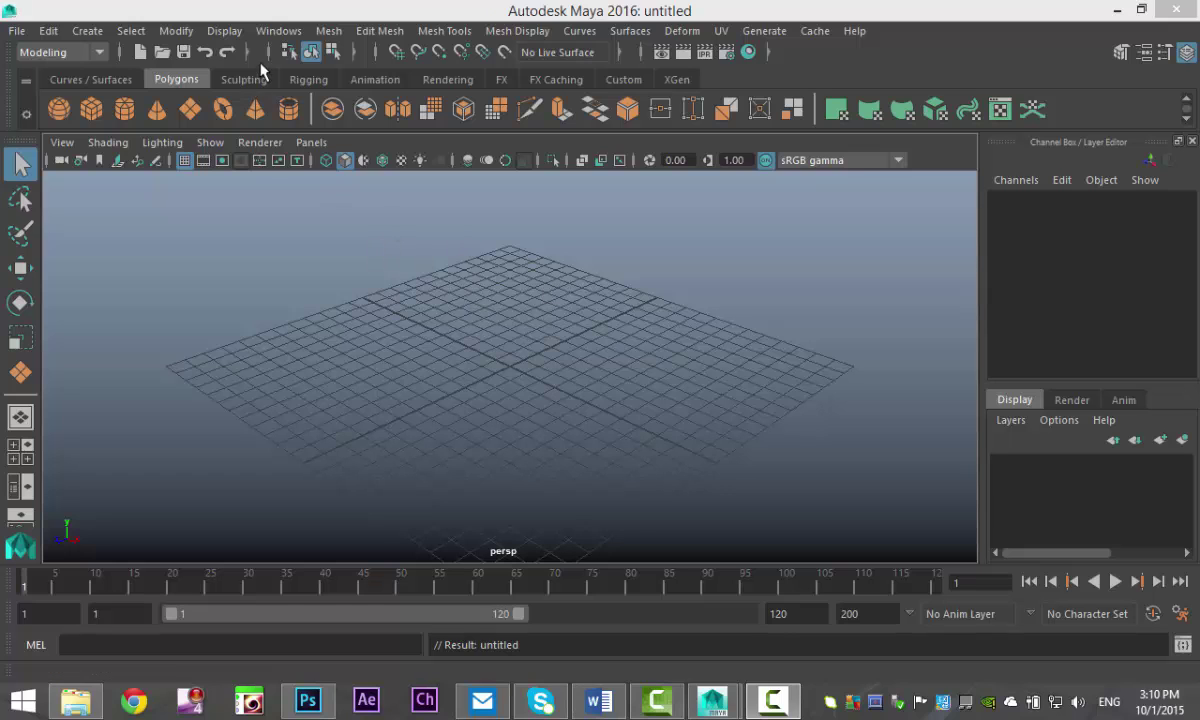
Set the linear working unit to centimeter in the general settings preferences and save them.
{"action": "left_click", "coordinate": [278, 31]}
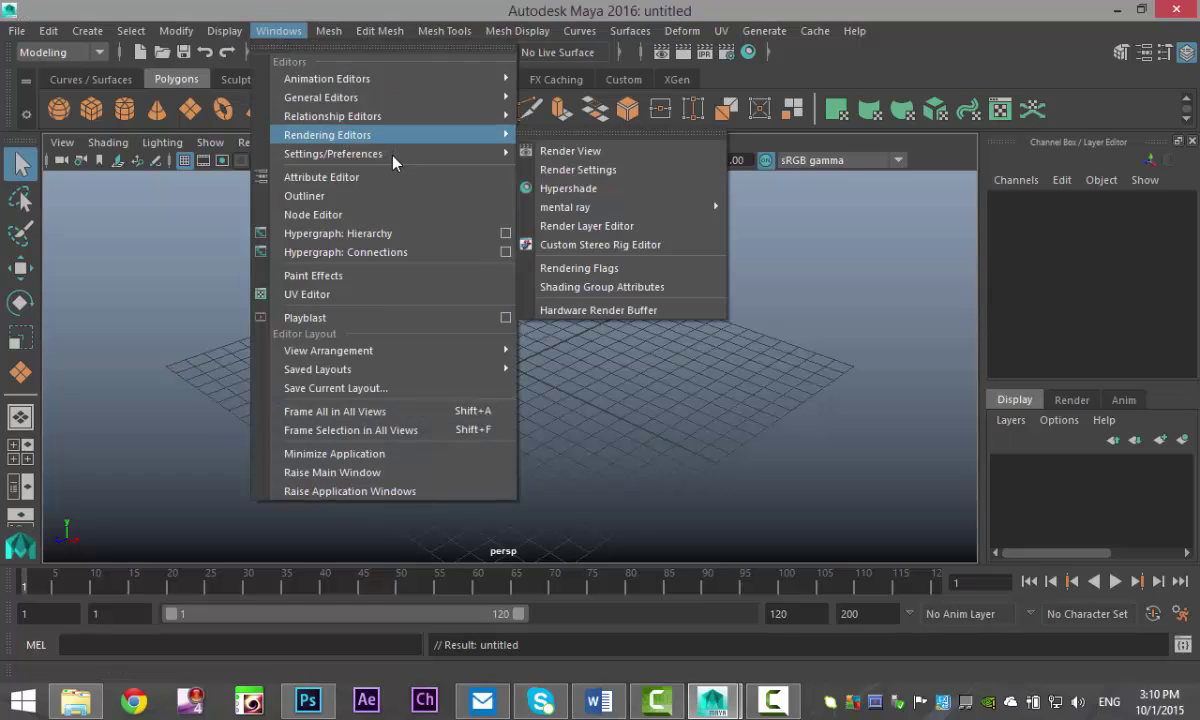
{"action": "mouse_move", "coordinate": [388, 155]}
{"action": "left_click", "coordinate": [600, 172]}
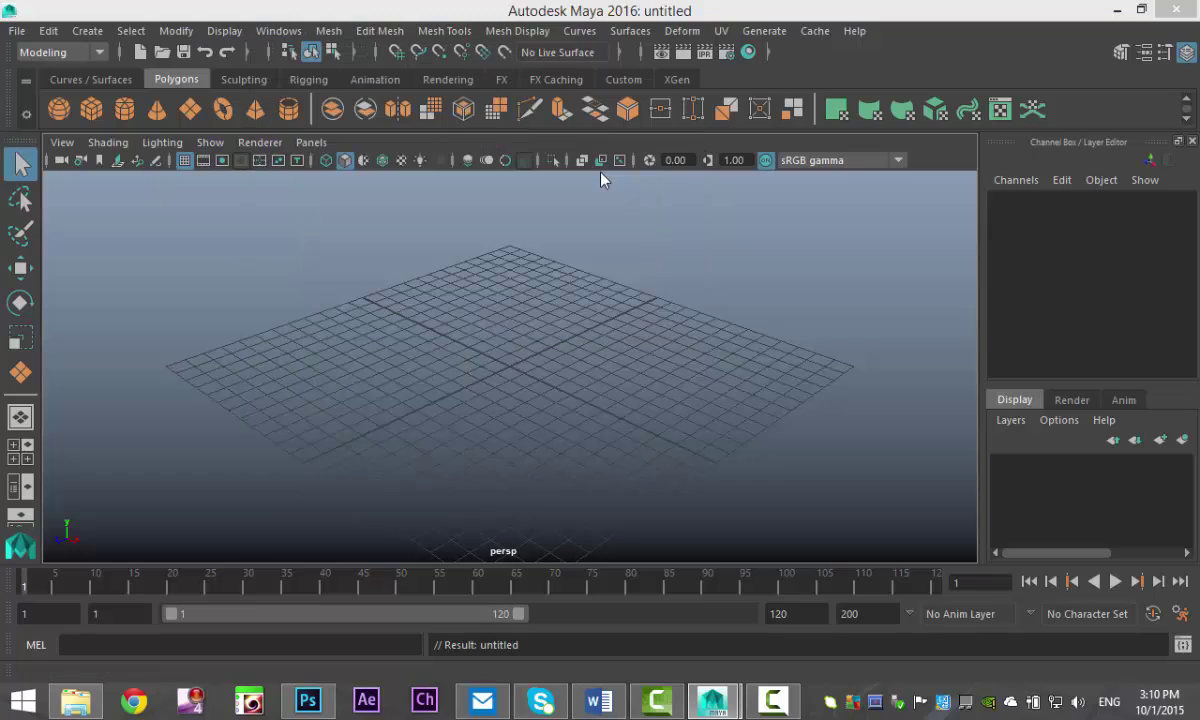
{"action": "left_click", "coordinate": [400, 425]}
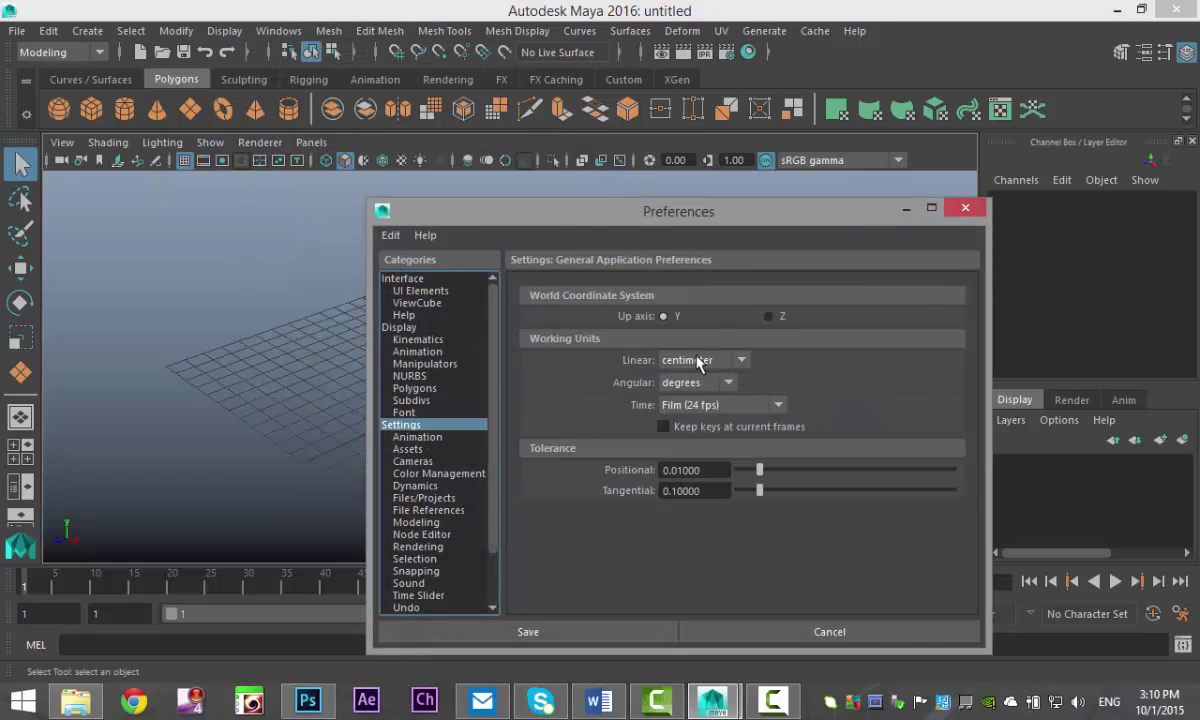
{"action": "left_click", "coordinate": [743, 362]}
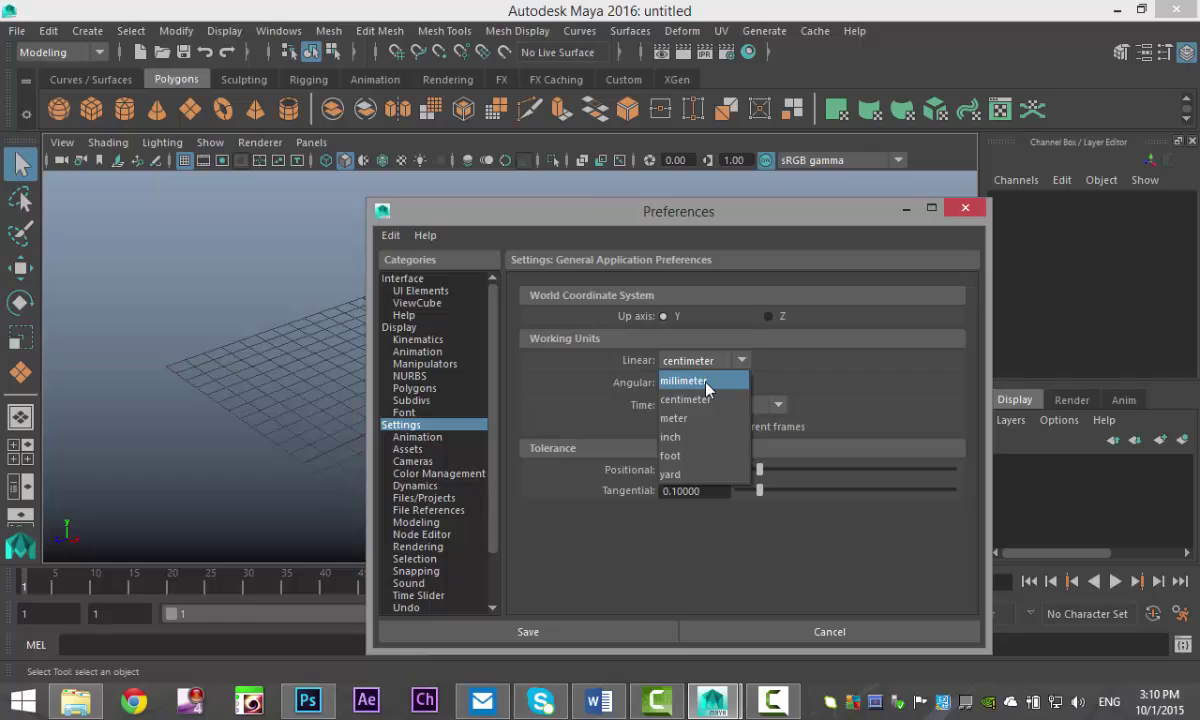
{"action": "left_click", "coordinate": [706, 382]}
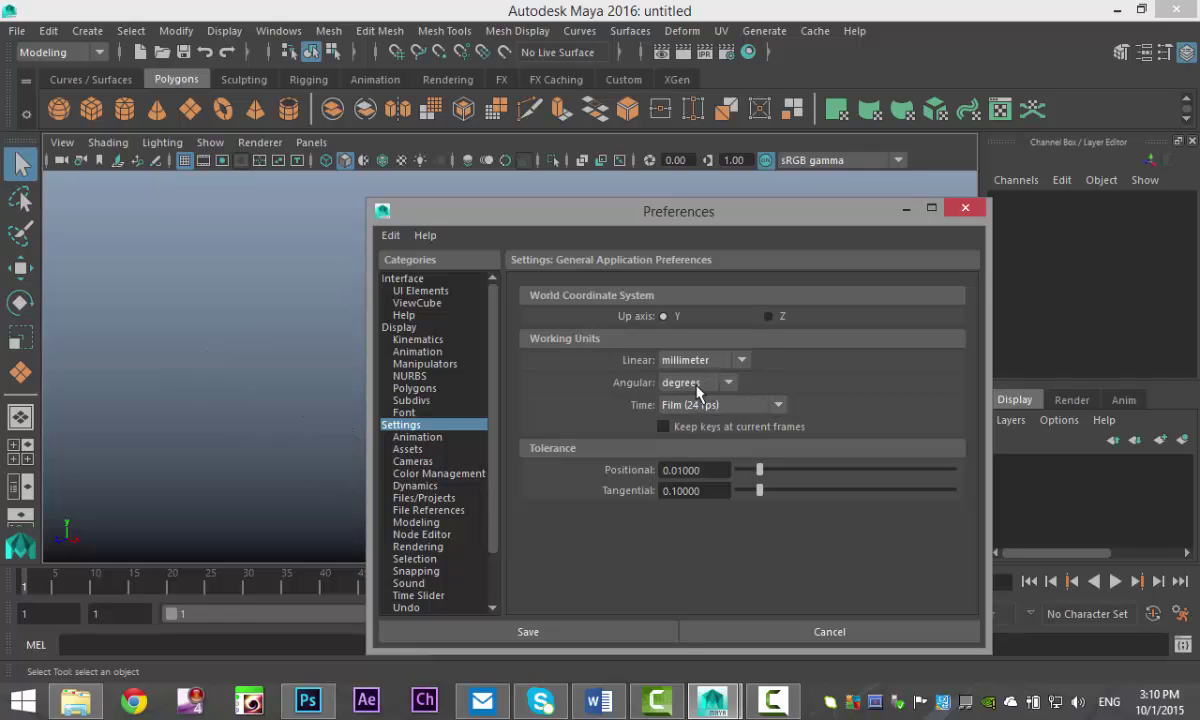
{"action": "left_click", "coordinate": [713, 366]}
{"action": "left_click", "coordinate": [668, 374]}
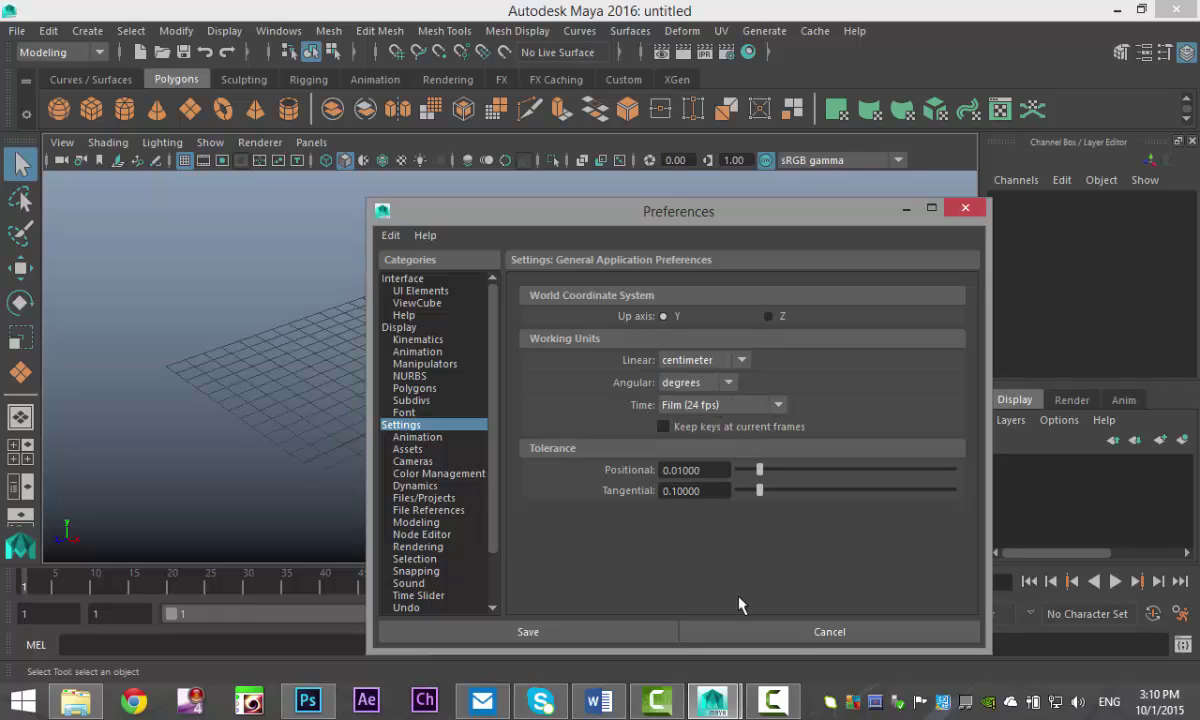
{"action": "left_click", "coordinate": [620, 634]}
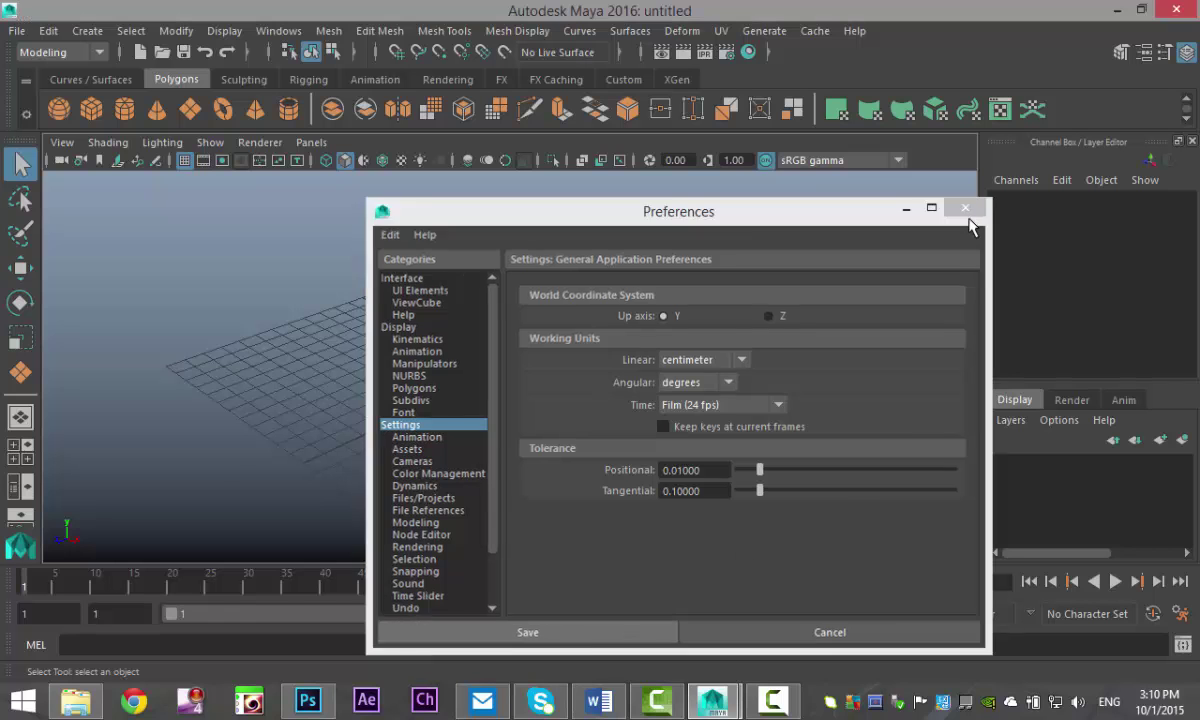
Measure a span across the front half of the grid with the Distance Tool, and undo the dimension.
{"action": "scroll", "coordinate": [628, 392], "scroll_direction": "up", "scroll_amount": 3}
{"action": "left_click_drag", "start_coordinate": [616, 407], "coordinate": [549, 410], "text": "alt"}
{"action": "mouse_move", "coordinate": [516, 464]}
{"action": "left_mouse_down", "text": "alt"}
{"action": "mouse_move", "coordinate": [528, 428]}
{"action": "mouse_move", "coordinate": [528, 442]}
{"action": "left_mouse_up", "text": "alt"}
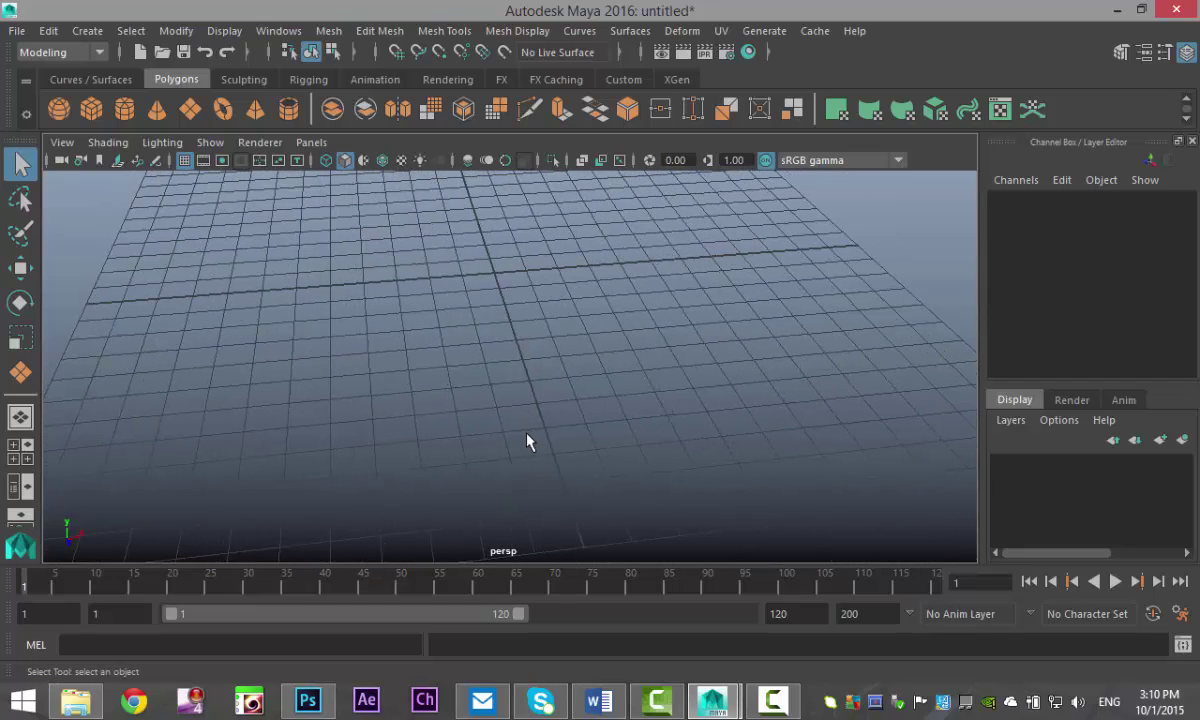
{"action": "left_click", "coordinate": [87, 30]}
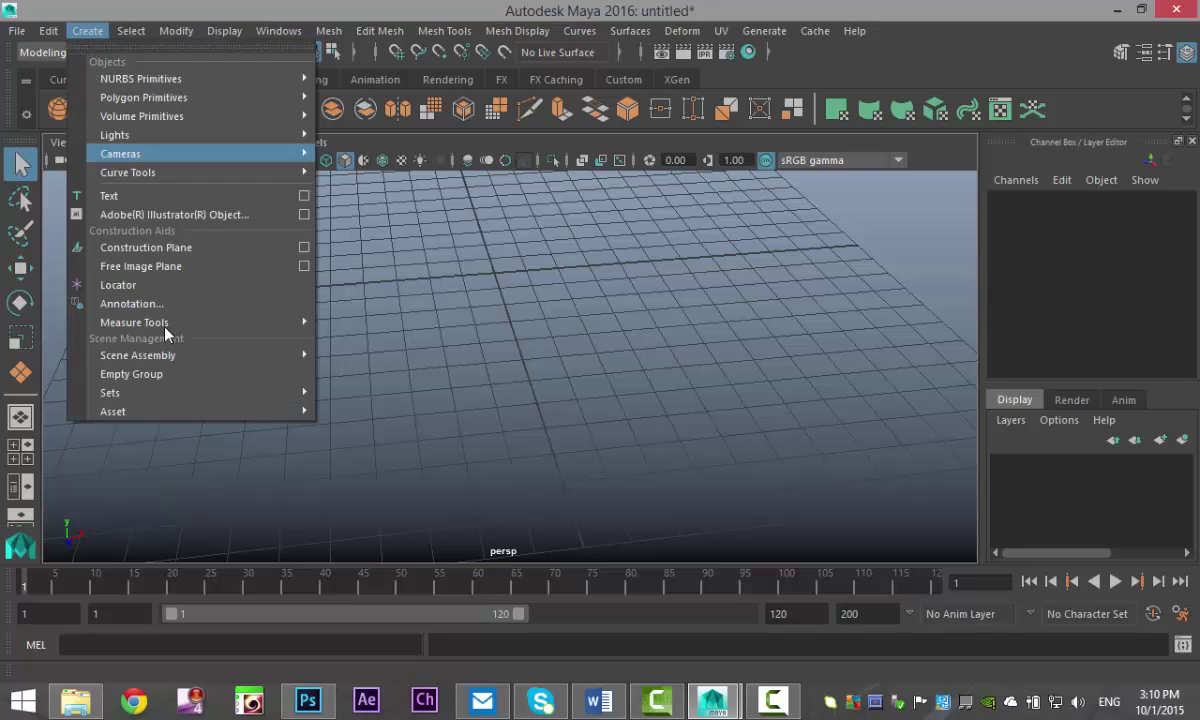
{"action": "mouse_move", "coordinate": [155, 323]}
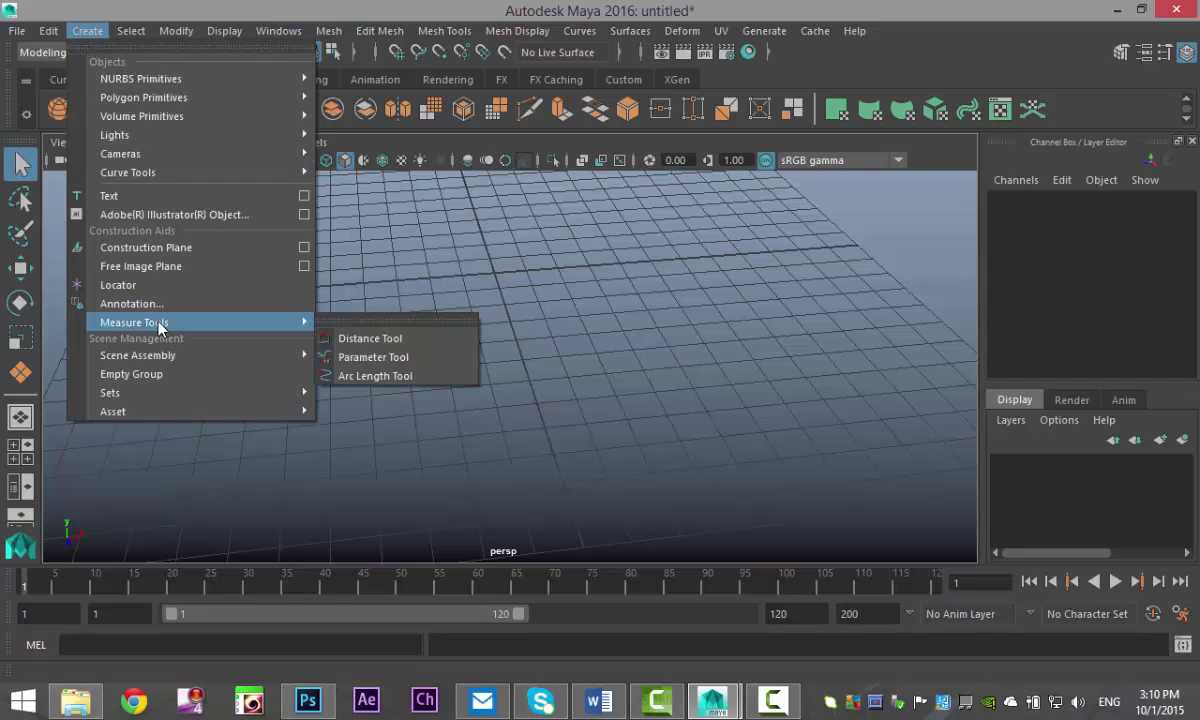
{"action": "left_click", "coordinate": [419, 348]}
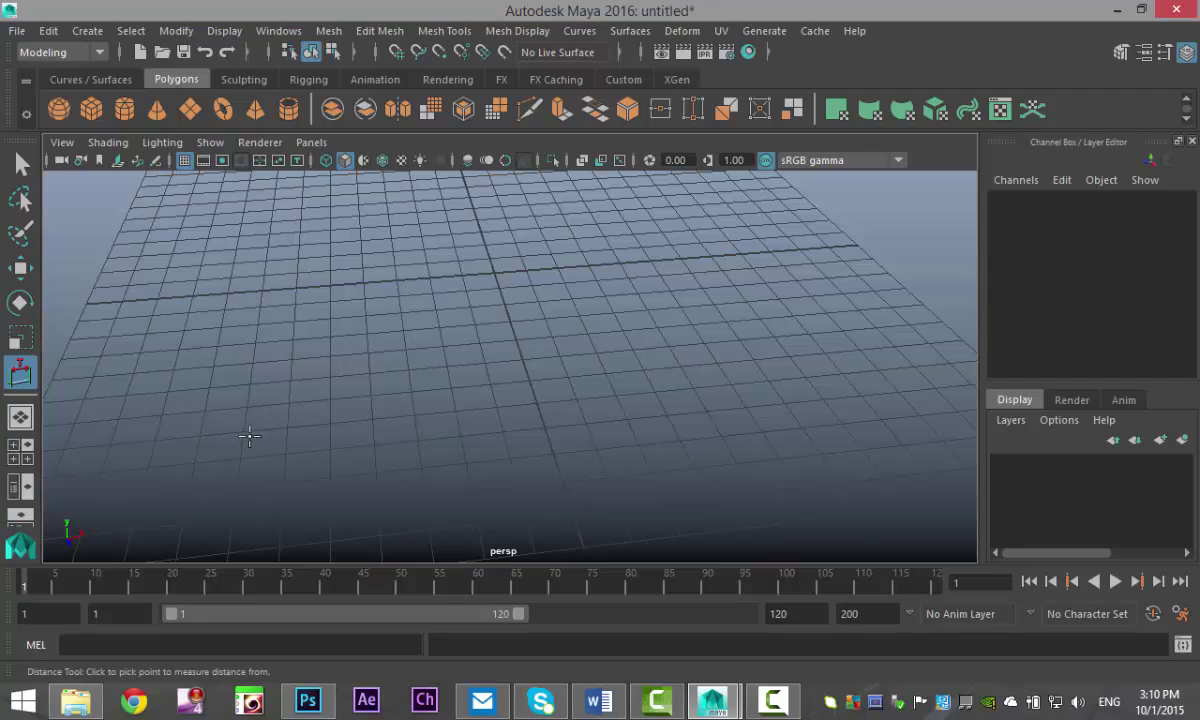
{"action": "left_click", "coordinate": [240, 431]}
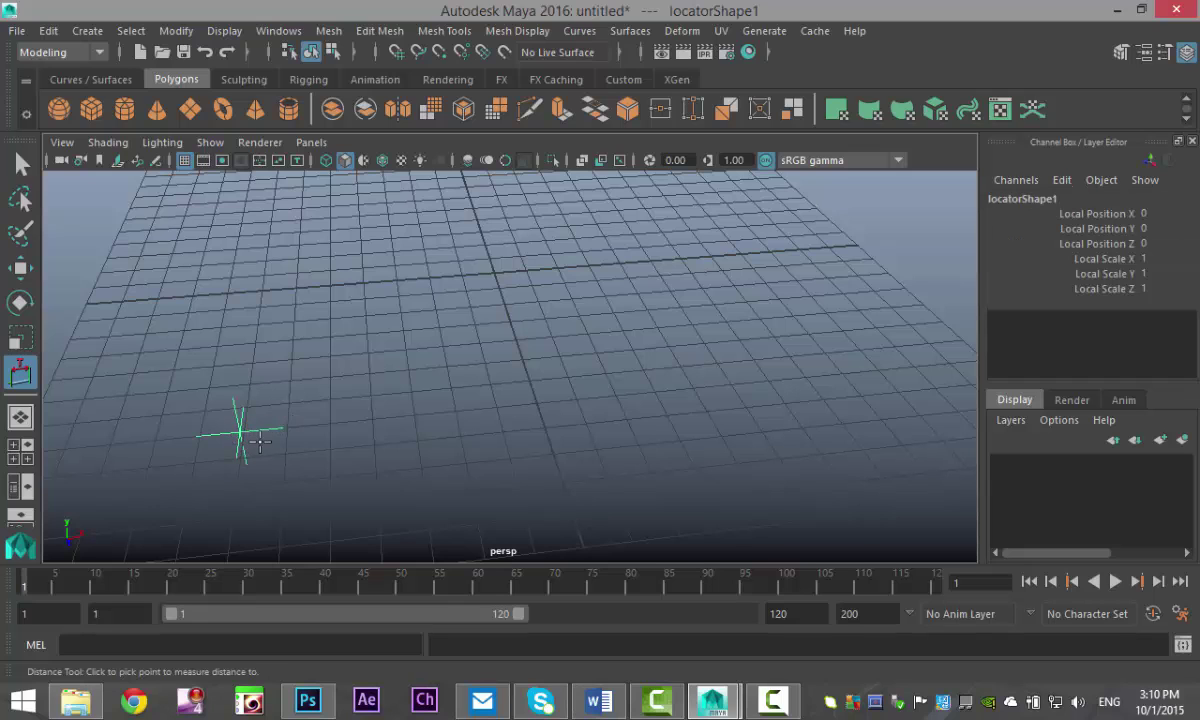
{"action": "left_click_drag", "start_coordinate": [268, 421], "coordinate": [841, 360]}
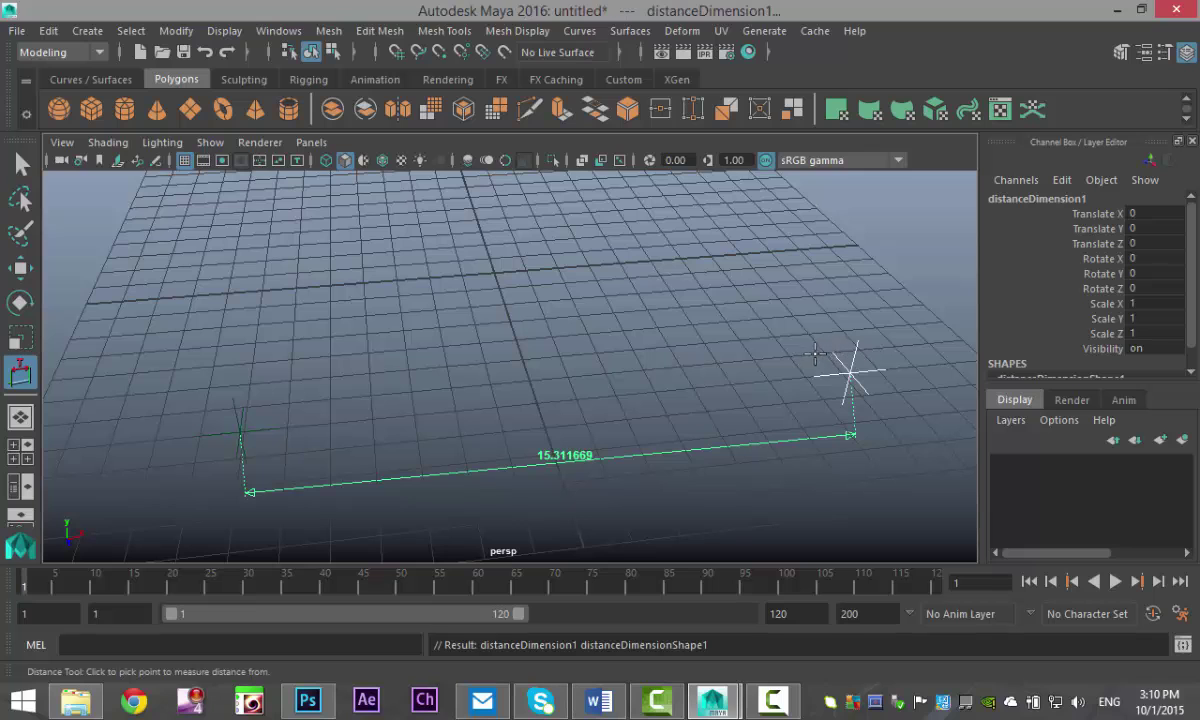
{"action": "key", "text": "ctrl+z"}
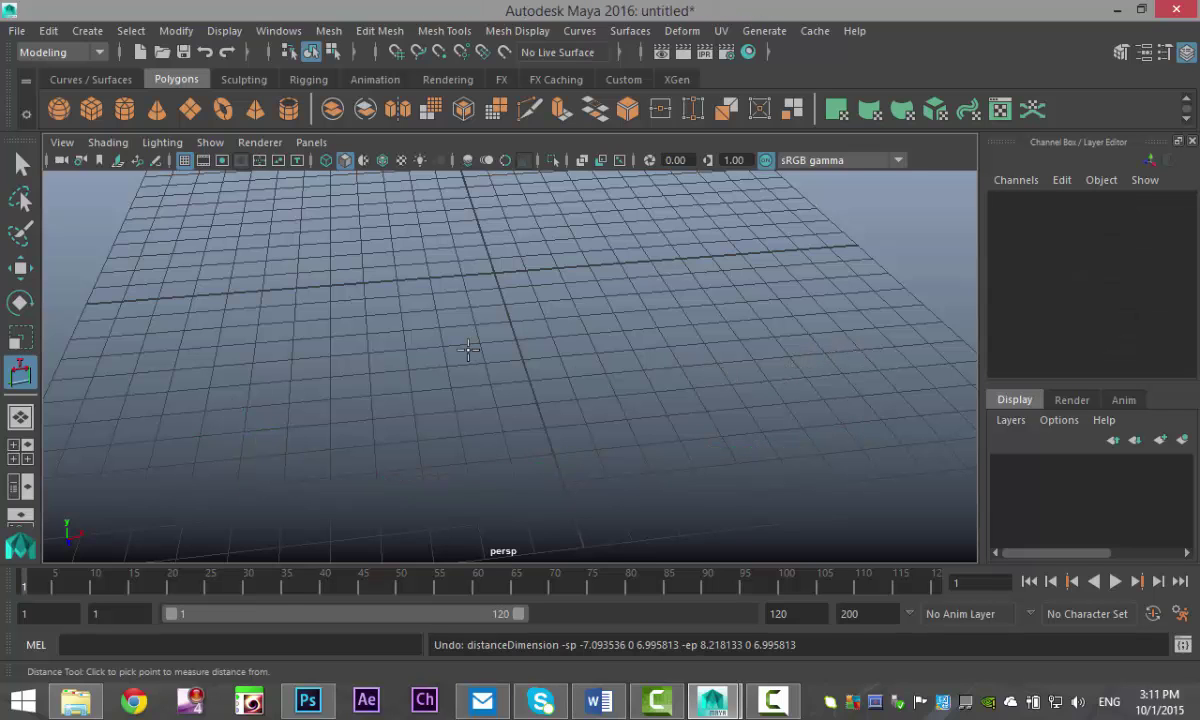
Create a polygon plane covering most of the grid, from the far left corner to the near right side.
{"action": "left_click_drag", "start_coordinate": [502, 305], "coordinate": [483, 389], "text": "alt"}
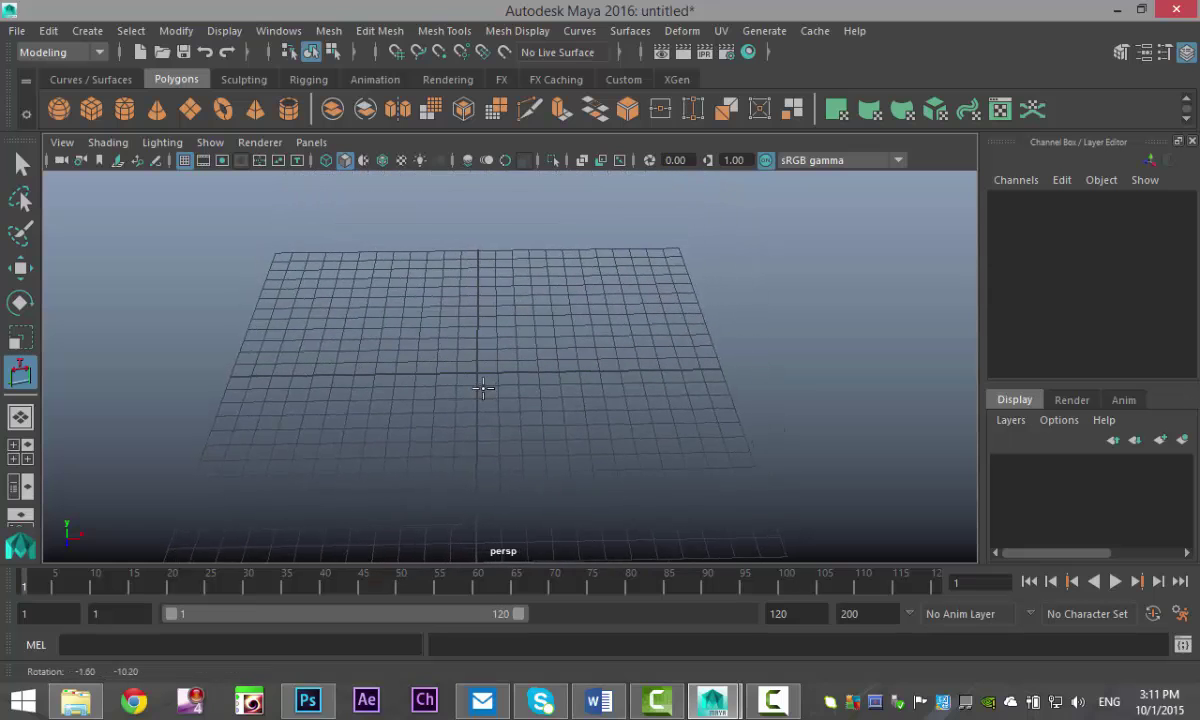
{"action": "left_click", "coordinate": [191, 111]}
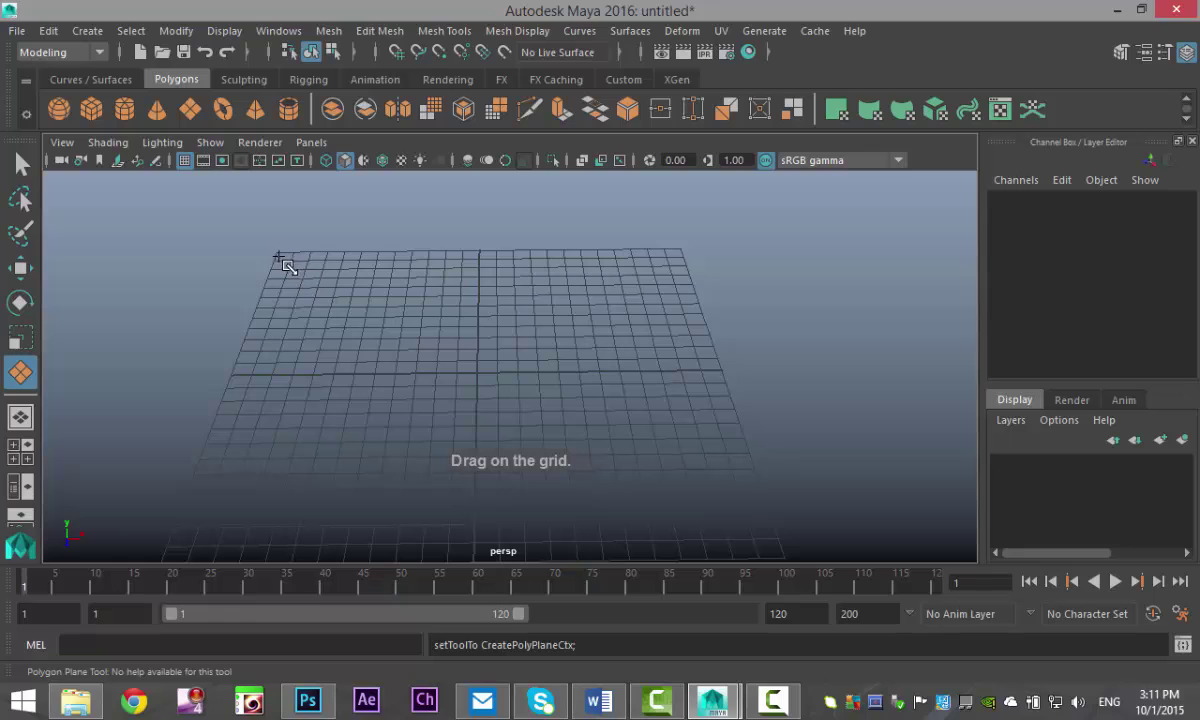
{"action": "left_click_drag", "start_coordinate": [282, 253], "coordinate": [752, 476]}
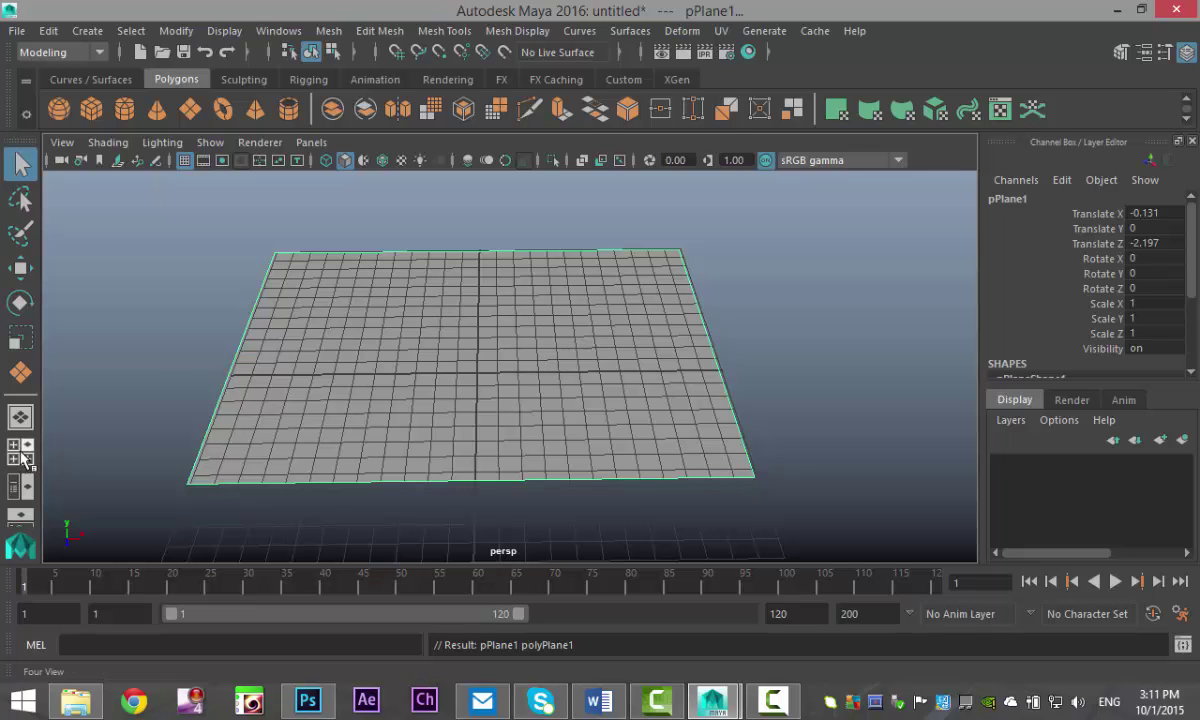
In the top view, insert two edge loops along the plane's upper edge, spaced about one grid cell apart.
{"action": "left_click", "coordinate": [20, 418]}
{"action": "key", "text": "space"}
{"action": "scroll", "coordinate": [300, 228], "scroll_direction": "down", "scroll_amount": 5}
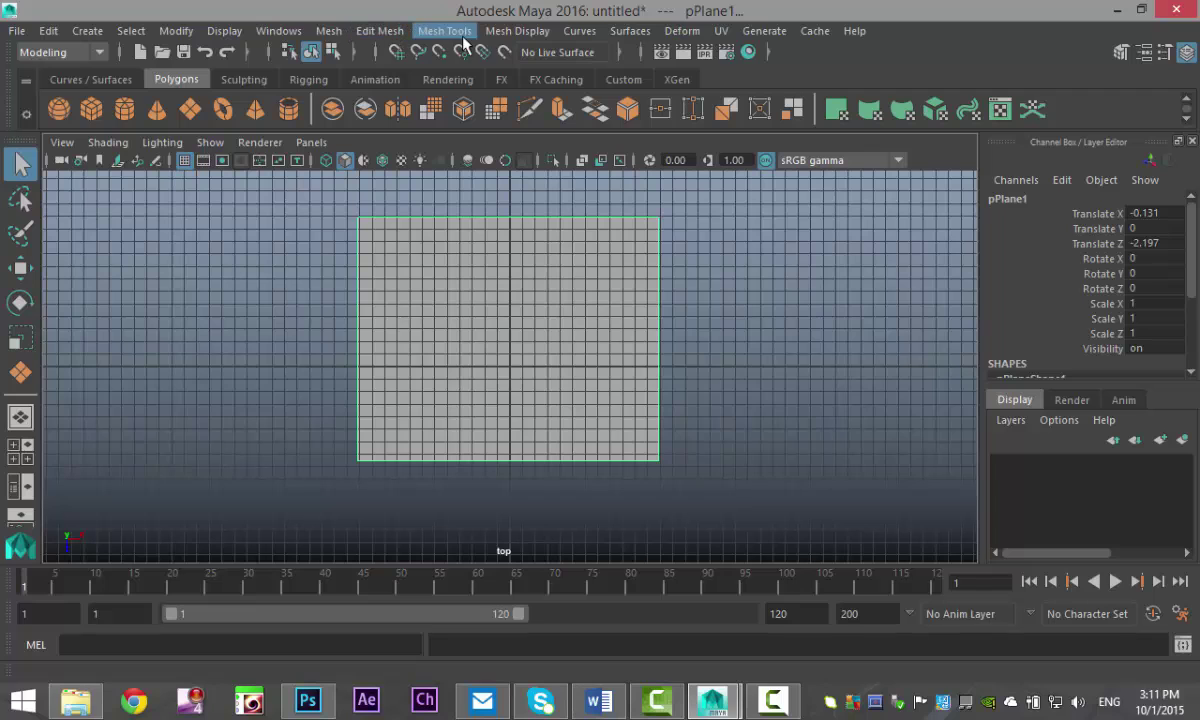
{"action": "left_click", "coordinate": [385, 31]}
{"action": "mouse_move", "coordinate": [446, 31]}
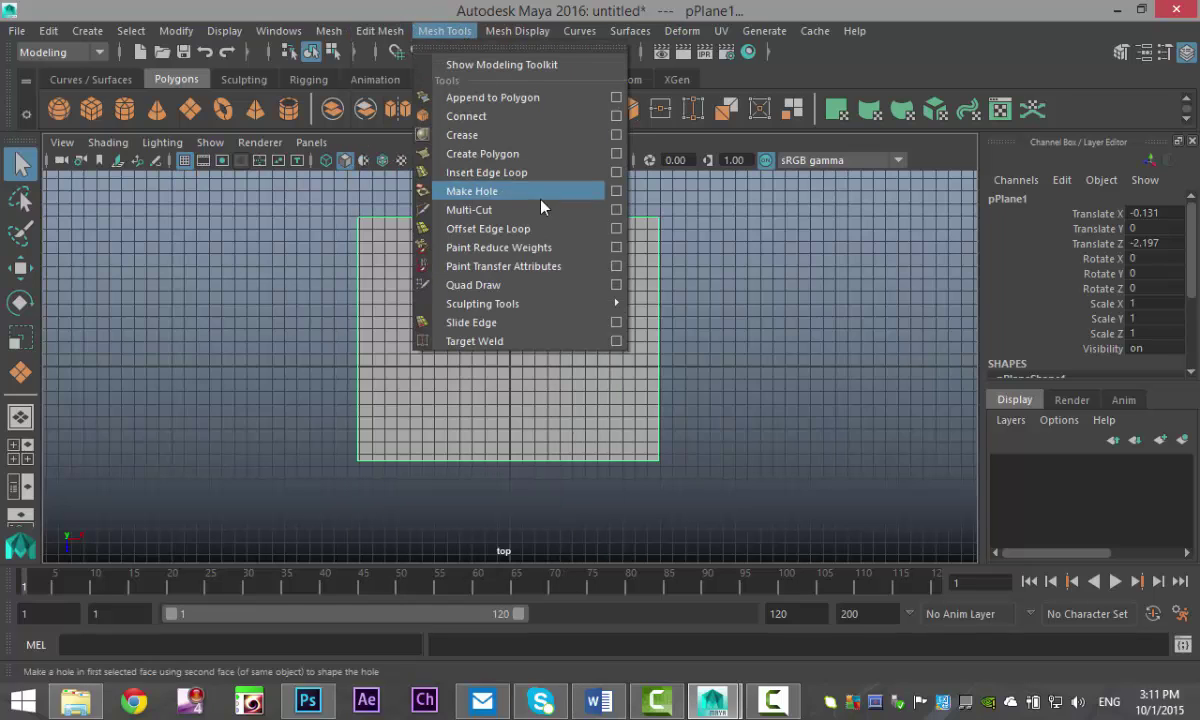
{"action": "left_click", "coordinate": [520, 174]}
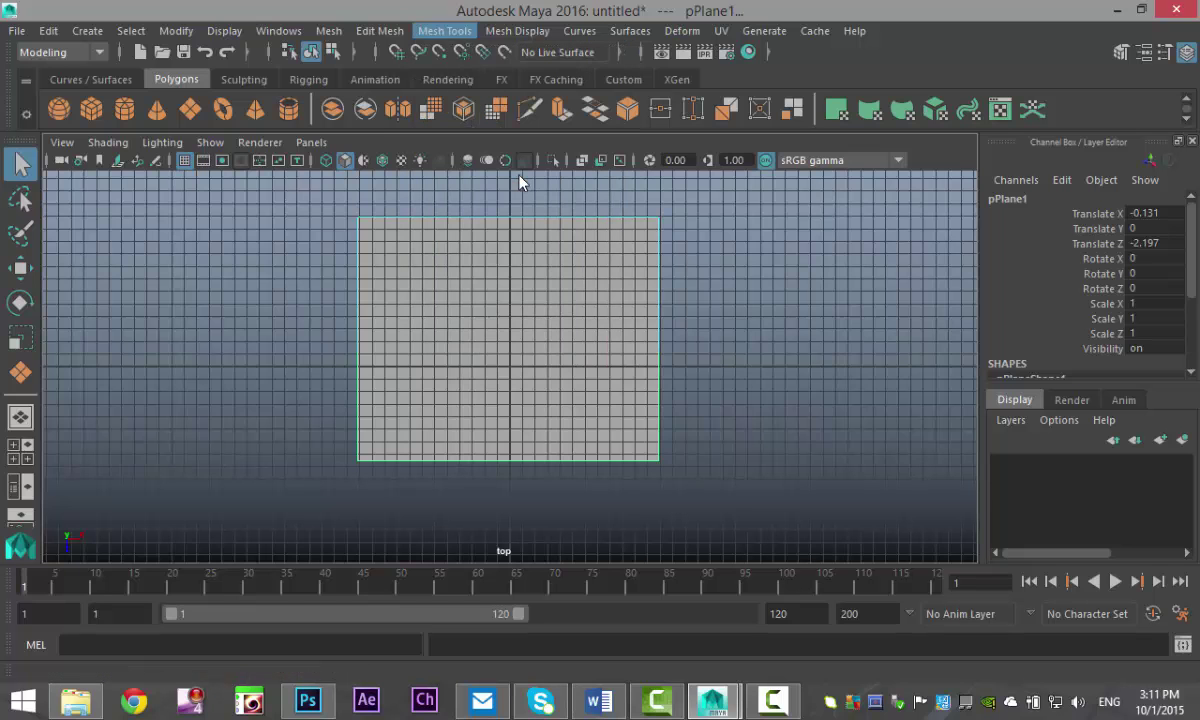
{"action": "scroll", "coordinate": [600, 305], "scroll_direction": "up", "scroll_amount": 3}
{"action": "middle_click_drag", "start_coordinate": [592, 308], "coordinate": [635, 395], "text": "alt"}
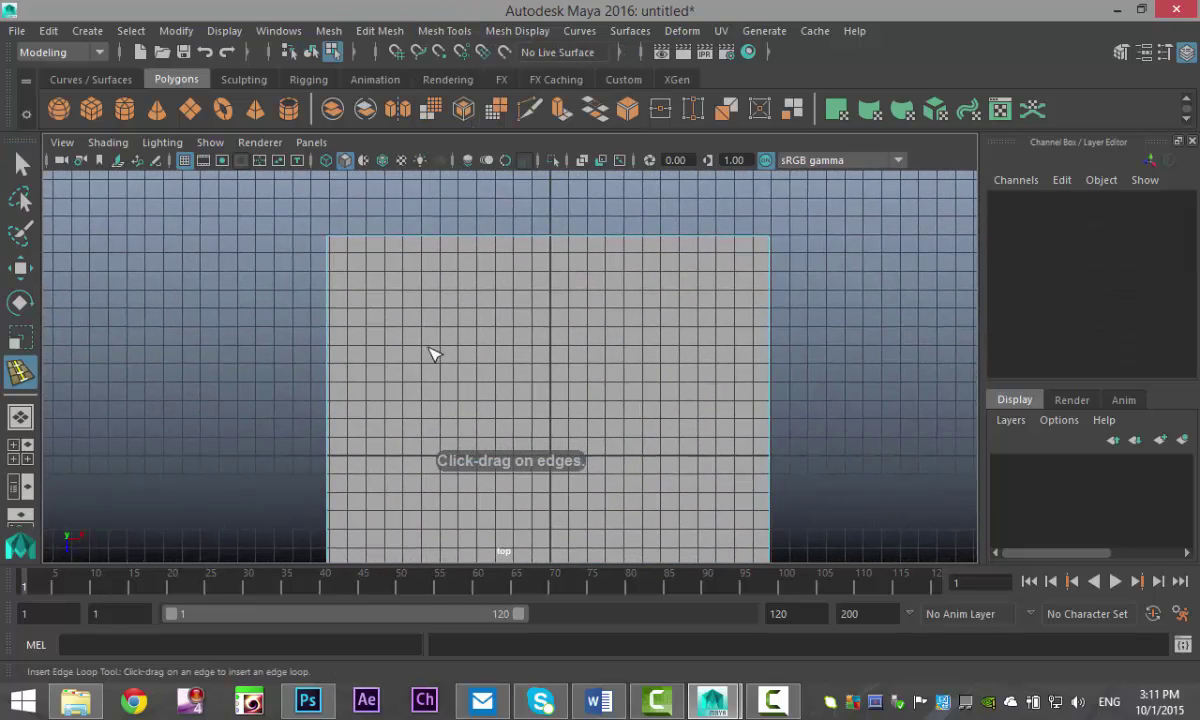
{"action": "left_click", "coordinate": [325, 262]}
{"action": "left_click", "coordinate": [328, 256]}
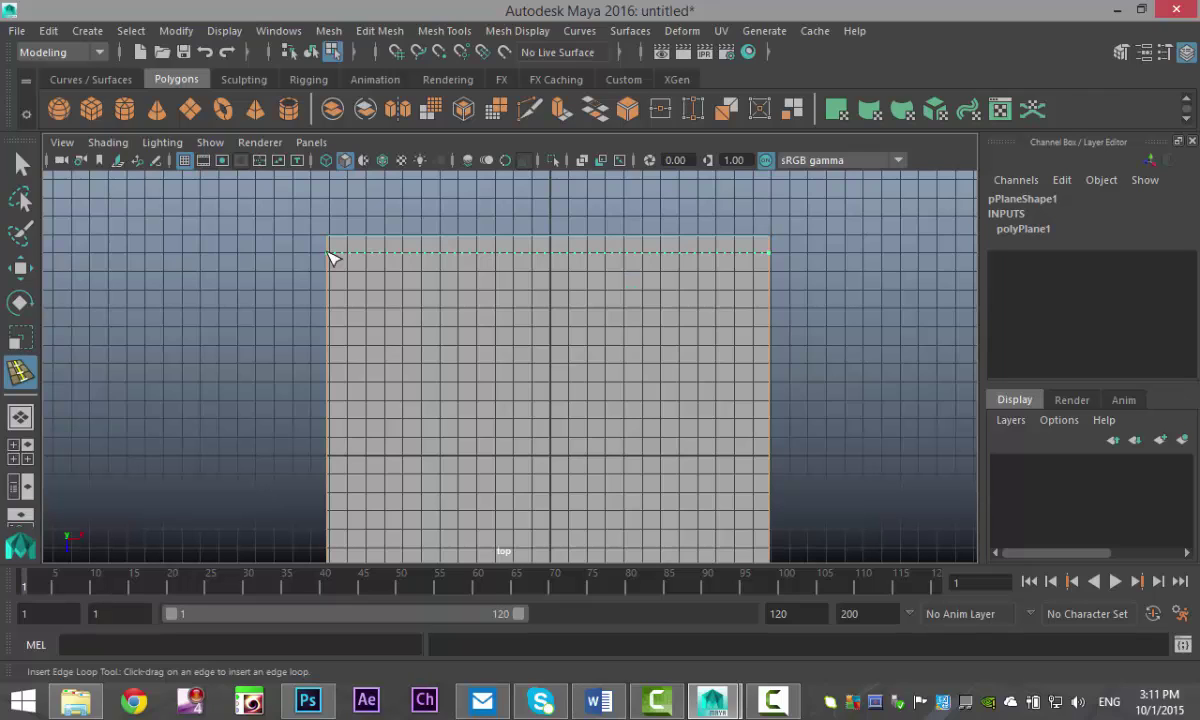
{"action": "left_click", "coordinate": [329, 253]}
{"action": "left_click", "coordinate": [328, 270]}
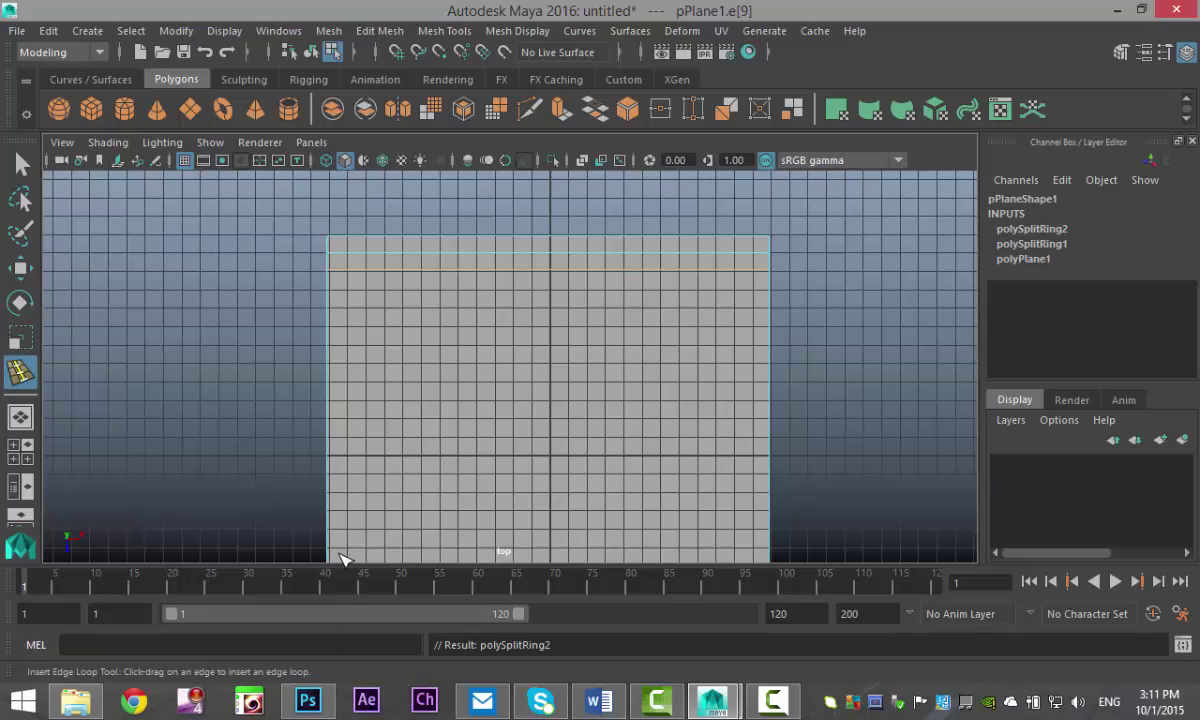
Insert pairs of edge loops about one grid cell apart along the plane's lower, left and right edges.
{"action": "right_click_drag", "start_coordinate": [865, 428], "coordinate": [718, 514], "text": "alt"}
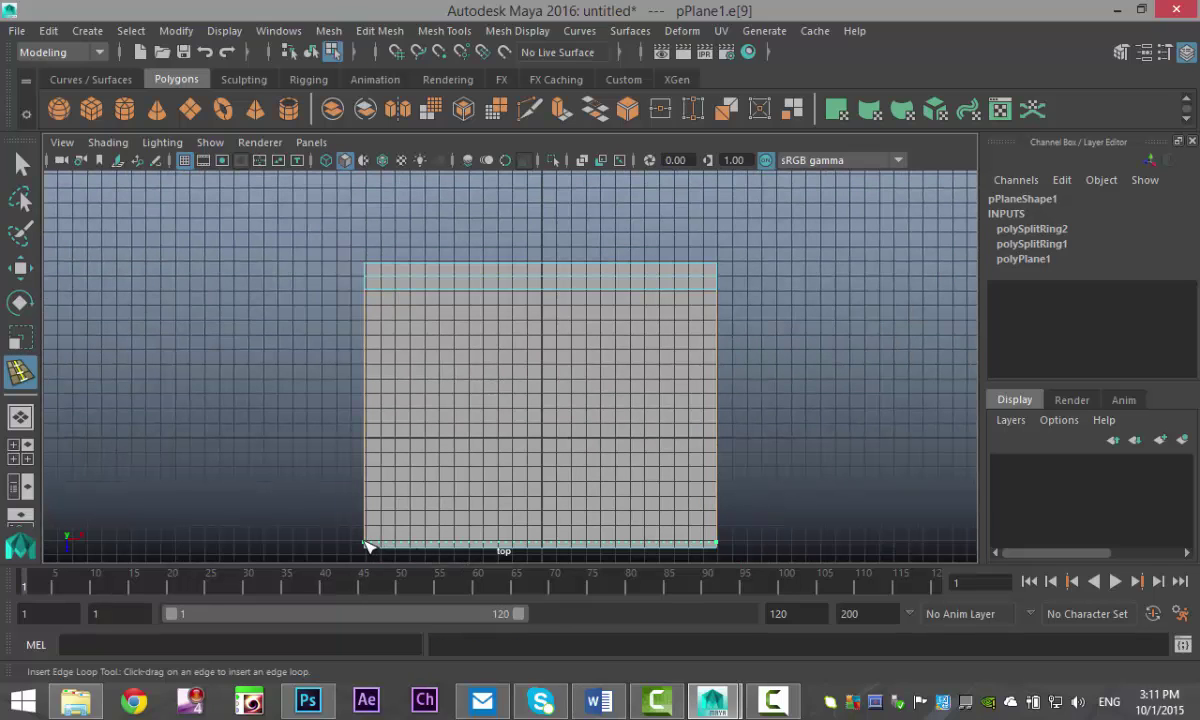
{"action": "left_click_drag", "start_coordinate": [367, 532], "coordinate": [367, 529]}
{"action": "left_click_drag", "start_coordinate": [397, 266], "coordinate": [383, 267]}
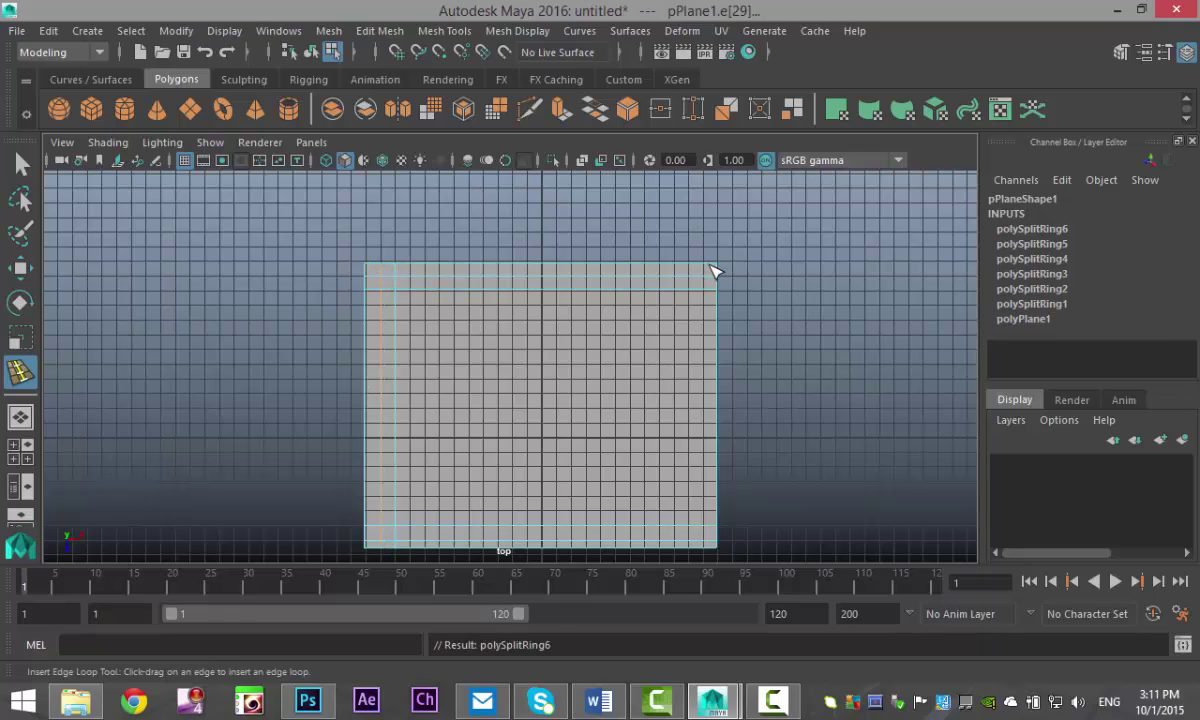
{"action": "left_click_drag", "start_coordinate": [712, 268], "coordinate": [691, 268]}
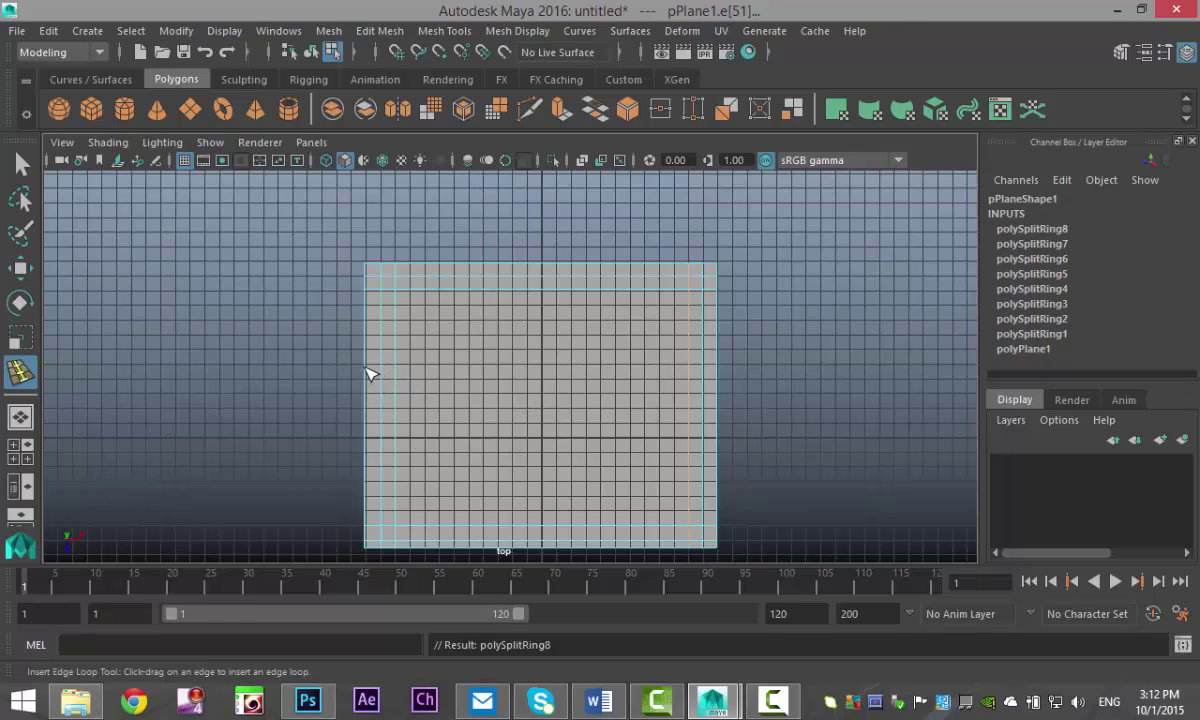
Insert a horizontal pair of edge loops across the plane's upper third and a vertical pair just right of center, and show the top view in wireframe.
{"action": "left_click_drag", "start_coordinate": [370, 372], "coordinate": [372, 356]}
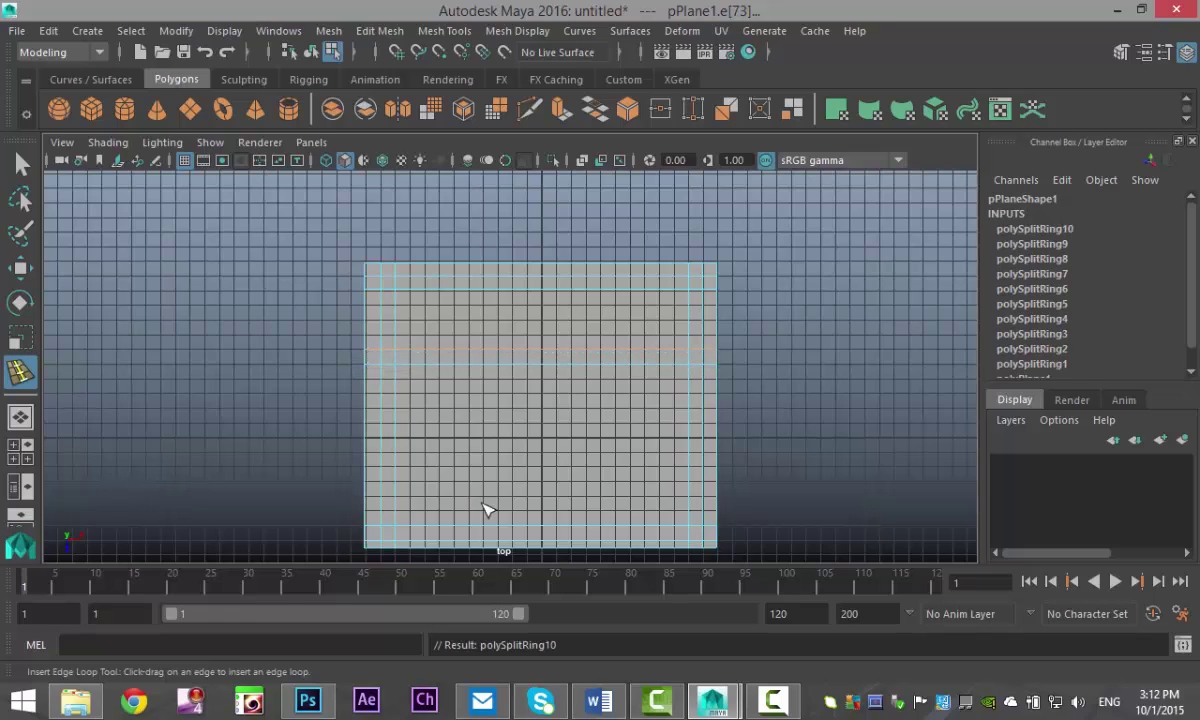
{"action": "left_click_drag", "start_coordinate": [574, 527], "coordinate": [590, 533]}
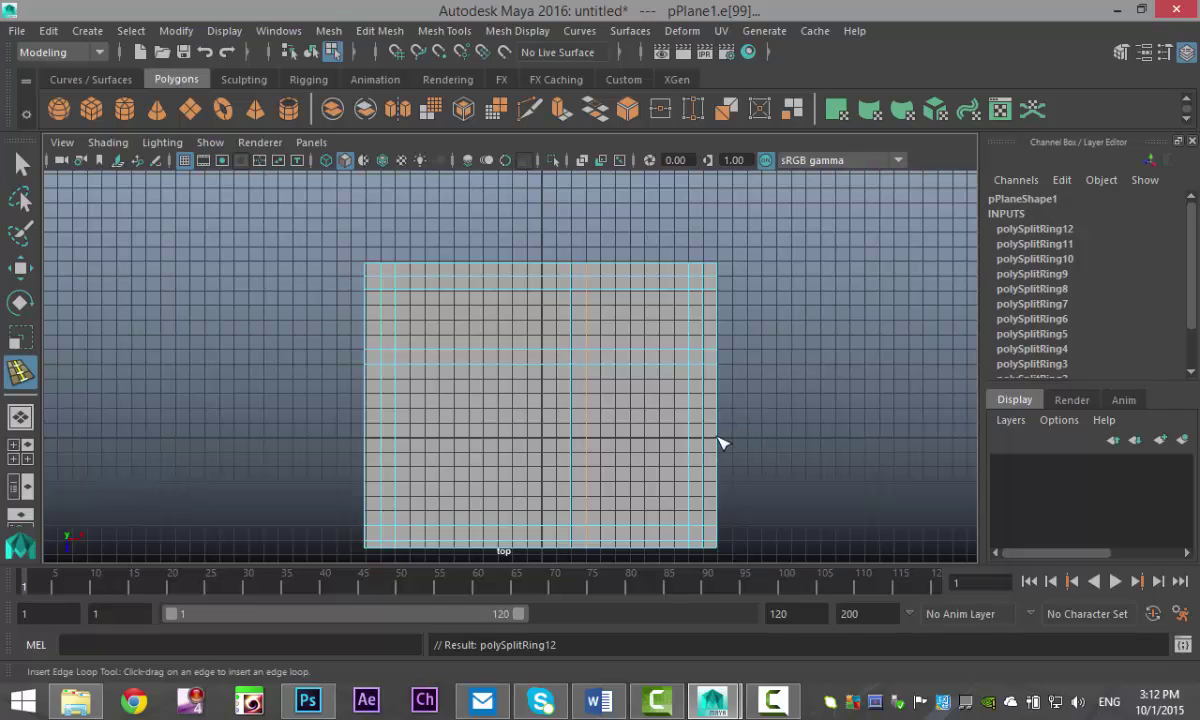
{"action": "key", "text": "4"}
{"action": "middle_click_drag", "start_coordinate": [750, 447], "coordinate": [730, 416], "text": "alt"}
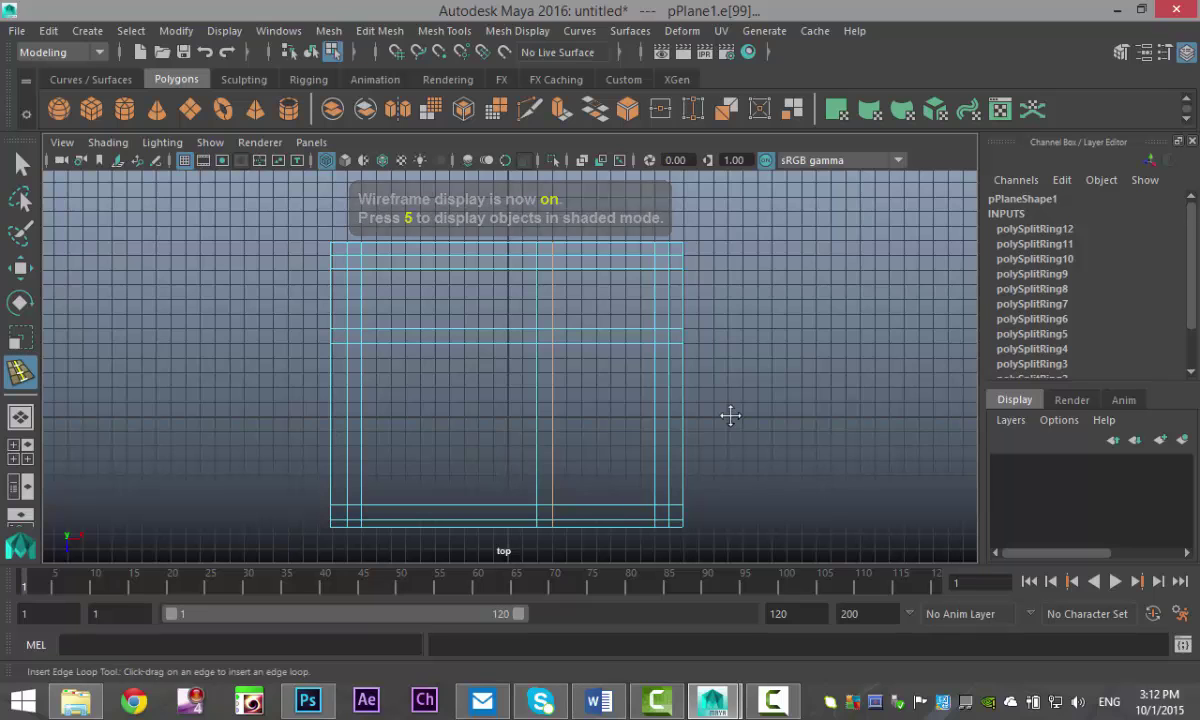
In the perspective view, switch to face selection and select the strip of faces between the two edge loops along the plane's front side.
{"action": "left_click", "coordinate": [14, 457]}
{"action": "key", "text": "space"}
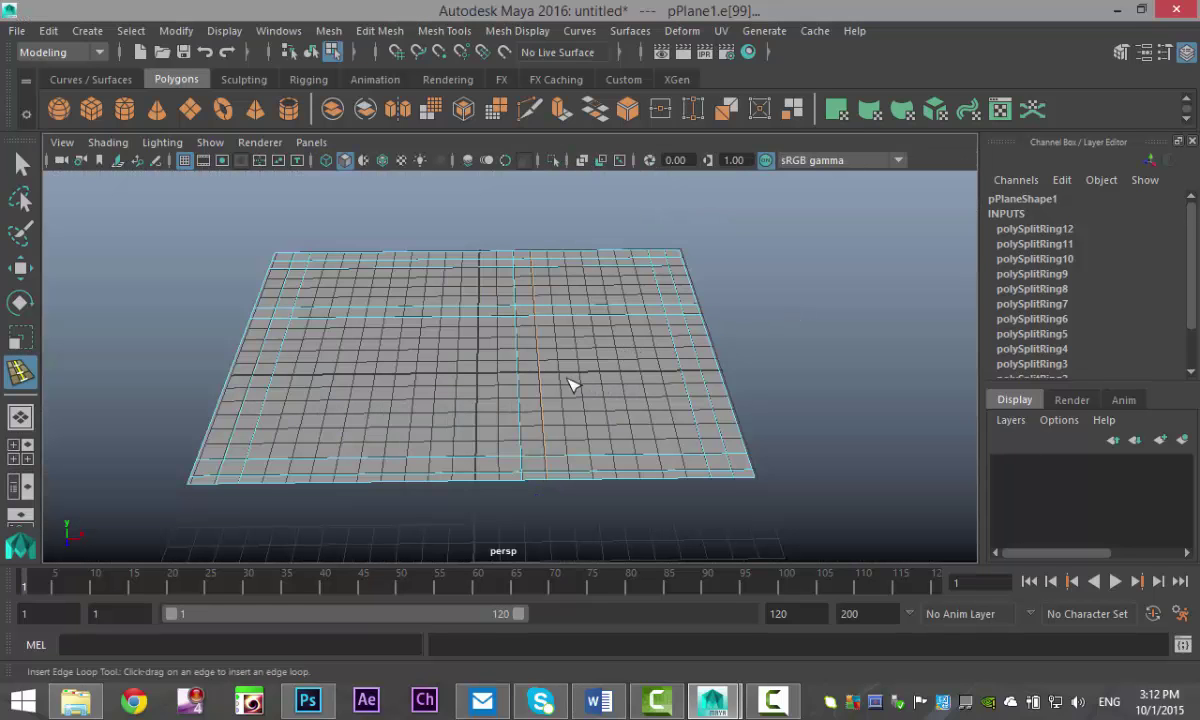
{"action": "left_click_drag", "start_coordinate": [570, 385], "coordinate": [548, 365], "text": "alt"}
{"action": "key", "text": "q"}
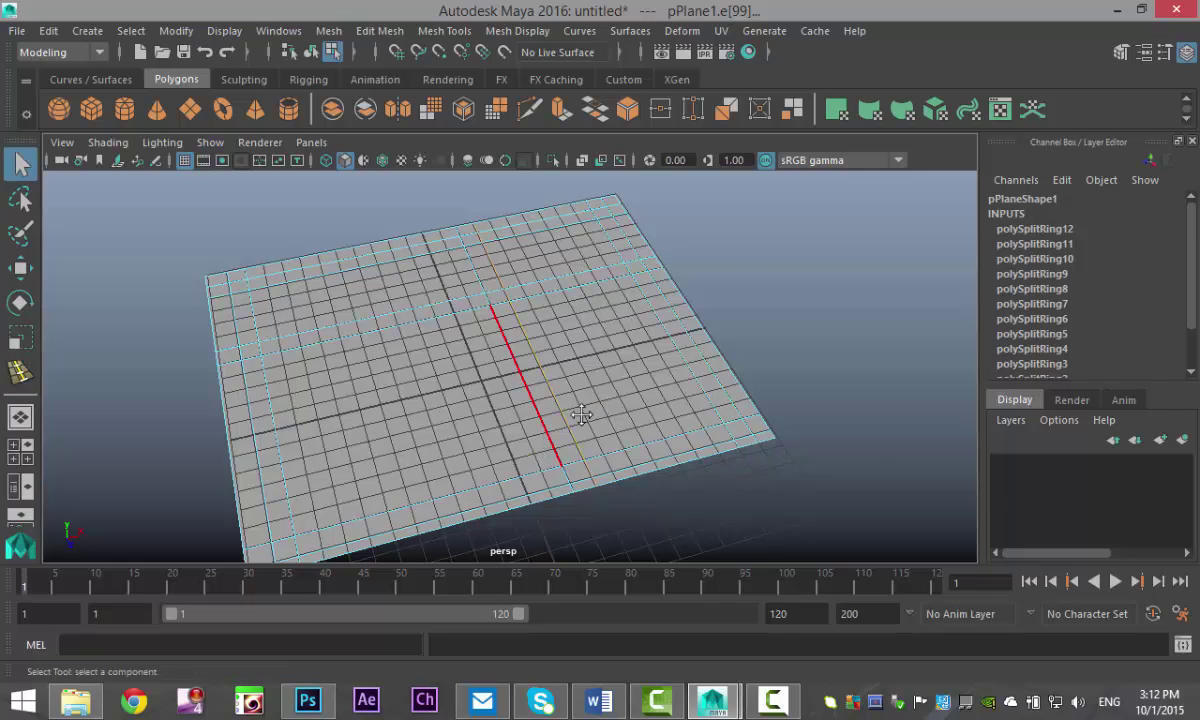
{"action": "left_click_drag", "start_coordinate": [581, 414], "coordinate": [415, 527], "text": "alt"}
{"action": "right_click_drag", "start_coordinate": [402, 472], "coordinate": [421, 212]}
{"action": "left_click", "coordinate": [421, 488]}
{"action": "double_click", "coordinate": [860, 378]}
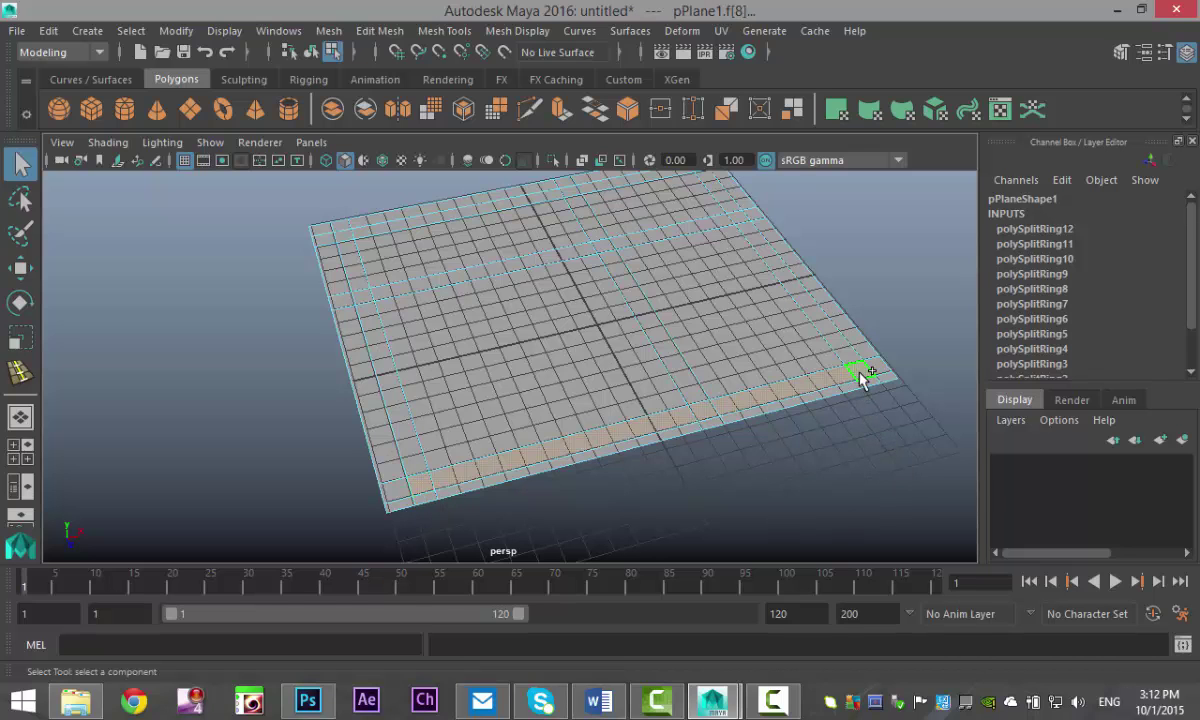
Try to add the strip of faces along the plane's adjacent side to the selection, and undo that selection.
{"action": "left_click_drag", "start_coordinate": [332, 496], "coordinate": [362, 507], "text": "alt"}
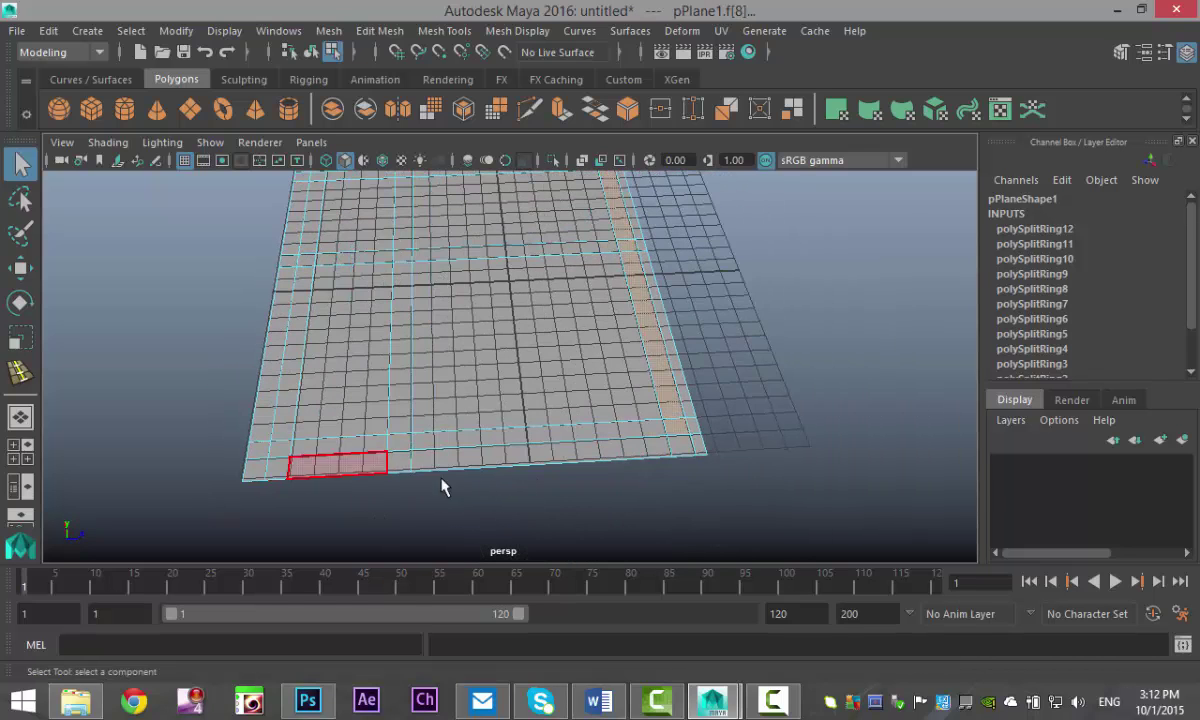
{"action": "double_click", "coordinate": [282, 449], "text": "shift"}
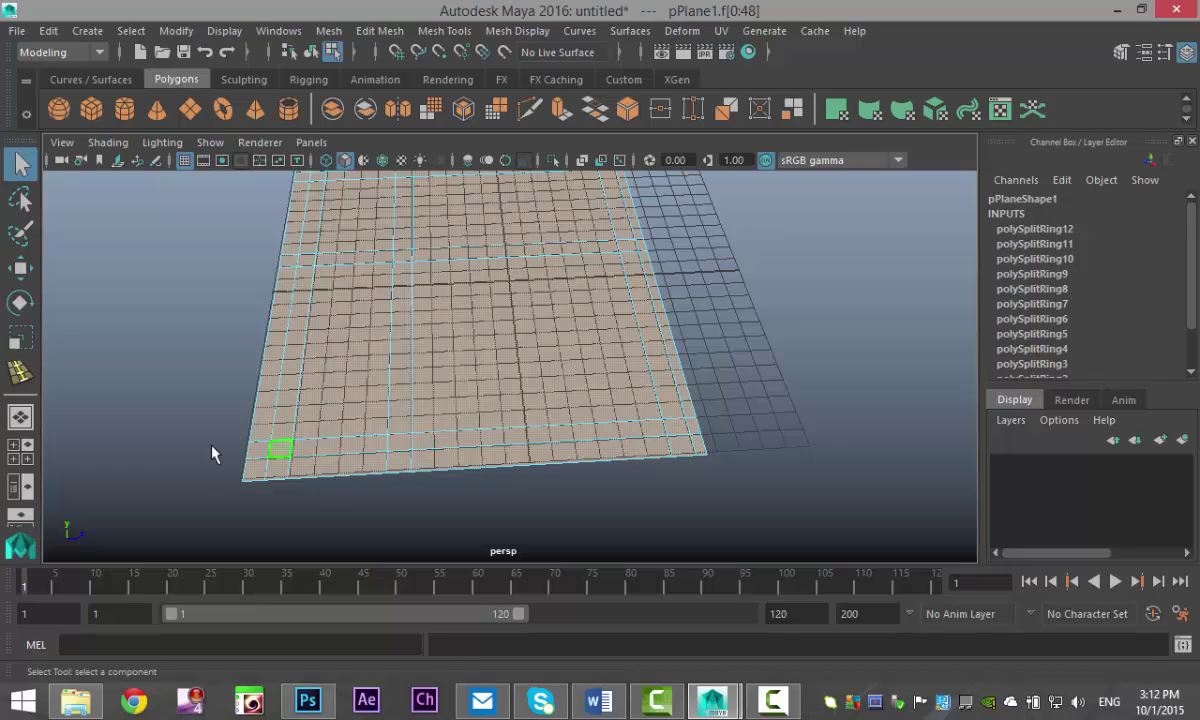
{"action": "key", "text": "ctrl+z"}
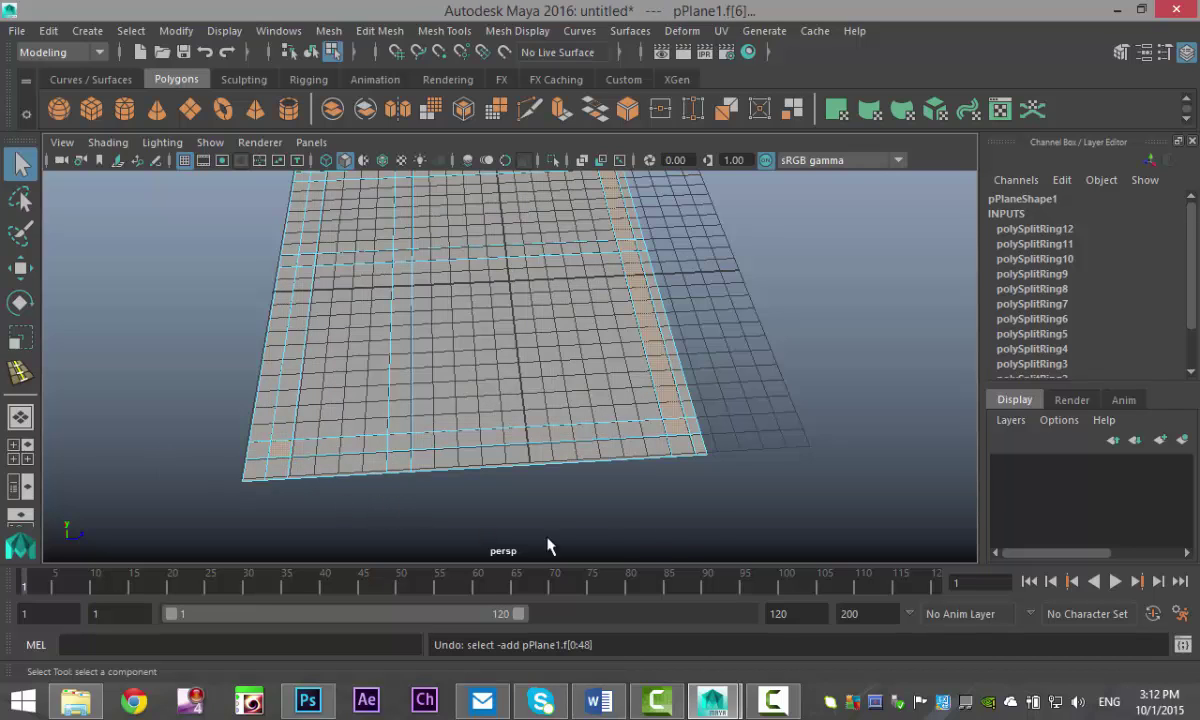
Add the face strips between the paired edge loops along two more outer sides of the plane to the selection.
{"action": "double_click", "coordinate": [400, 441], "text": "shift"}
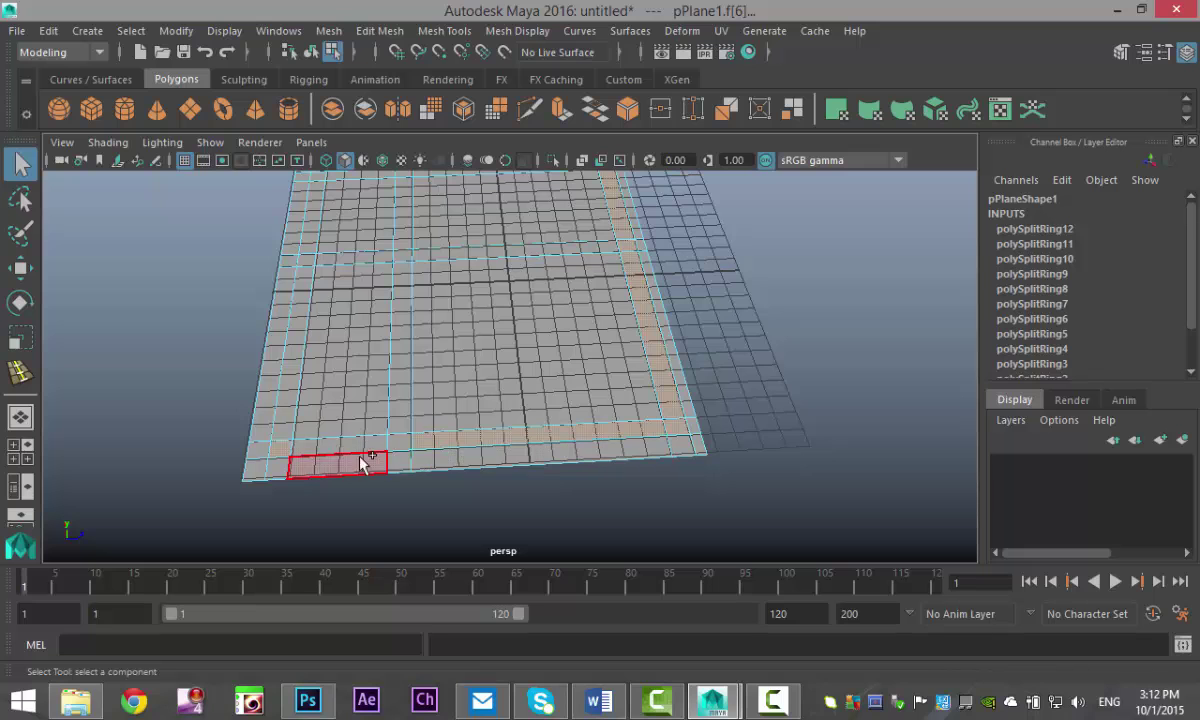
{"action": "double_click", "coordinate": [287, 447], "text": "shift"}
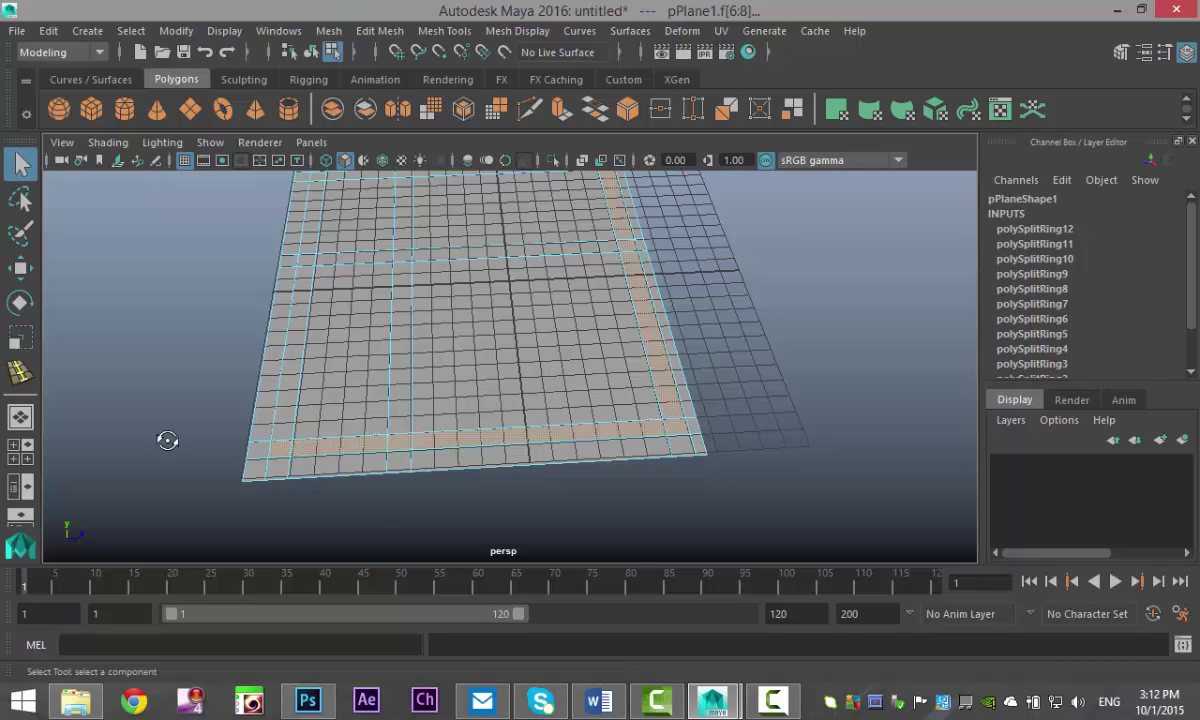
{"action": "left_click_drag", "start_coordinate": [166, 437], "coordinate": [338, 434], "text": "alt"}
{"action": "double_click", "coordinate": [585, 518], "text": "shift"}
{"action": "left_click", "coordinate": [300, 484], "text": "shift"}
{"action": "double_click", "coordinate": [255, 480], "text": "shift"}
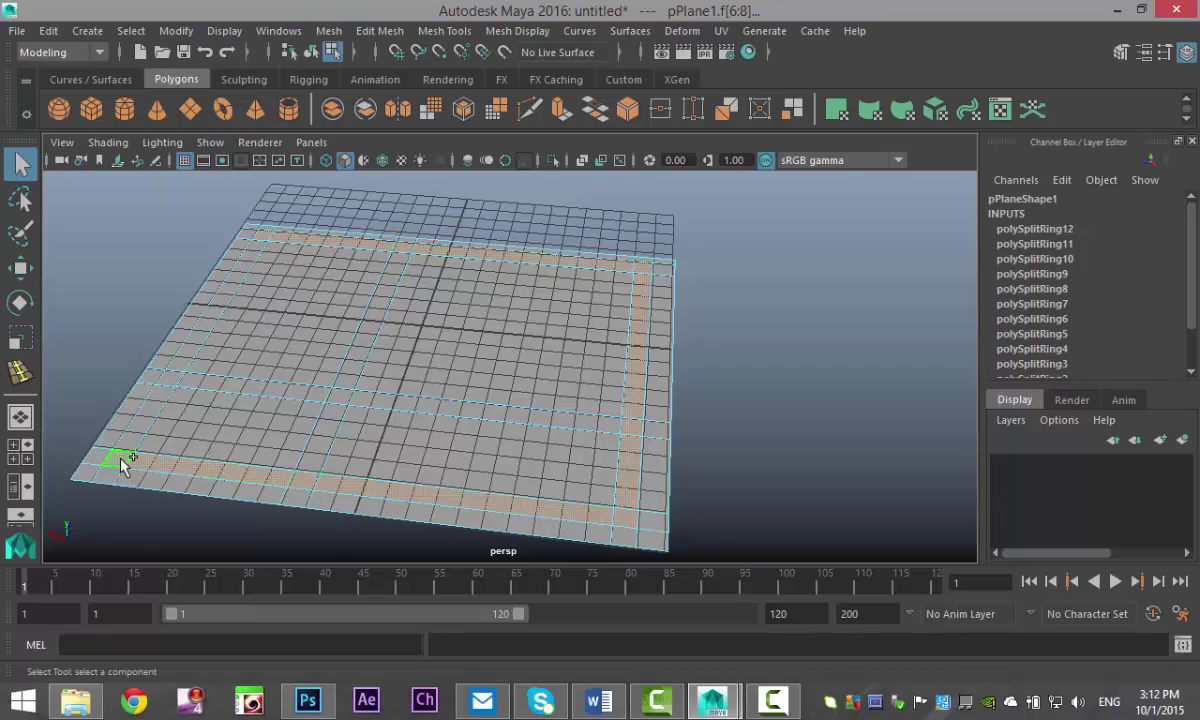
{"action": "double_click", "coordinate": [129, 447], "text": "shift"}
Add the strip along the remaining outer side and the two crossing interior strips to the face selection.
{"action": "left_click_drag", "start_coordinate": [110, 373], "coordinate": [345, 320], "text": "alt"}
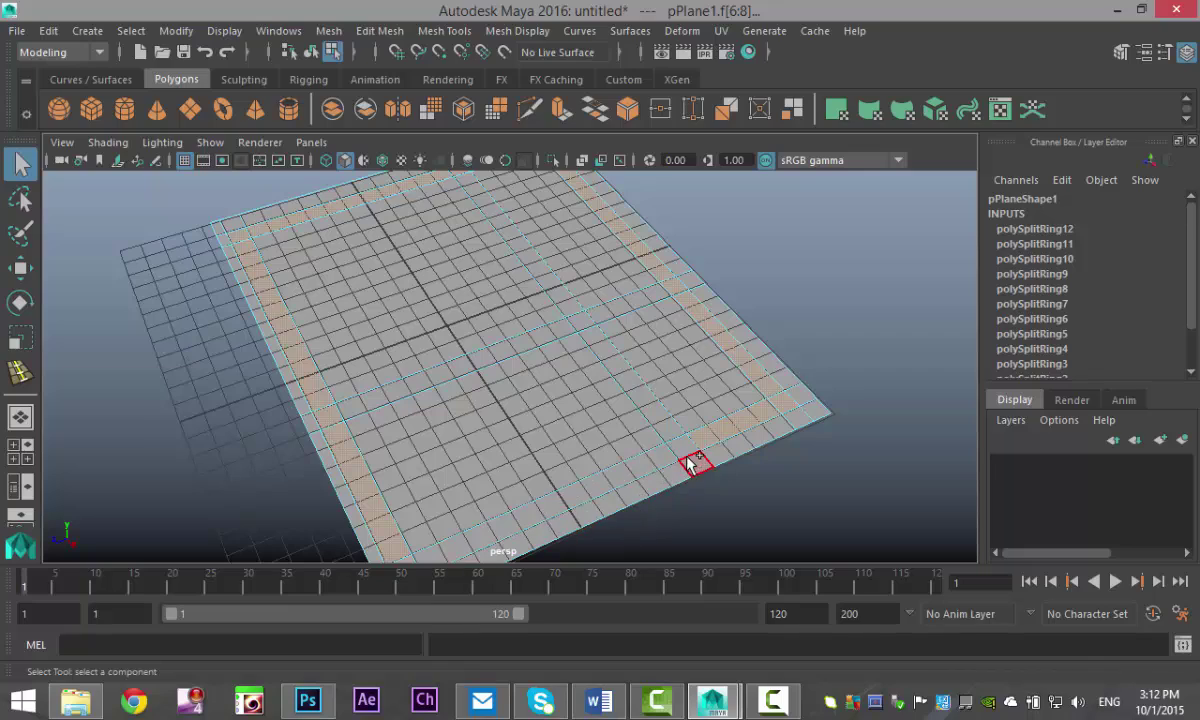
{"action": "left_click_drag", "start_coordinate": [300, 434], "coordinate": [404, 485], "text": "alt"}
{"action": "left_click_drag", "start_coordinate": [550, 280], "coordinate": [565, 485]}
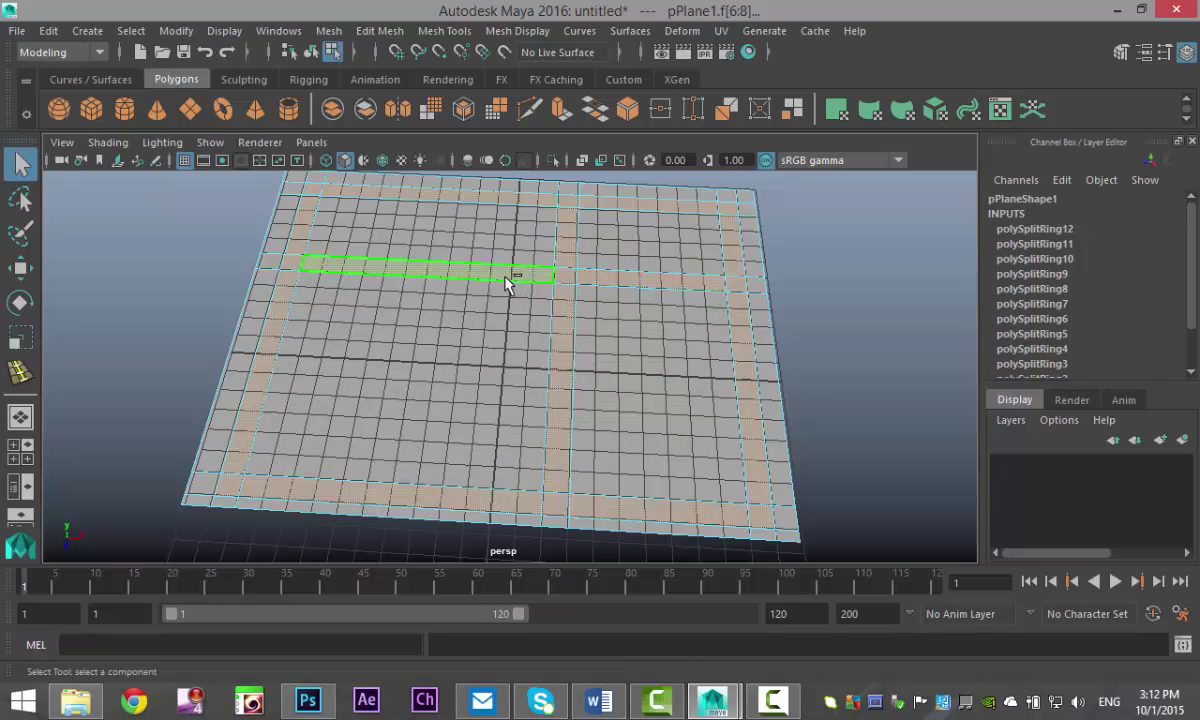
Extrude the selected face strips into walls with a thickness of about 5.8.
{"action": "left_click", "coordinate": [378, 31]}
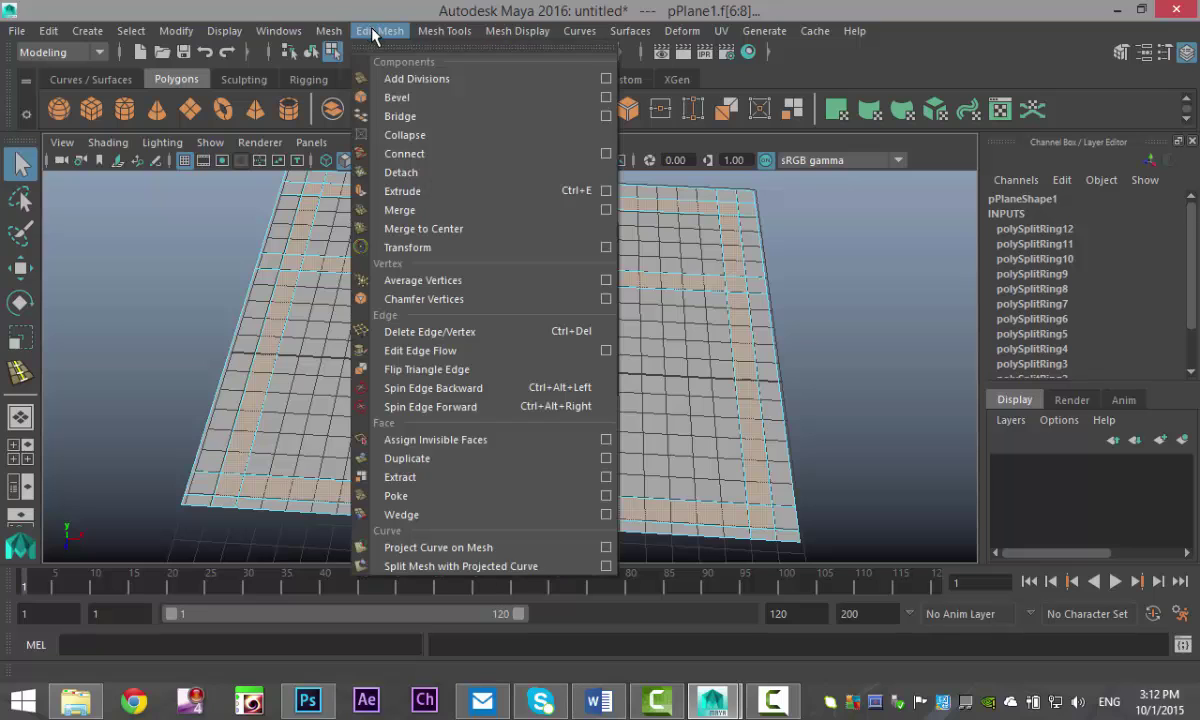
{"action": "left_click", "coordinate": [425, 189]}
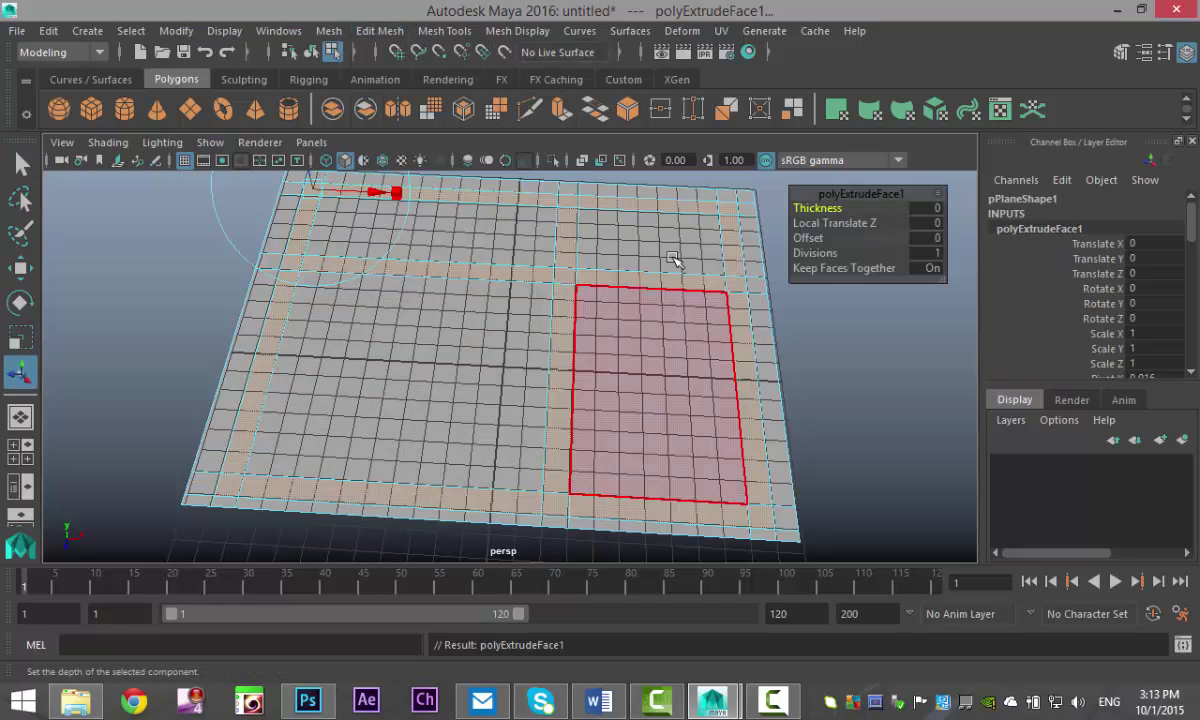
{"action": "left_click_drag", "start_coordinate": [806, 214], "coordinate": [862, 222]}
{"action": "left_click_drag", "start_coordinate": [616, 332], "coordinate": [647, 305], "text": "alt"}
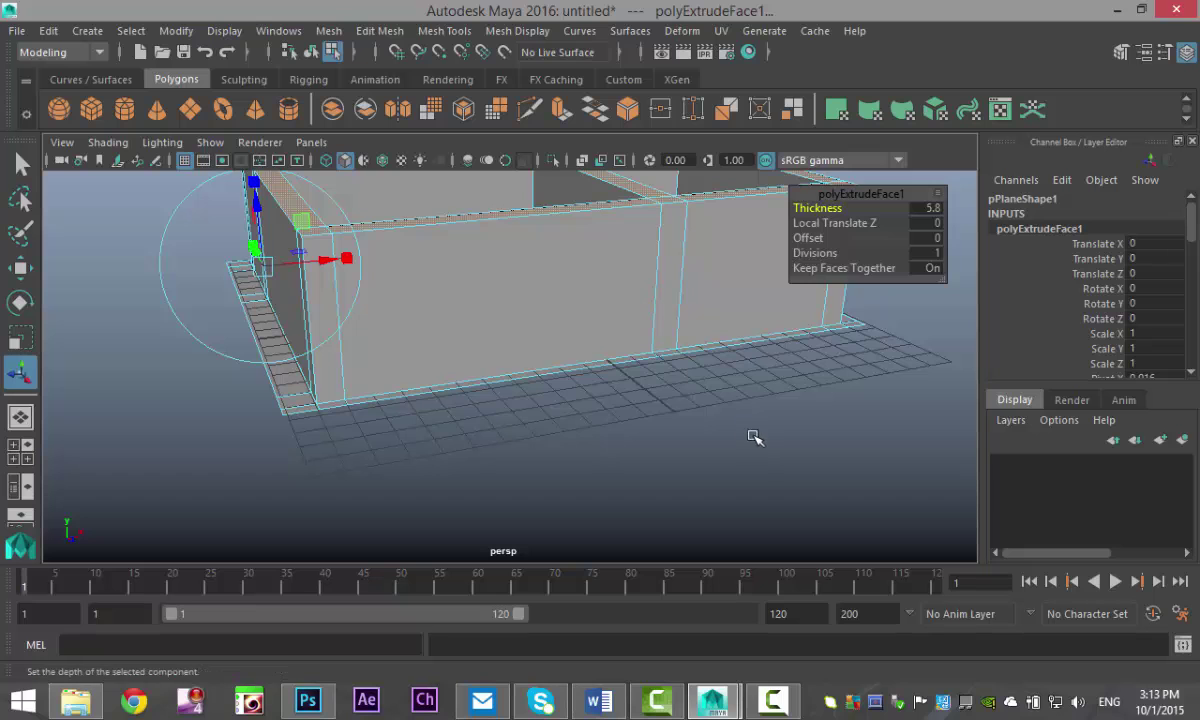
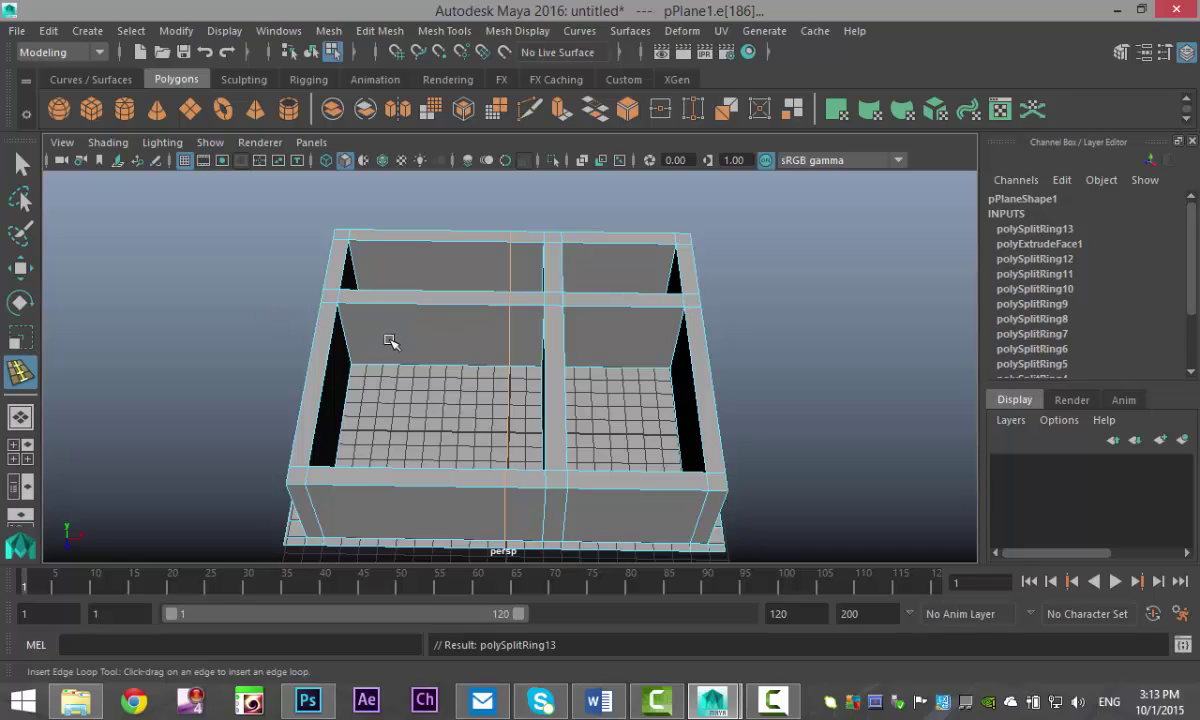
Delete the faces of the interior wall segment between the outer wall and the newest vertical edge loop.
{"action": "key", "text": "q"}
{"action": "right_click_drag", "start_coordinate": [418, 334], "coordinate": [418, 212]}
{"action": "left_click", "coordinate": [433, 337]}
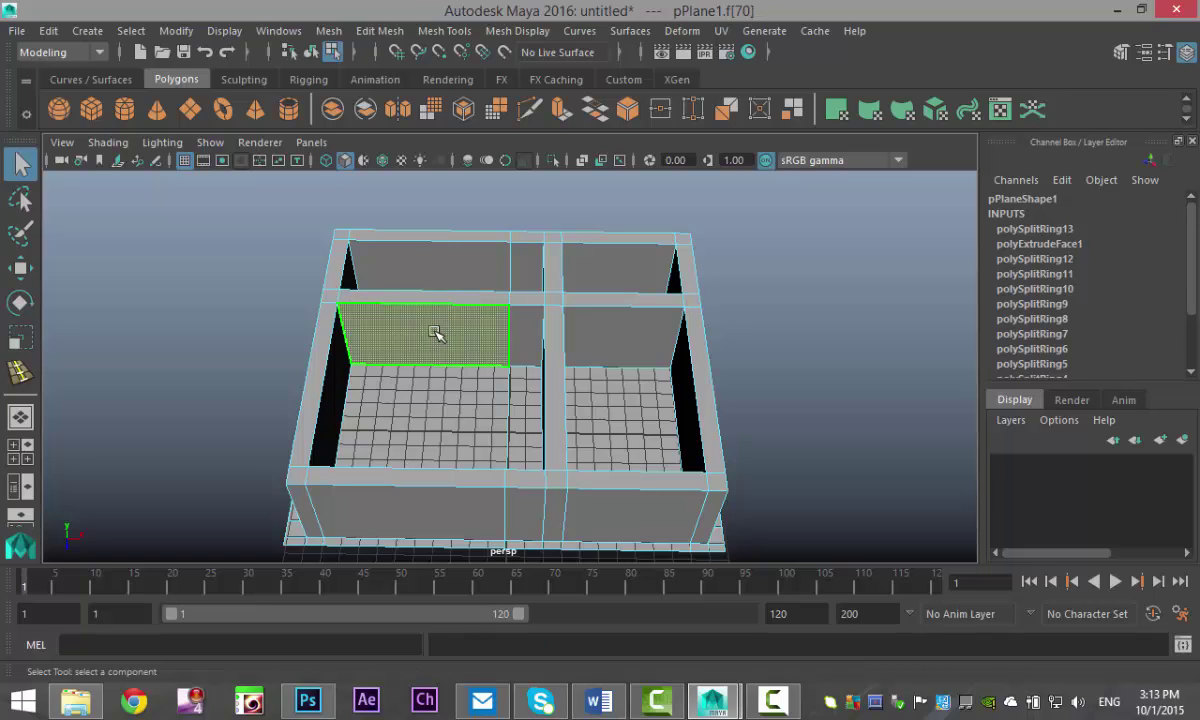
{"action": "key", "text": "Delete"}
{"action": "left_click", "coordinate": [446, 323]}
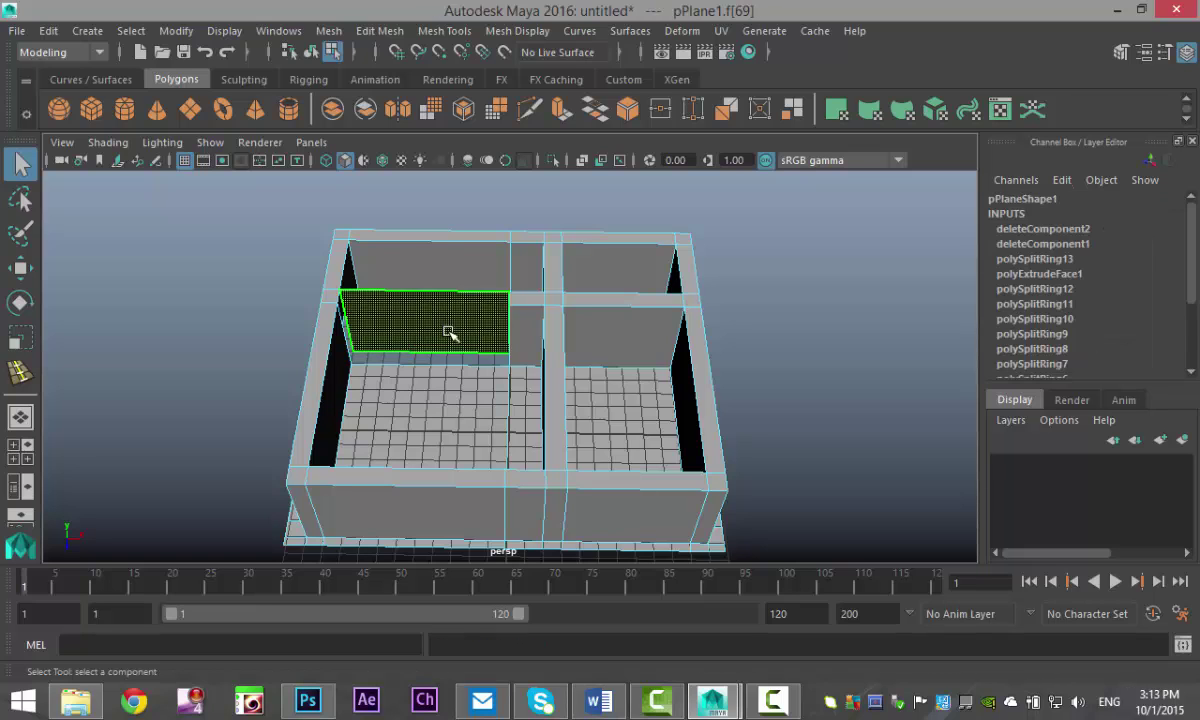
{"action": "key", "text": "Delete"}
Close the open end of the shortened interior wall by bridging its two vertical edges with a linear path and 0 divisions.
{"action": "left_click_drag", "start_coordinate": [460, 419], "coordinate": [522, 316], "text": "alt"}
{"action": "scroll", "coordinate": [520, 428], "scroll_direction": "up", "scroll_amount": 5}
{"action": "scroll", "coordinate": [500, 420], "scroll_direction": "up", "scroll_amount": 3}
{"action": "right_click_drag", "start_coordinate": [517, 316], "coordinate": [472, 102]}
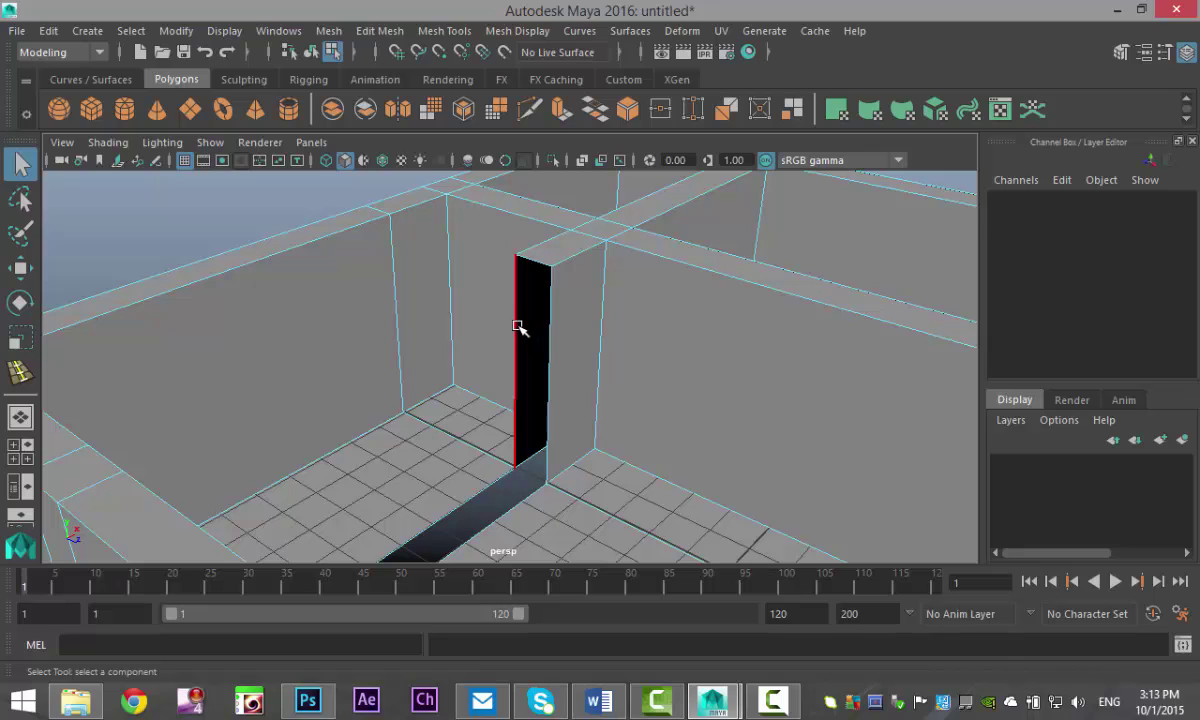
{"action": "left_click", "coordinate": [516, 326]}
{"action": "left_click", "coordinate": [551, 345]}
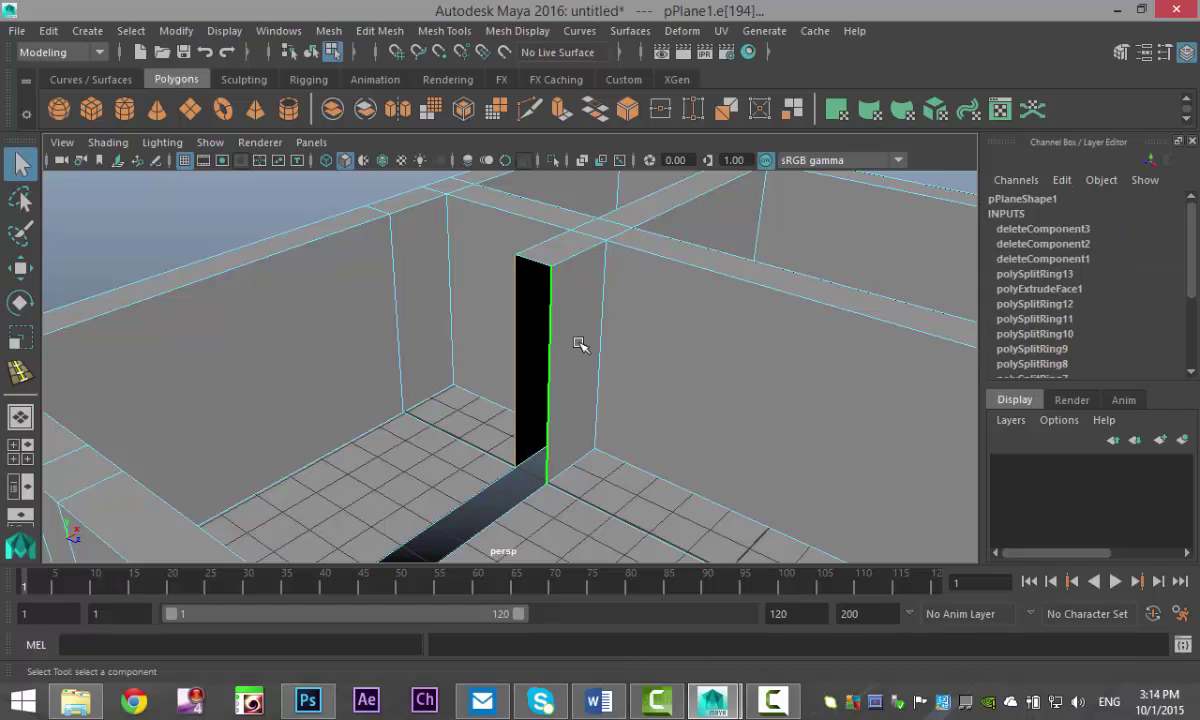
{"action": "left_click", "coordinate": [380, 30]}
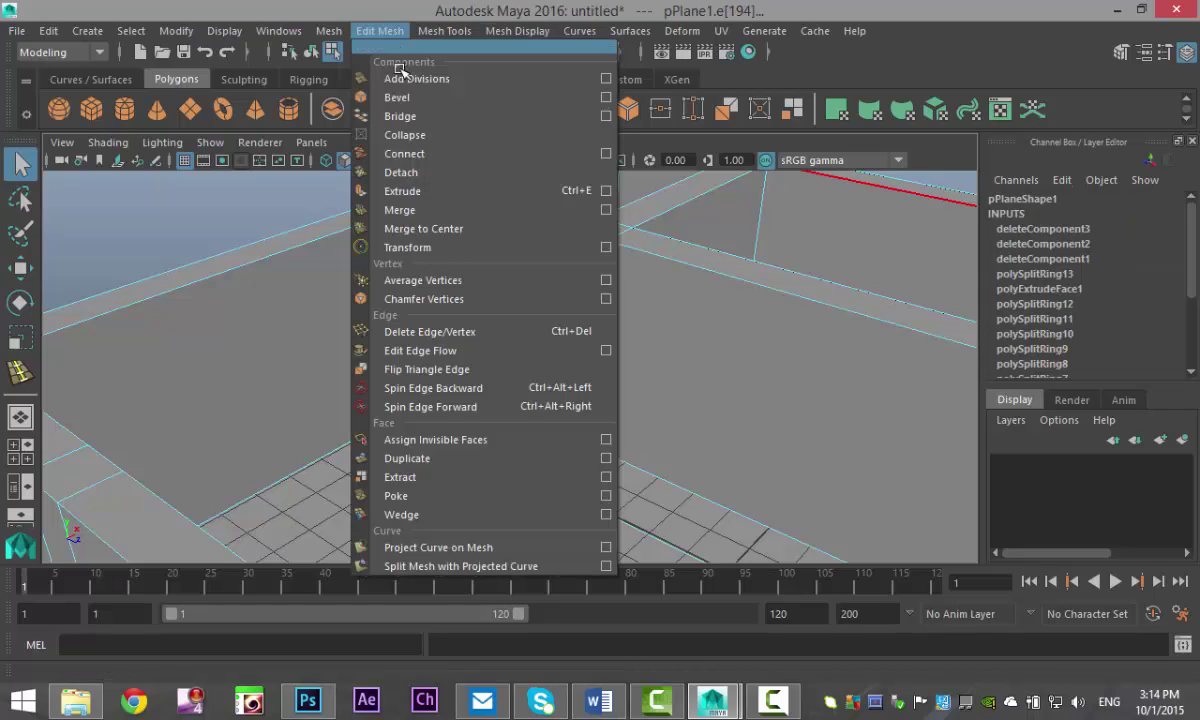
{"action": "left_click", "coordinate": [607, 116]}
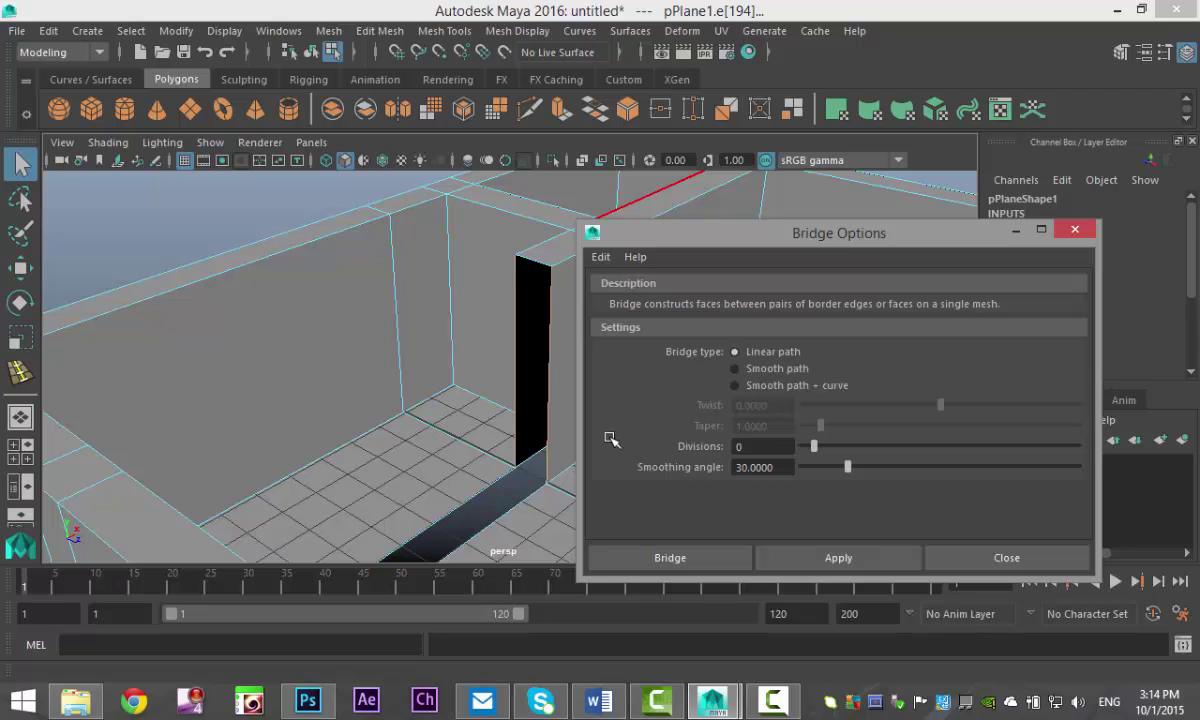
{"action": "left_click", "coordinate": [661, 562]}
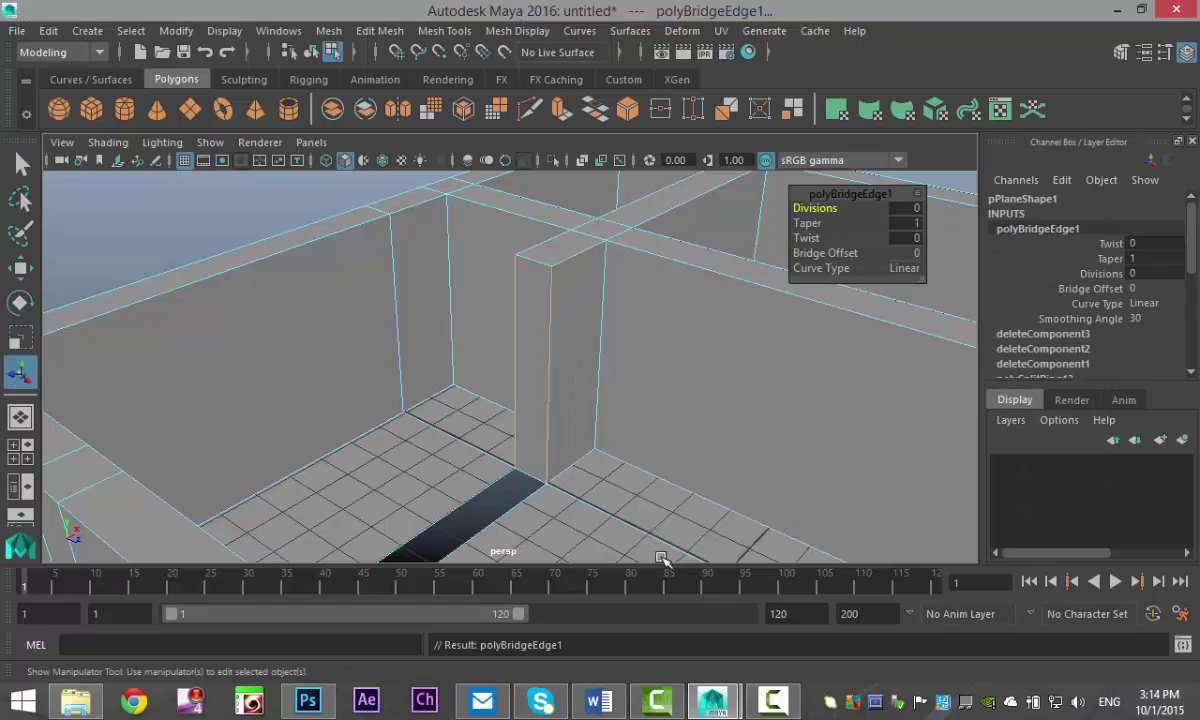
Bridge the floor edges across the gap left by the removed wall, and bridge the open vertical edges on the outer wall.
{"action": "left_click_drag", "start_coordinate": [603, 430], "coordinate": [370, 356], "text": "alt"}
{"action": "left_click", "coordinate": [375, 383]}
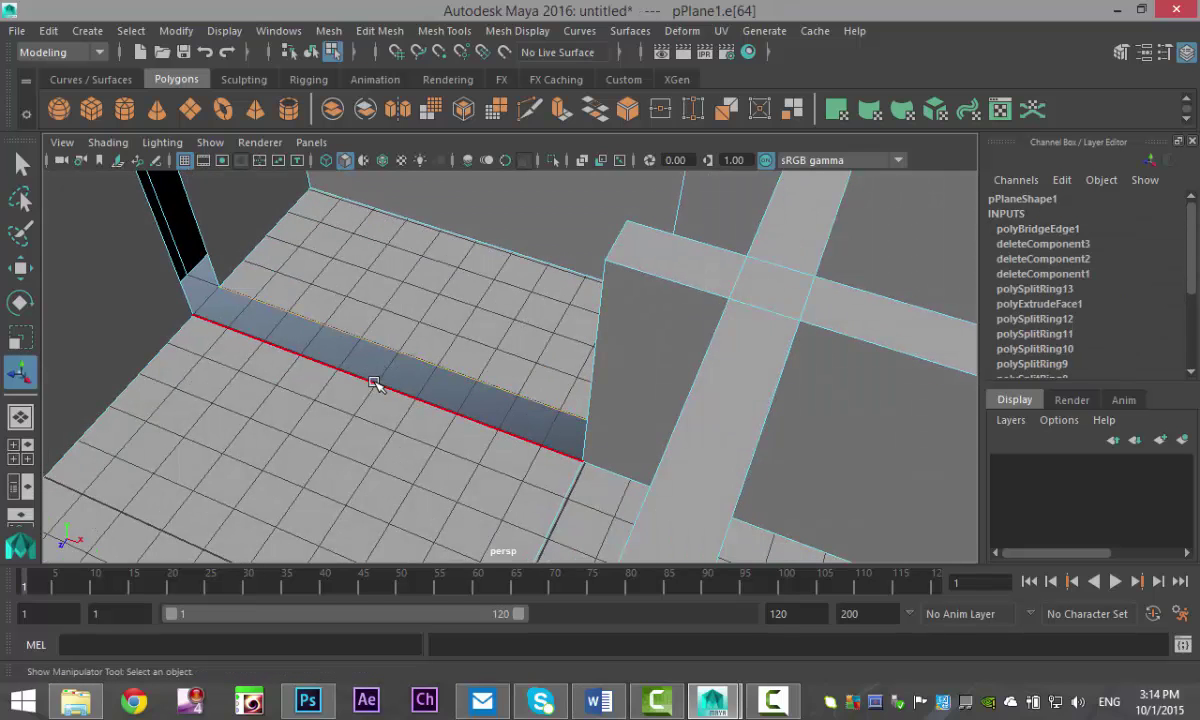
{"action": "key", "text": "g"}
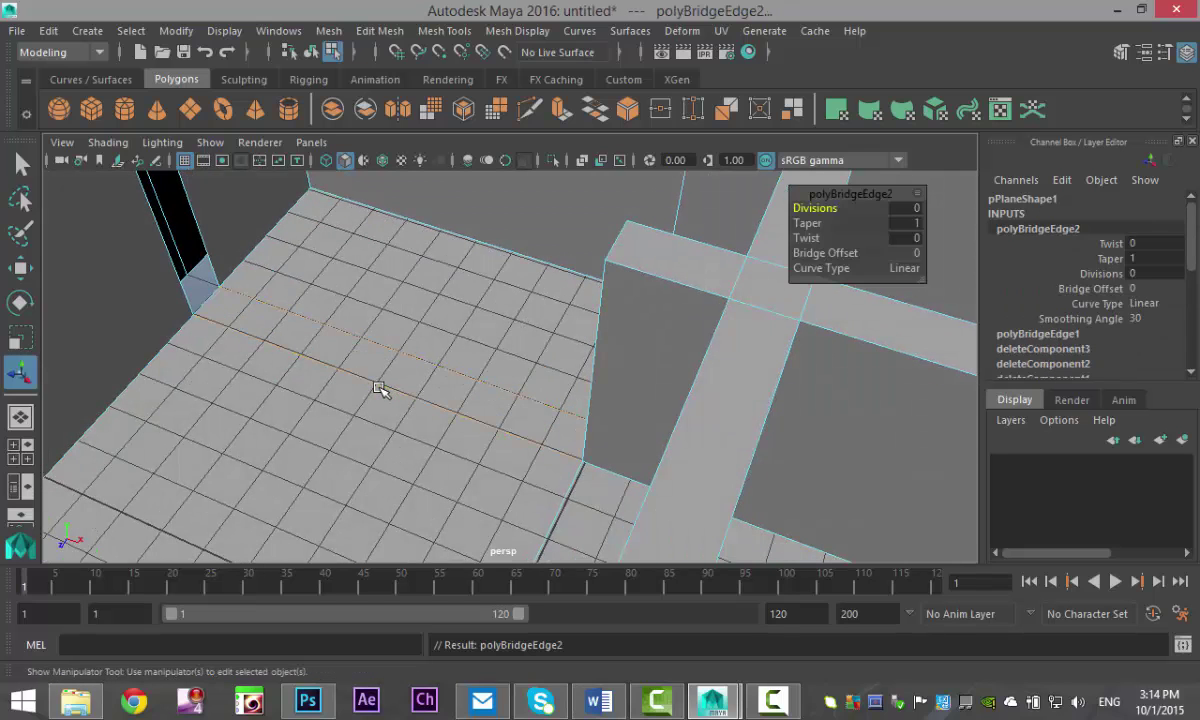
{"action": "left_click_drag", "start_coordinate": [372, 395], "coordinate": [313, 348], "text": "alt"}
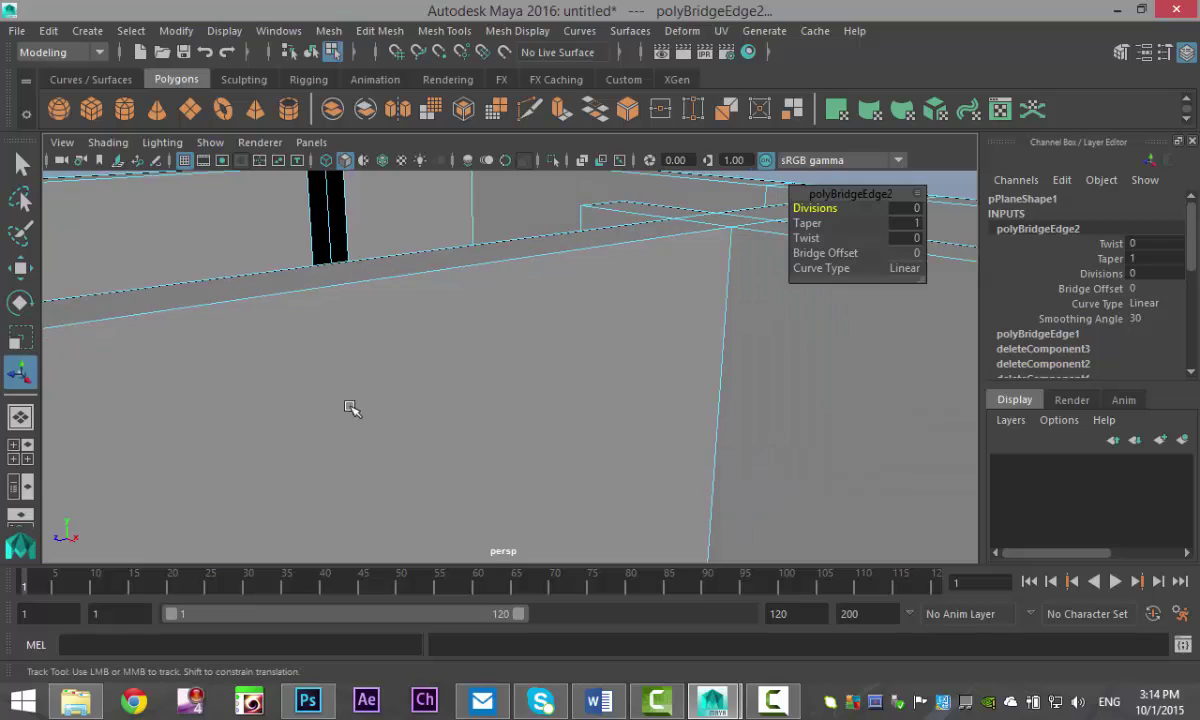
{"action": "left_click_drag", "start_coordinate": [351, 410], "coordinate": [431, 391], "text": "alt"}
{"action": "left_click", "coordinate": [394, 363]}
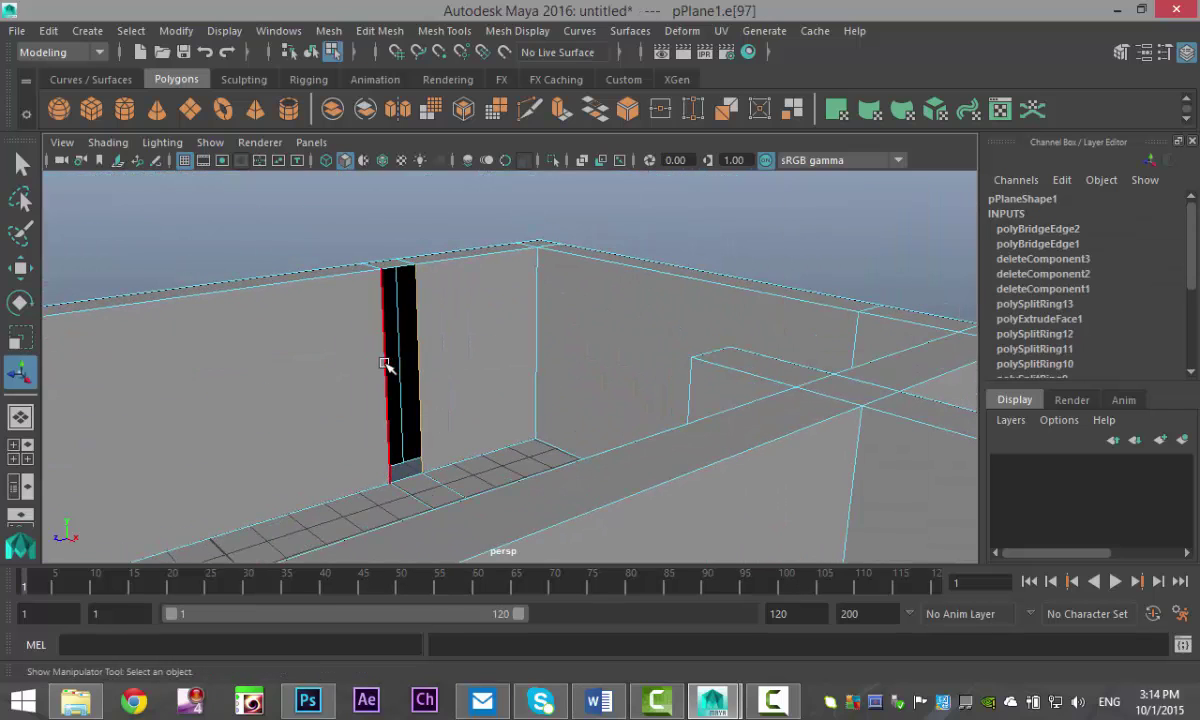
{"action": "key", "text": "g"}
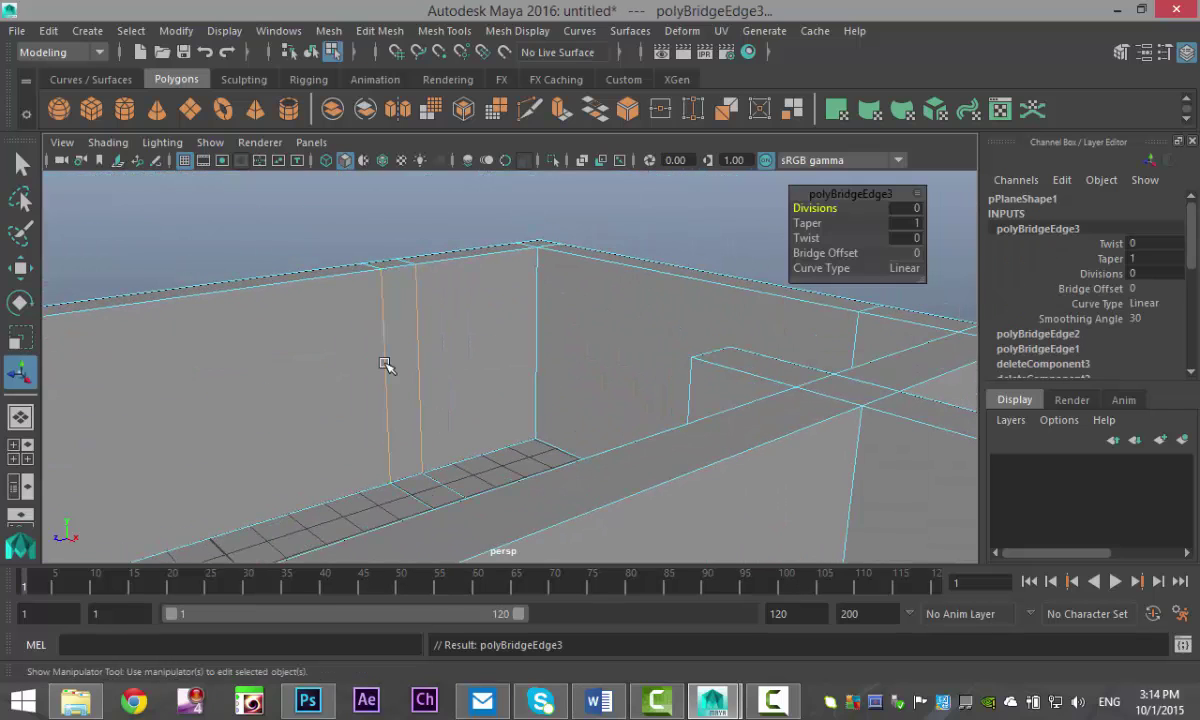
Insert a horizontal edge loop around the building's exterior walls, about a quarter of the wall height below the top.
{"action": "scroll", "coordinate": [390, 365], "scroll_direction": "down", "scroll_amount": 5}
{"action": "left_click_drag", "start_coordinate": [358, 399], "coordinate": [657, 460], "text": "alt"}
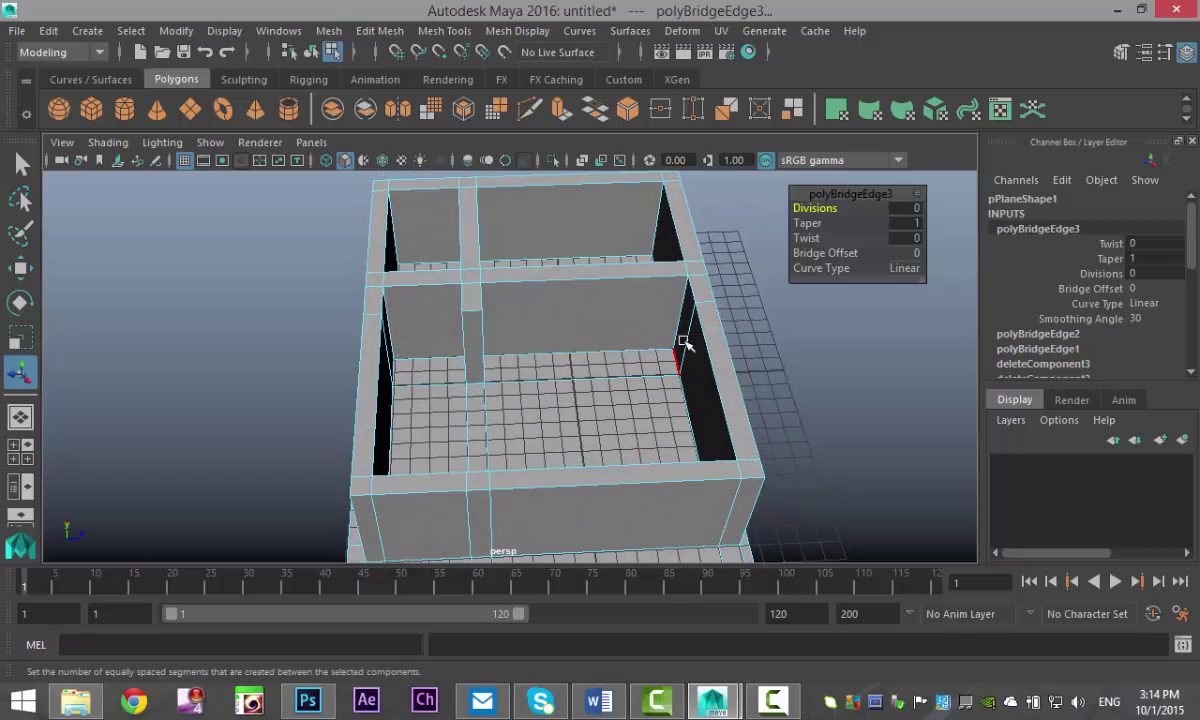
{"action": "left_click_drag", "start_coordinate": [474, 434], "coordinate": [632, 390], "text": "alt"}
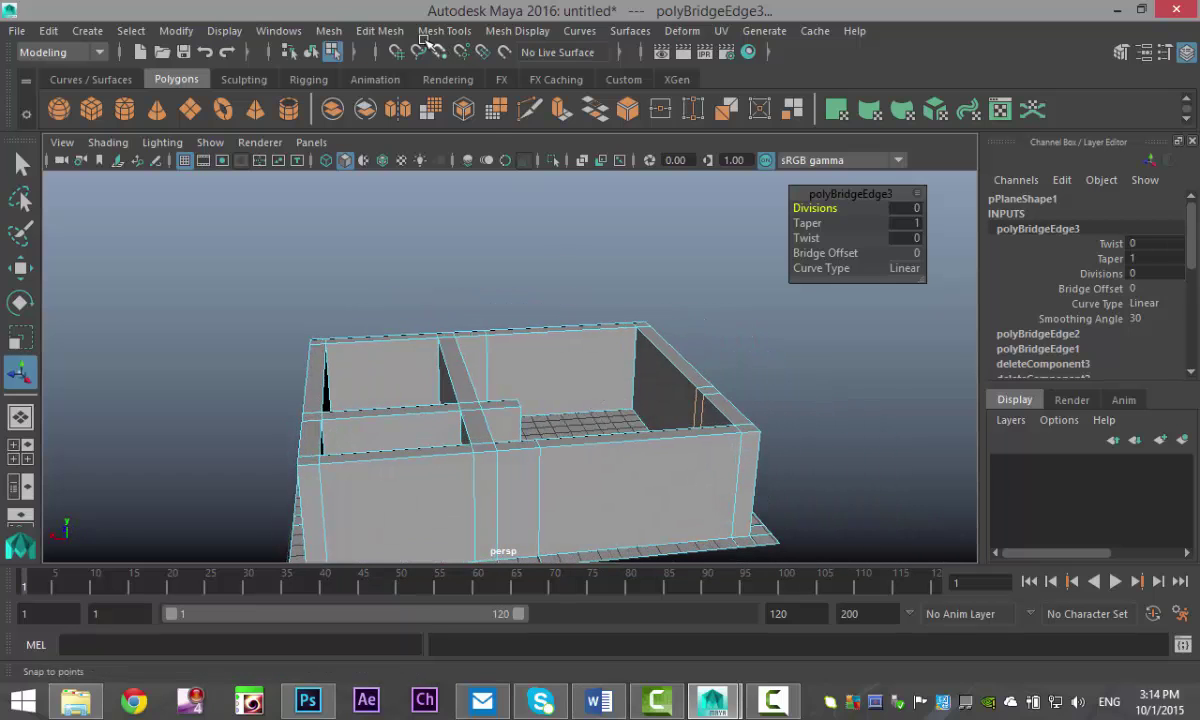
{"action": "left_click", "coordinate": [440, 30]}
{"action": "mouse_move", "coordinate": [380, 30]}
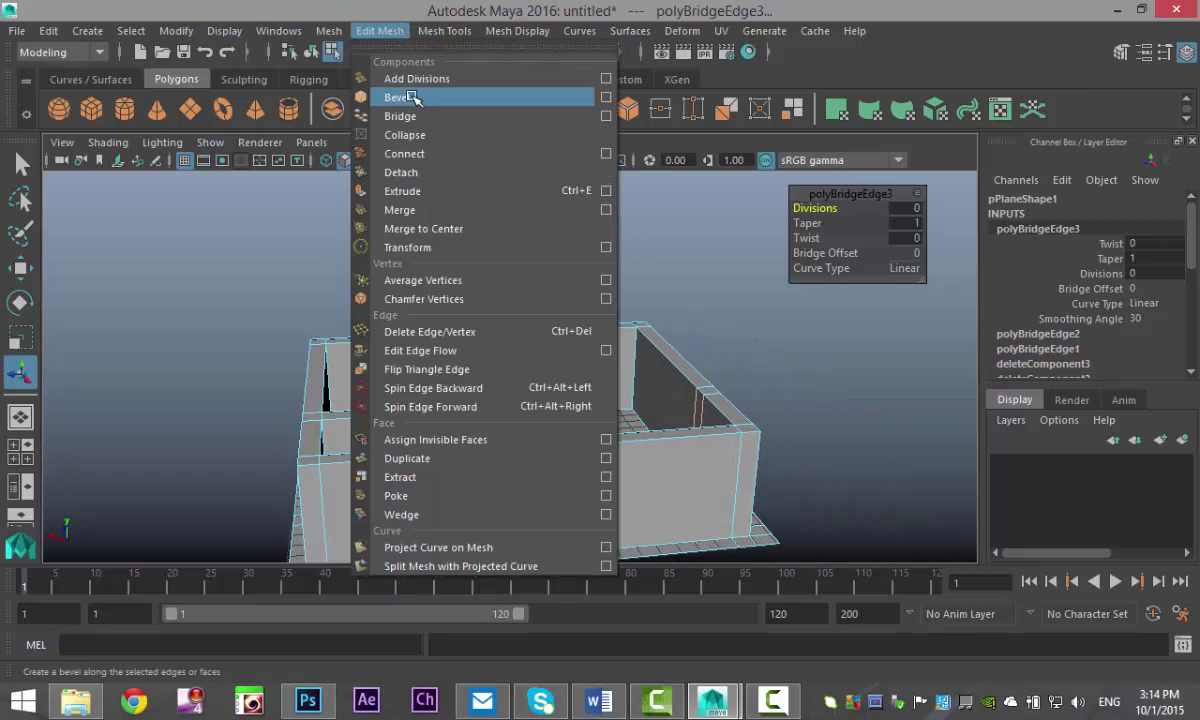
{"action": "mouse_move", "coordinate": [444, 30]}
{"action": "left_click", "coordinate": [498, 170]}
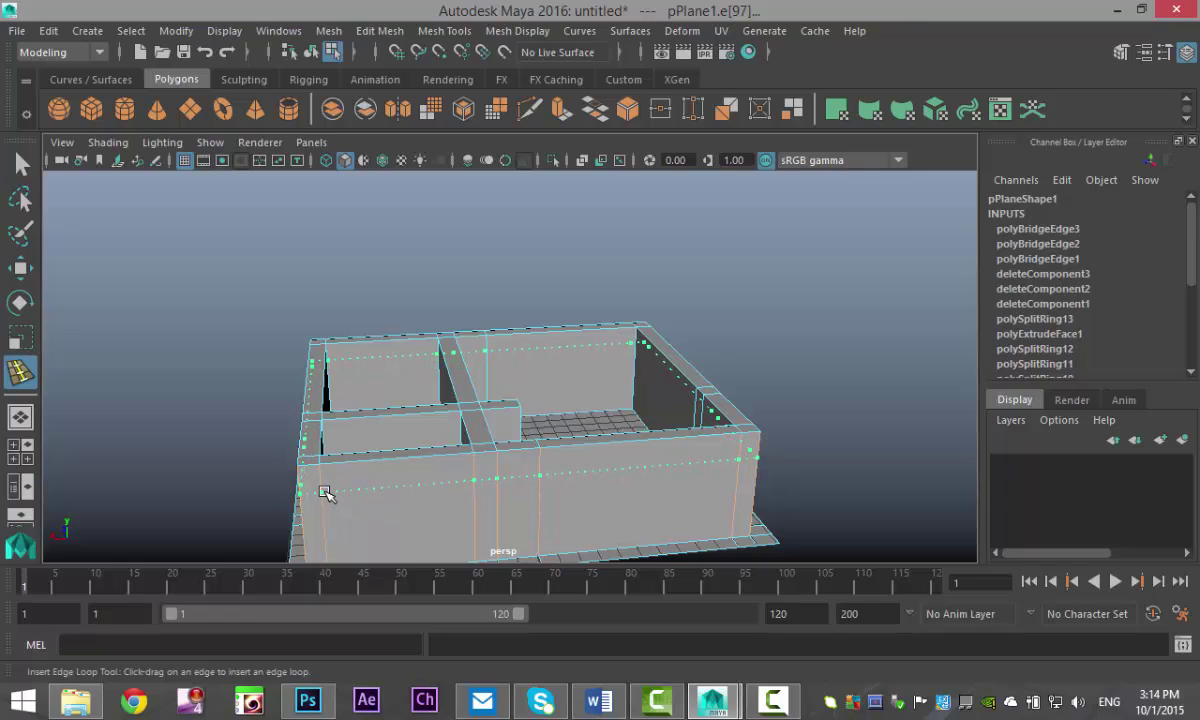
{"action": "left_click", "coordinate": [326, 492]}
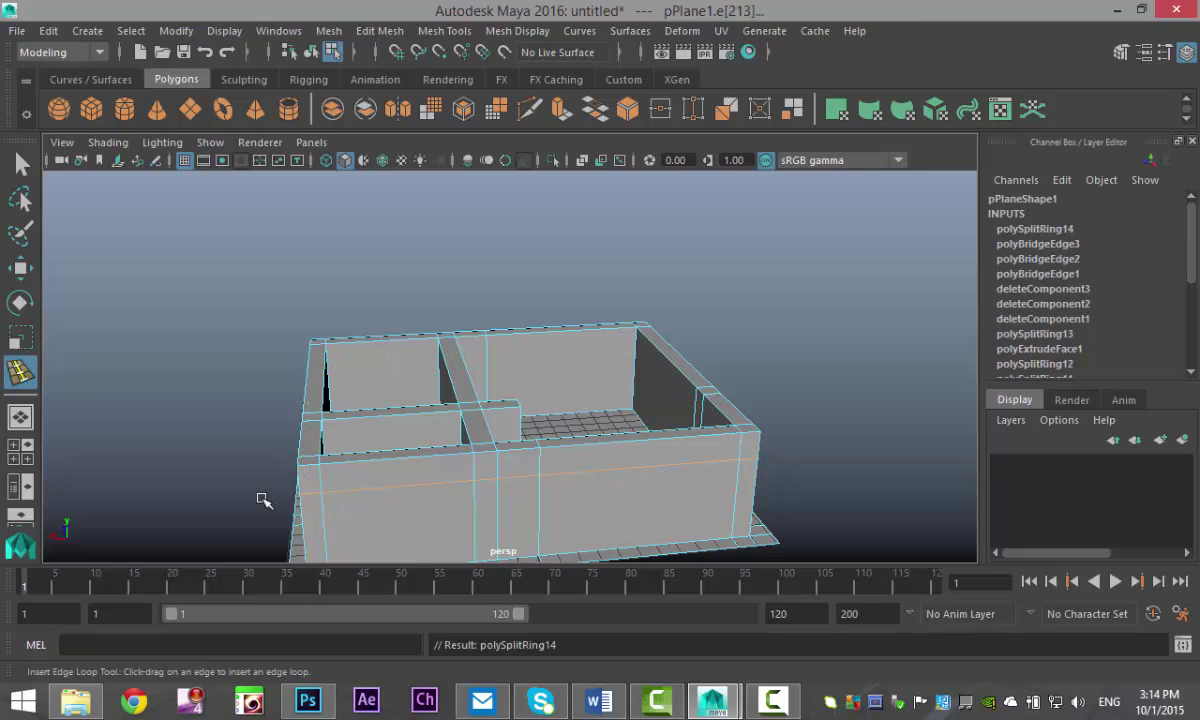
Insert matching horizontal edge loops near the top of the interior wall faces in each of the three rooms.
{"action": "left_click_drag", "start_coordinate": [263, 500], "coordinate": [126, 423], "text": "alt"}
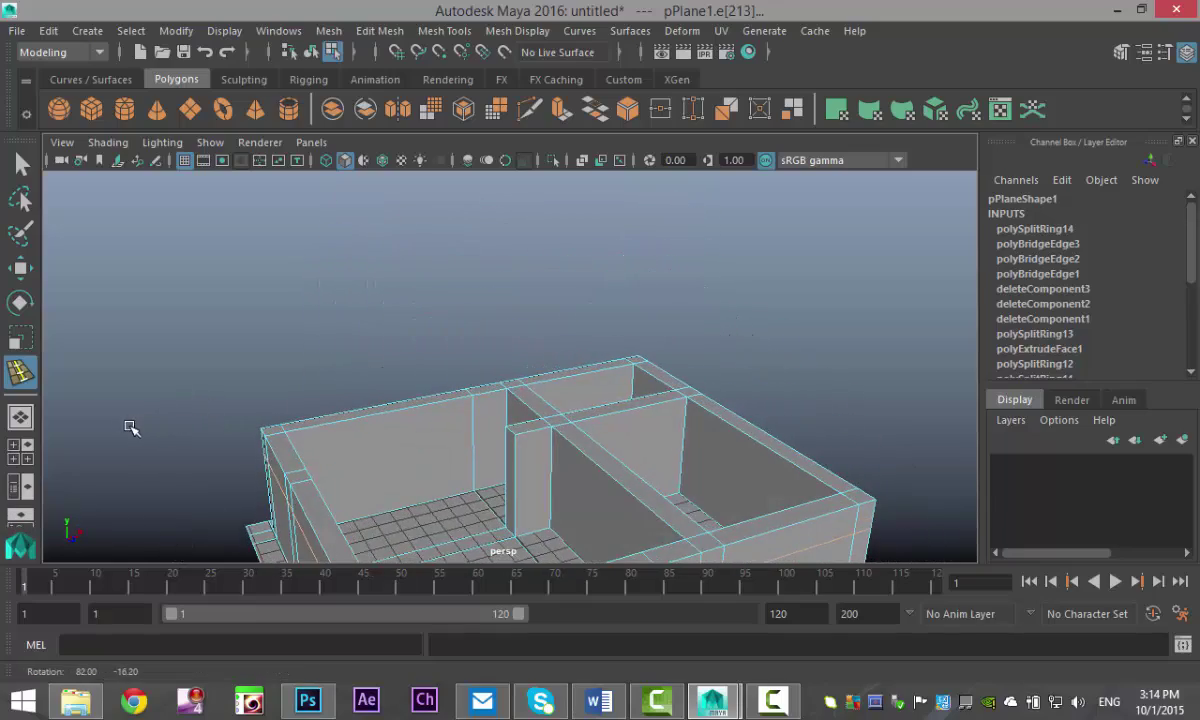
{"action": "left_click", "coordinate": [476, 415]}
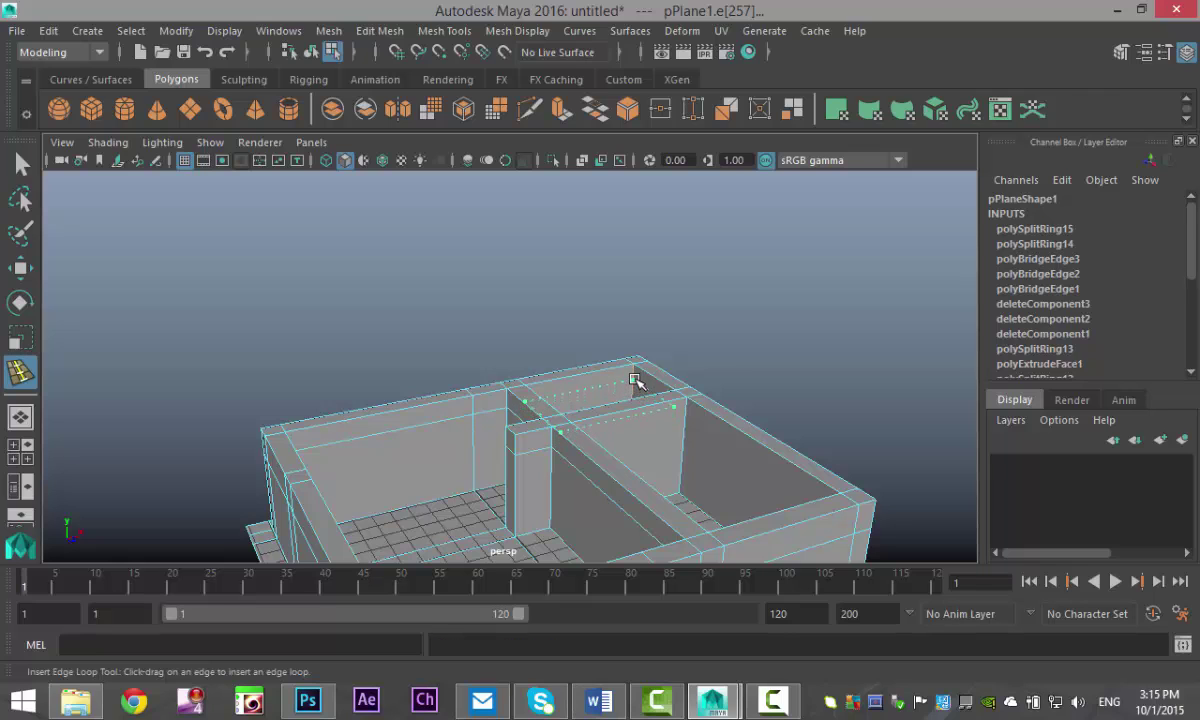
{"action": "left_click", "coordinate": [635, 381]}
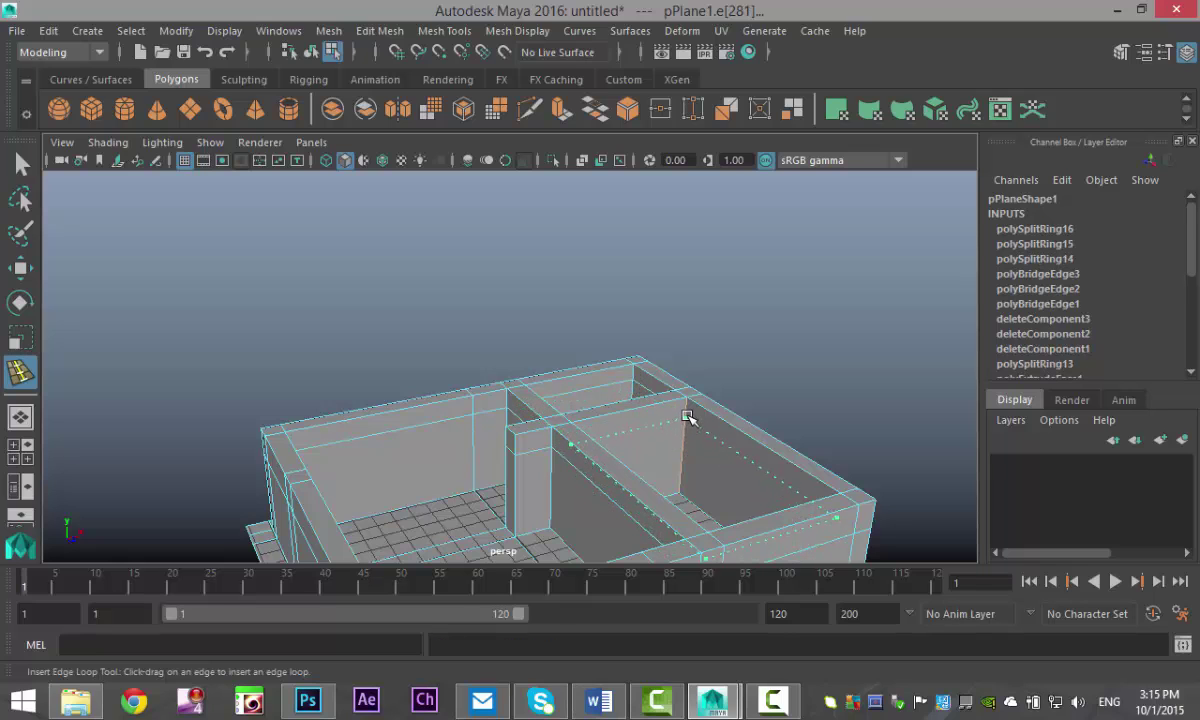
{"action": "left_click", "coordinate": [687, 416]}
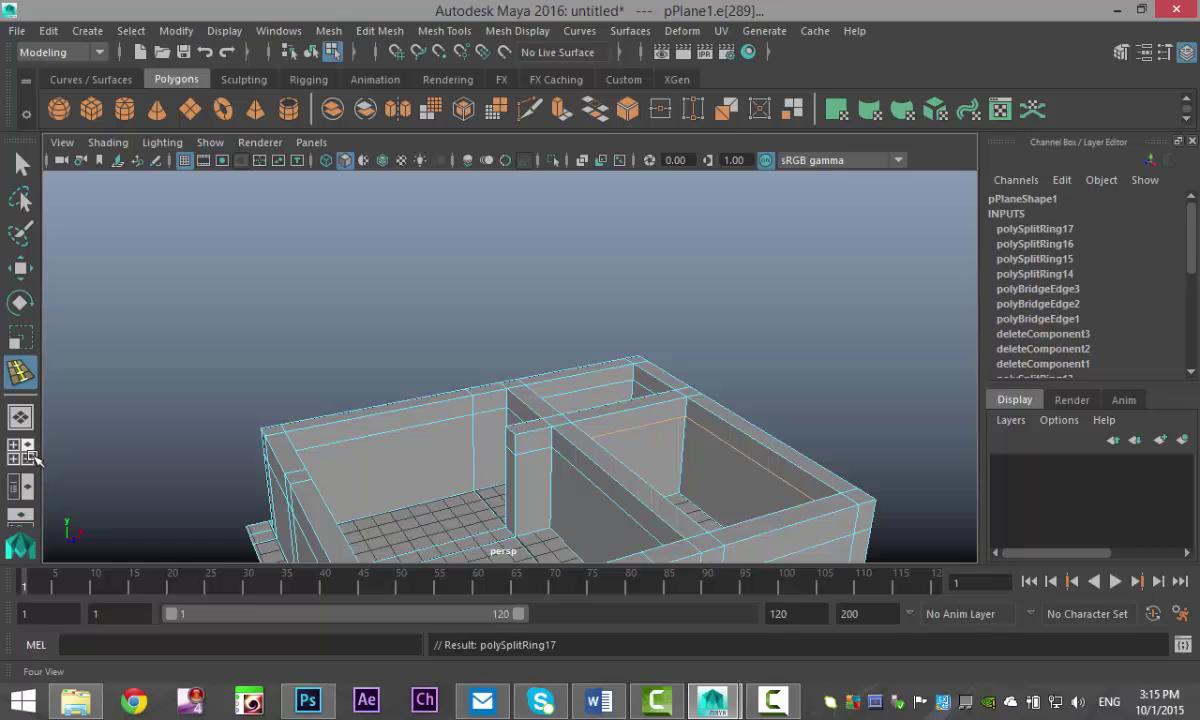
In the wireframe side view, lower the interior edge loops along the longer wall span to the height of the exterior loop.
{"action": "left_click", "coordinate": [30, 457]}
{"action": "key", "text": "space"}
{"action": "key", "text": "4"}
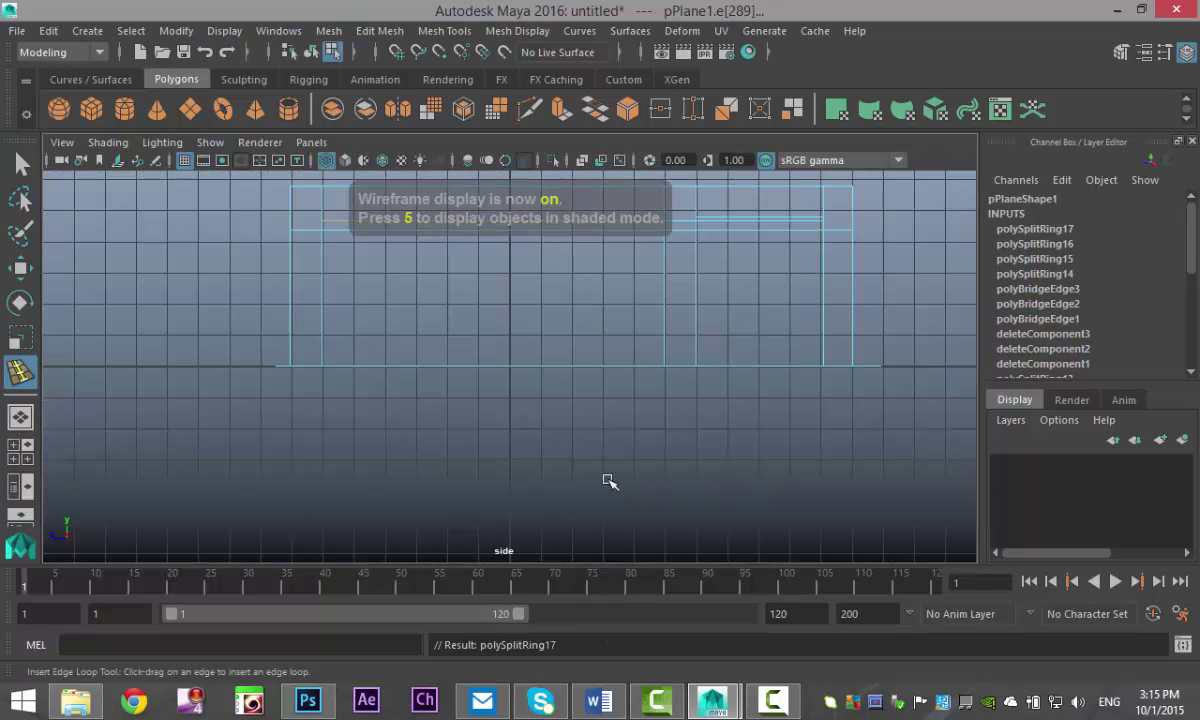
{"action": "middle_click_drag", "start_coordinate": [490, 437], "coordinate": [518, 551], "text": "alt"}
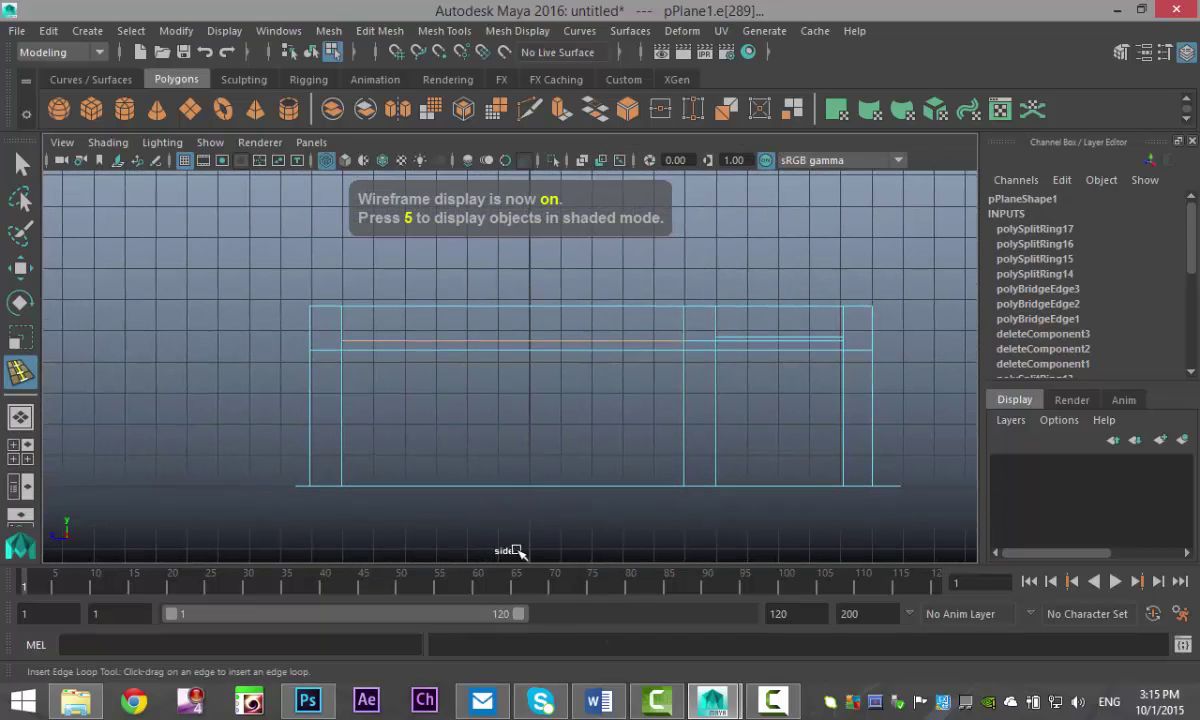
{"action": "key", "text": "w"}
{"action": "left_click_drag", "start_coordinate": [511, 249], "coordinate": [511, 257]}
{"action": "left_click", "coordinate": [412, 342]}
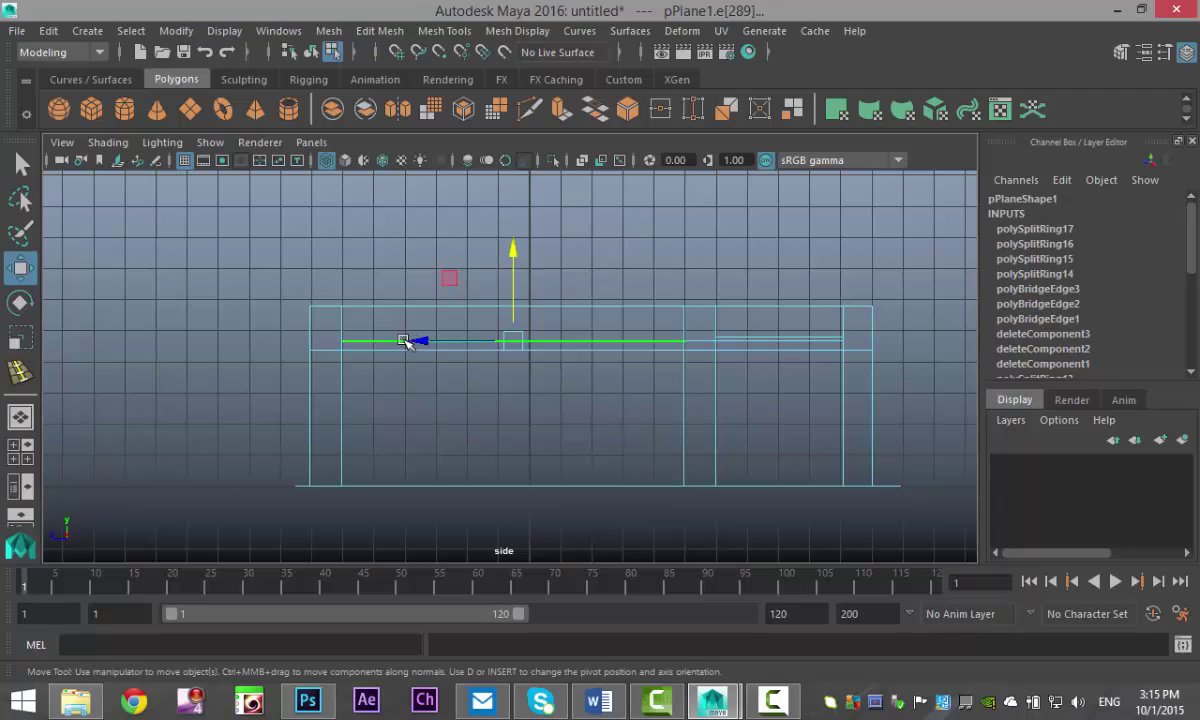
{"action": "left_click_drag", "start_coordinate": [511, 251], "coordinate": [512, 262]}
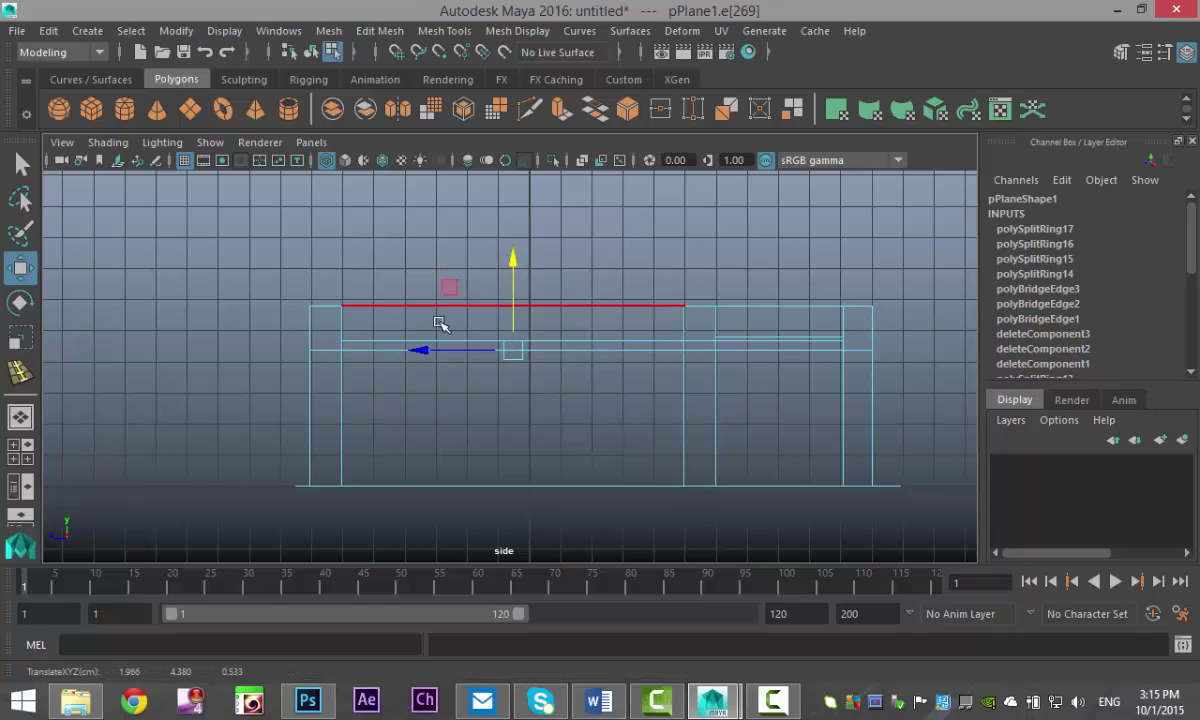
{"action": "left_click", "coordinate": [384, 342]}
{"action": "left_click_drag", "start_coordinate": [514, 251], "coordinate": [514, 262]}
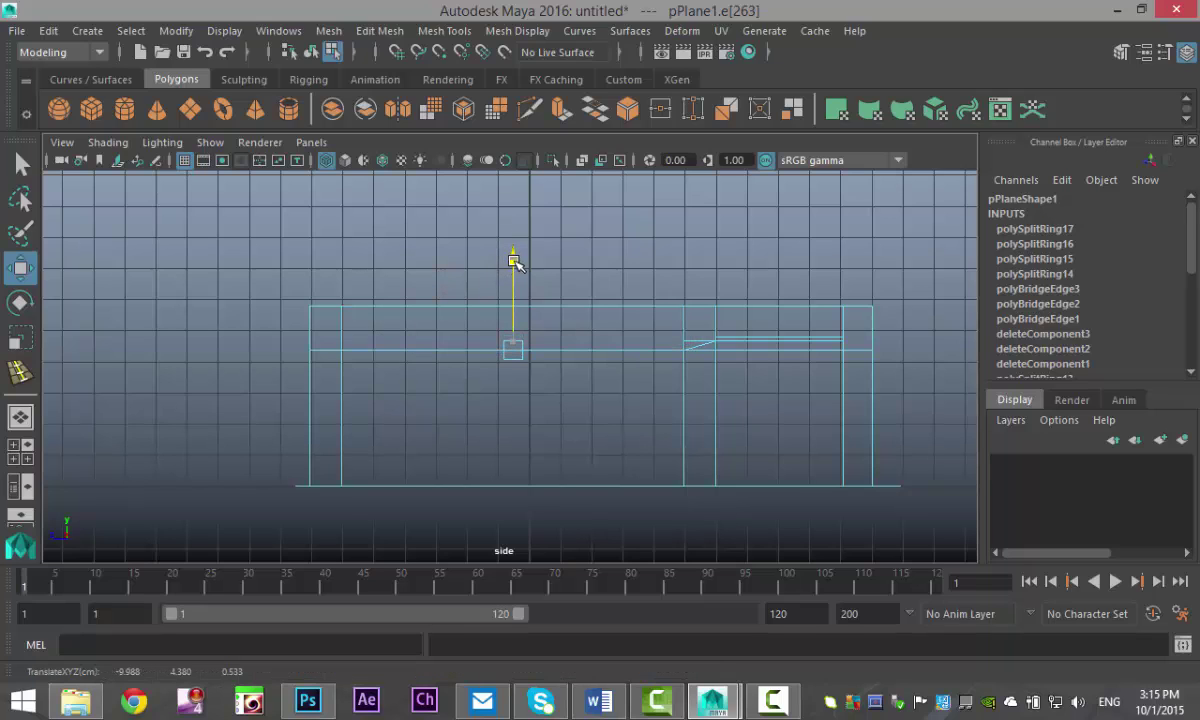
Lower the remaining interior loop edges along the shorter wall span and across the dividing wall's thickness to the exterior loop's height.
{"action": "left_click", "coordinate": [776, 342]}
{"action": "left_click_drag", "start_coordinate": [784, 251], "coordinate": [784, 256]}
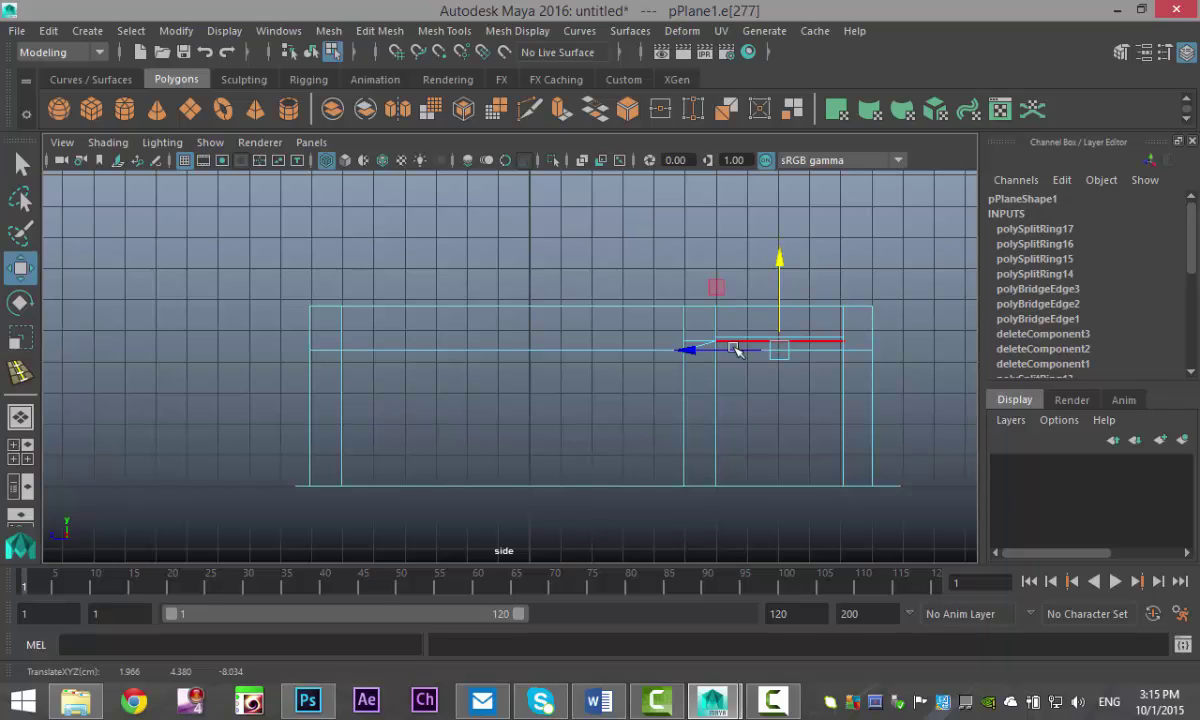
{"action": "left_click", "coordinate": [795, 296]}
{"action": "left_click_drag", "start_coordinate": [780, 250], "coordinate": [781, 256]}
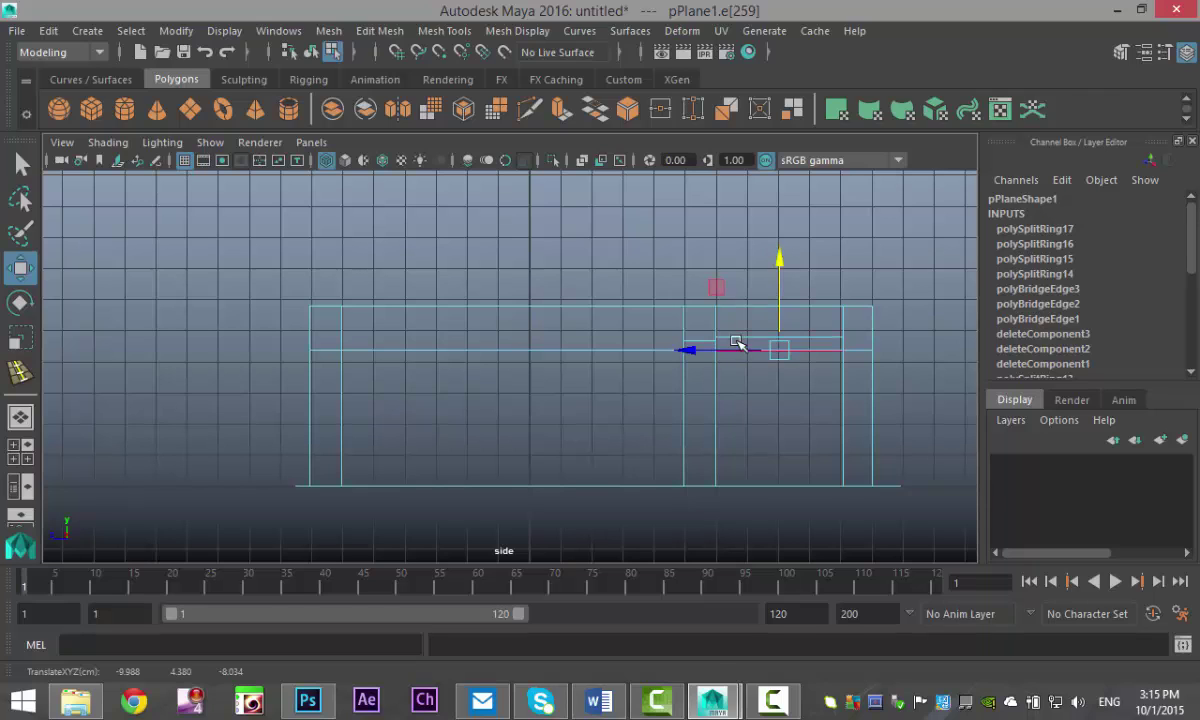
{"action": "left_click", "coordinate": [741, 336]}
{"action": "left_click_drag", "start_coordinate": [784, 248], "coordinate": [779, 248]}
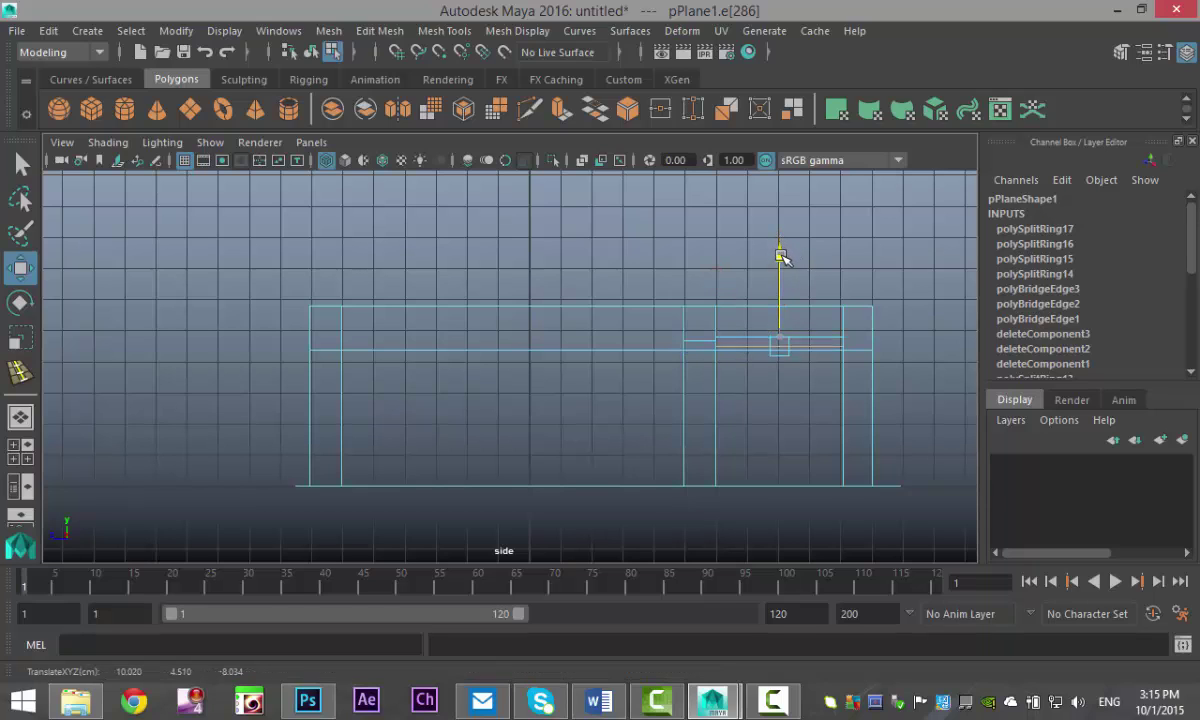
{"action": "left_click", "coordinate": [733, 336]}
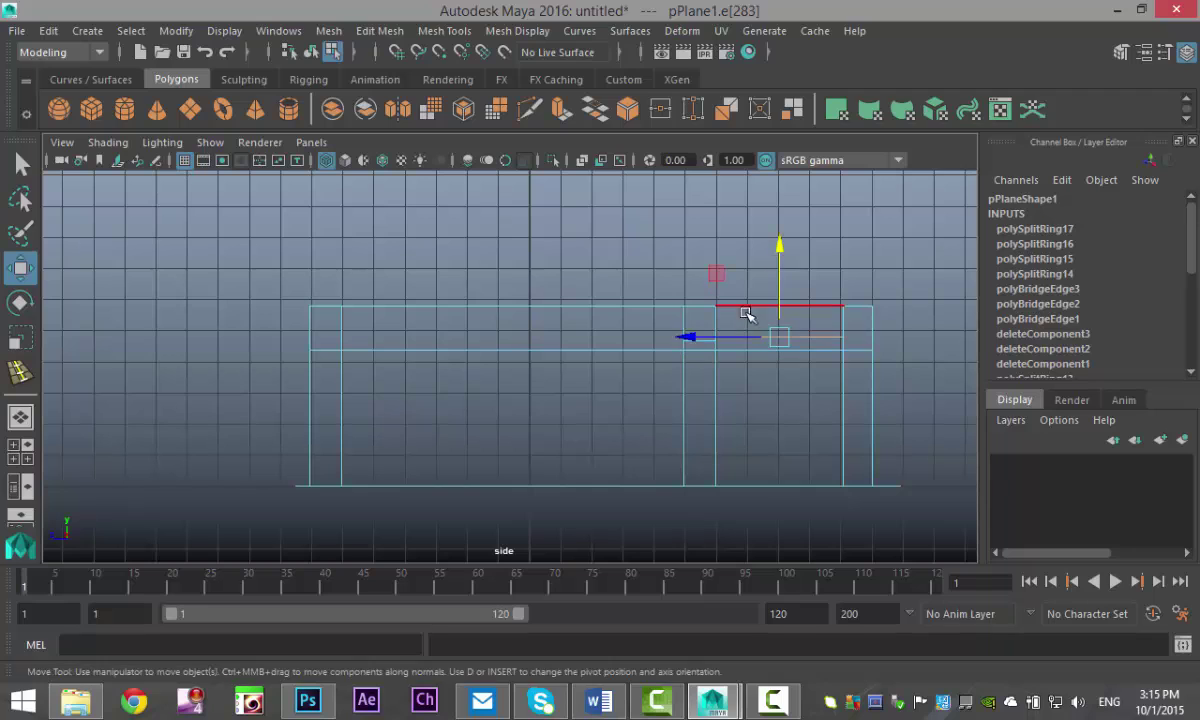
{"action": "left_click_drag", "start_coordinate": [779, 250], "coordinate": [781, 254]}
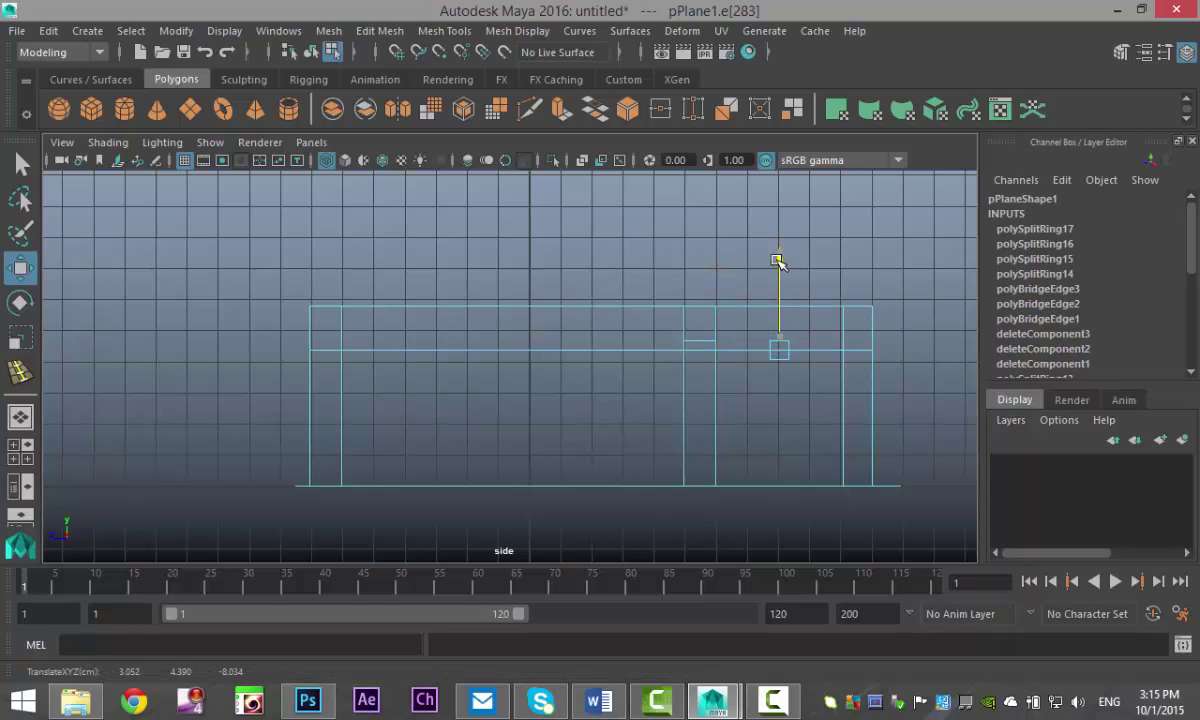
{"action": "left_click", "coordinate": [724, 339]}
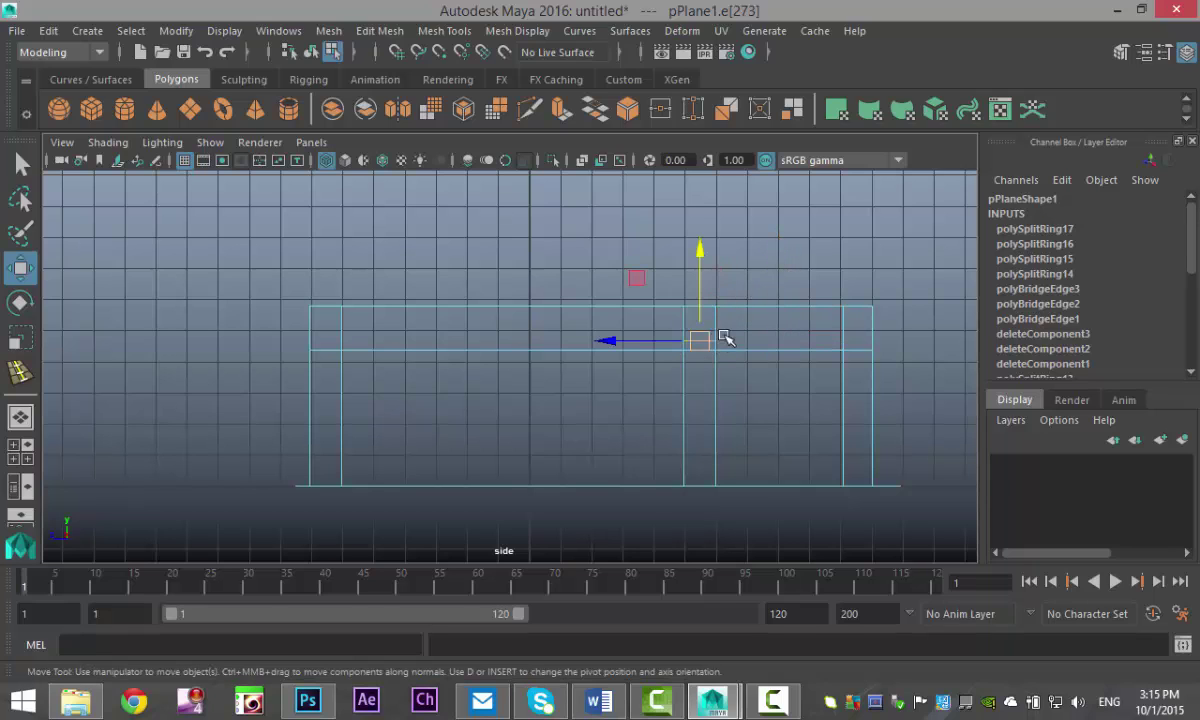
{"action": "left_click", "coordinate": [704, 252]}
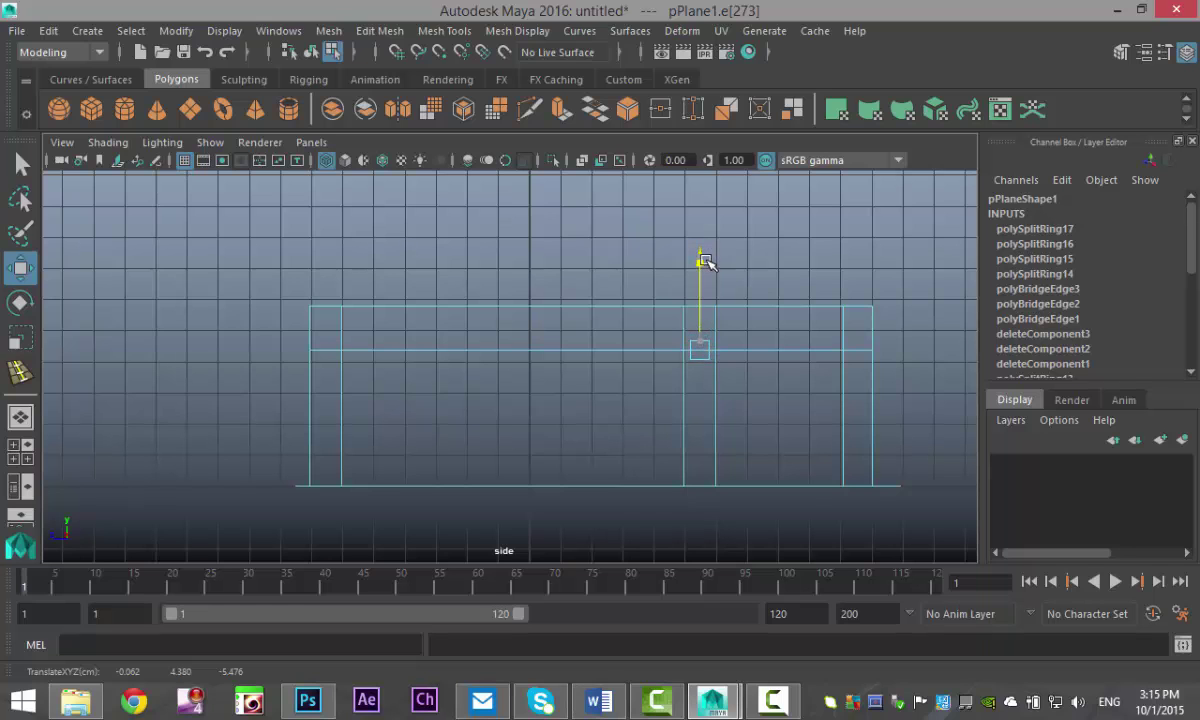
In the perspective view, lower the misaligned loop vertices on the vertical edge beside the dividing wall to level the interior loop.
{"action": "left_click", "coordinate": [20, 420]}
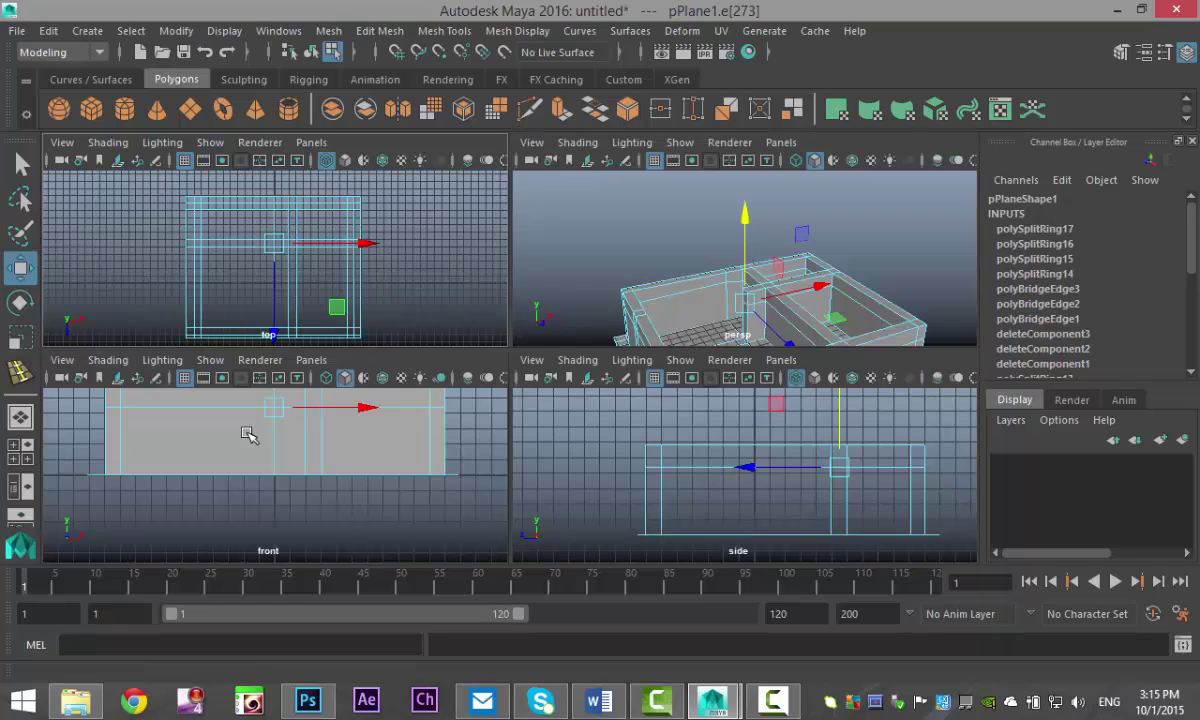
{"action": "key", "text": "space"}
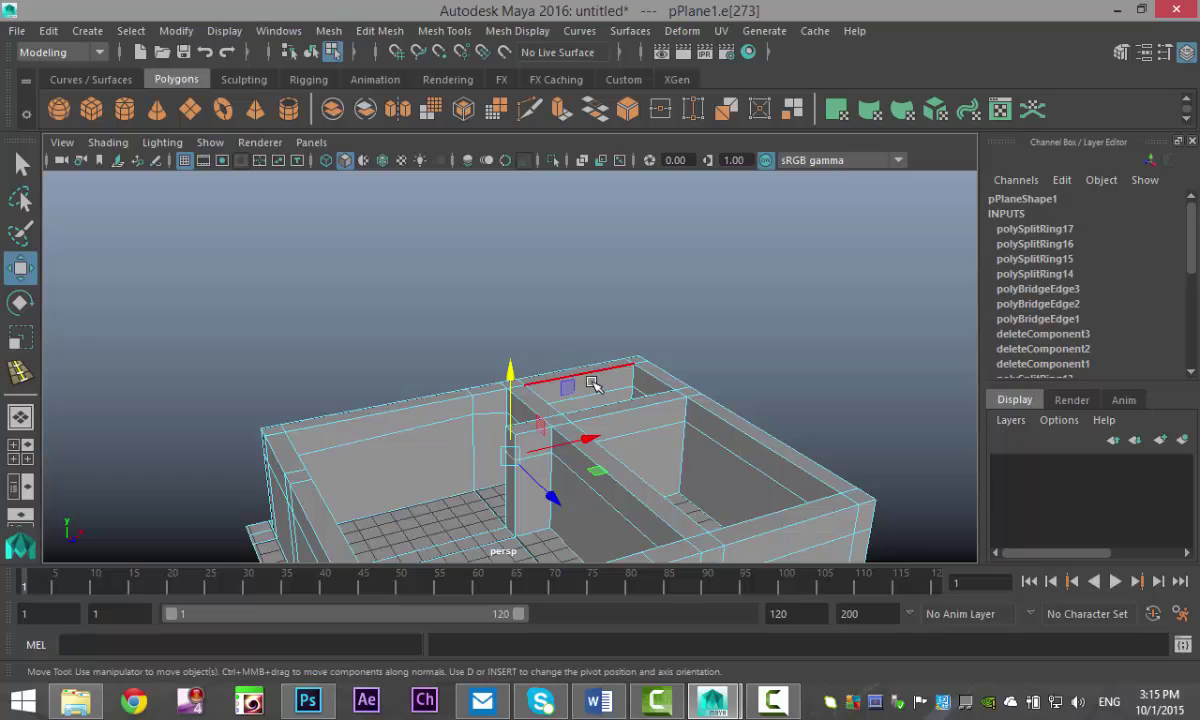
{"action": "scroll", "coordinate": [591, 410], "scroll_direction": "up", "scroll_amount": 2}
{"action": "left_click_drag", "start_coordinate": [557, 432], "coordinate": [512, 480], "text": "alt"}
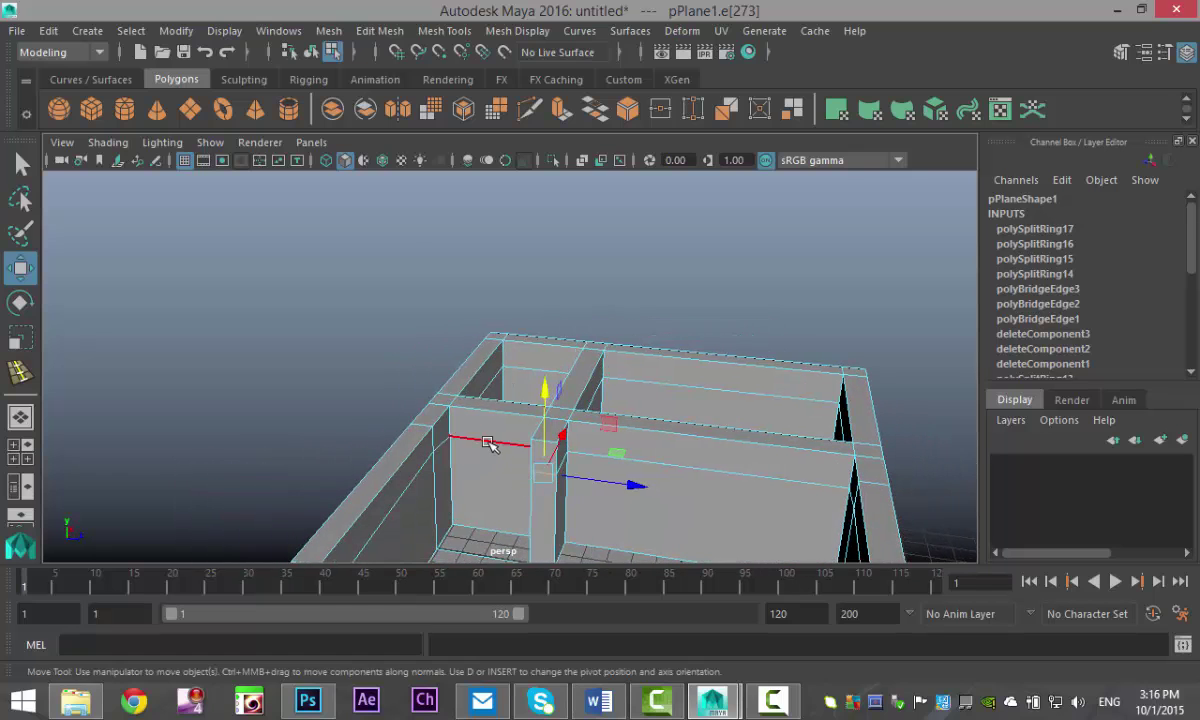
{"action": "left_click_drag", "start_coordinate": [703, 471], "coordinate": [905, 455], "text": "alt"}
{"action": "left_click_drag", "start_coordinate": [612, 388], "coordinate": [551, 367], "text": "alt"}
{"action": "right_click_drag", "start_coordinate": [517, 292], "coordinate": [433, 158]}
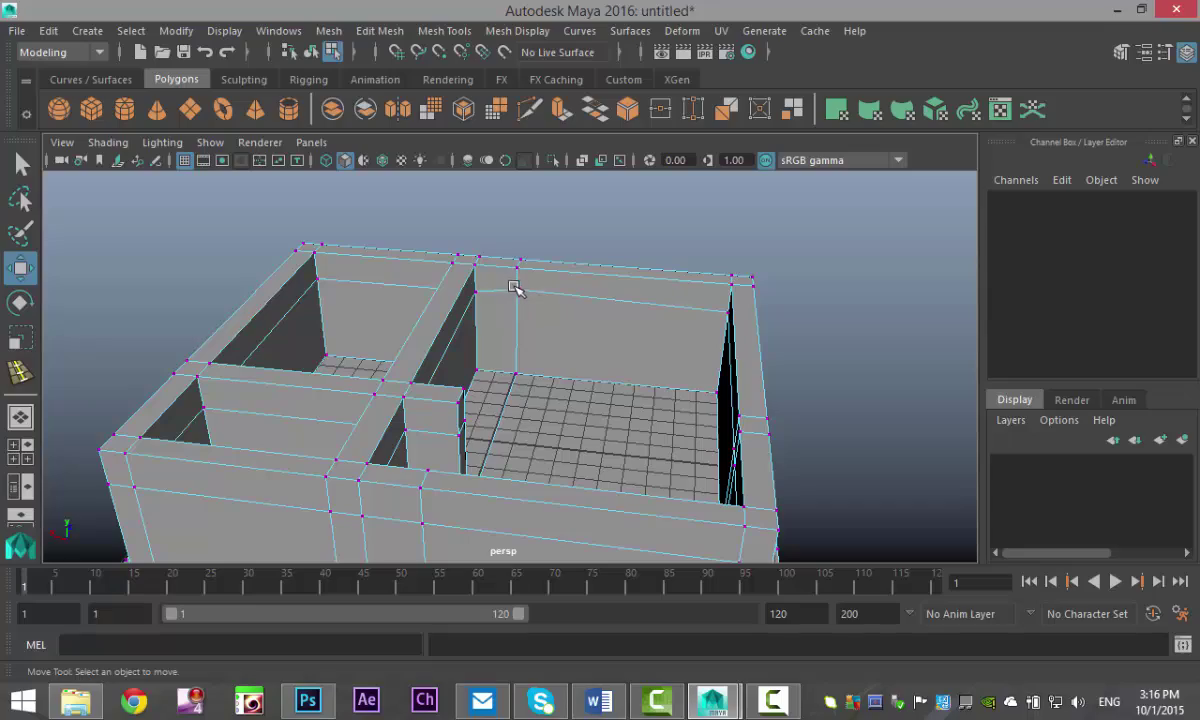
{"action": "left_click", "coordinate": [516, 272]}
{"action": "left_click_drag", "start_coordinate": [544, 319], "coordinate": [368, 417], "text": "alt"}
{"action": "left_click_drag", "start_coordinate": [548, 322], "coordinate": [549, 333]}
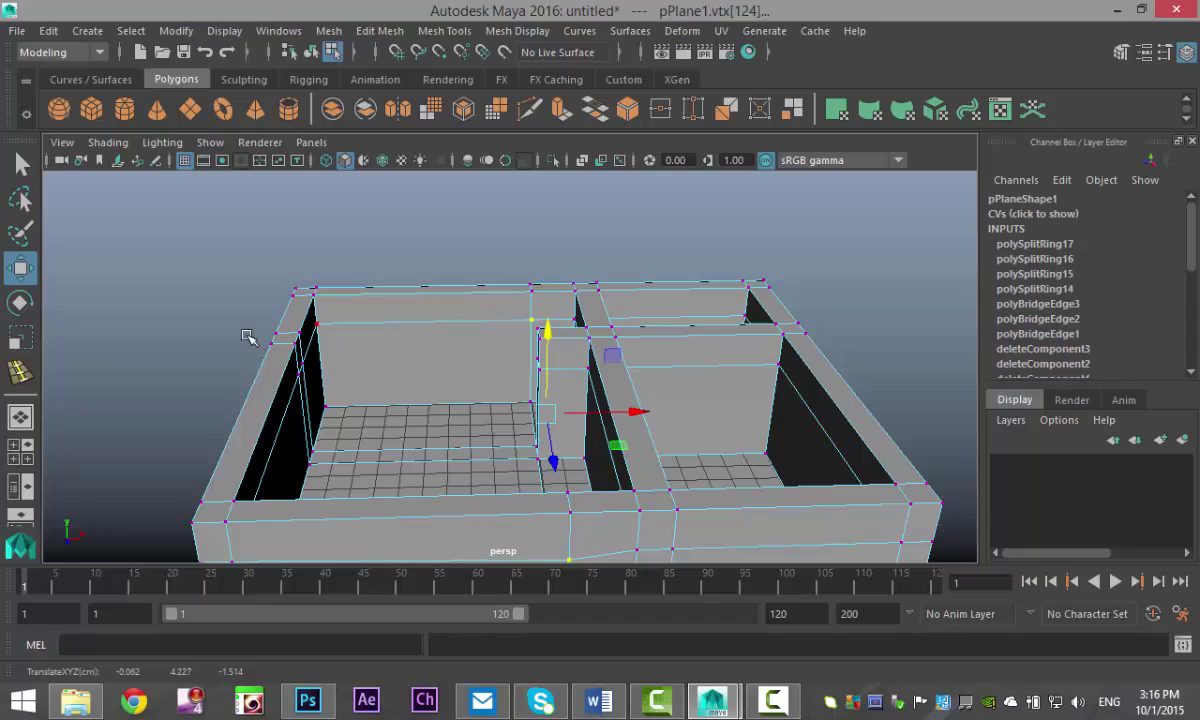
Raise the sagging loop vertex on the exterior wall face into line with the rest of the horizontal loop.
{"action": "mouse_move", "coordinate": [235, 315]}
{"action": "left_mouse_down", "text": "alt"}
{"action": "mouse_move", "coordinate": [477, 340]}
{"action": "mouse_move", "coordinate": [584, 338]}
{"action": "mouse_move", "coordinate": [642, 316]}
{"action": "mouse_move", "coordinate": [254, 303]}
{"action": "mouse_move", "coordinate": [213, 315]}
{"action": "mouse_move", "coordinate": [230, 313]}
{"action": "left_mouse_up", "text": "alt"}
{"action": "left_click", "coordinate": [590, 500]}
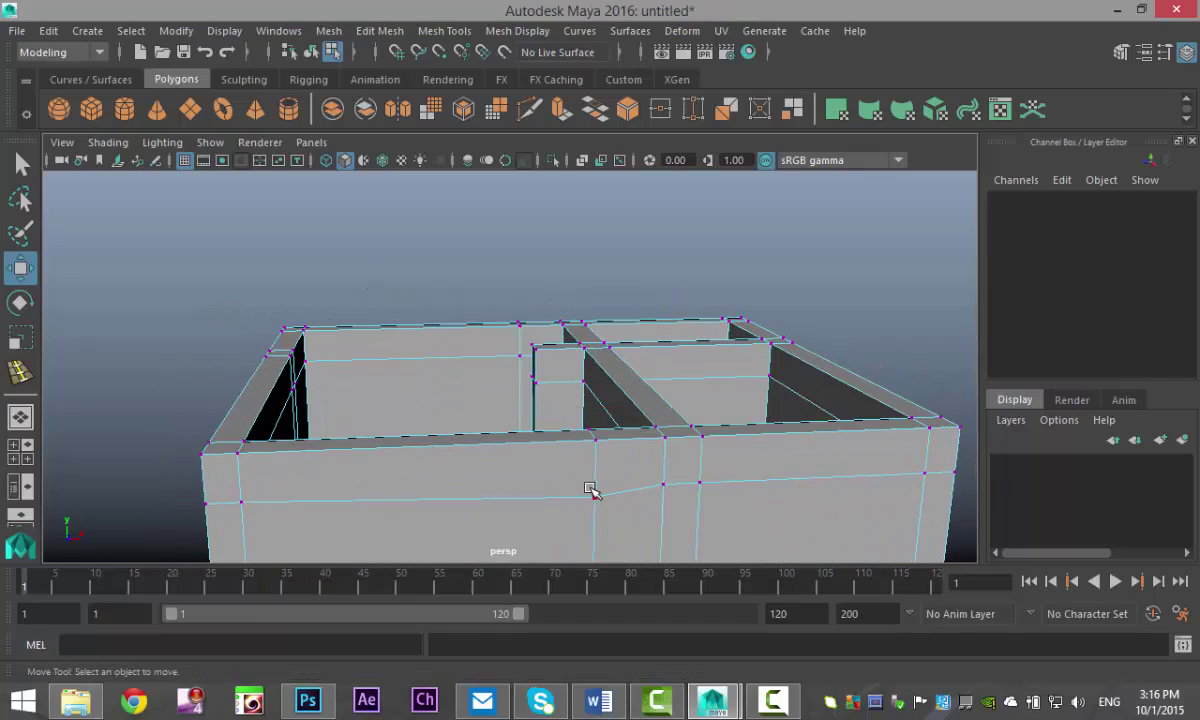
{"action": "left_click", "coordinate": [590, 490]}
{"action": "left_click_drag", "start_coordinate": [603, 531], "coordinate": [90, 476], "text": "alt"}
{"action": "left_click_drag", "start_coordinate": [612, 390], "coordinate": [617, 382]}
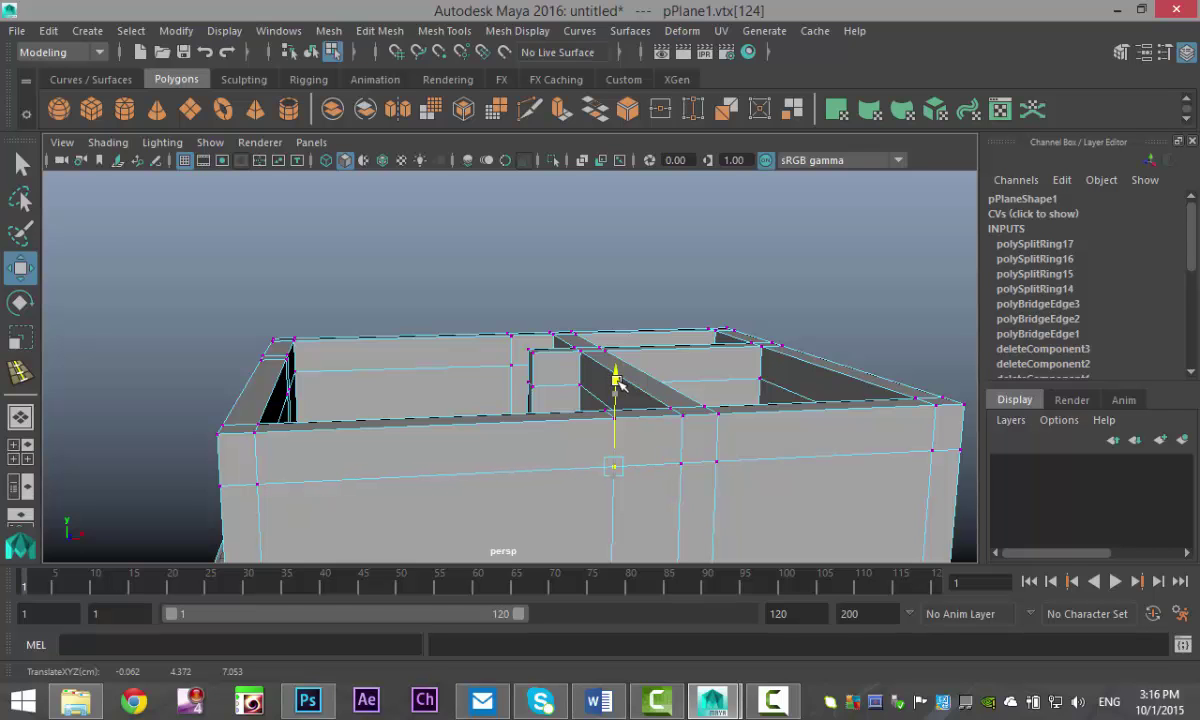
{"action": "left_click", "coordinate": [343, 276]}
Insert two equally spaced vertical edge loops across the narrow wall section beside the partition stub and scale them apart along Z by about 1.76.
{"action": "left_click_drag", "start_coordinate": [260, 303], "coordinate": [428, 328], "text": "alt"}
{"action": "left_click_drag", "start_coordinate": [601, 488], "coordinate": [621, 497], "text": "alt"}
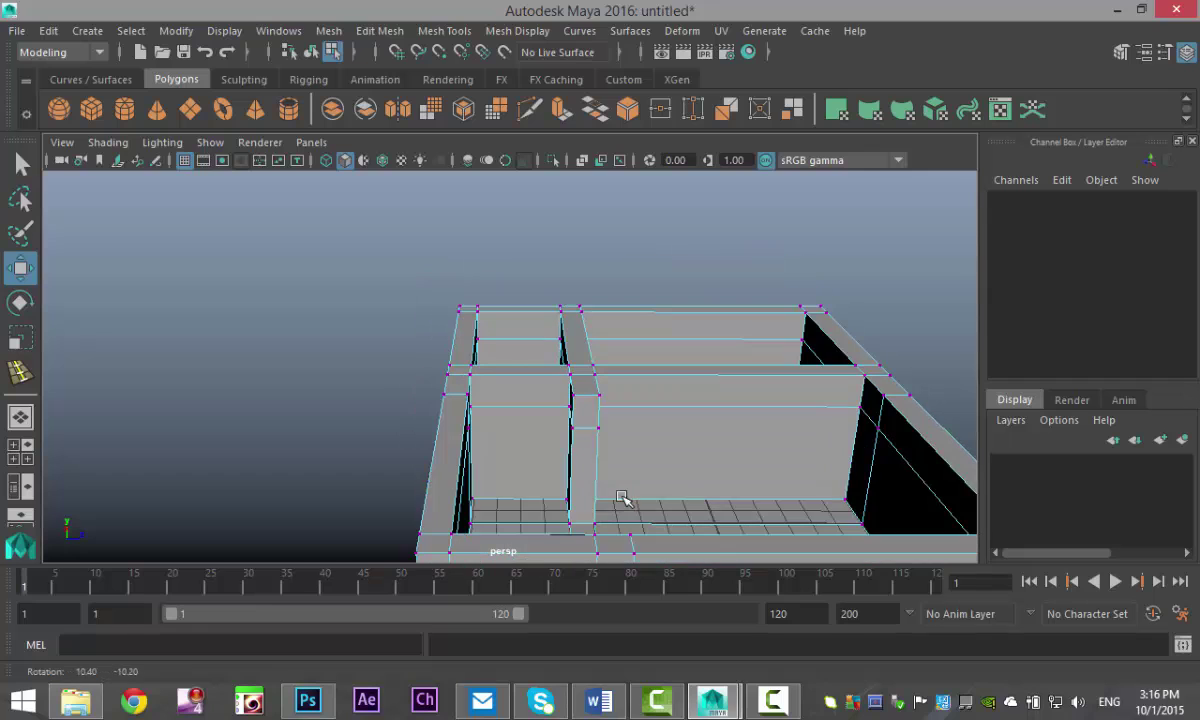
{"action": "left_click", "coordinate": [445, 31]}
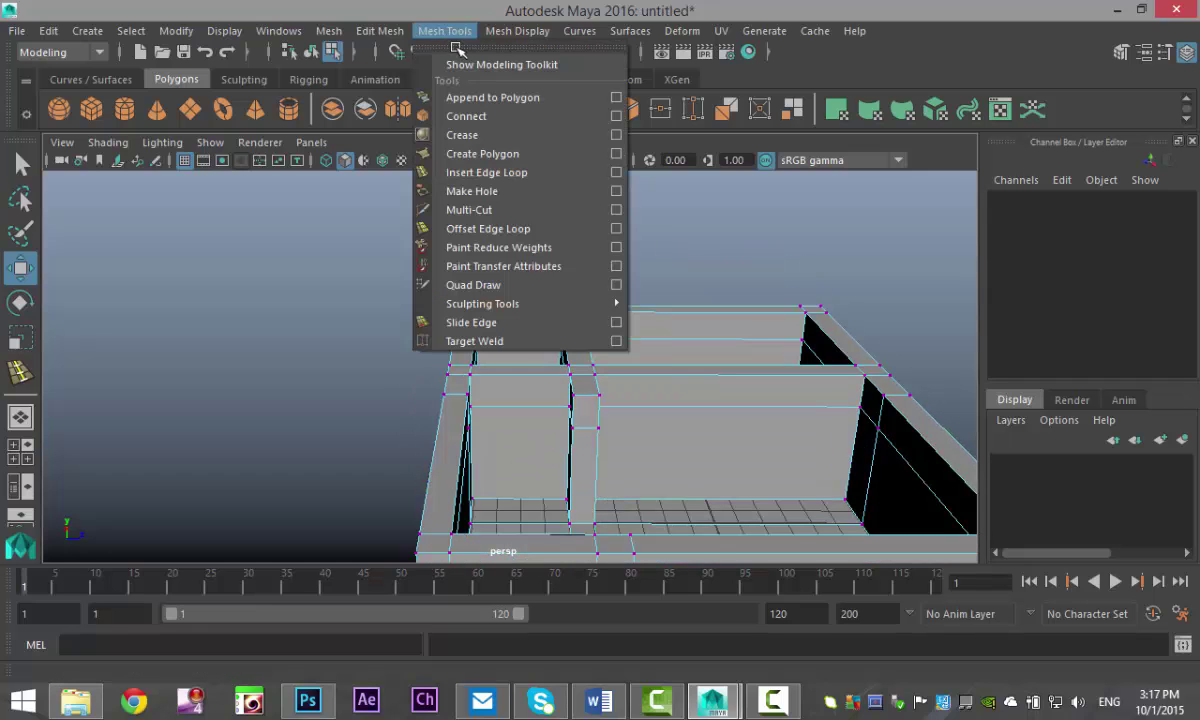
{"action": "left_click", "coordinate": [616, 172]}
{"action": "left_click", "coordinate": [183, 297]}
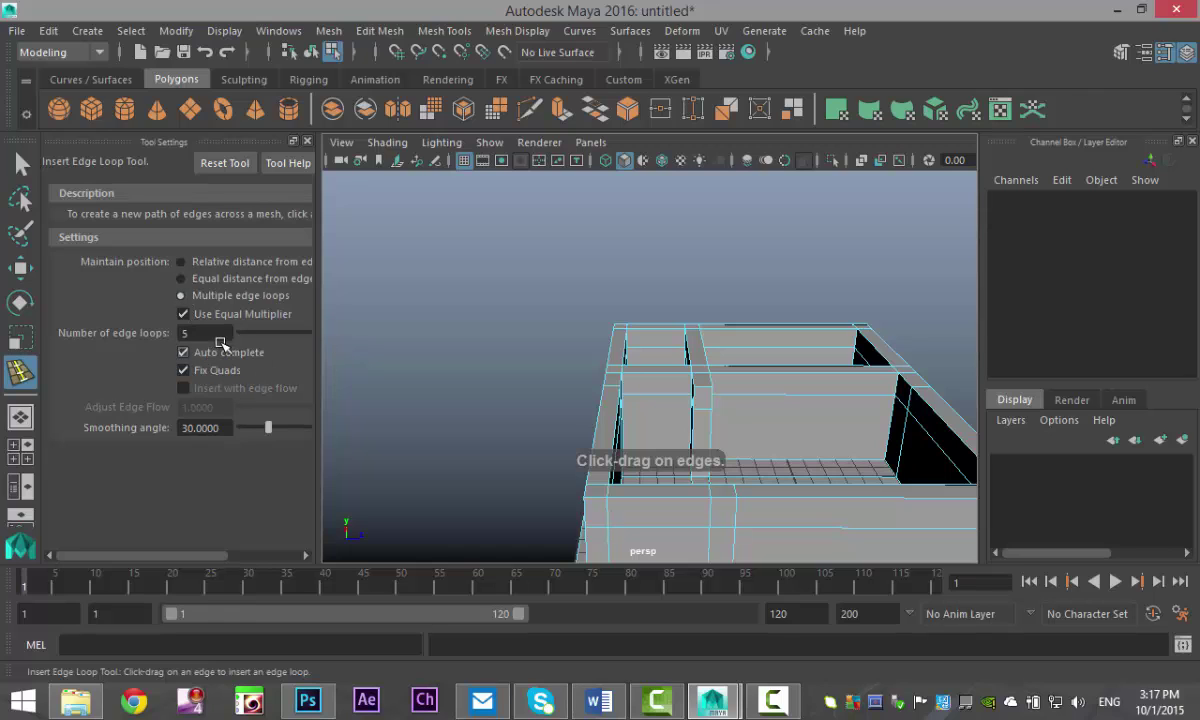
{"action": "type", "text": "2"}
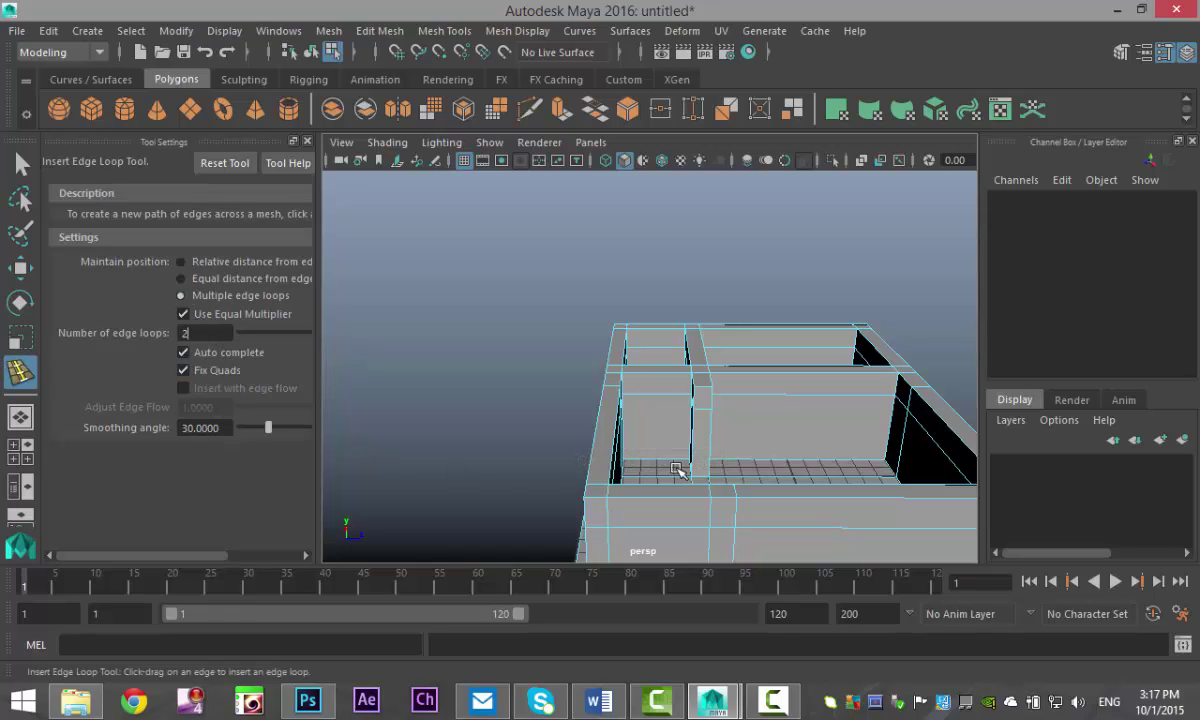
{"action": "left_click_drag", "start_coordinate": [652, 377], "coordinate": [652, 378]}
{"action": "key", "text": "r"}
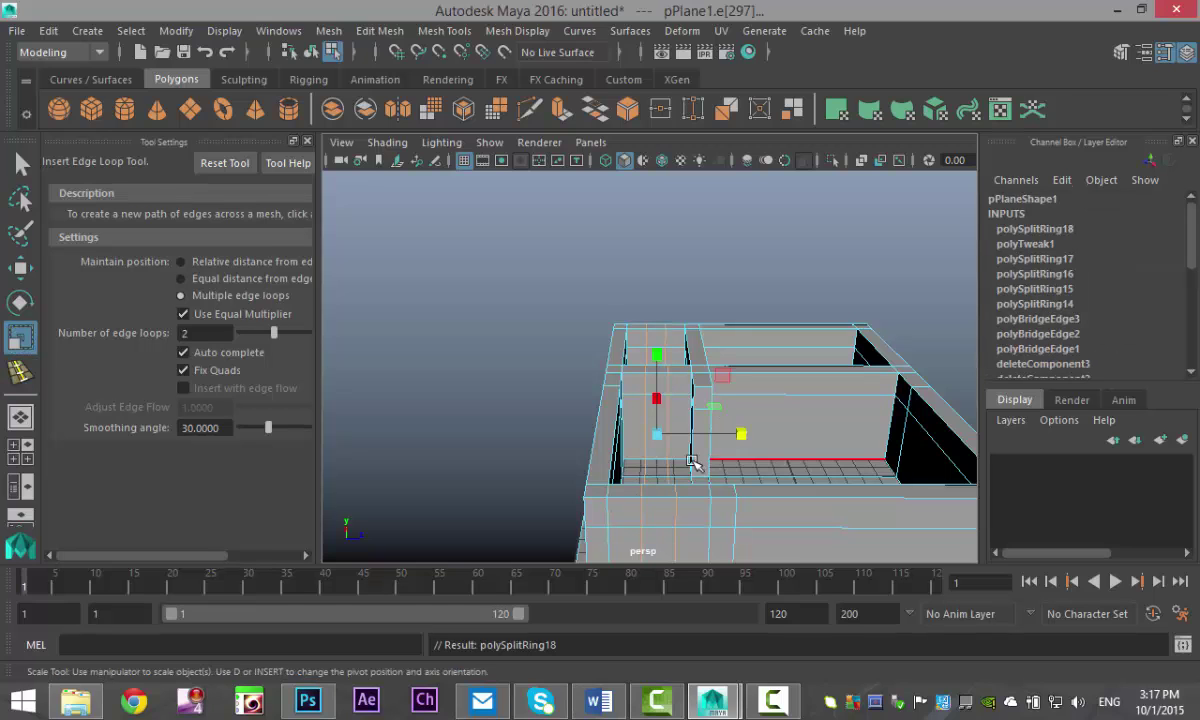
{"action": "left_click_drag", "start_coordinate": [739, 436], "coordinate": [746, 436]}
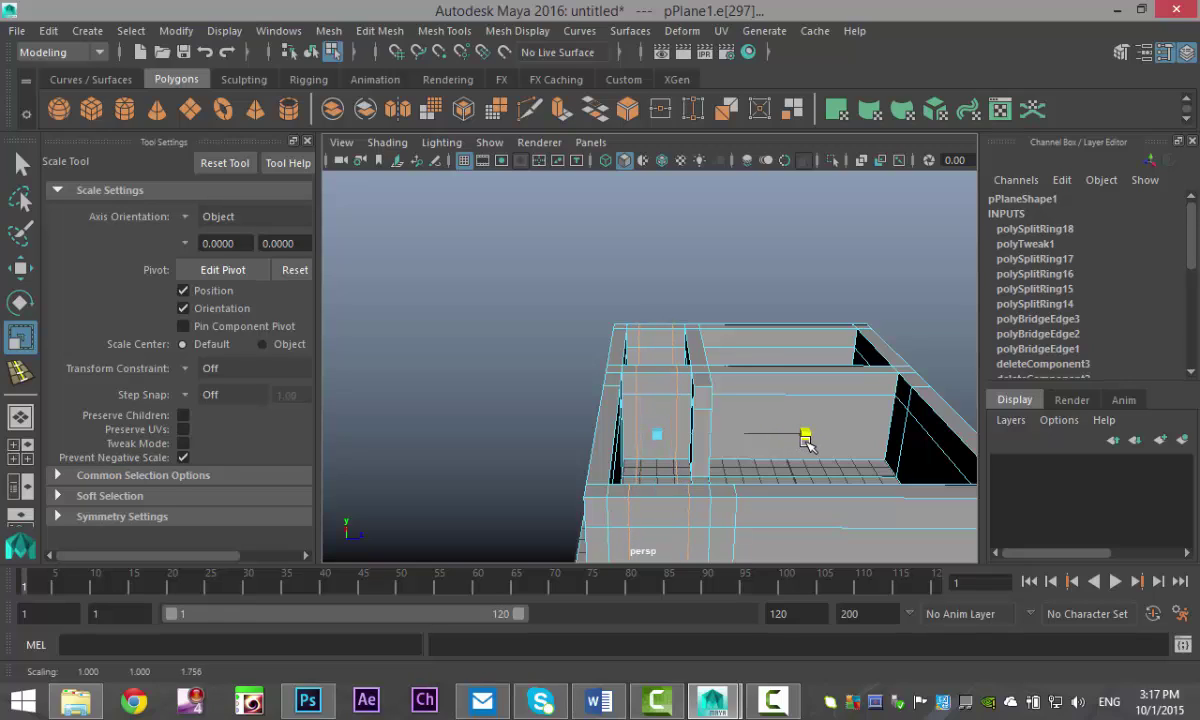
Delete the faces below the horizontal loop between the two new loops on both sides of the interior wall to open a doorway.
{"action": "left_click_drag", "start_coordinate": [380, 442], "coordinate": [520, 415], "text": "alt"}
{"action": "key", "text": "q"}
{"action": "right_click_drag", "start_coordinate": [525, 175], "coordinate": [530, 230]}
{"action": "left_click", "coordinate": [510, 412]}
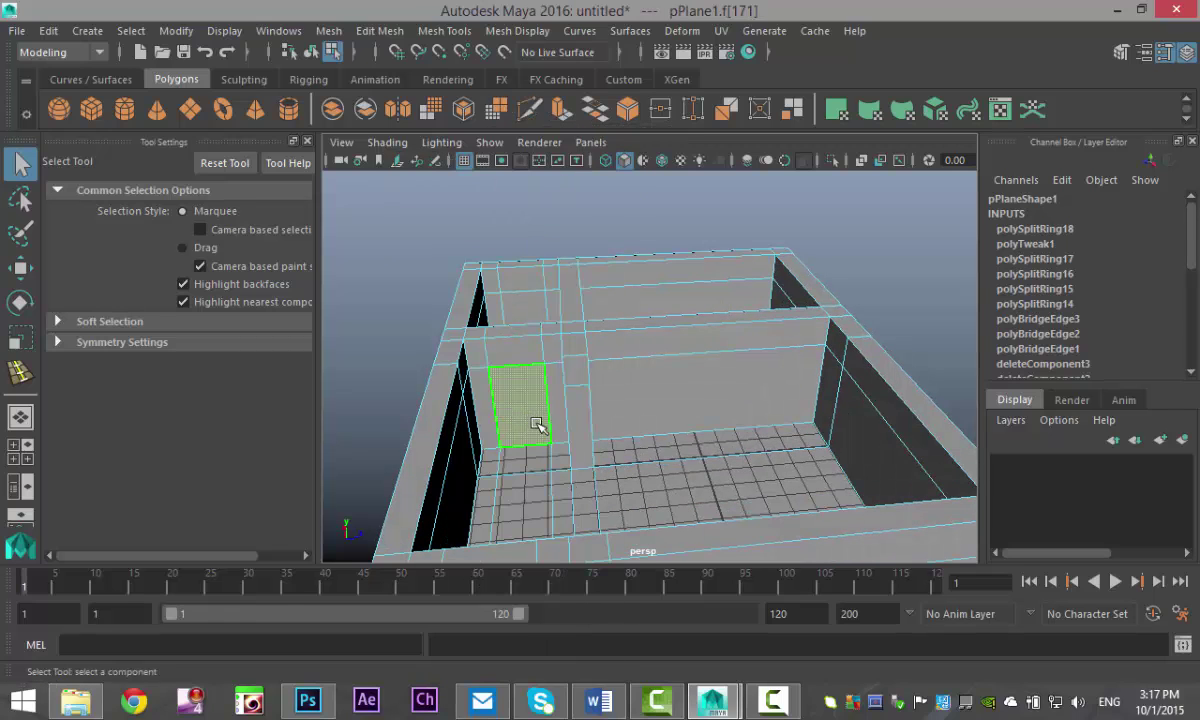
{"action": "key", "text": "Delete"}
{"action": "left_click", "coordinate": [535, 405]}
{"action": "key", "text": "Delete"}
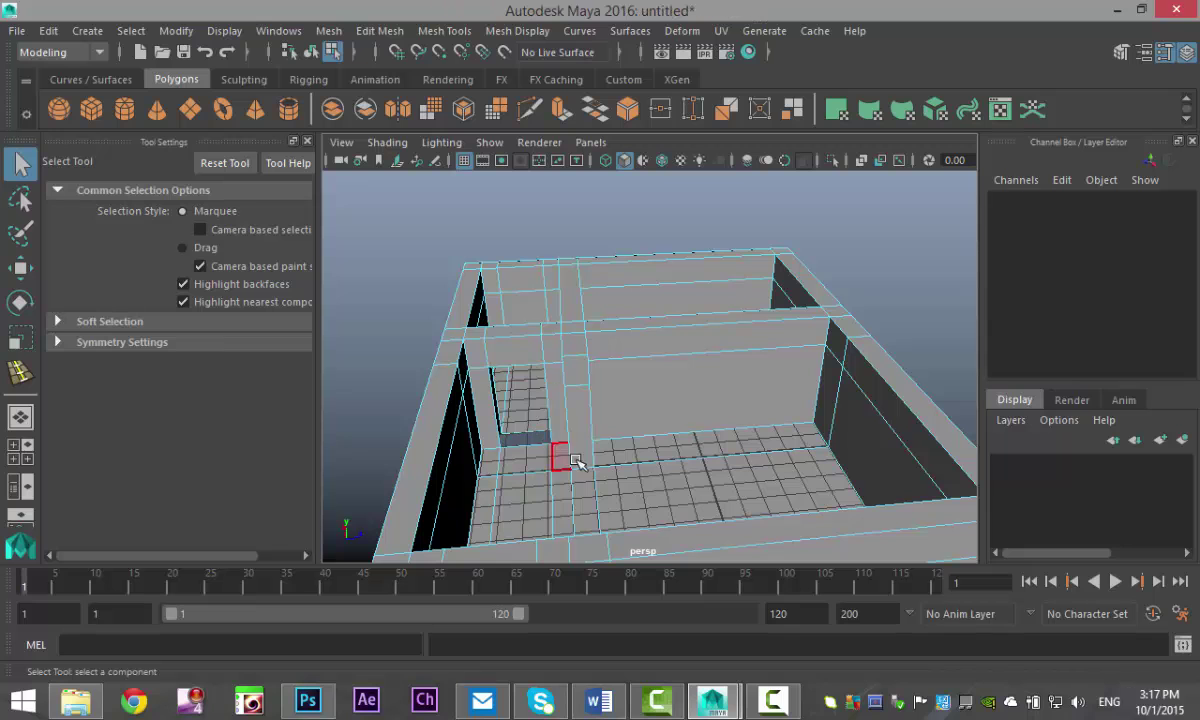
Bridge the two vertical edges on one side of the doorway to close the wall thickness.
{"action": "left_click_drag", "start_coordinate": [670, 507], "coordinate": [678, 187], "text": "alt"}
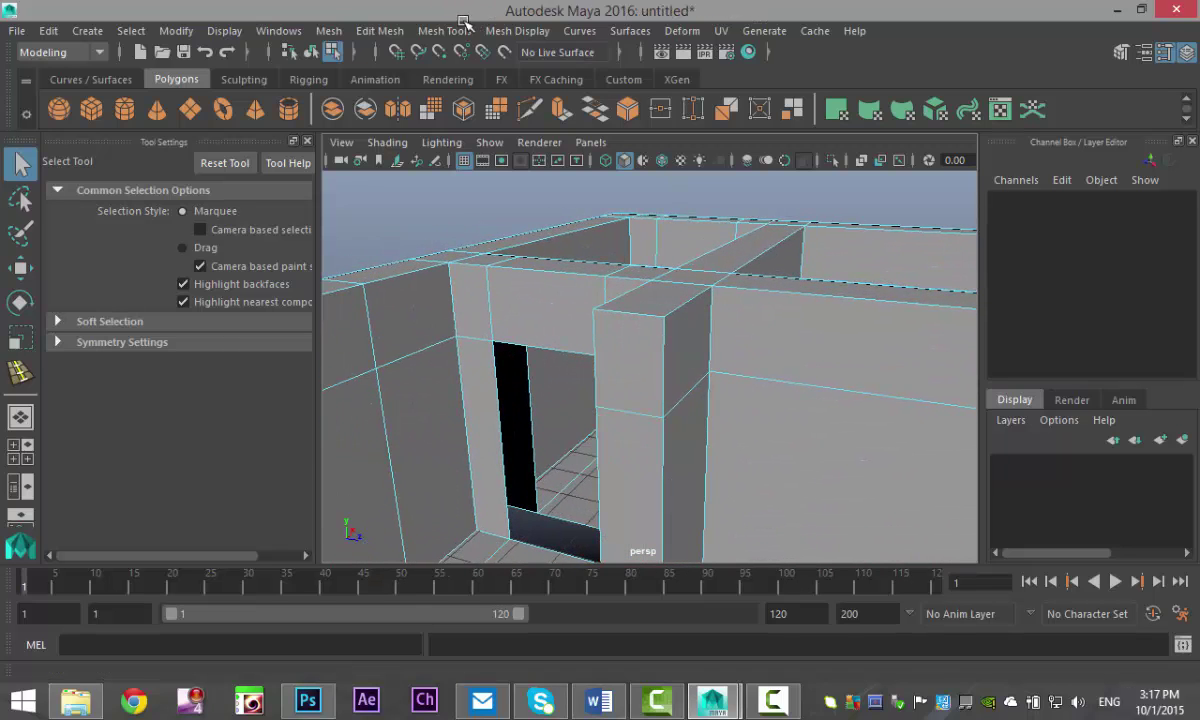
{"action": "right_click_drag", "start_coordinate": [501, 396], "coordinate": [478, 116]}
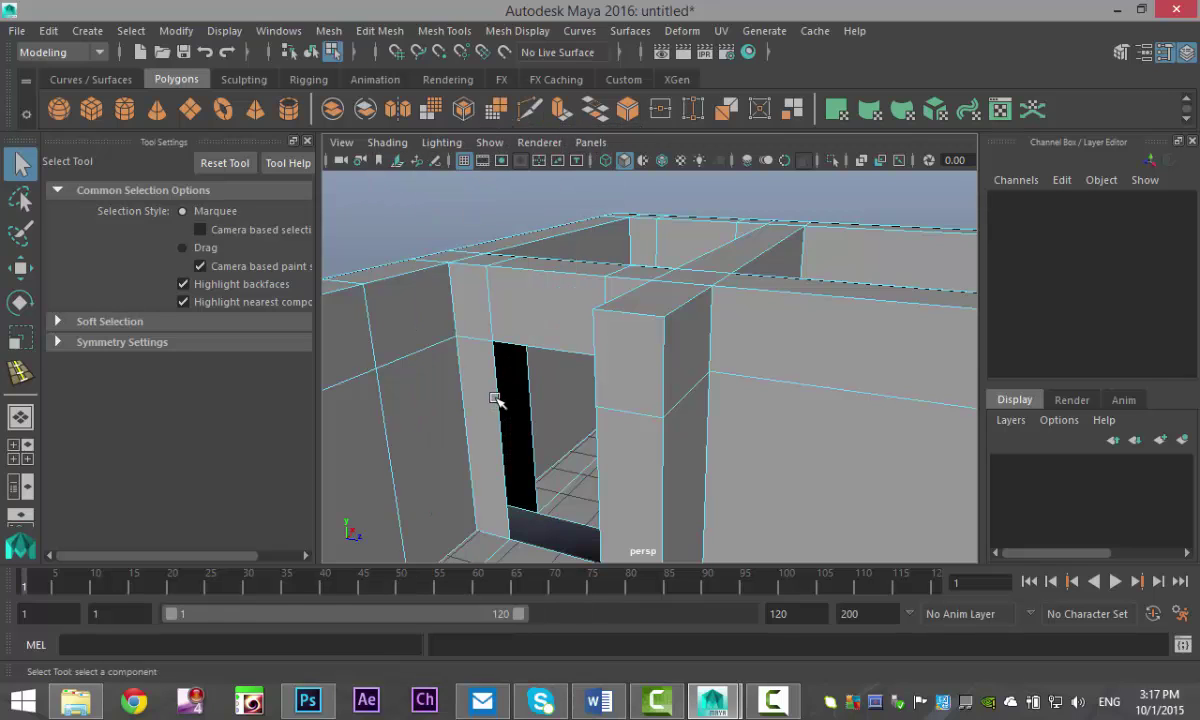
{"action": "left_click", "coordinate": [497, 400]}
{"action": "left_click", "coordinate": [530, 401]}
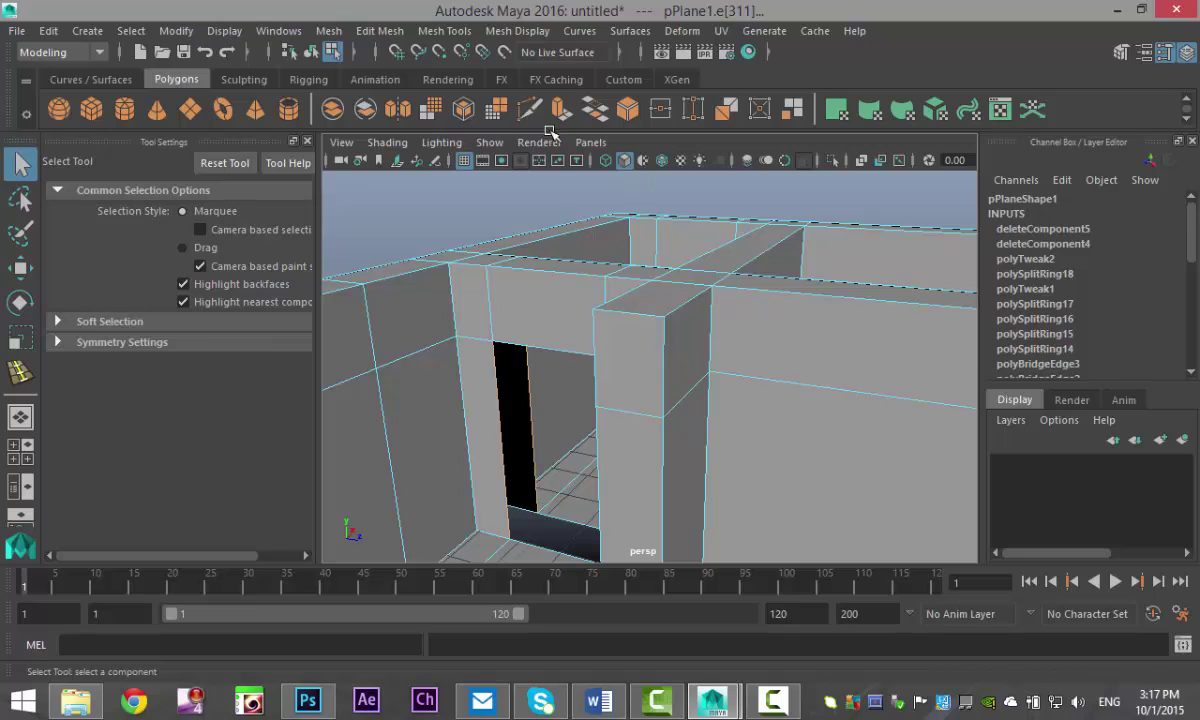
{"action": "left_click", "coordinate": [380, 31]}
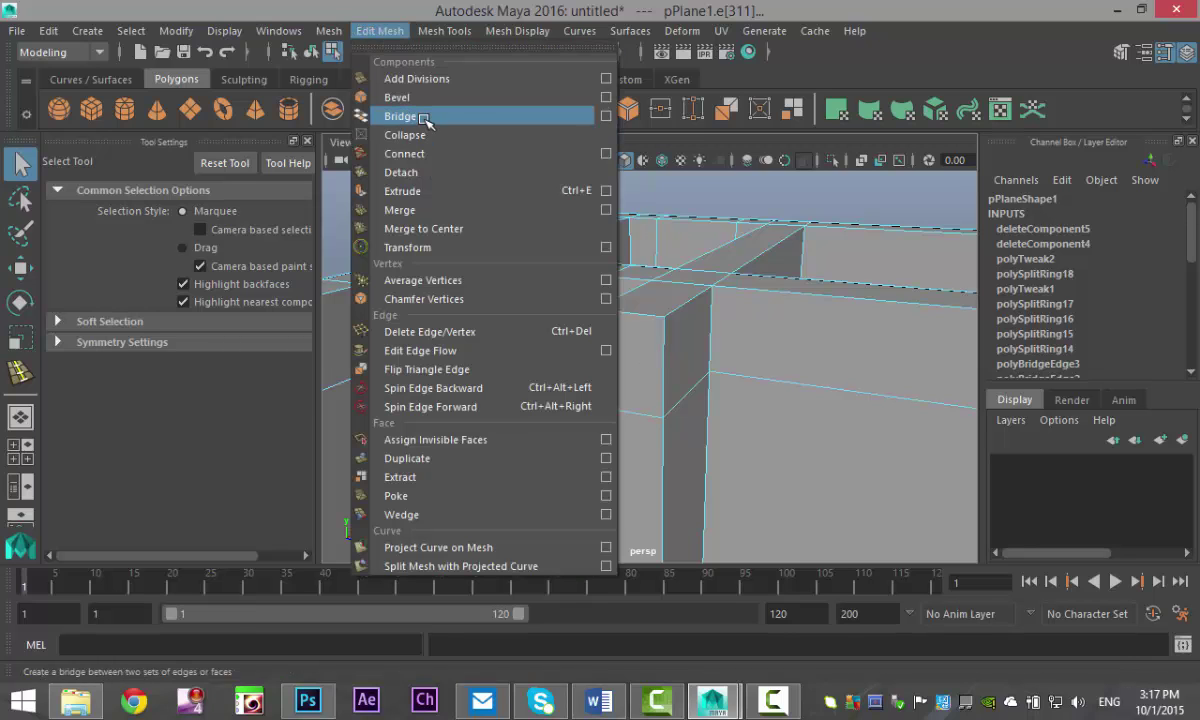
{"action": "left_click", "coordinate": [420, 117]}
Bridge the two horizontal edges at the top of the doorway.
{"action": "middle_click_drag", "start_coordinate": [434, 340], "coordinate": [840, 215], "text": "alt"}
{"action": "scroll", "coordinate": [700, 345], "scroll_direction": "down", "scroll_amount": 5}
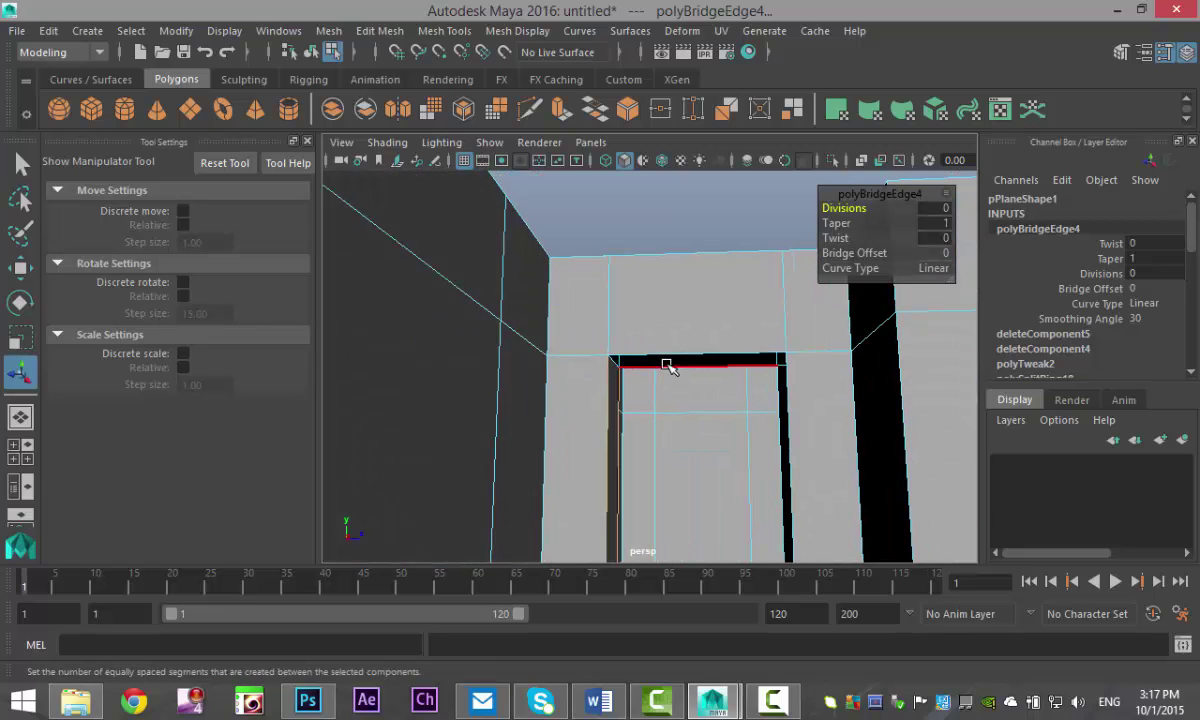
{"action": "left_click", "coordinate": [673, 358]}
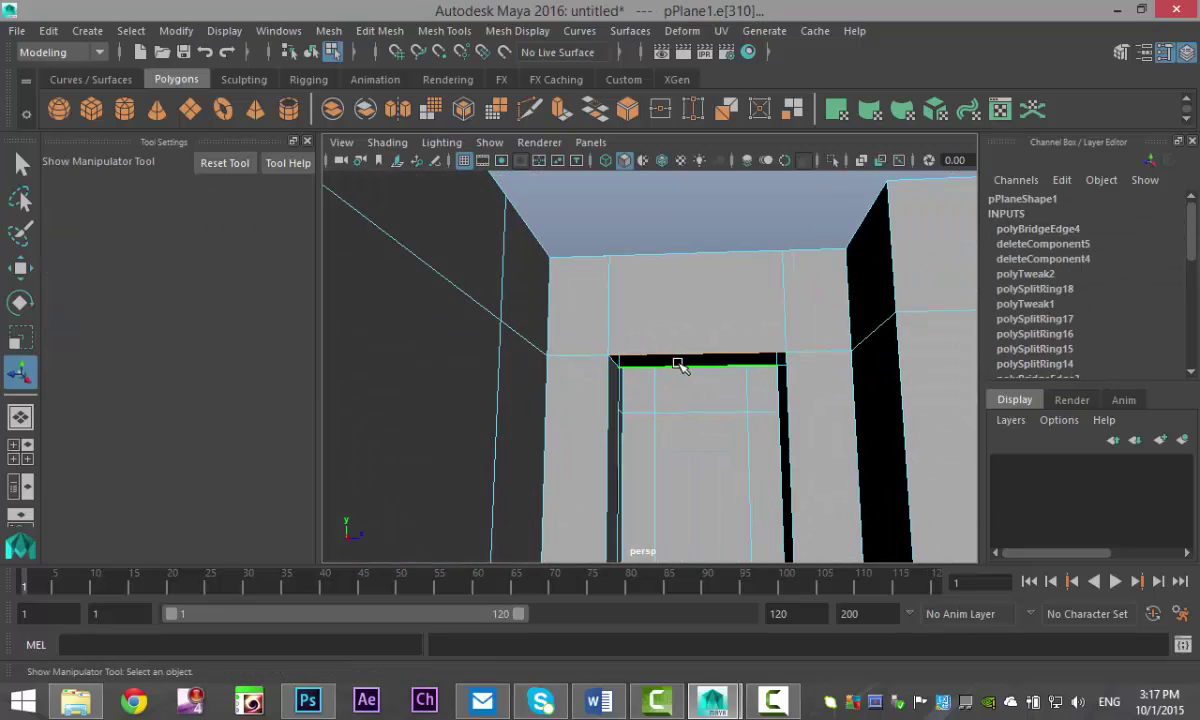
{"action": "key", "text": "g"}
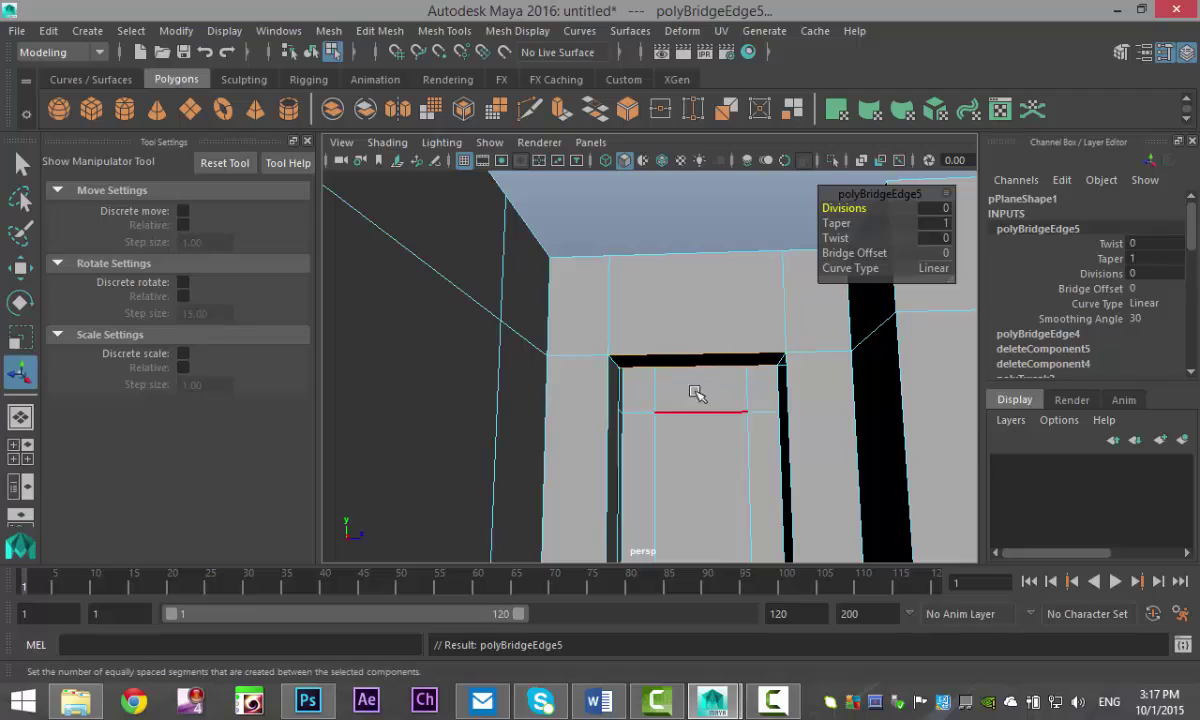
Try to bridge the doorway's top edges a second time, then clear the selection.
{"action": "left_click", "coordinate": [701, 369]}
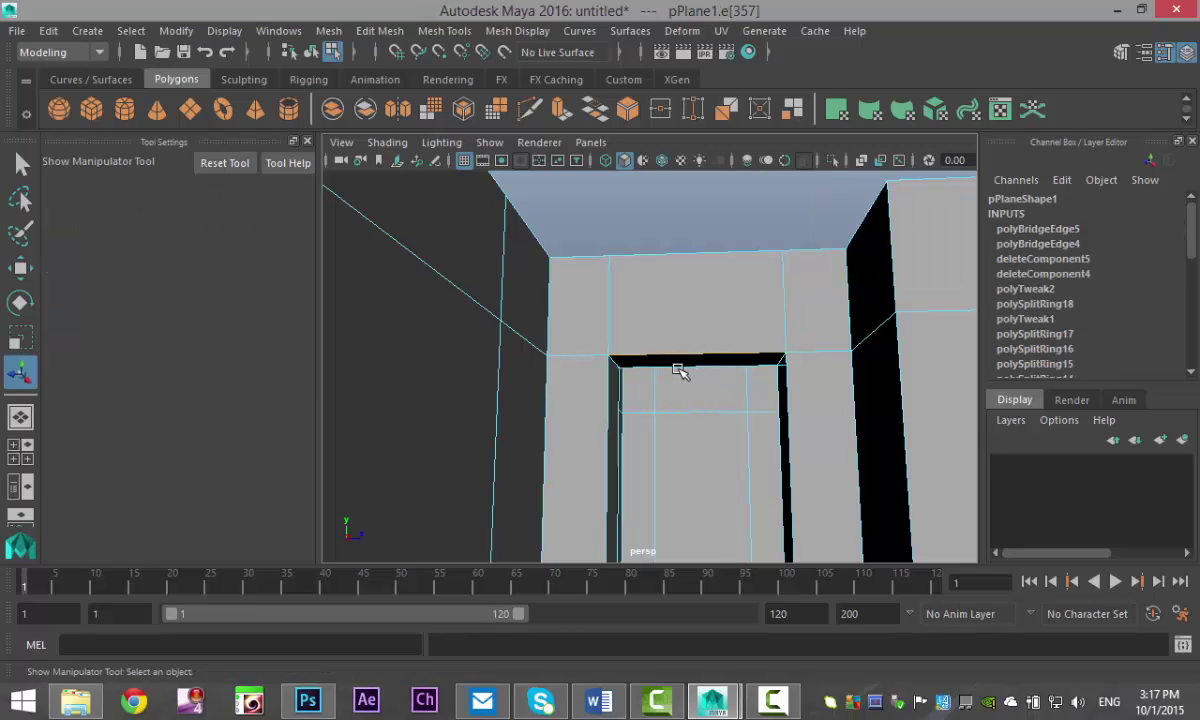
{"action": "left_click", "coordinate": [677, 363]}
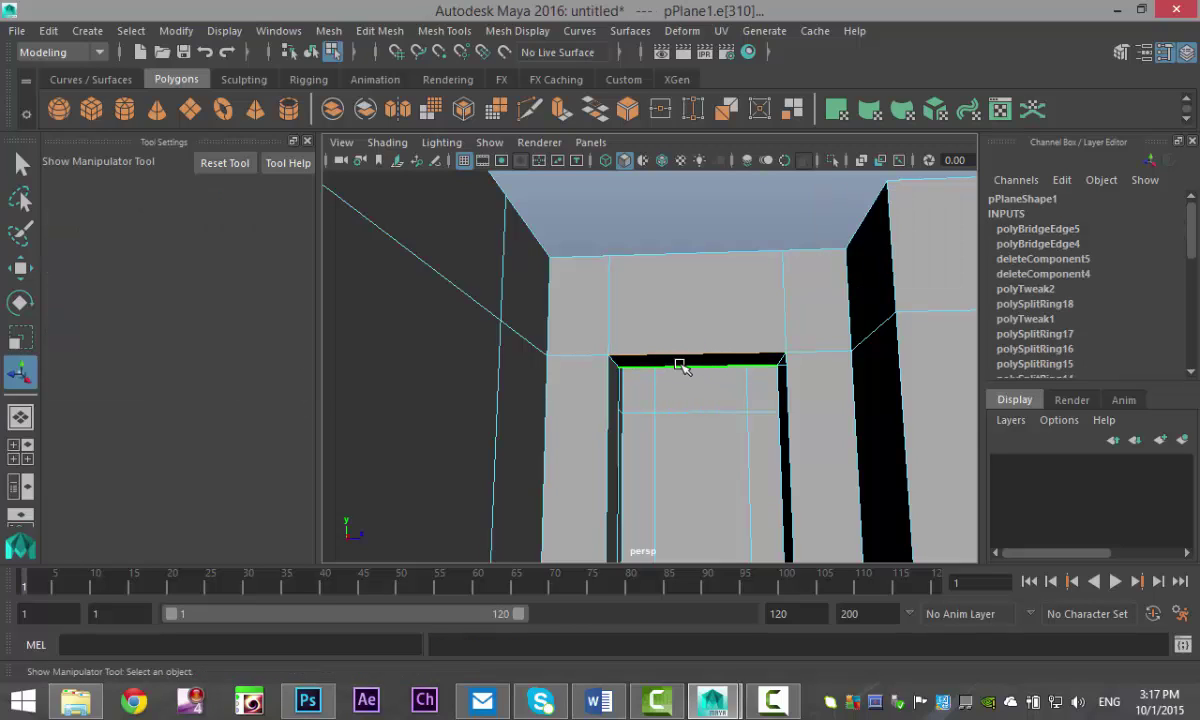
{"action": "left_click", "coordinate": [380, 31]}
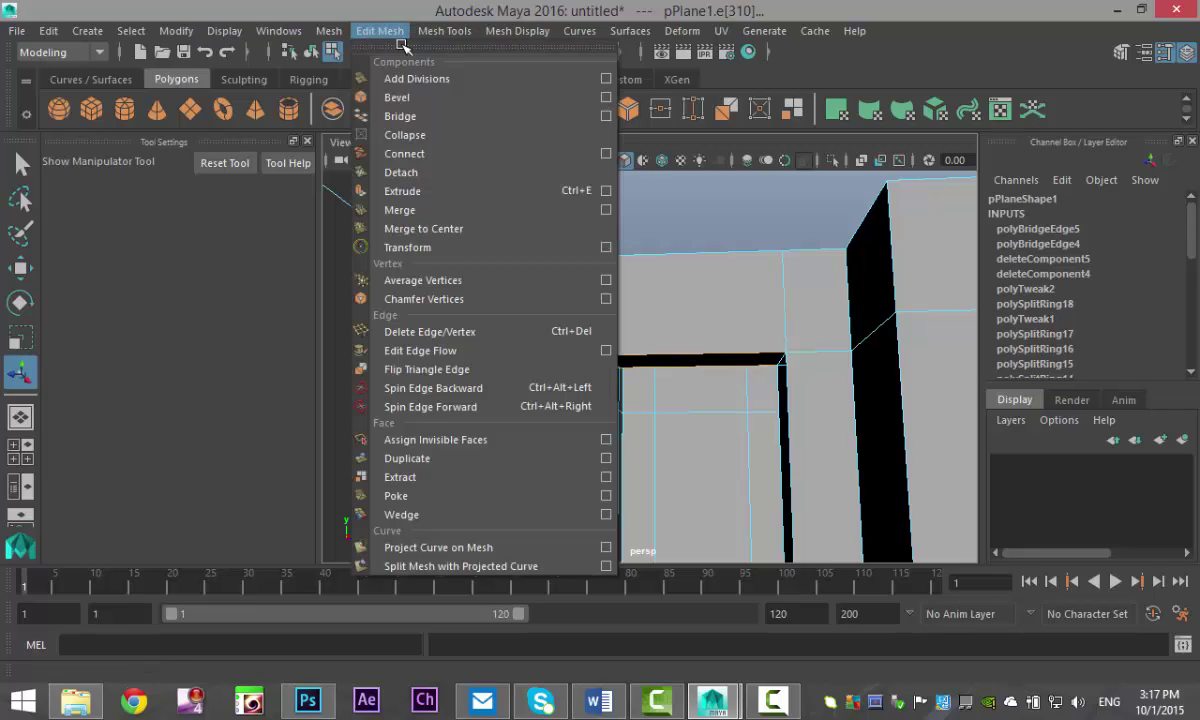
{"action": "left_click", "coordinate": [402, 120]}
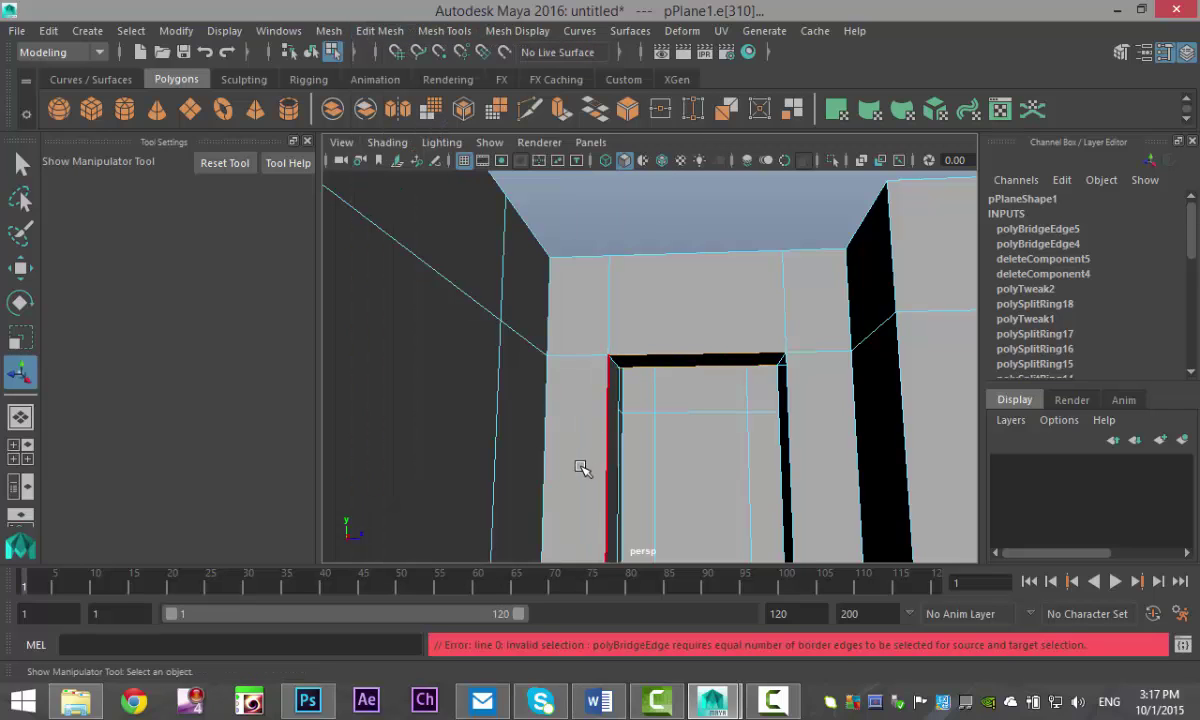
{"action": "left_click", "coordinate": [703, 238]}
Bridge the two vertical edges on the doorway's remaining open side.
{"action": "left_click_drag", "start_coordinate": [690, 300], "coordinate": [685, 360], "text": "alt"}
{"action": "left_click", "coordinate": [738, 420]}
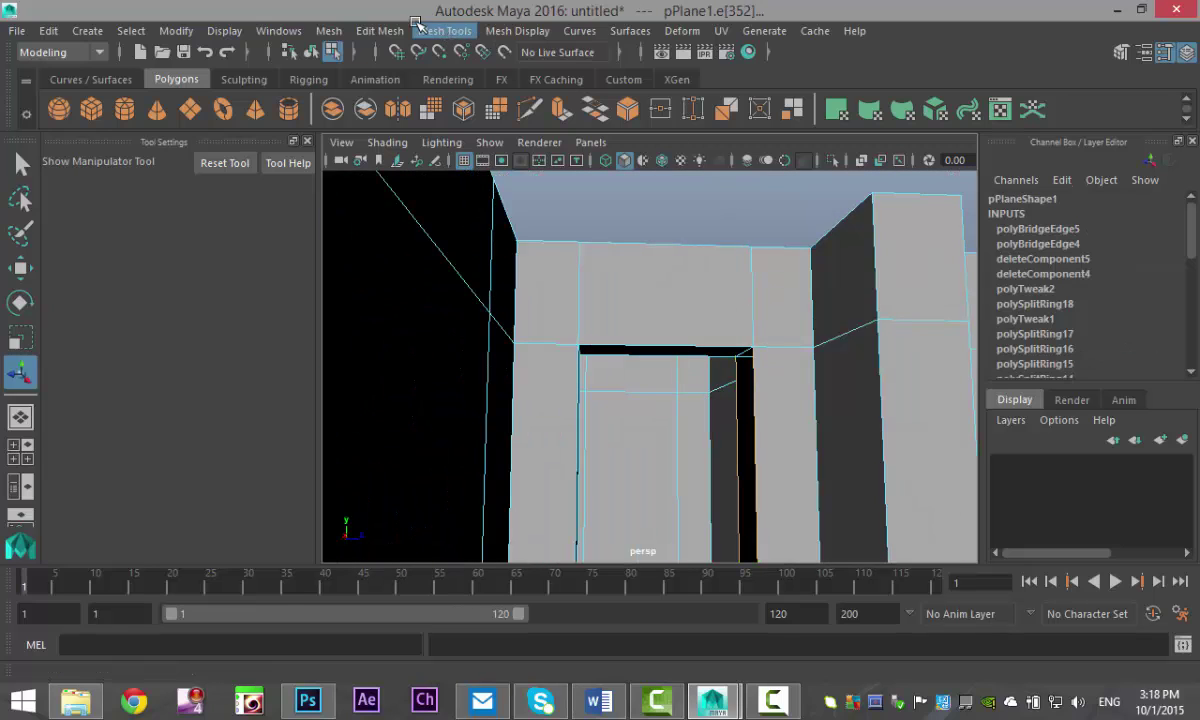
{"action": "left_click", "coordinate": [380, 31]}
{"action": "left_click", "coordinate": [430, 116]}
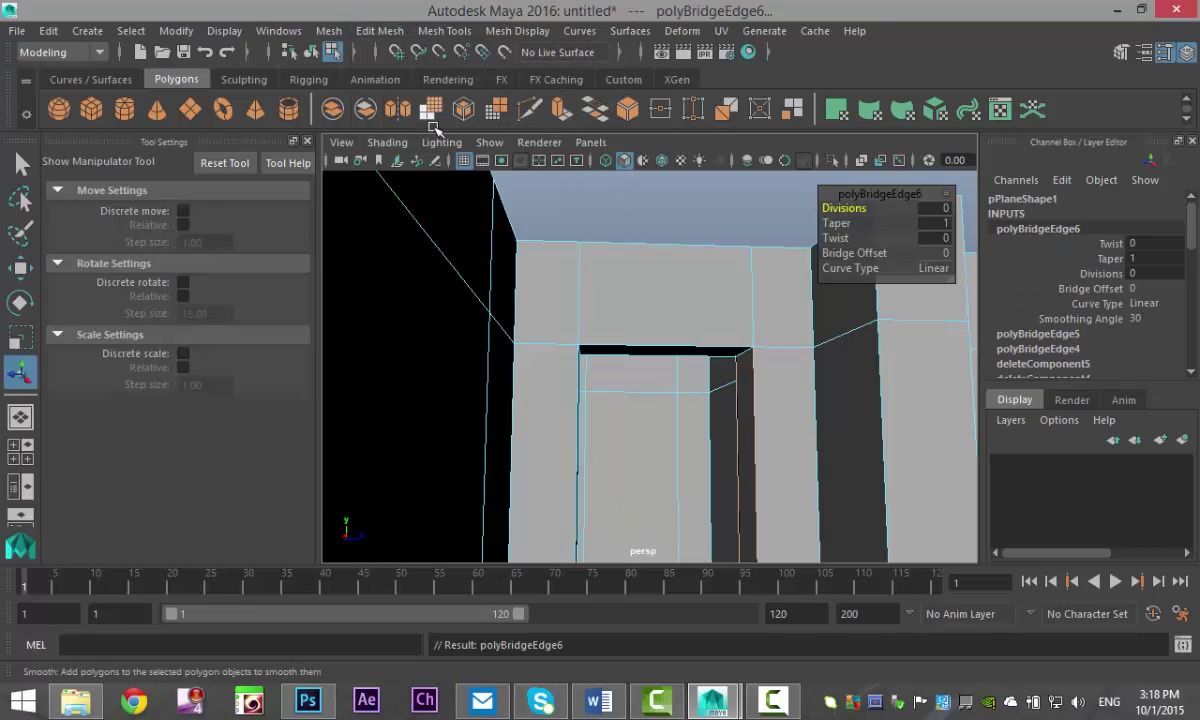
Bridge the two floor edges across the doorway's threshold to close the gap in the floor.
{"action": "left_click_drag", "start_coordinate": [568, 332], "coordinate": [690, 428], "text": "alt"}
{"action": "left_click", "coordinate": [688, 428]}
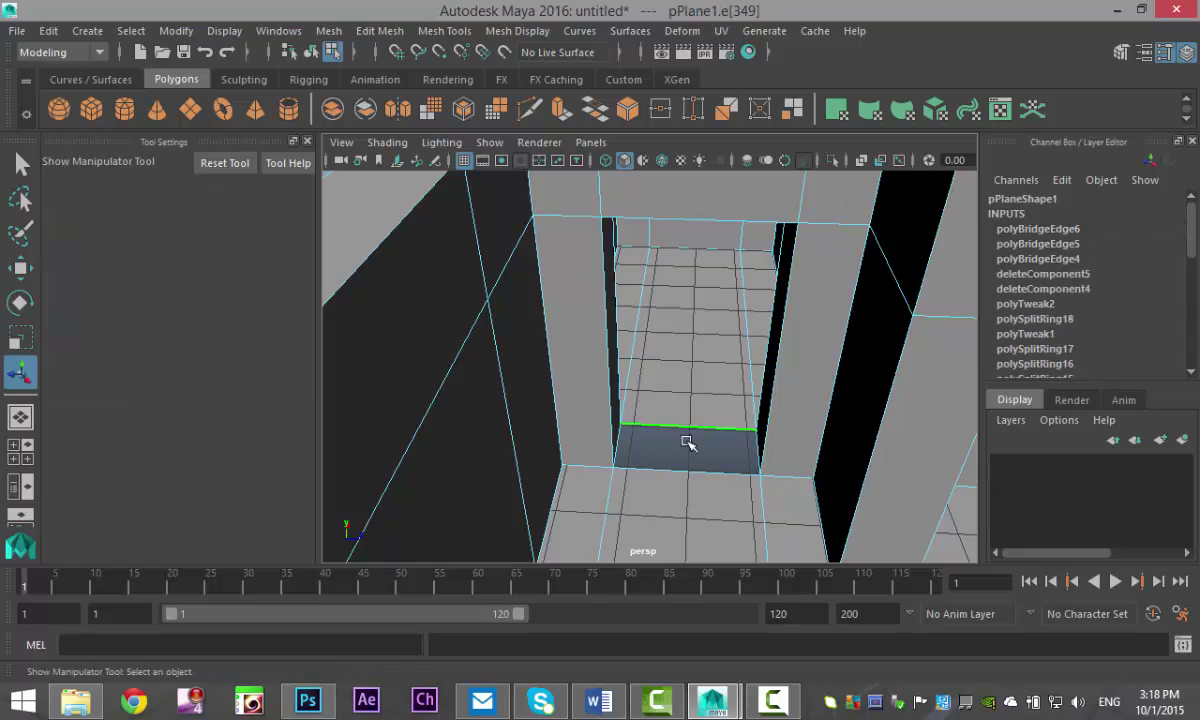
{"action": "left_click", "coordinate": [689, 470], "text": "shift"}
{"action": "key", "text": "g"}
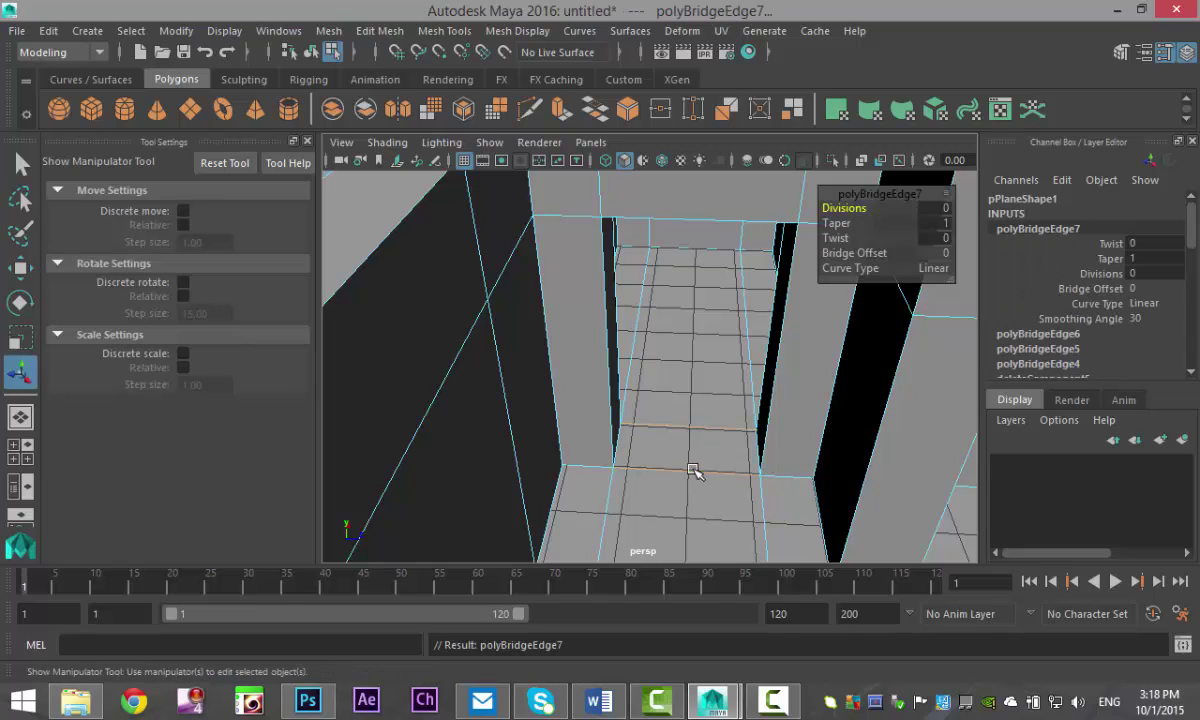
Insert a horizontal edge loop around the building's outer walls at about mid-height, using equal distance from the edge.
{"action": "key", "text": "f"}
{"action": "left_click_drag", "start_coordinate": [680, 450], "coordinate": [808, 408], "text": "alt"}
{"action": "scroll", "coordinate": [640, 447], "scroll_direction": "down", "scroll_amount": 5}
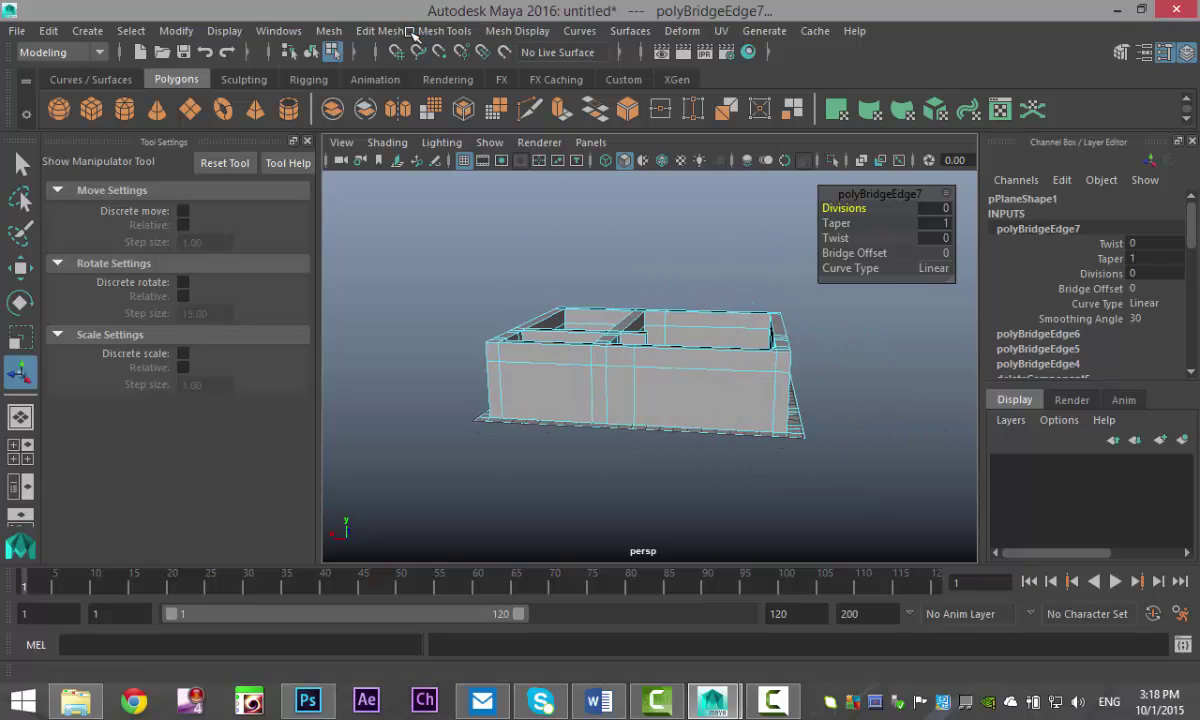
{"action": "left_click", "coordinate": [458, 31]}
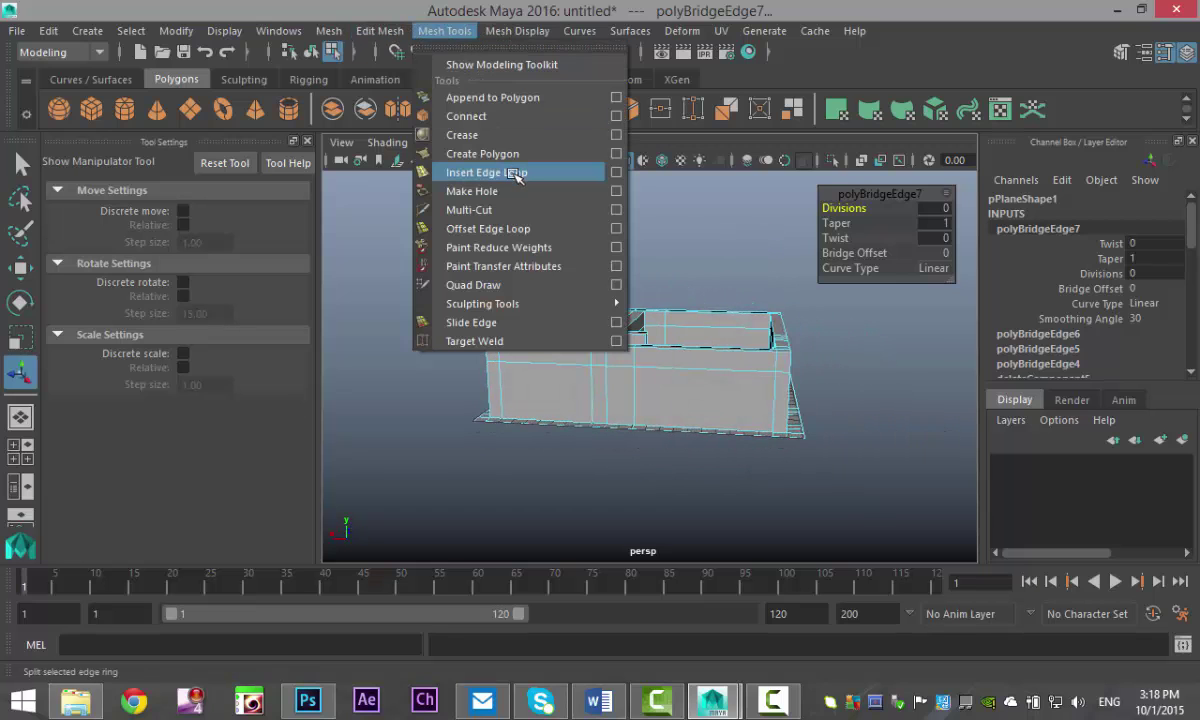
{"action": "left_click", "coordinate": [580, 170]}
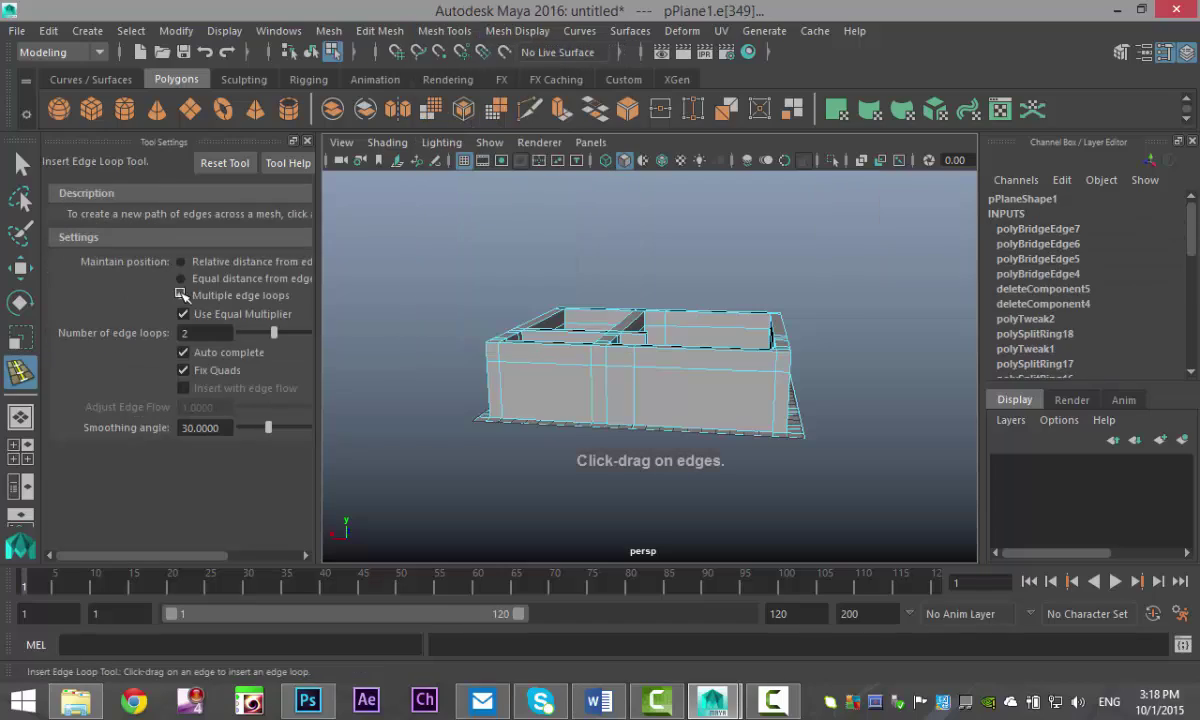
{"action": "scroll", "coordinate": [462, 444], "scroll_direction": "up", "scroll_amount": 5}
{"action": "left_click_drag", "start_coordinate": [545, 478], "coordinate": [541, 528], "text": "alt"}
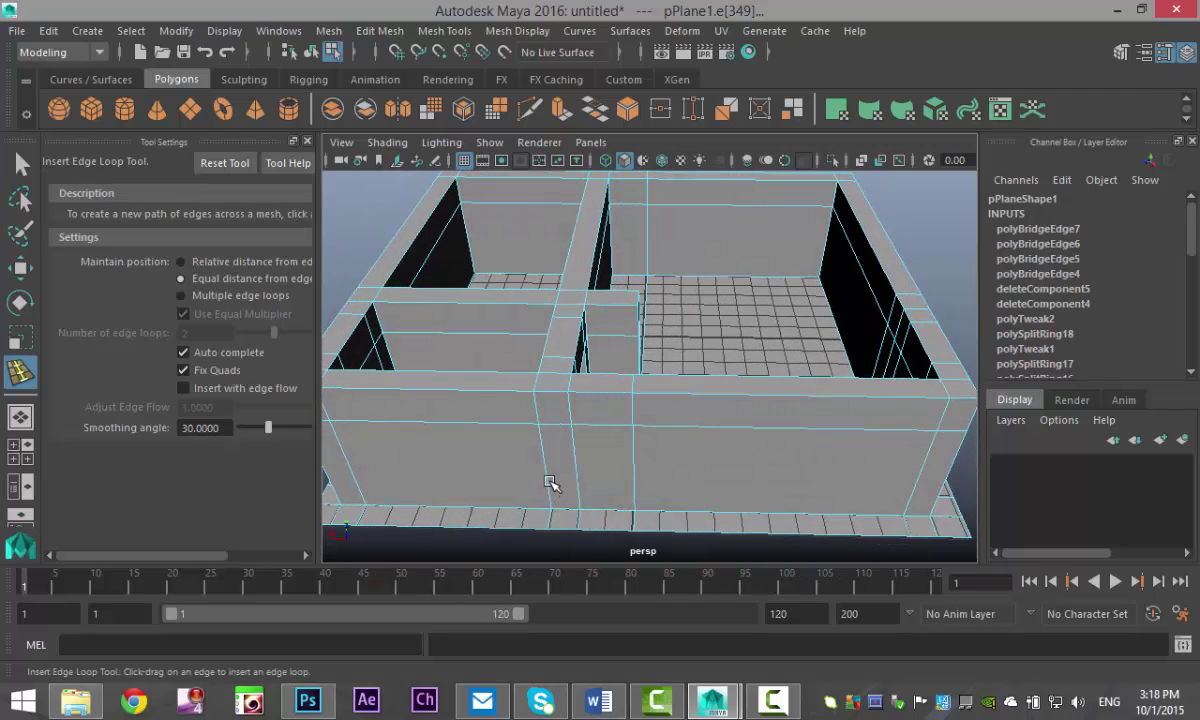
{"action": "left_click_drag", "start_coordinate": [548, 482], "coordinate": [648, 456]}
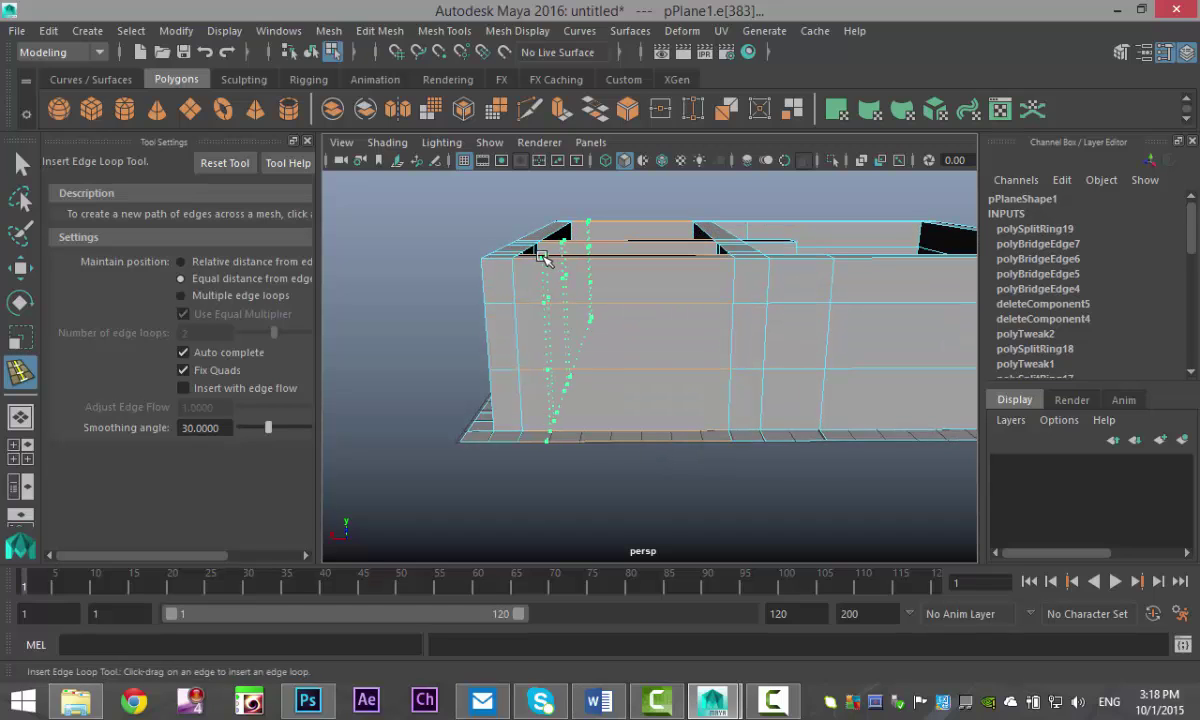
Insert two vertical edge loops through the small room's outer wall, one near each end, to outline a window.
{"action": "left_click_drag", "start_coordinate": [538, 253], "coordinate": [544, 261]}
{"action": "left_click_drag", "start_coordinate": [662, 257], "coordinate": [702, 263]}
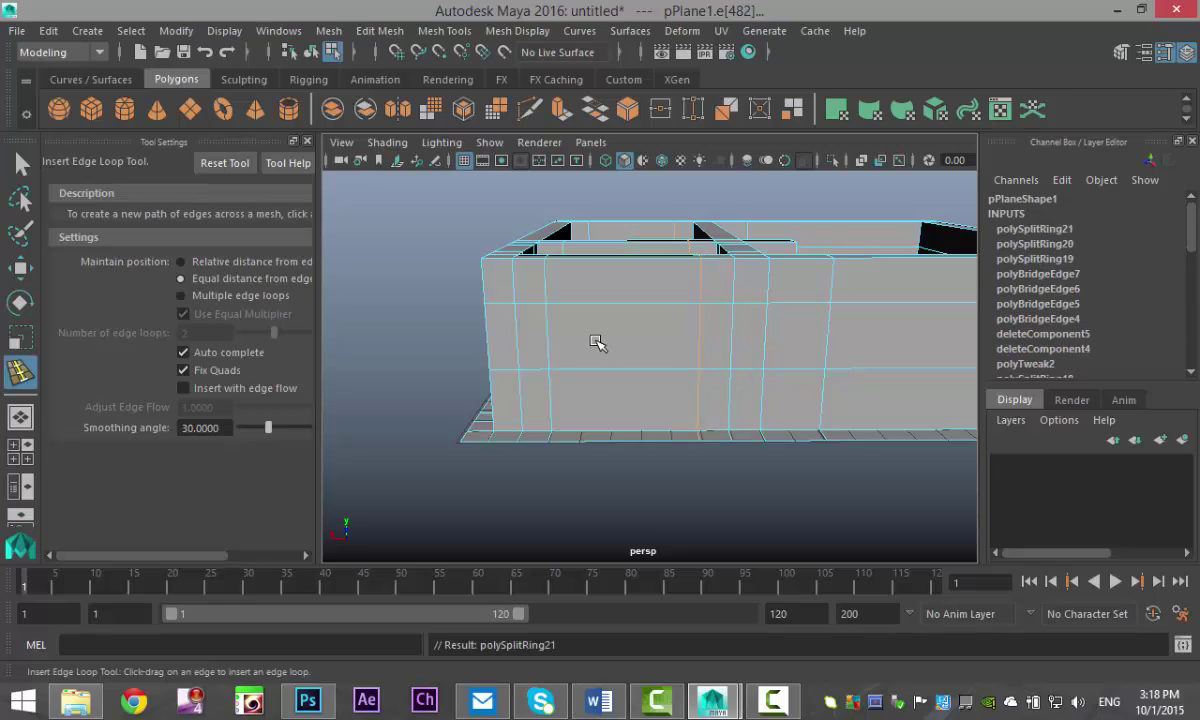
{"action": "key", "text": "q"}
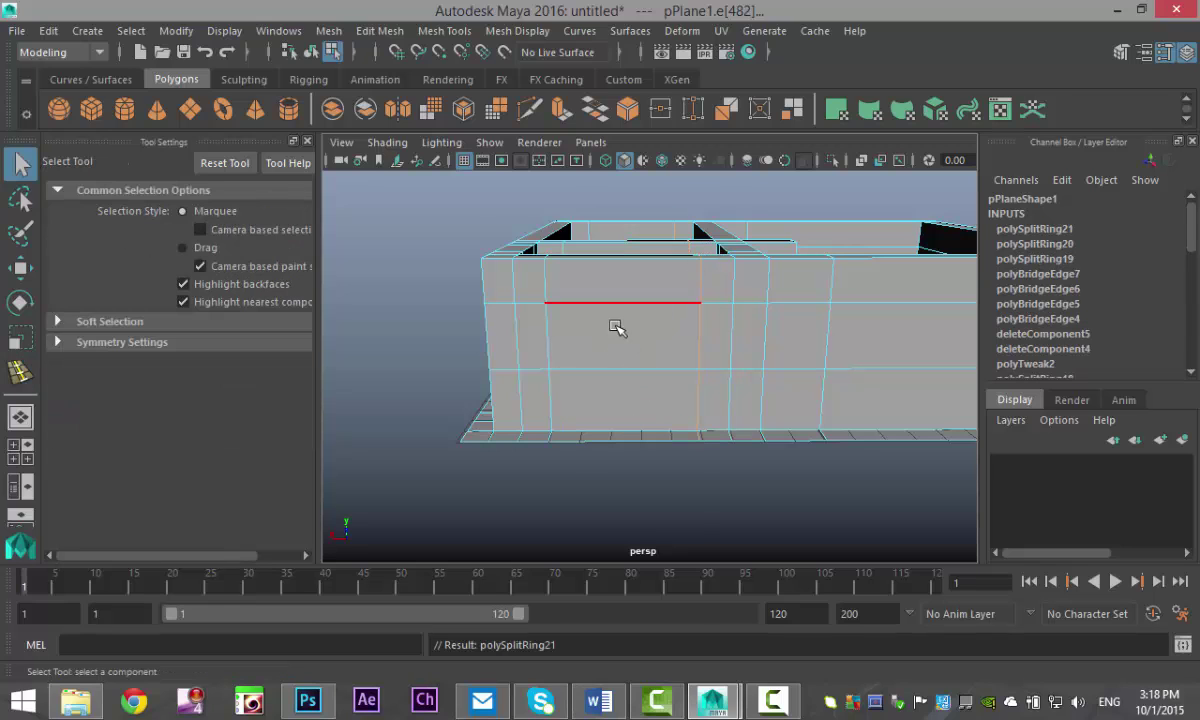
Delete the outer wall face between the two vertical loops and the two horizontal loops to open the window.
{"action": "right_click_drag", "start_coordinate": [613, 162], "coordinate": [628, 228]}
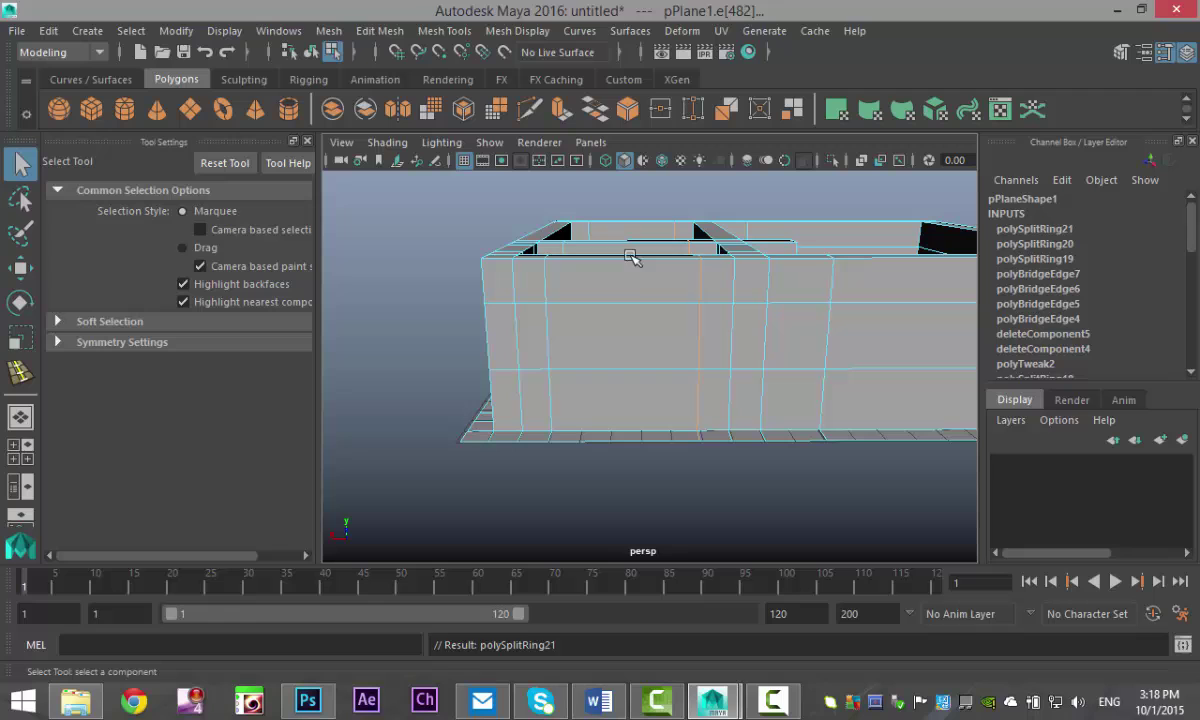
{"action": "left_click", "coordinate": [633, 358]}
{"action": "key", "text": "Delete"}
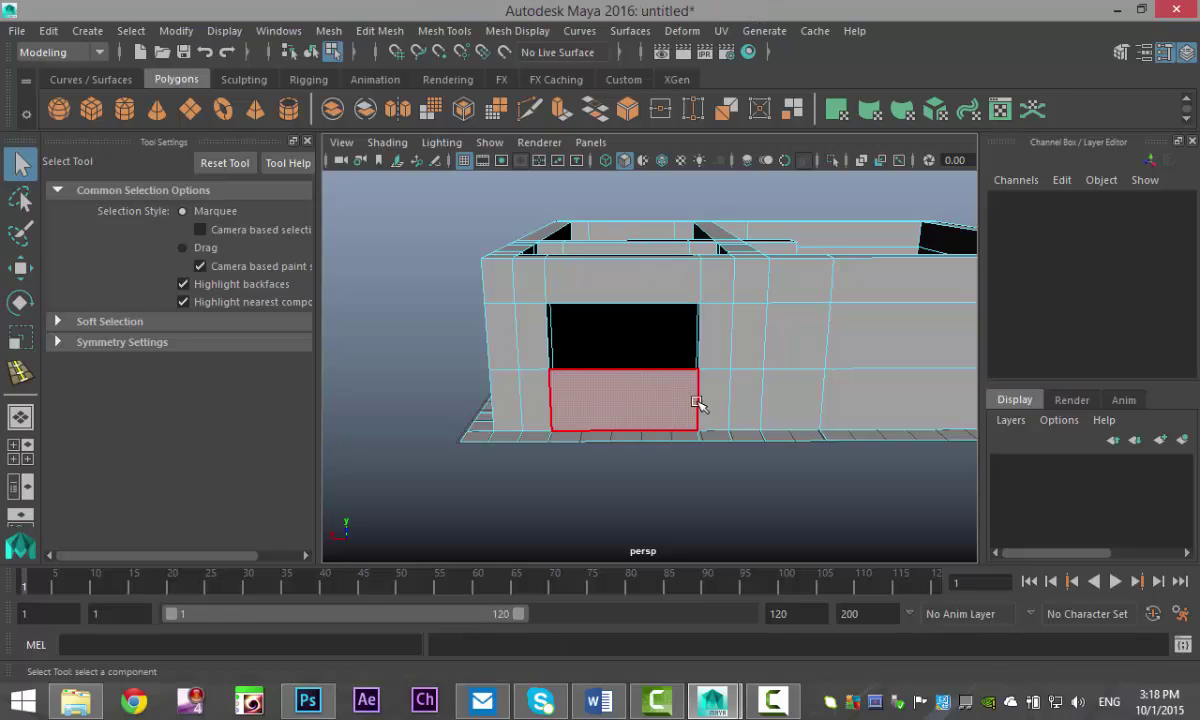
Insert a horizontal edge loop along the inner wall faces at about mid-height for the window's sill.
{"action": "left_click_drag", "start_coordinate": [698, 403], "coordinate": [378, 461], "text": "alt"}
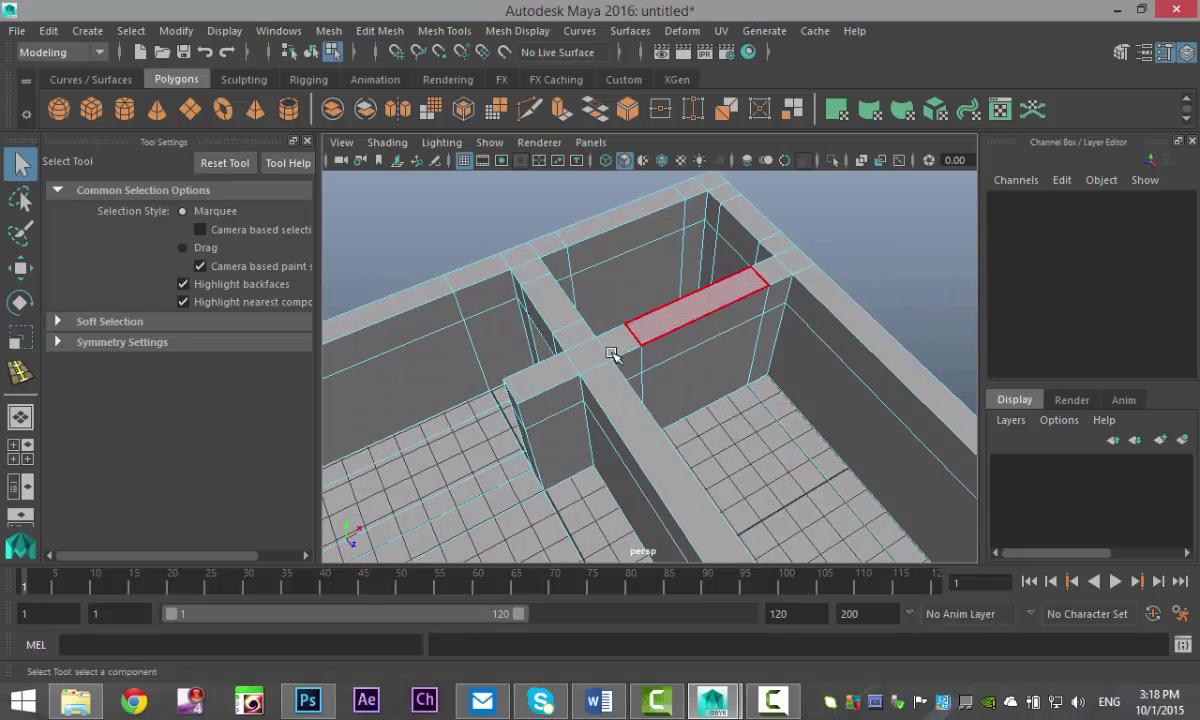
{"action": "left_click_drag", "start_coordinate": [612, 354], "coordinate": [603, 246], "text": "alt"}
{"action": "left_click", "coordinate": [445, 31]}
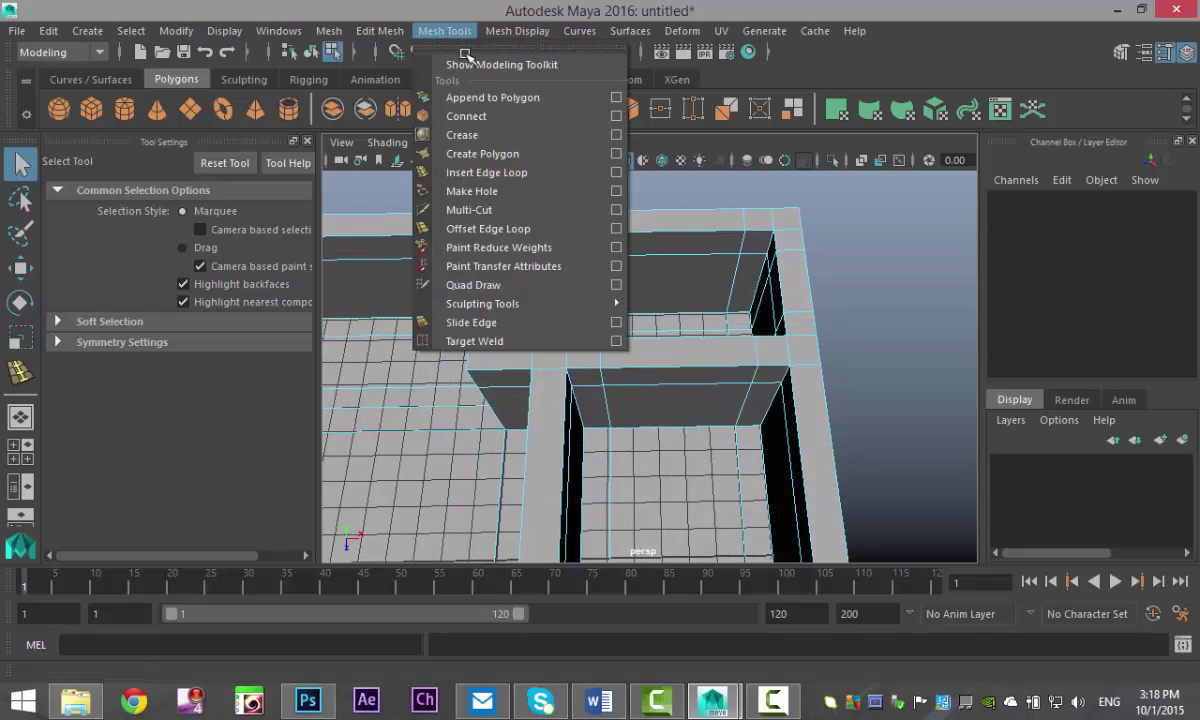
{"action": "left_click", "coordinate": [503, 173]}
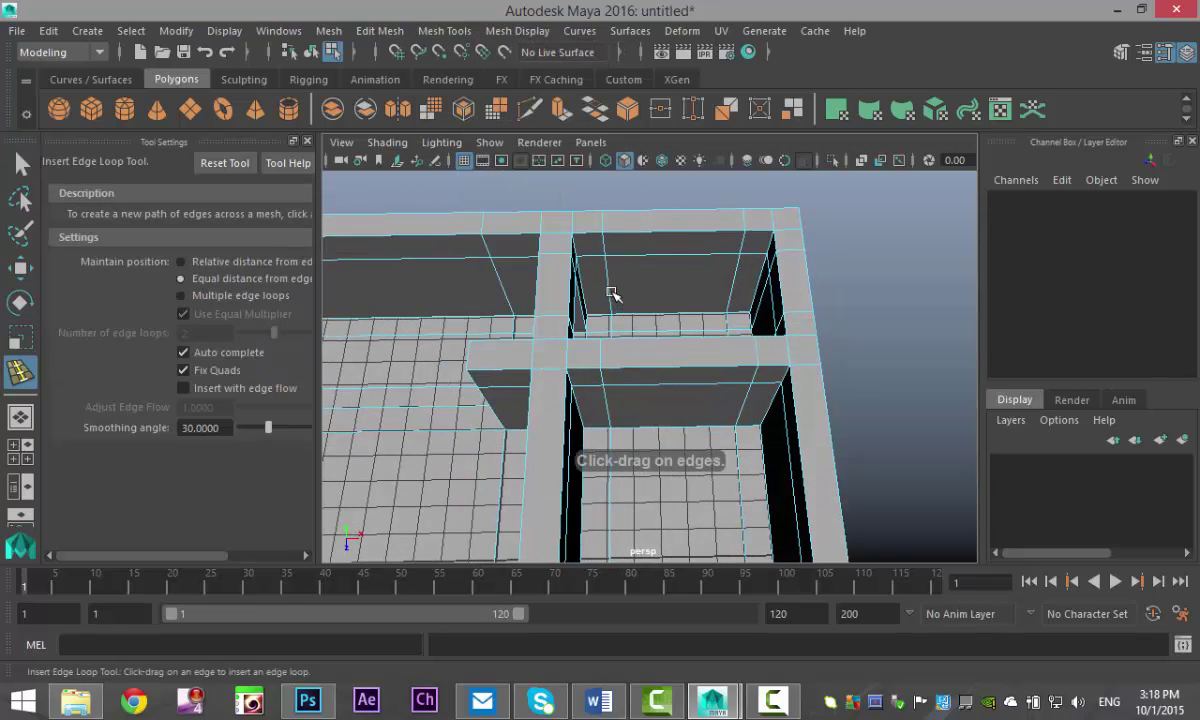
{"action": "left_click", "coordinate": [611, 286]}
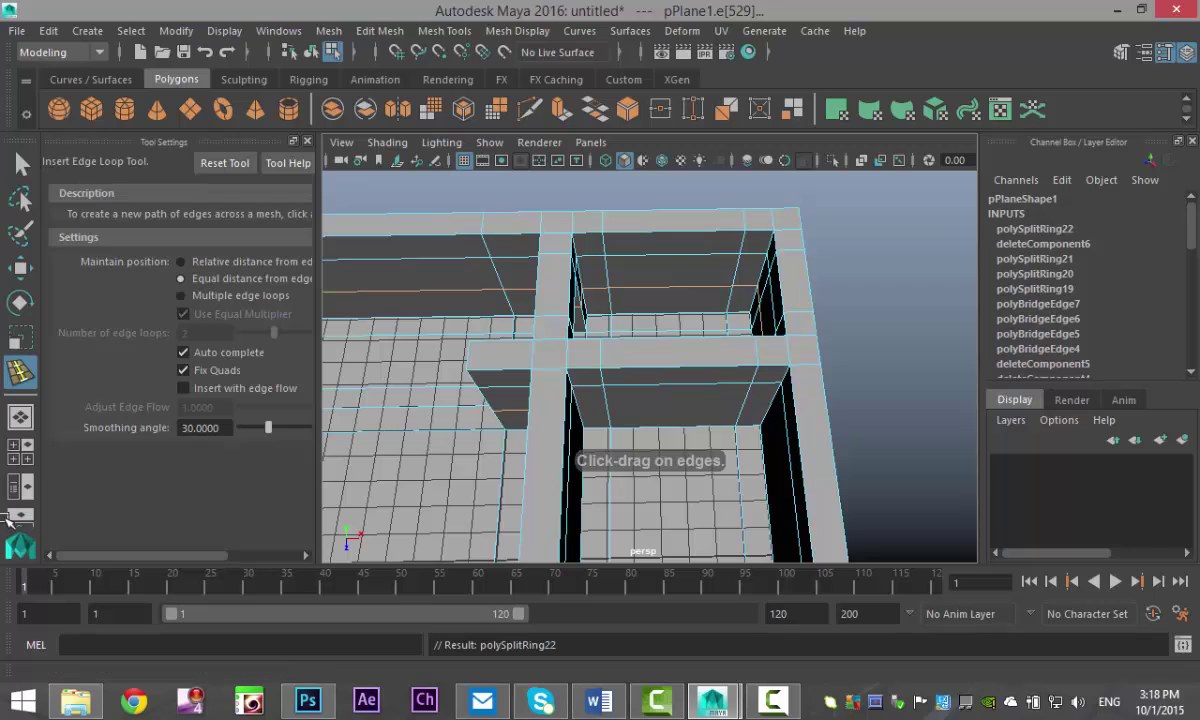
Check the heights of the inner and outer edge loops against each other in the side and front wireframe views.
{"action": "left_click", "coordinate": [28, 458]}
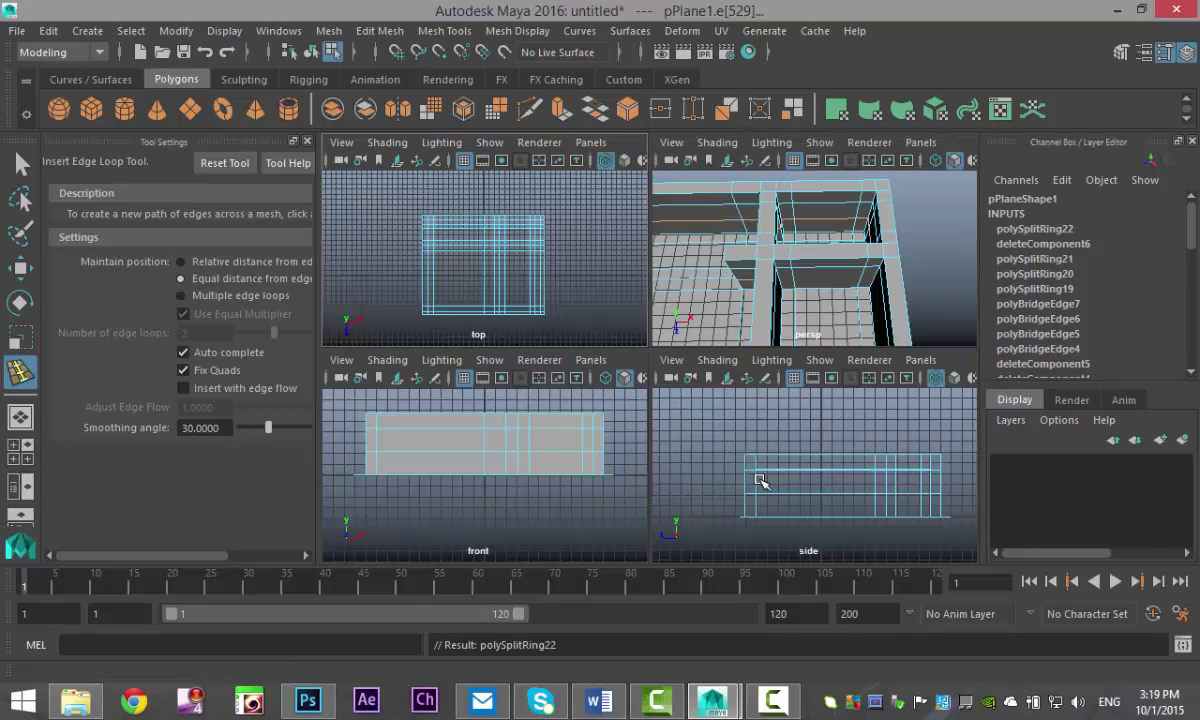
{"action": "key", "text": "space"}
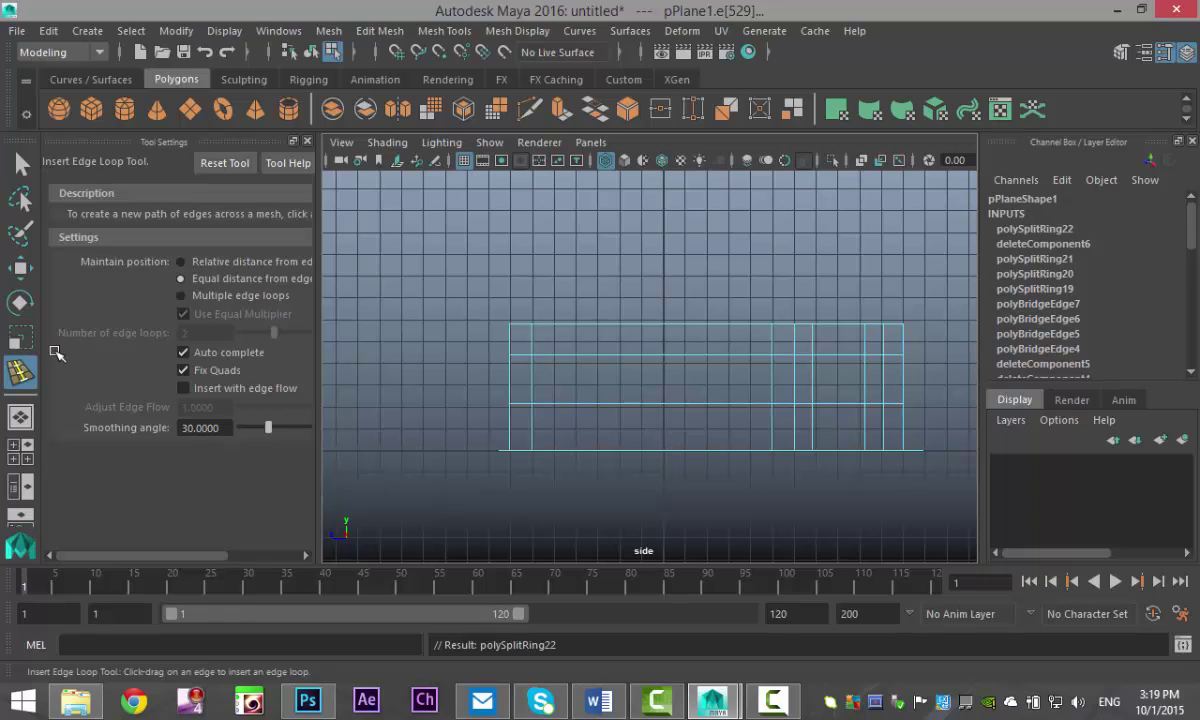
{"action": "left_click", "coordinate": [20, 452]}
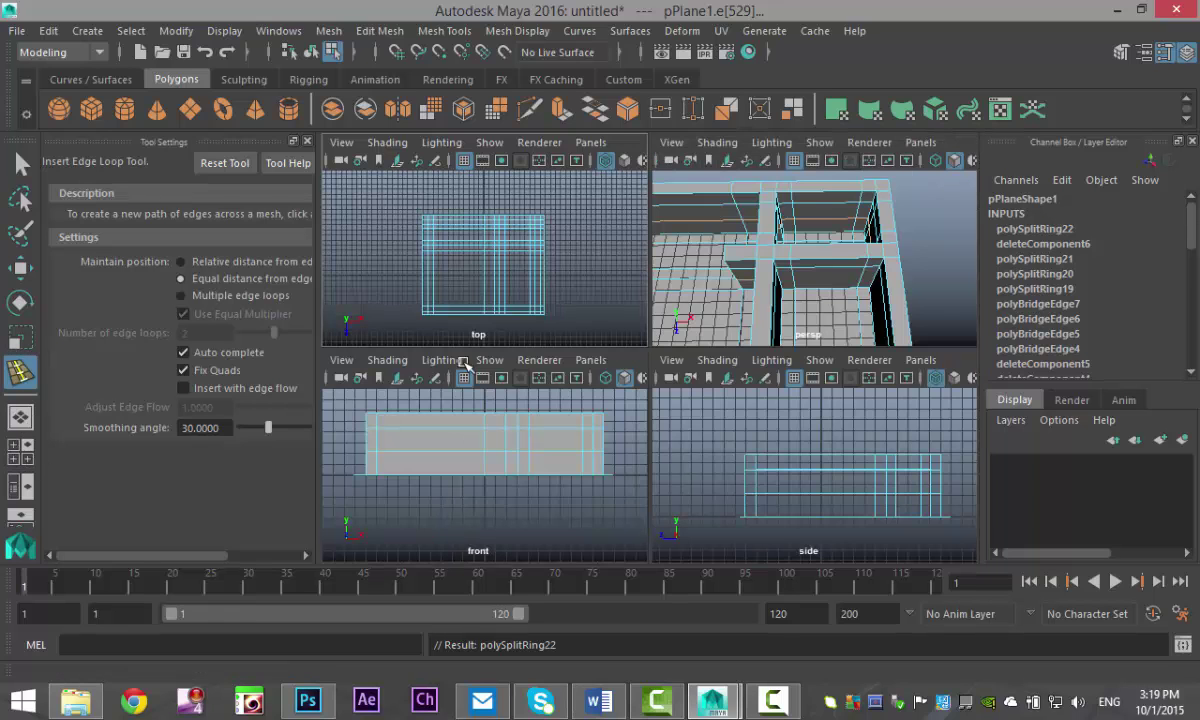
{"action": "key", "text": "space"}
{"action": "key", "text": "4"}
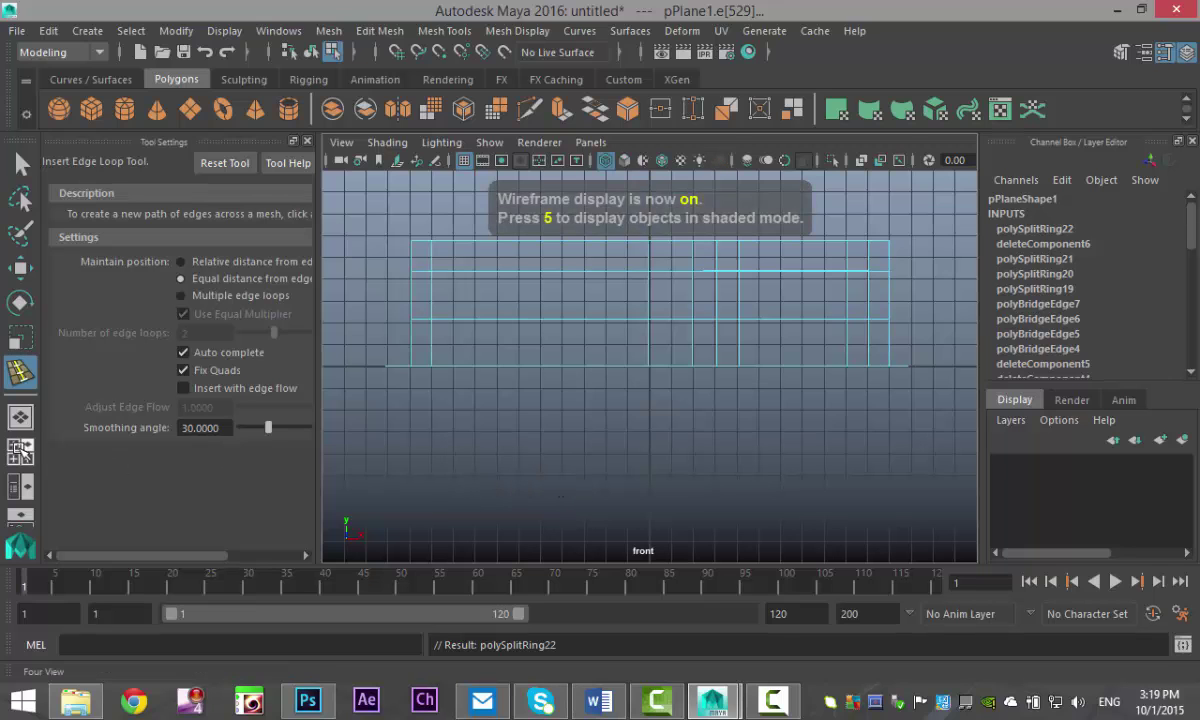
{"action": "left_click", "coordinate": [20, 451]}
{"action": "key", "text": "space"}
Delete the inner wall face behind the window opening so the window passes through the wall.
{"action": "key", "text": "q"}
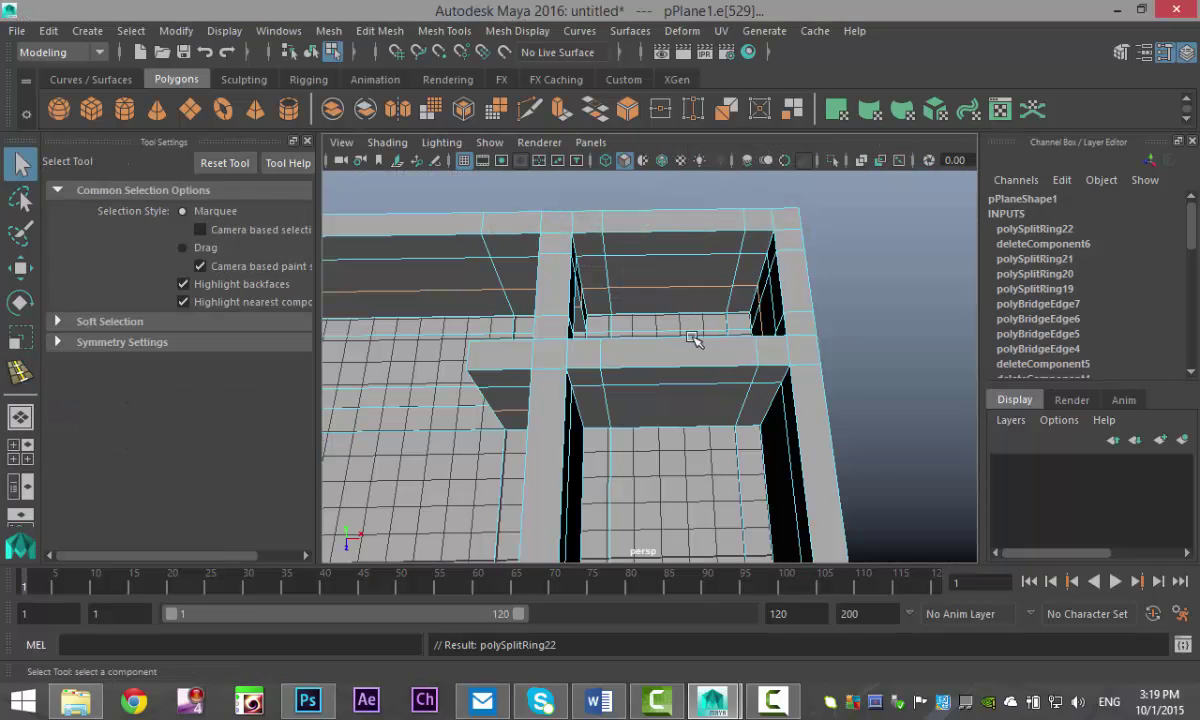
{"action": "left_click_drag", "start_coordinate": [656, 367], "coordinate": [872, 301], "text": "alt"}
{"action": "right_click_drag", "start_coordinate": [645, 311], "coordinate": [643, 209]}
{"action": "left_click", "coordinate": [624, 333]}
{"action": "key", "text": "Delete"}
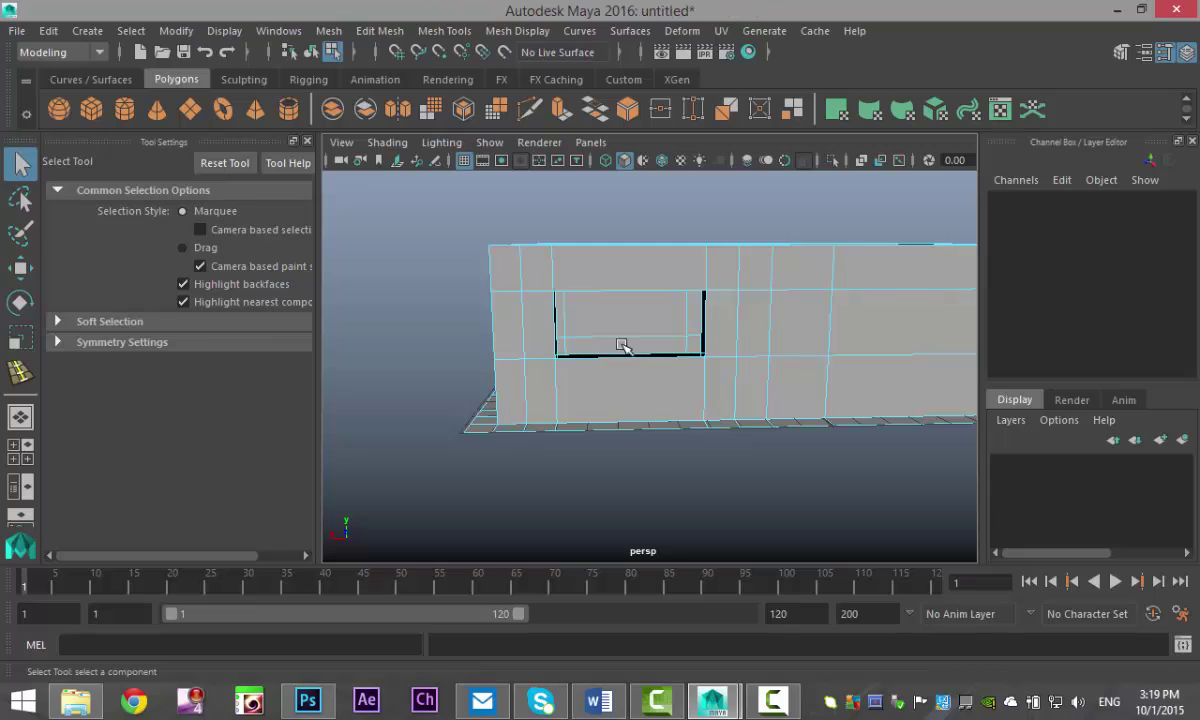
Bridge the outer and inner vertical edges on the window side nearest the building's corner.
{"action": "scroll", "coordinate": [632, 405], "scroll_direction": "up", "scroll_amount": 3}
{"action": "left_click_drag", "start_coordinate": [632, 407], "coordinate": [621, 434], "text": "alt"}
{"action": "right_click_drag", "start_coordinate": [533, 302], "coordinate": [533, 216]}
{"action": "left_click", "coordinate": [531, 291]}
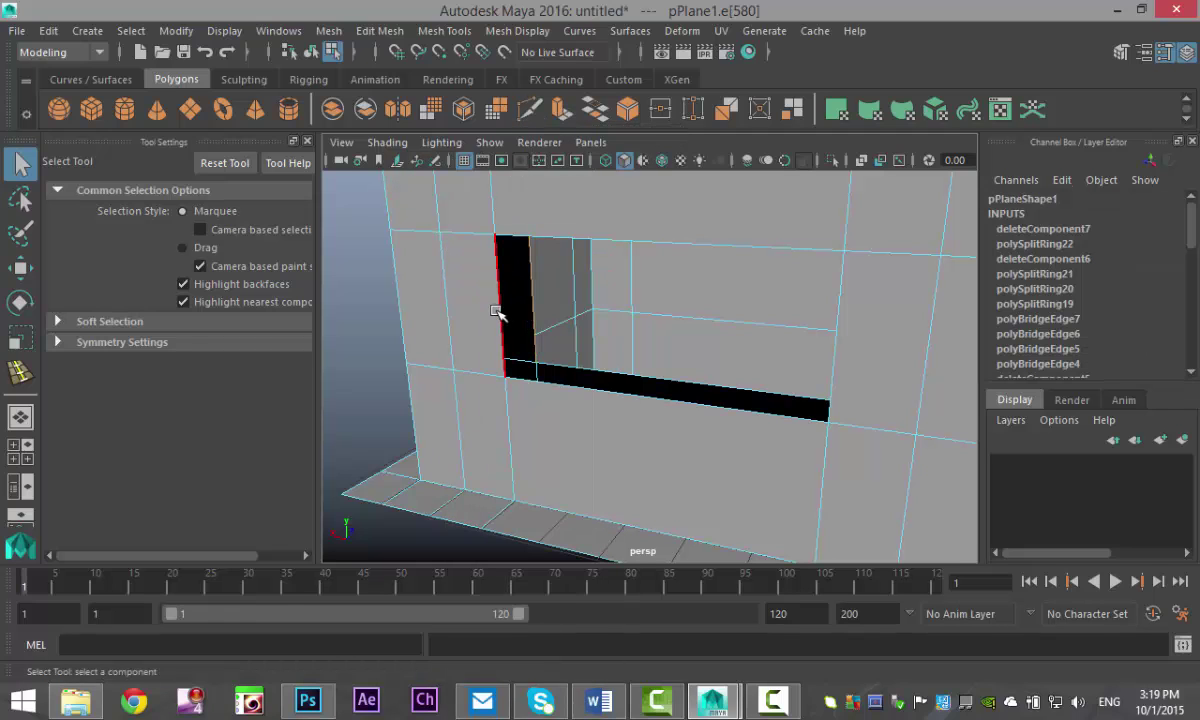
{"action": "left_click", "coordinate": [498, 312], "text": "shift"}
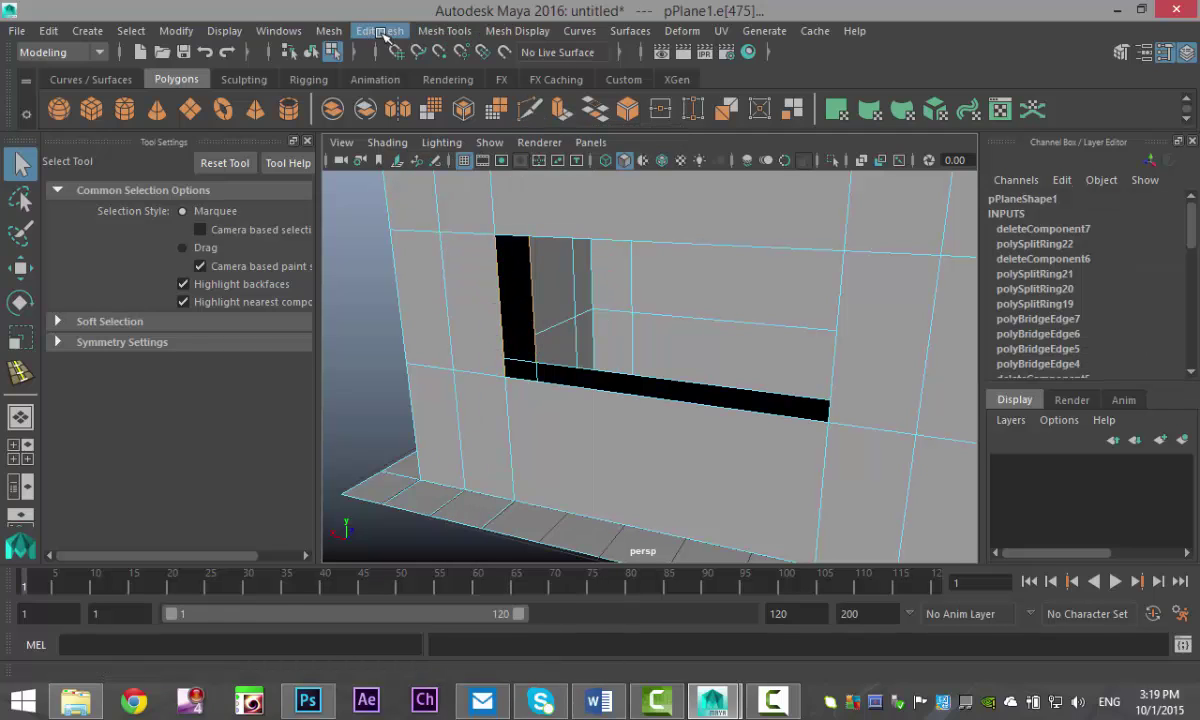
{"action": "left_click", "coordinate": [380, 30]}
{"action": "left_click", "coordinate": [413, 117]}
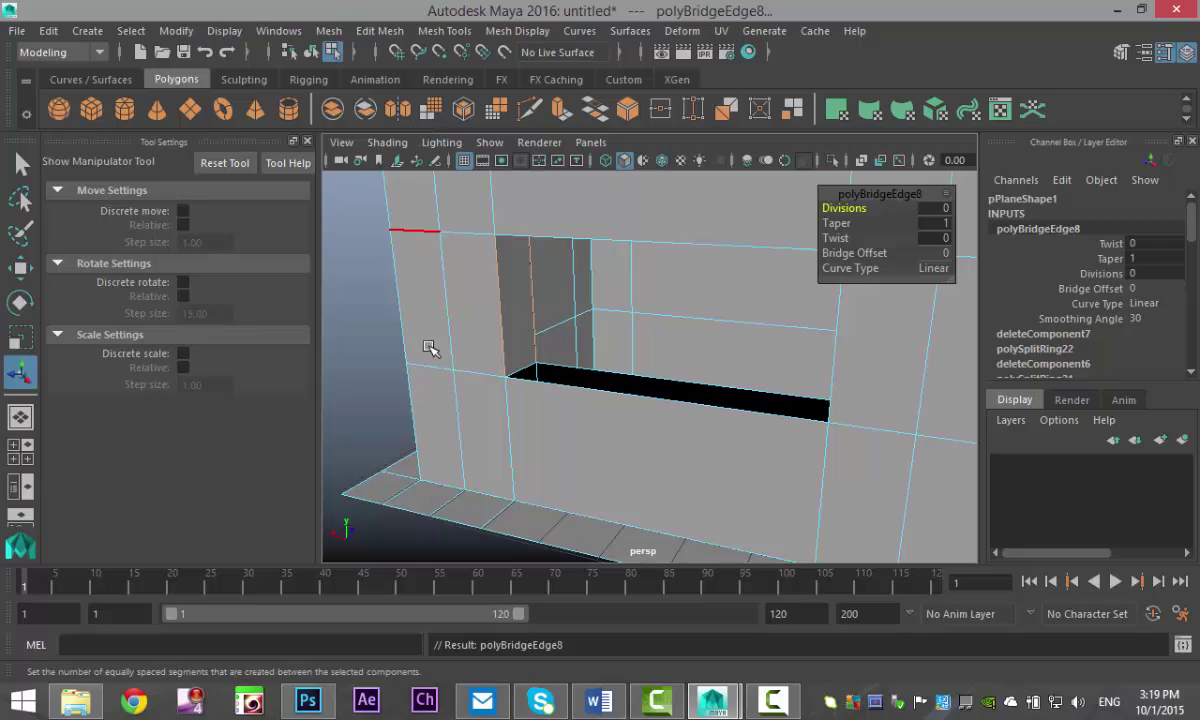
Bridge the outer and inner horizontal edges along the bottom of the window to form the sill.
{"action": "left_click_drag", "start_coordinate": [429, 348], "coordinate": [595, 418], "text": "alt"}
{"action": "left_click", "coordinate": [610, 405]}
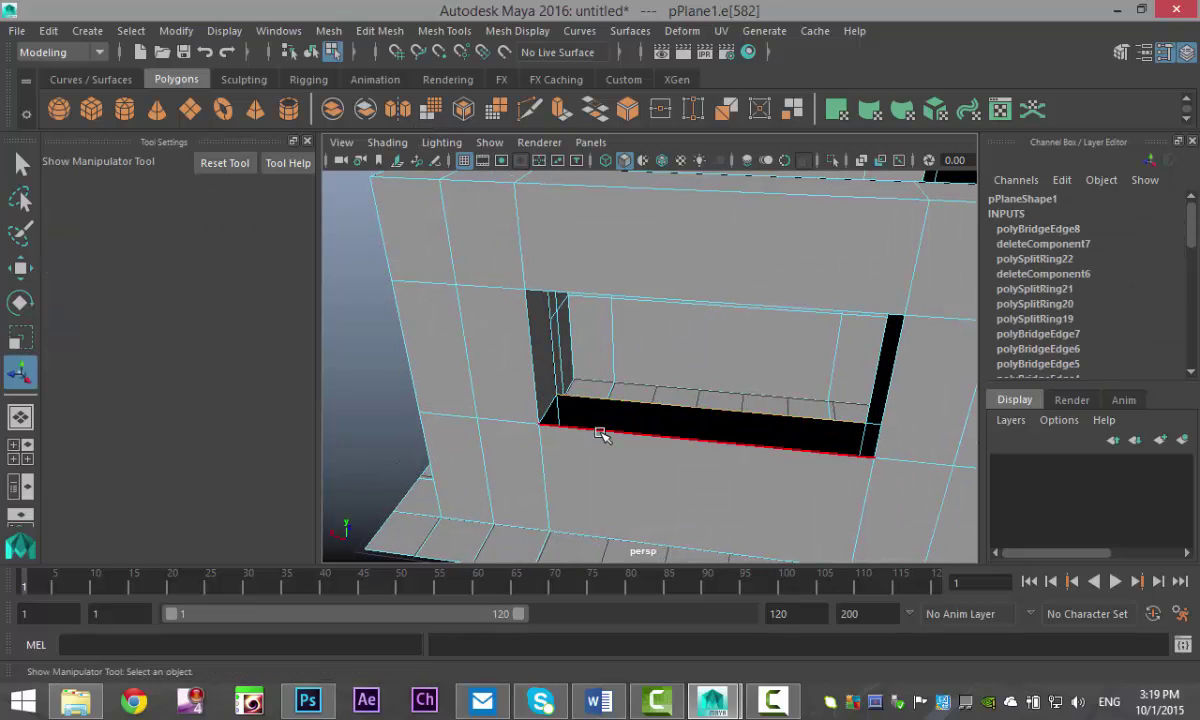
{"action": "left_click", "coordinate": [601, 447]}
{"action": "key", "text": "g"}
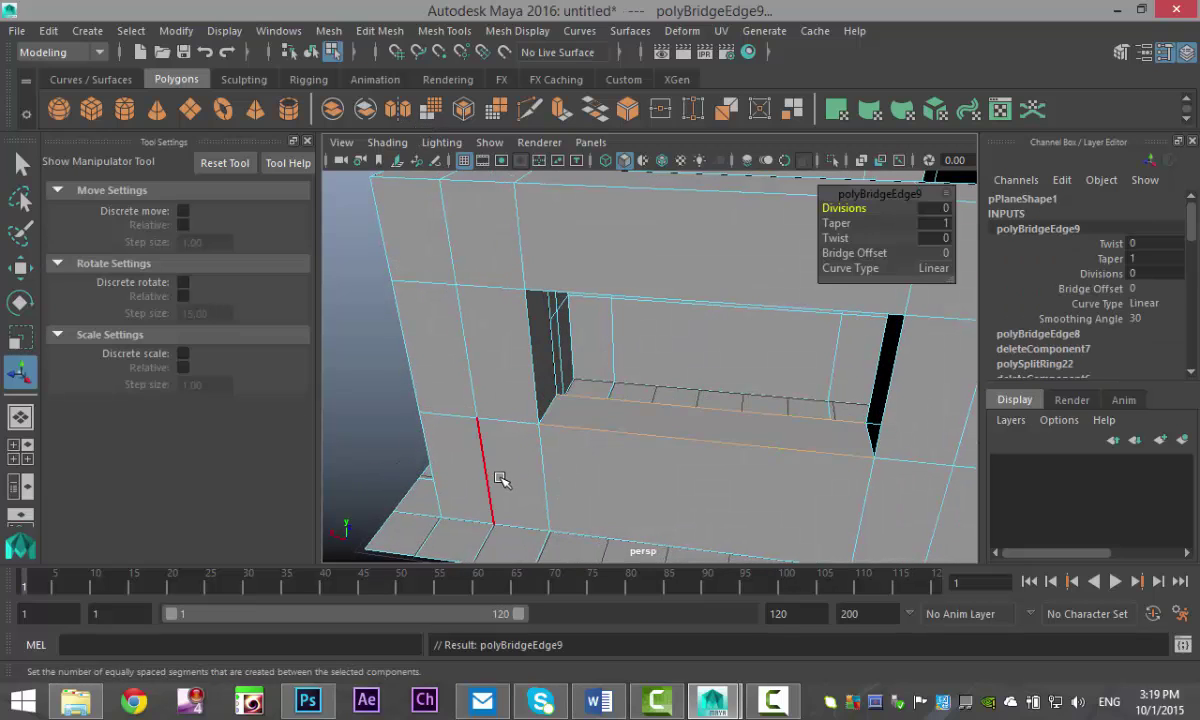
{"action": "left_click_drag", "start_coordinate": [500, 480], "coordinate": [925, 385], "text": "alt"}
{"action": "left_click", "coordinate": [906, 326]}
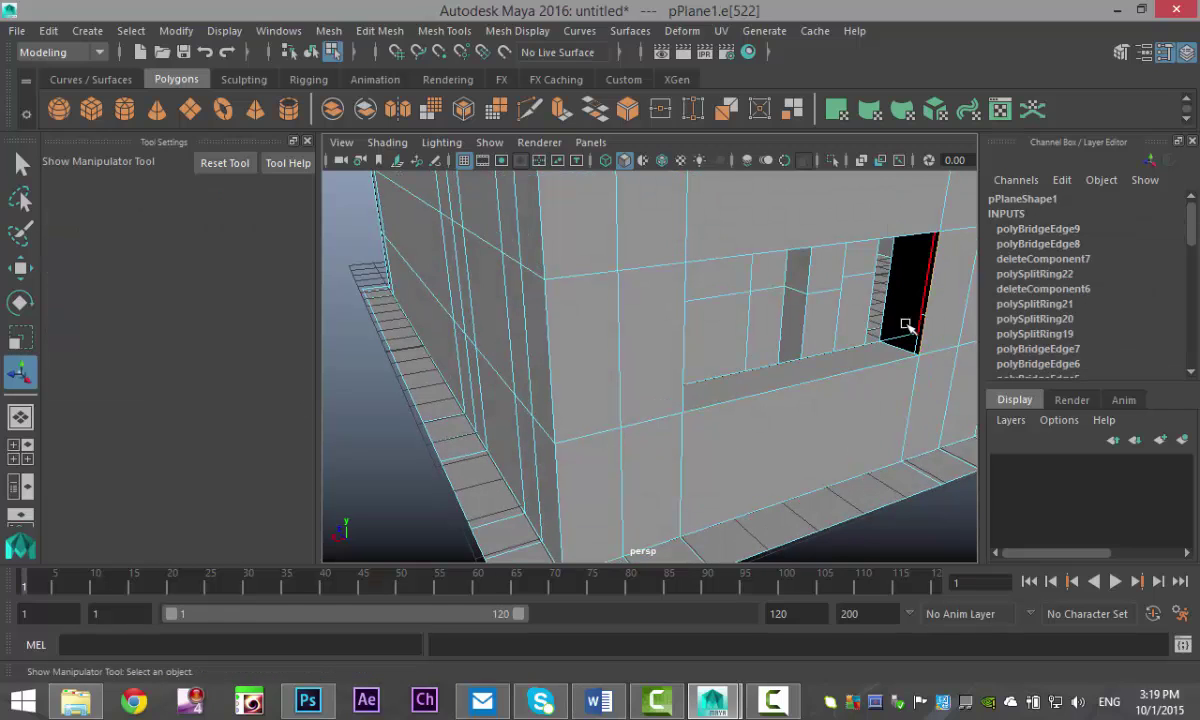
{"action": "left_click", "coordinate": [887, 312]}
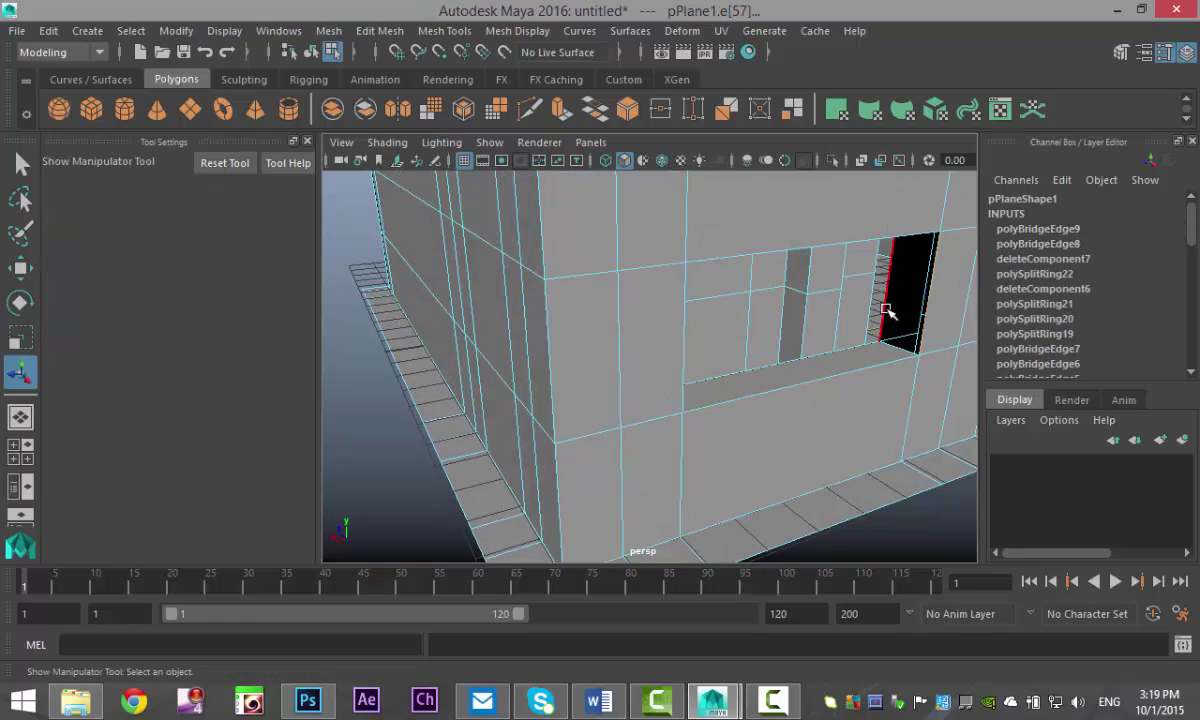
{"action": "left_click", "coordinate": [916, 528]}
{"action": "left_click", "coordinate": [928, 314]}
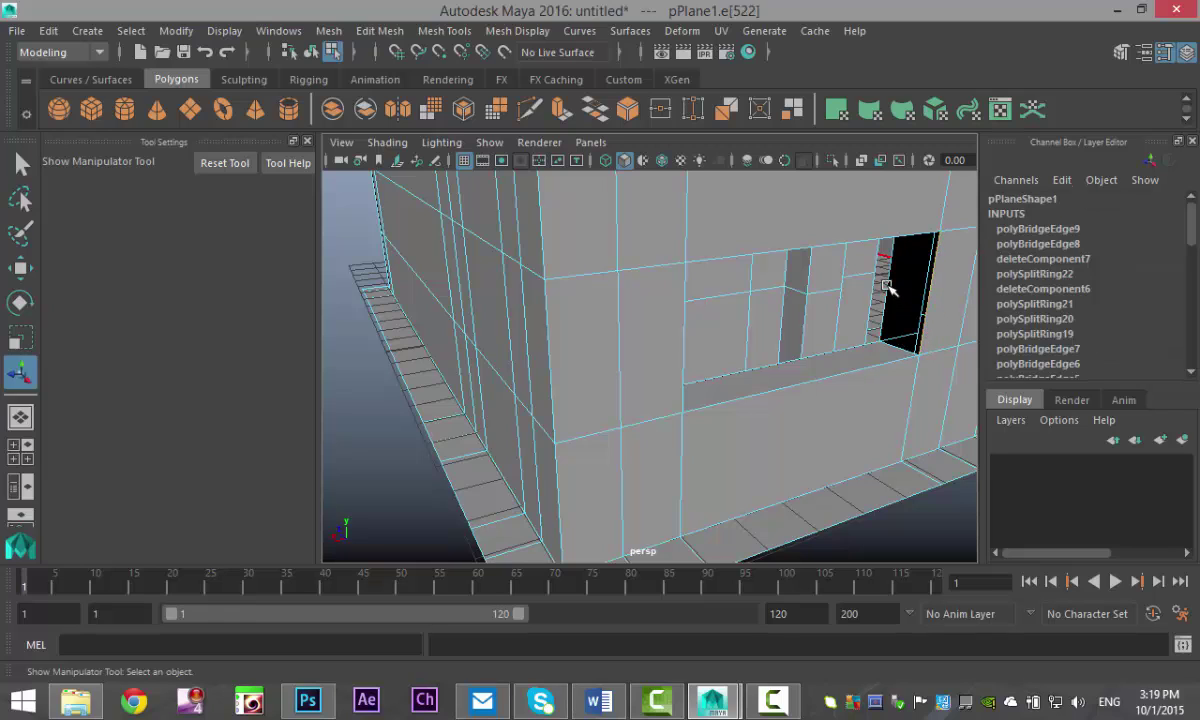
{"action": "left_click", "coordinate": [888, 287]}
{"action": "left_click", "coordinate": [889, 298]}
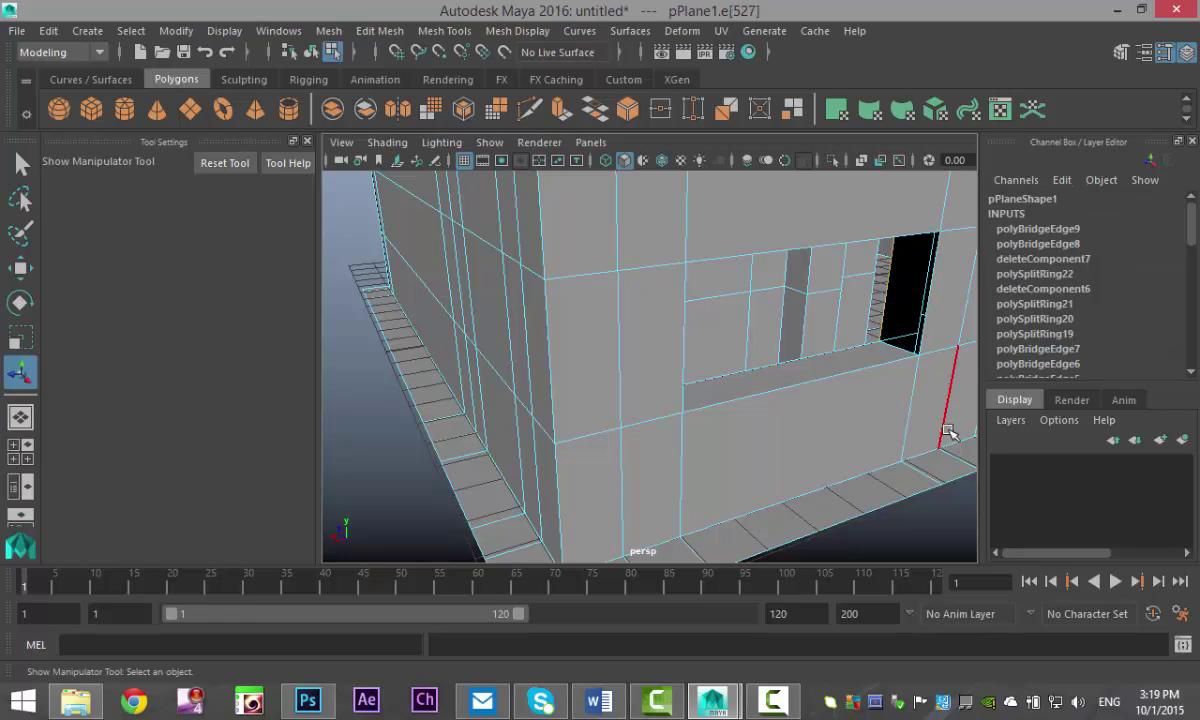
{"action": "left_click", "coordinate": [944, 518]}
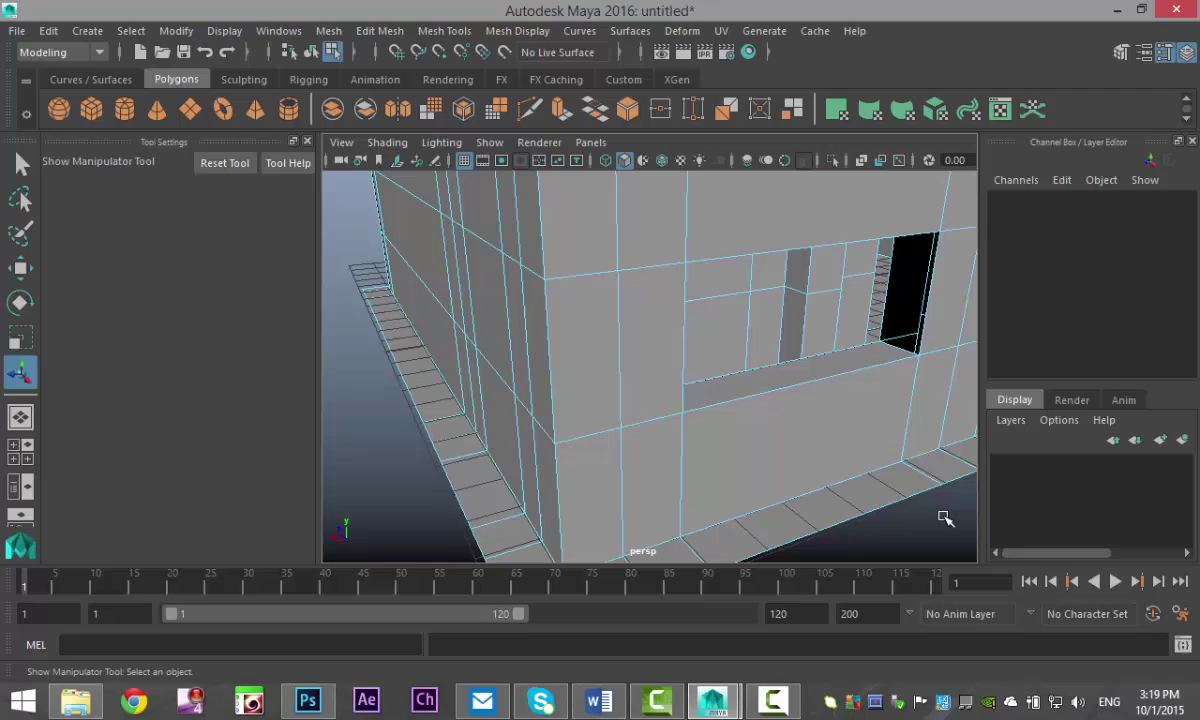
Bridge the outer and inner vertical edges on the window's remaining open side.
{"action": "left_click", "coordinate": [927, 307]}
{"action": "left_click", "coordinate": [889, 292], "text": "shift"}
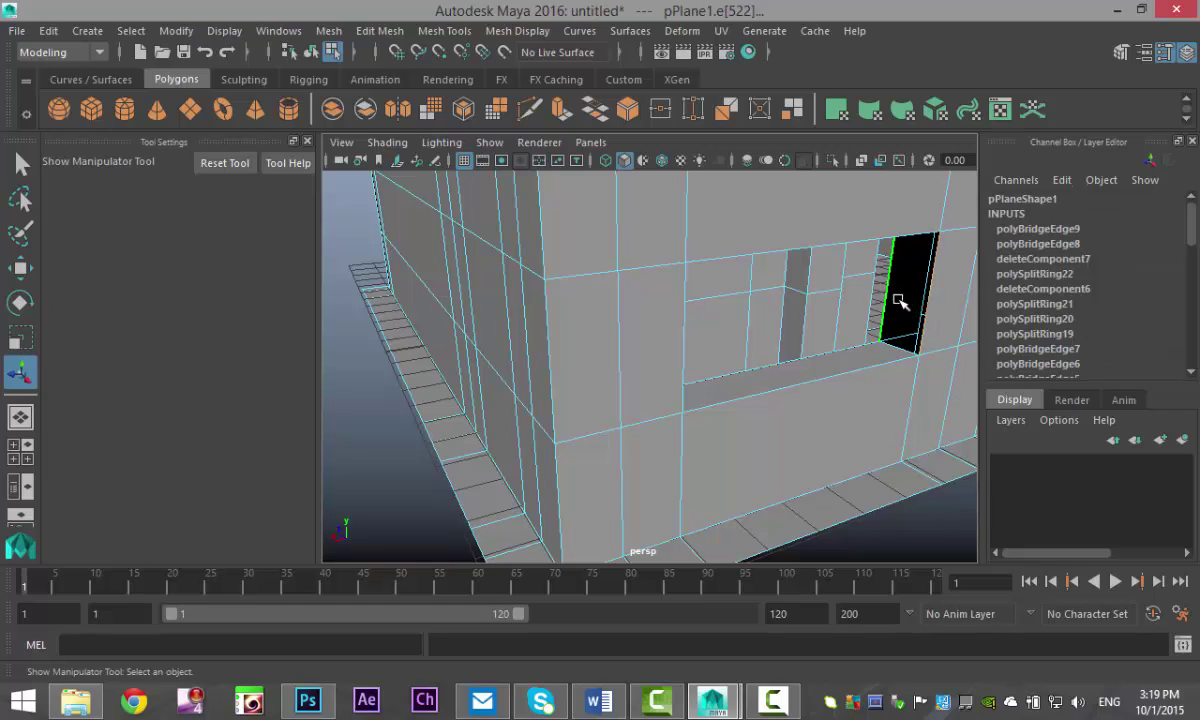
{"action": "right_click_drag", "start_coordinate": [900, 300], "coordinate": [905, 295], "text": "shift"}
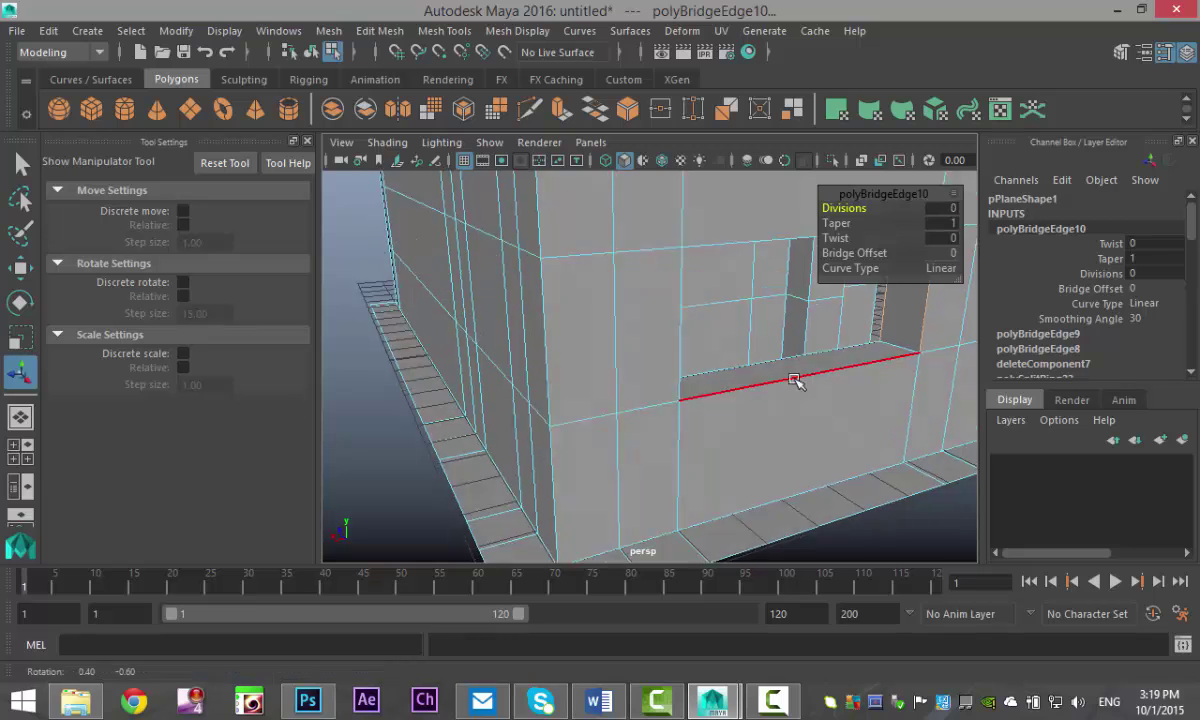
Bridge the outer and inner horizontal edges along the top of the window to close its head.
{"action": "key", "text": "f"}
{"action": "left_click_drag", "start_coordinate": [758, 257], "coordinate": [678, 448], "text": "alt"}
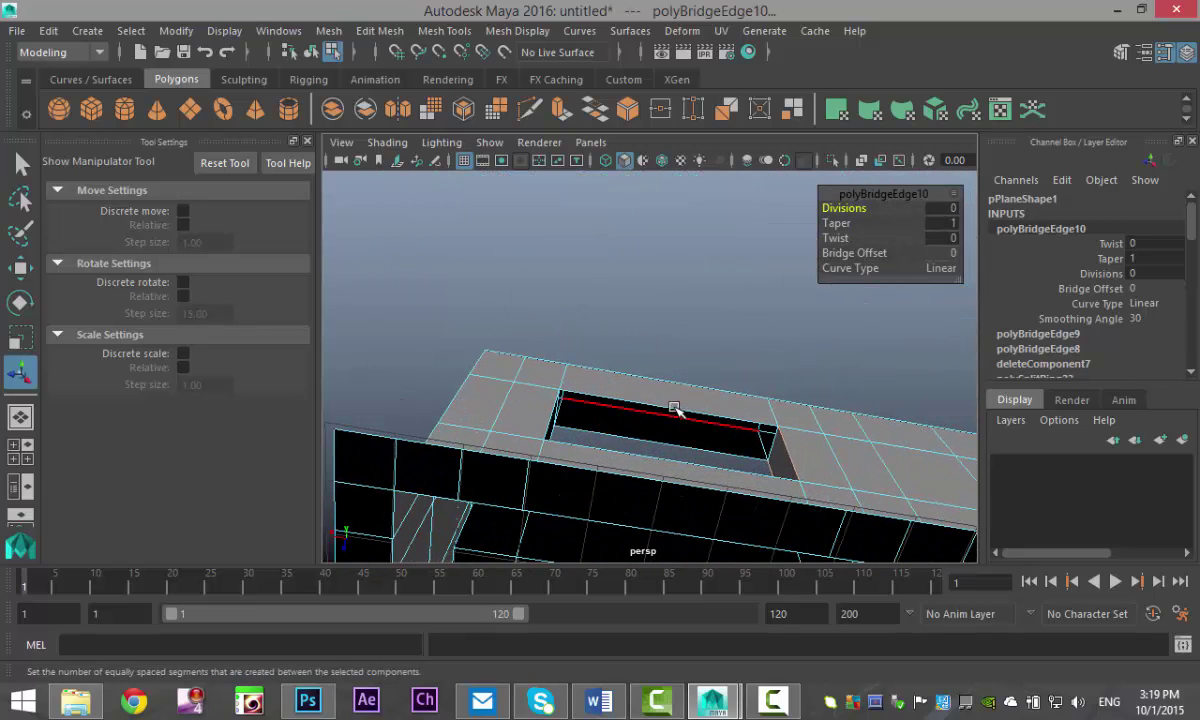
{"action": "left_click", "coordinate": [676, 408]}
{"action": "left_click", "coordinate": [704, 474], "text": "shift"}
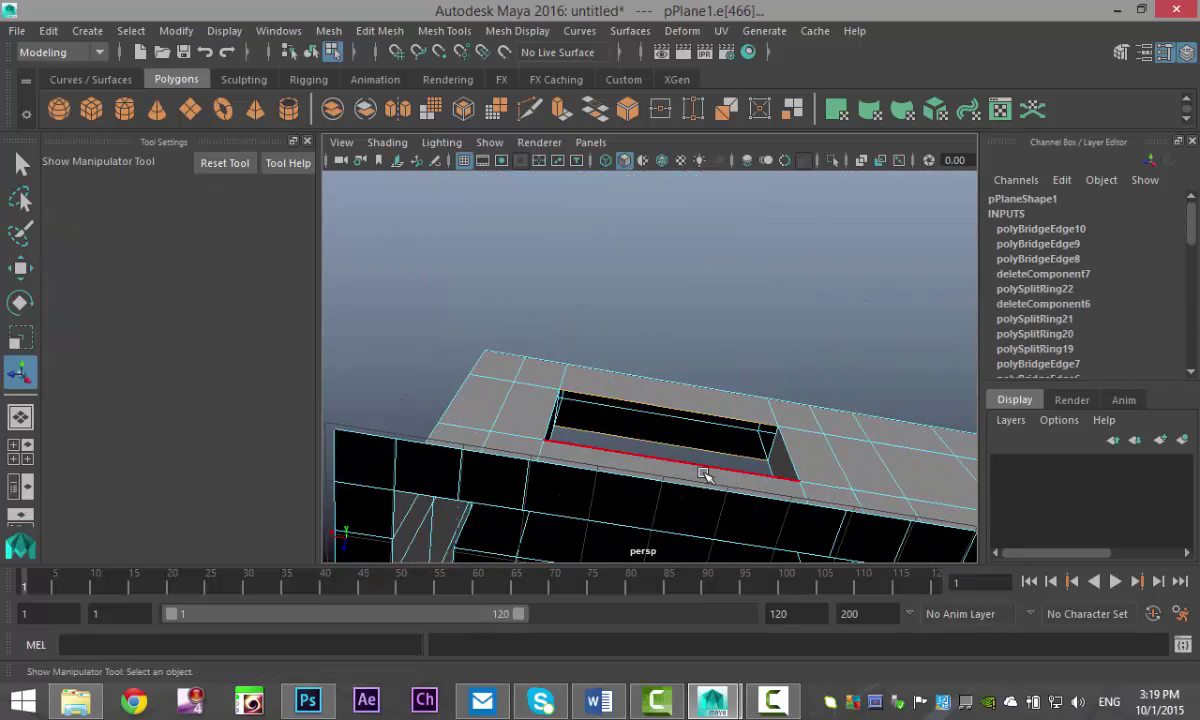
{"action": "right_click_drag", "start_coordinate": [704, 474], "coordinate": [662, 446], "text": "shift"}
{"action": "left_click", "coordinate": [662, 294]}
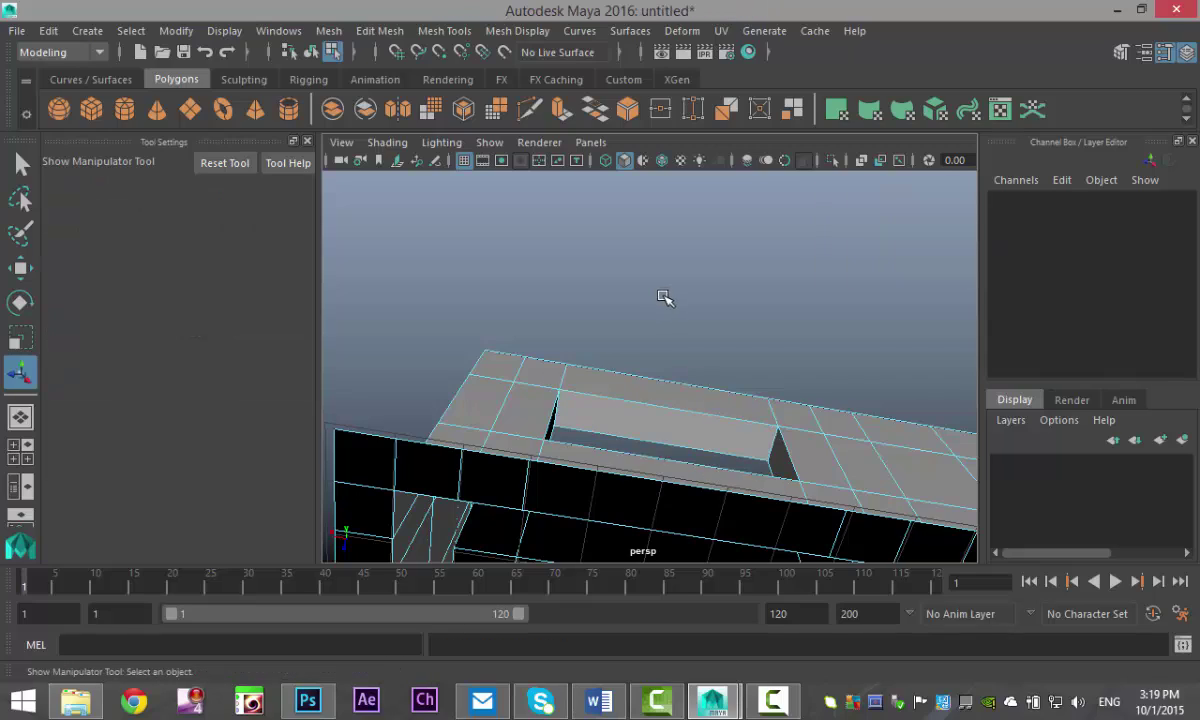
Return to whole-object selection, duplicate the entire building, and raise the copy about 6.5 units above the original.
{"action": "left_click_drag", "start_coordinate": [662, 294], "coordinate": [598, 535], "text": "alt"}
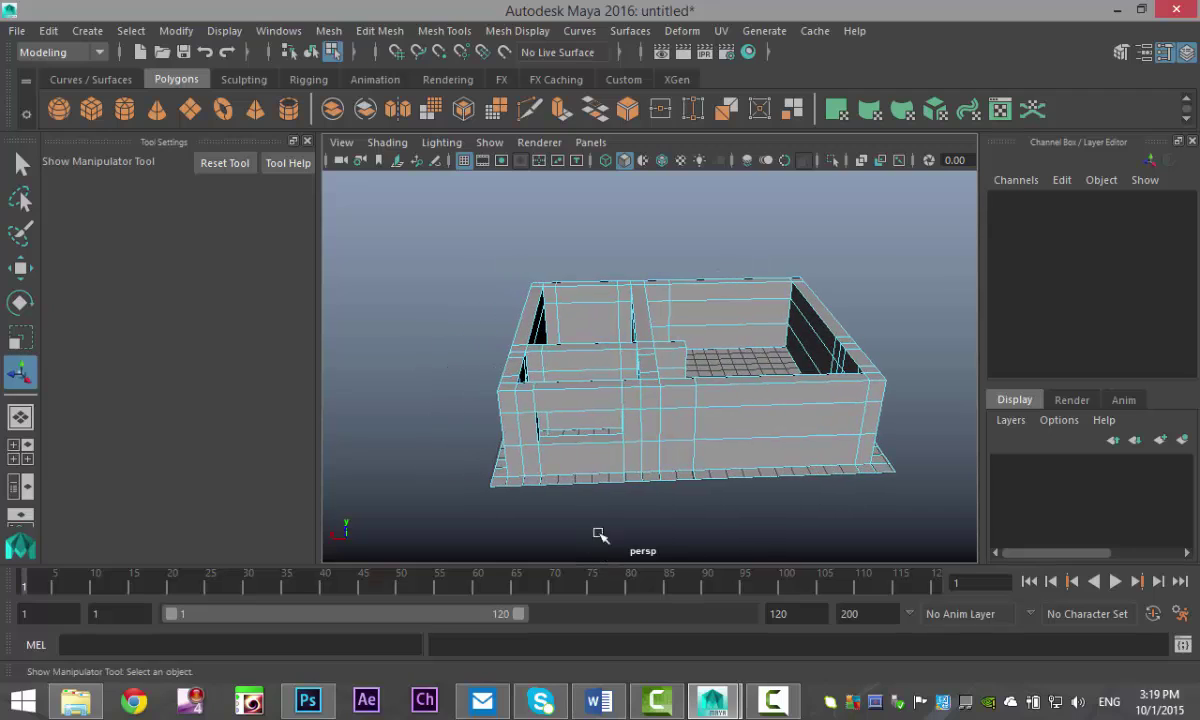
{"action": "left_click_drag", "start_coordinate": [822, 527], "coordinate": [710, 410], "text": "alt"}
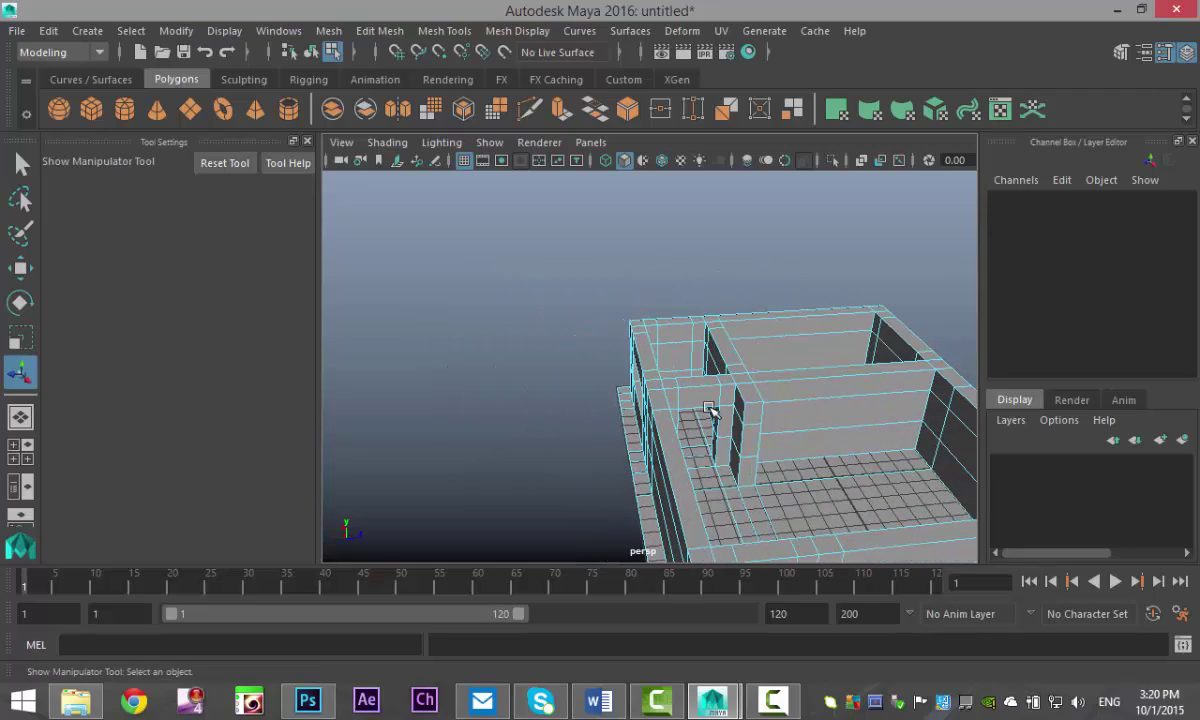
{"action": "left_click_drag", "start_coordinate": [448, 422], "coordinate": [760, 452], "text": "alt"}
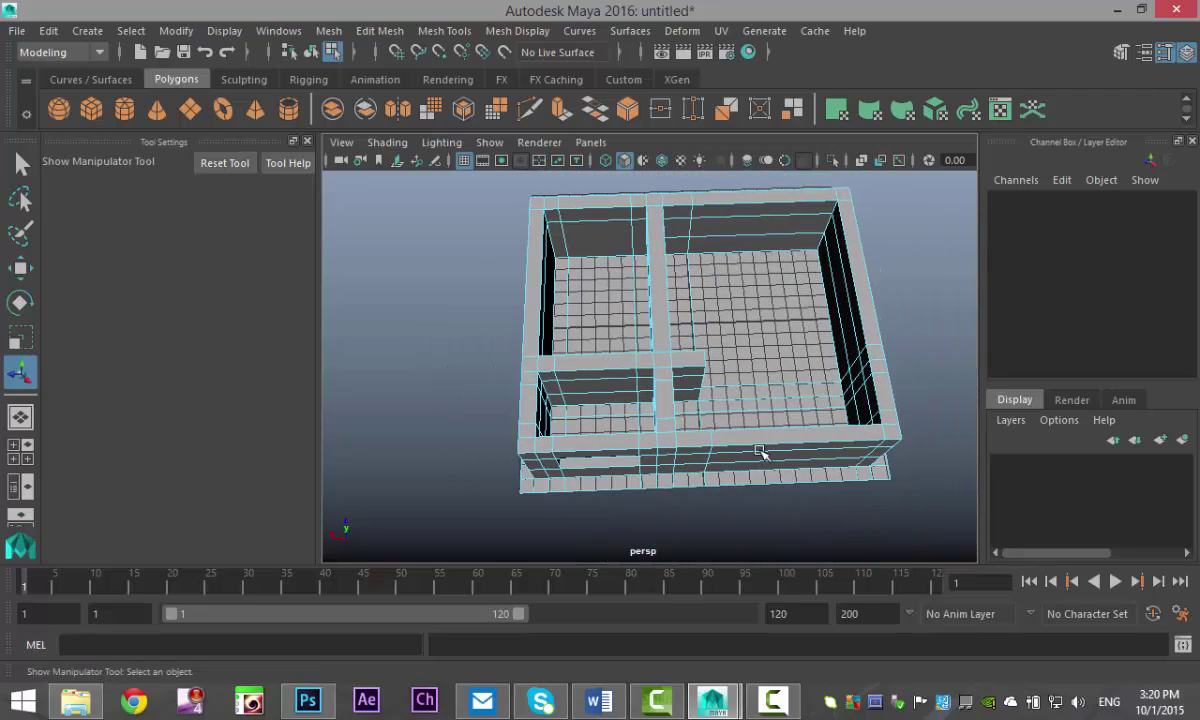
{"action": "left_click_drag", "start_coordinate": [680, 447], "coordinate": [662, 420], "text": "alt"}
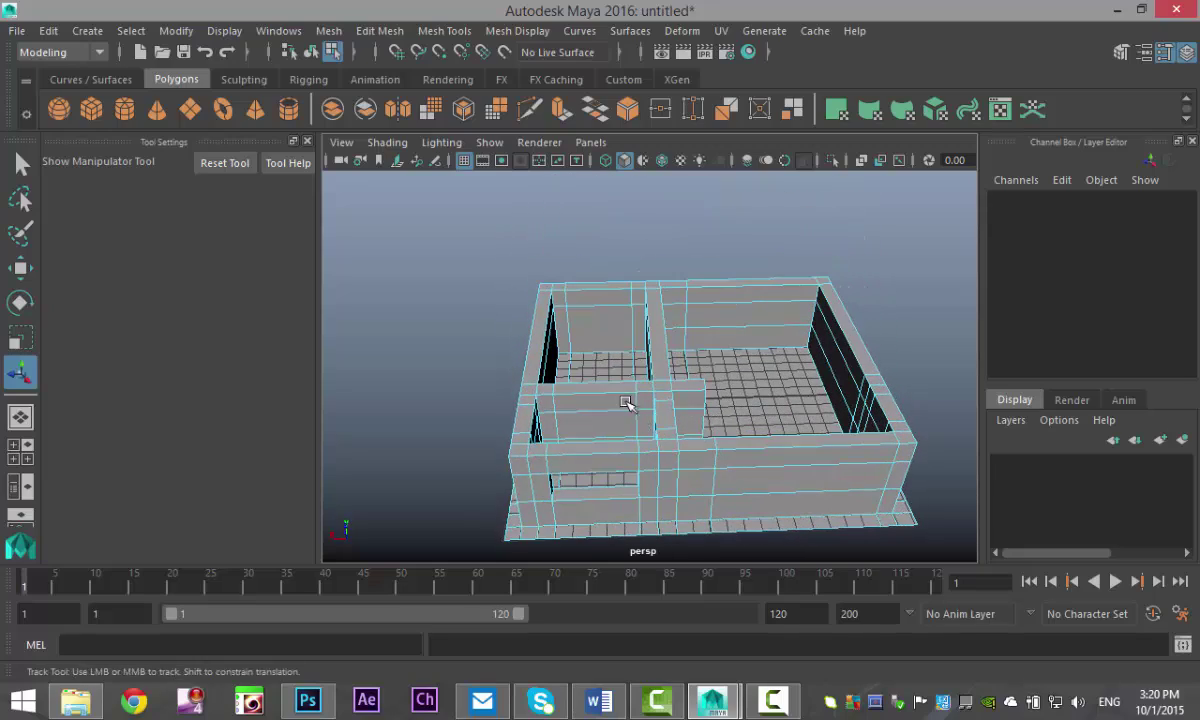
{"action": "middle_click_drag", "start_coordinate": [626, 402], "coordinate": [614, 302], "text": "alt"}
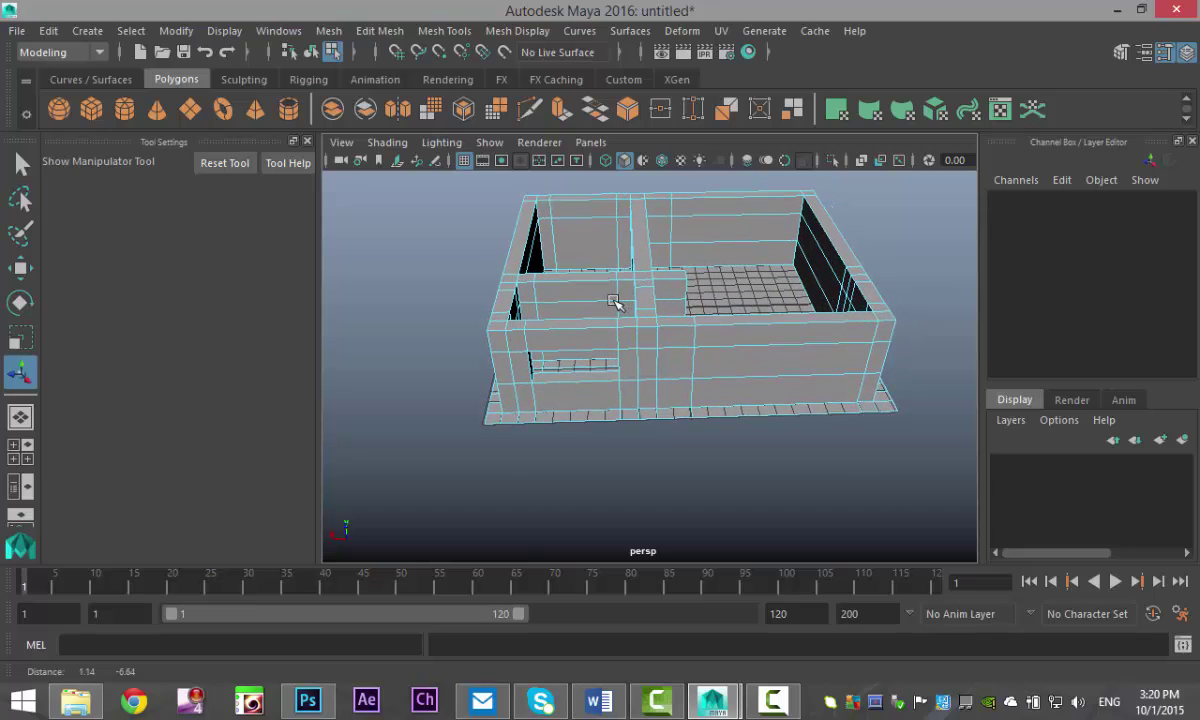
{"action": "right_click", "coordinate": [736, 361]}
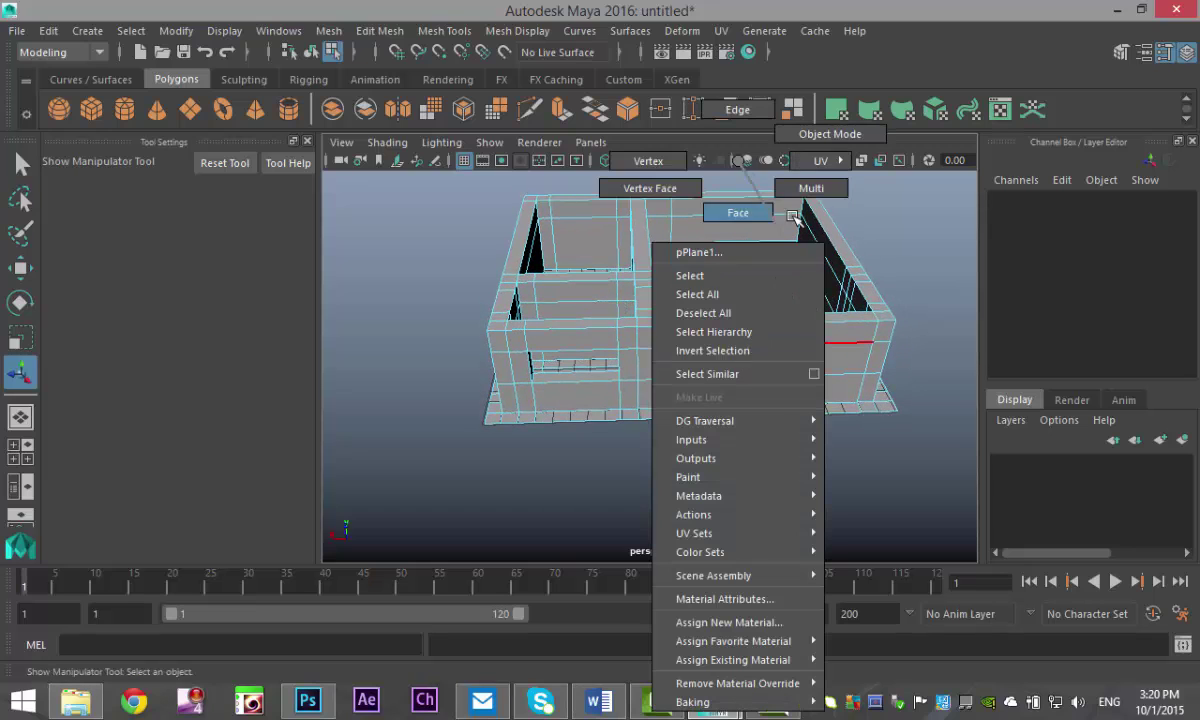
{"action": "right_click_drag", "start_coordinate": [793, 216], "coordinate": [829, 134]}
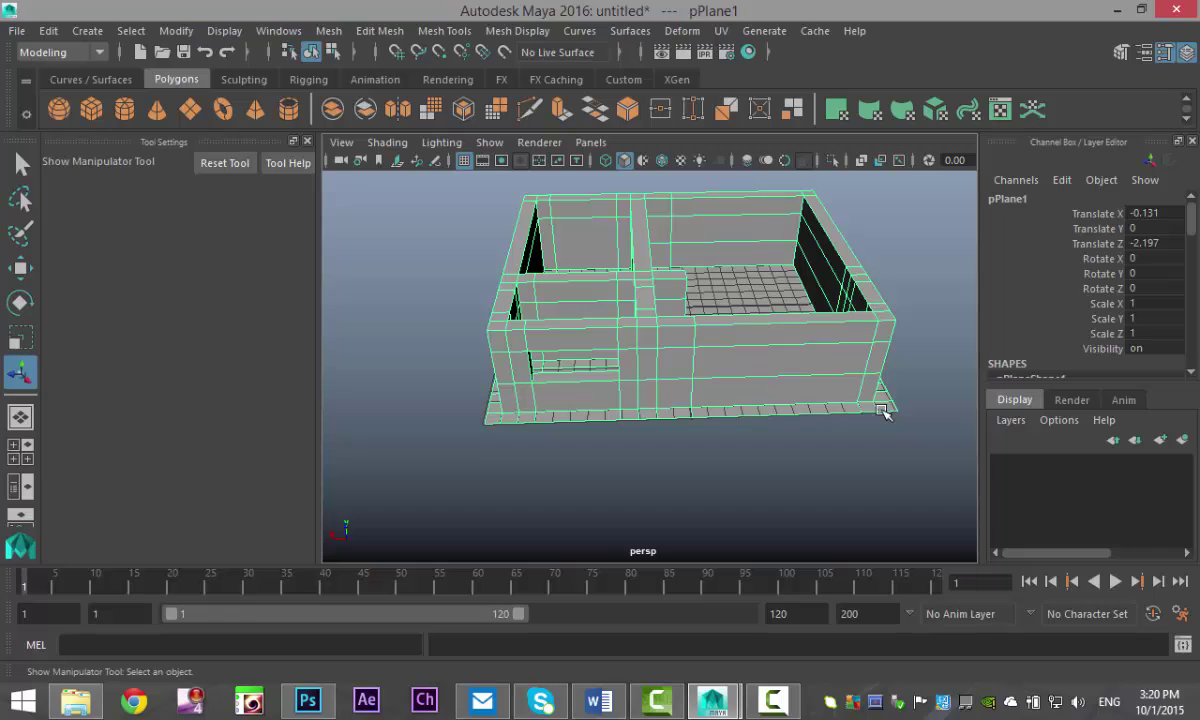
{"action": "key", "text": "ctrl+d"}
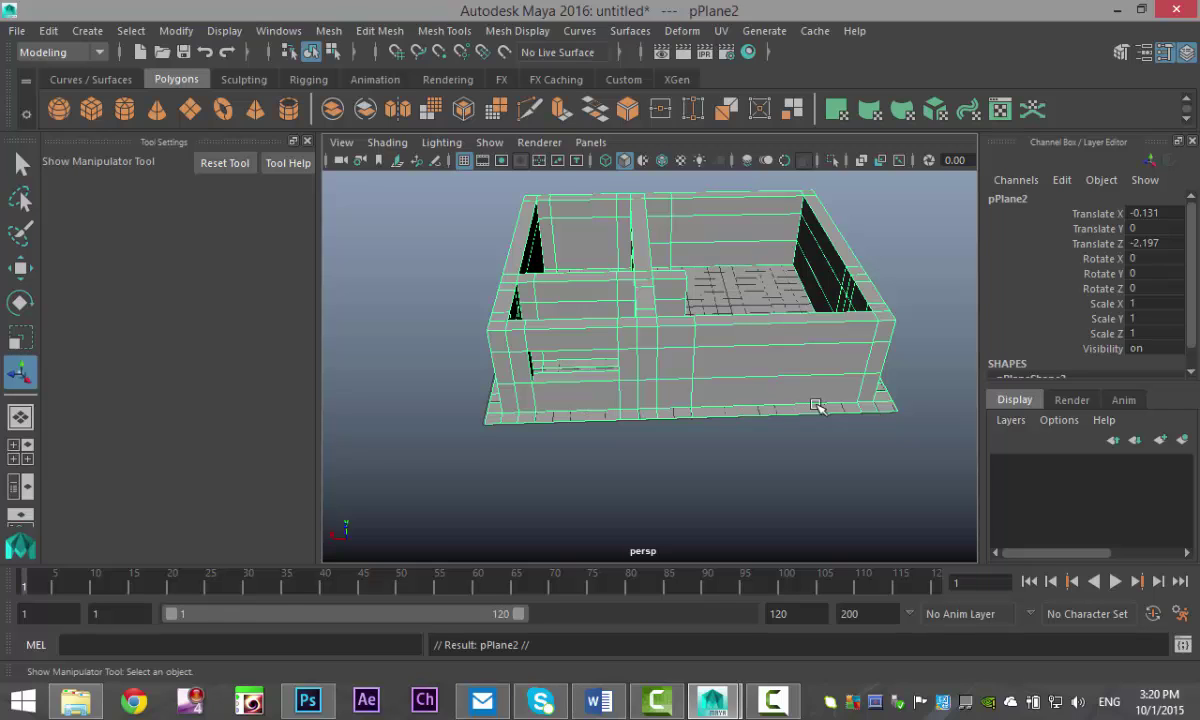
{"action": "key", "text": "w"}
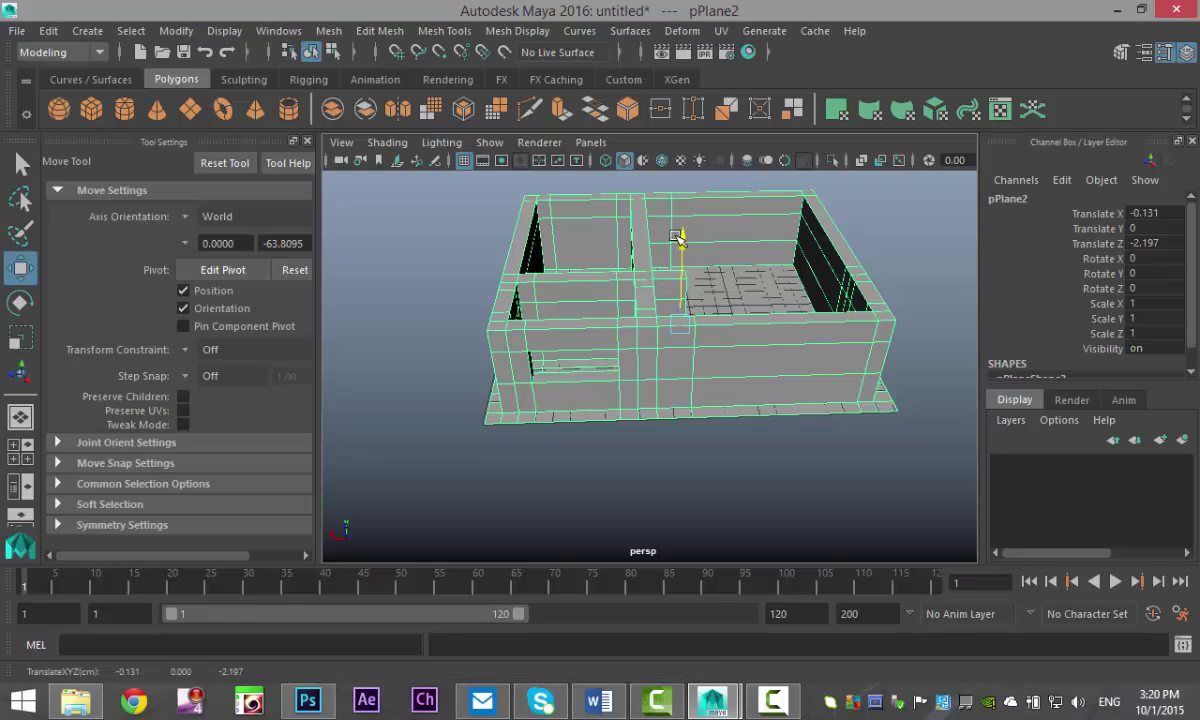
{"action": "left_click_drag", "start_coordinate": [680, 240], "coordinate": [680, 152]}
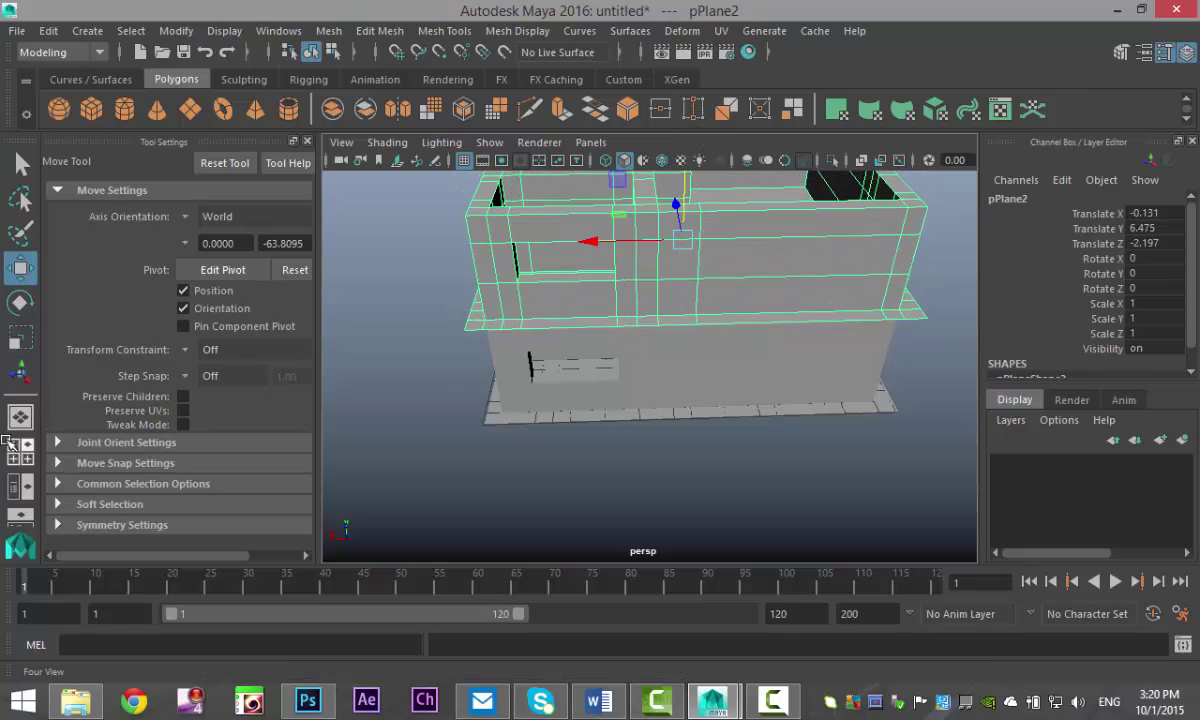
In the side view, lower the copied storey to about 5.83 in Y so its floor rests on the lower walls.
{"action": "left_click", "coordinate": [28, 458]}
{"action": "key", "text": "space"}
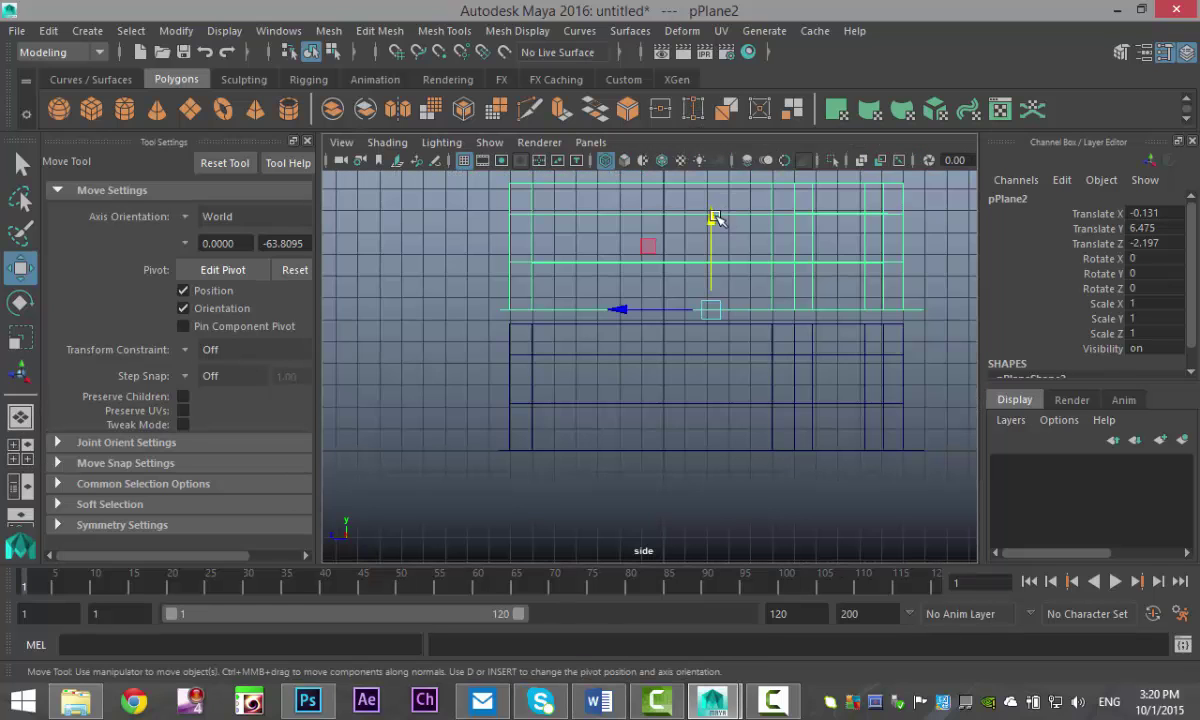
{"action": "left_click_drag", "start_coordinate": [716, 219], "coordinate": [716, 234]}
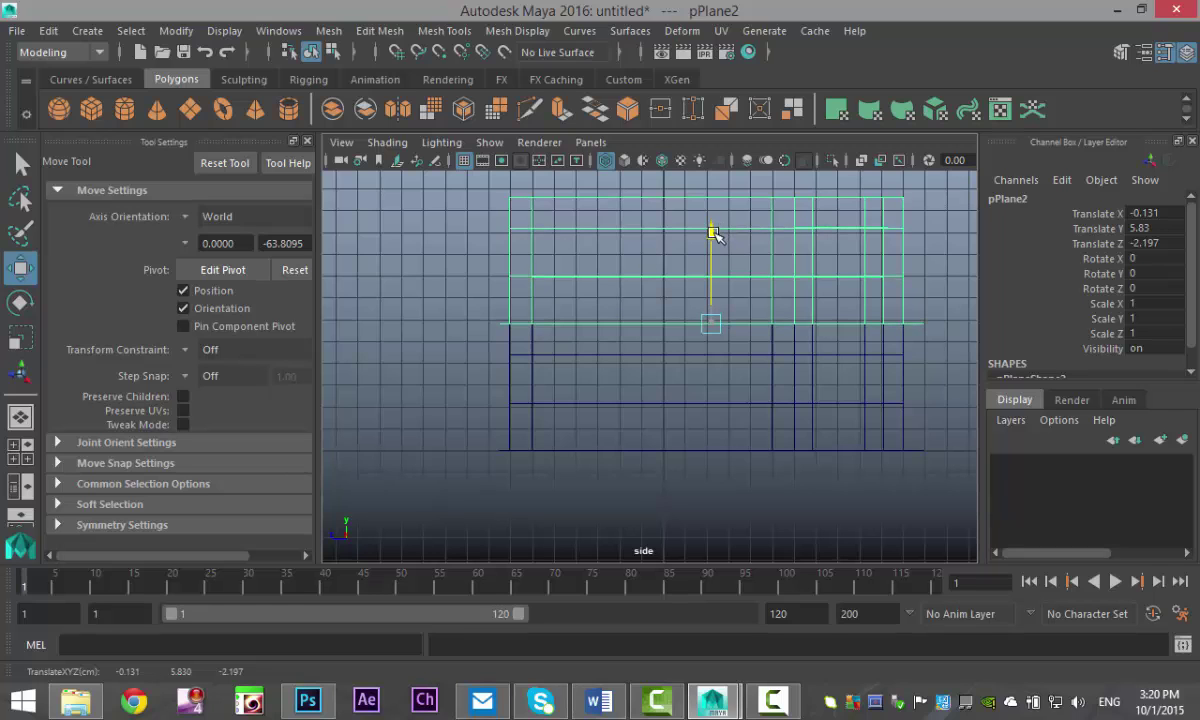
{"action": "left_click", "coordinate": [21, 451]}
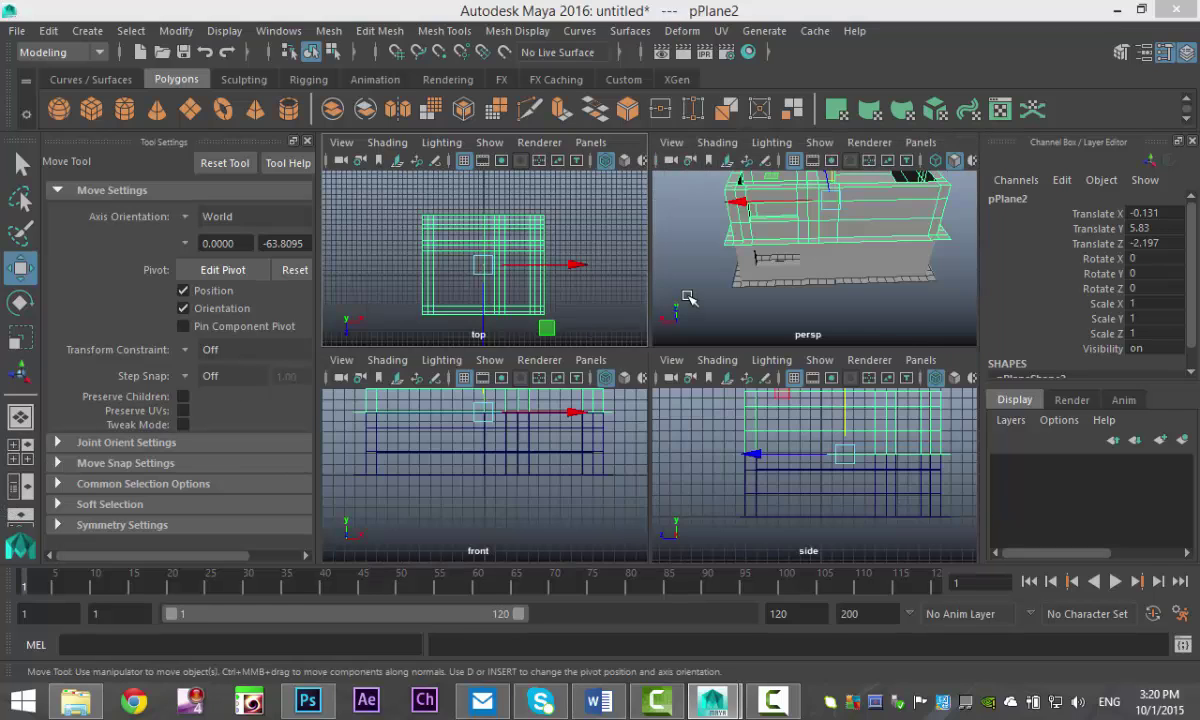
{"action": "key", "text": "space"}
Delete the strip of floor faces that overhangs the outside of the upper storey's walls on all sides.
{"action": "left_click_drag", "start_coordinate": [563, 472], "coordinate": [471, 415], "text": "alt"}
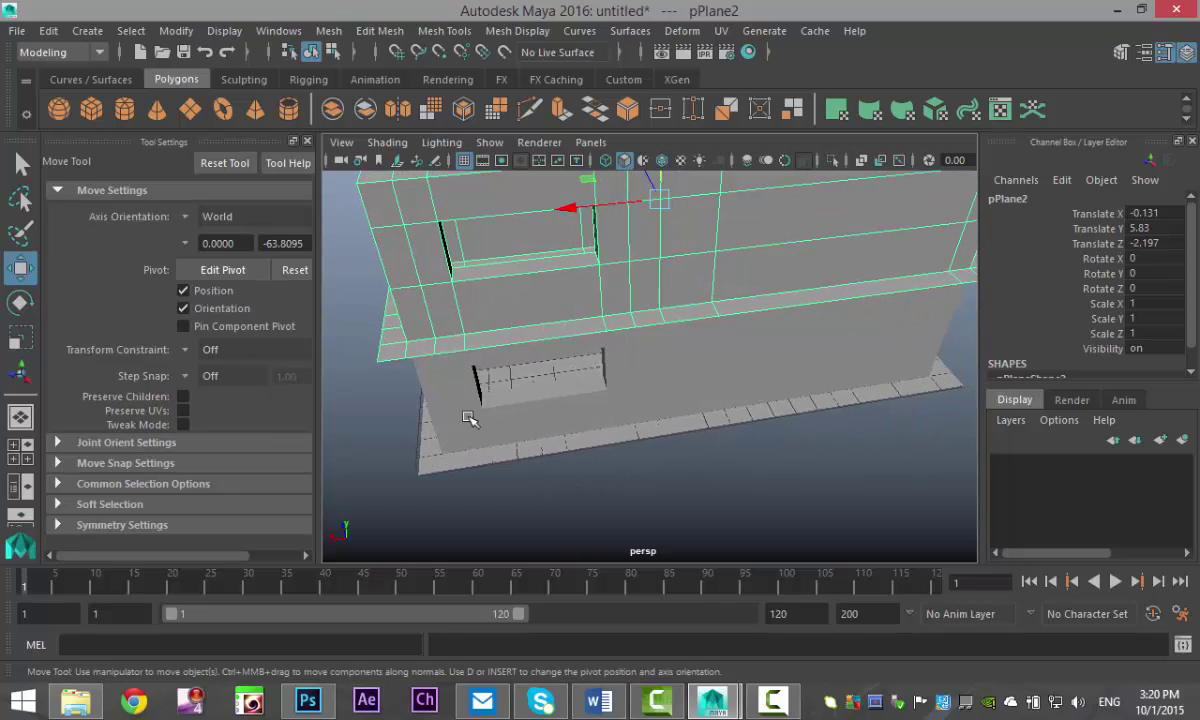
{"action": "left_click", "coordinate": [311, 142]}
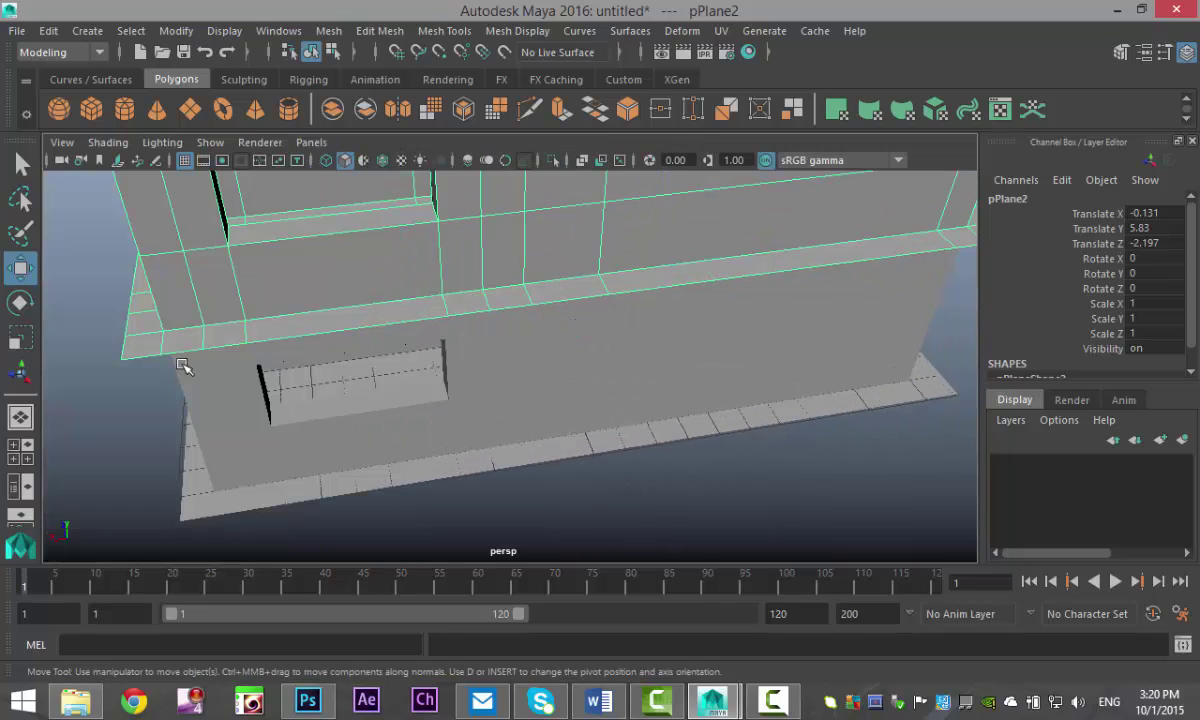
{"action": "right_click_drag", "start_coordinate": [137, 345], "coordinate": [152, 218]}
{"action": "left_click", "coordinate": [142, 348]}
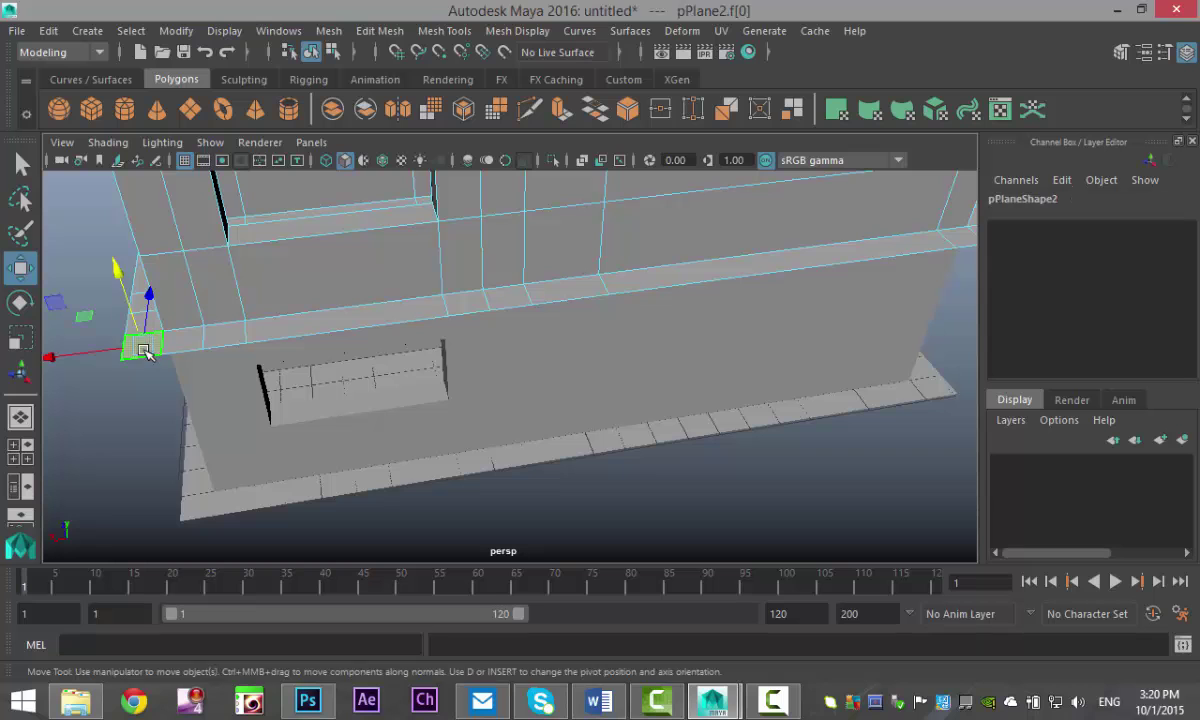
{"action": "left_click_drag", "start_coordinate": [663, 483], "coordinate": [544, 525], "text": "alt"}
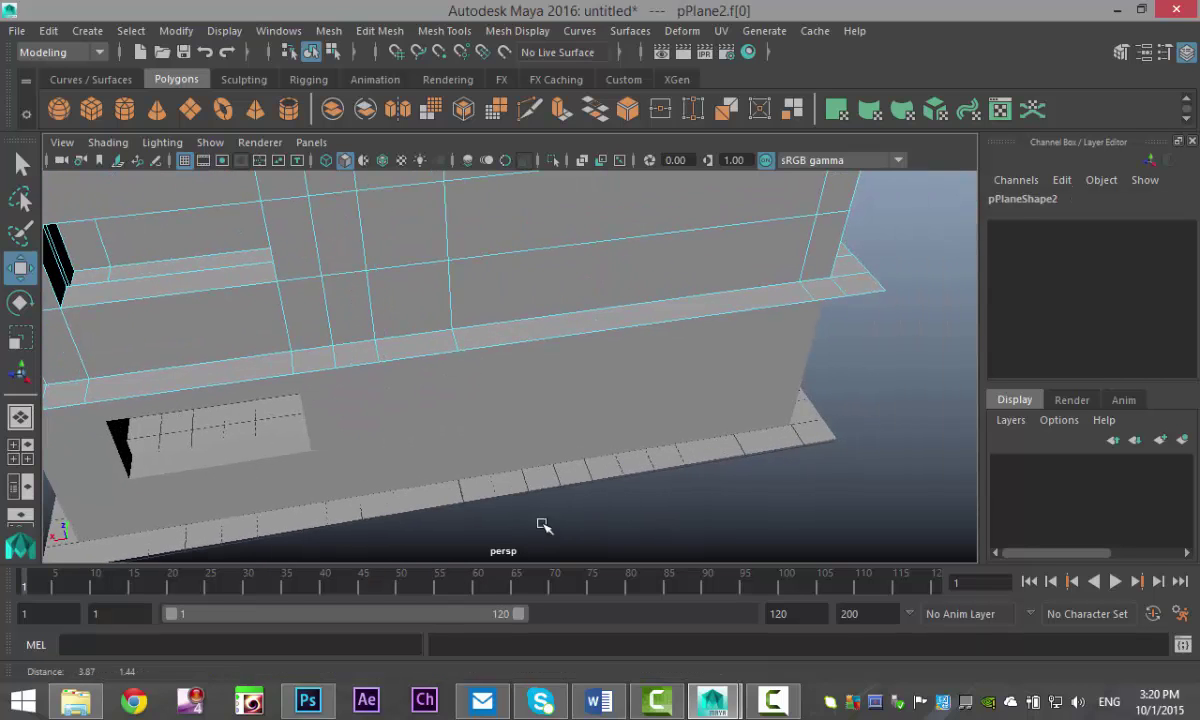
{"action": "left_click", "coordinate": [865, 288]}
{"action": "left_click_drag", "start_coordinate": [758, 375], "coordinate": [815, 354], "text": "alt"}
{"action": "left_click", "coordinate": [805, 343], "text": "shift"}
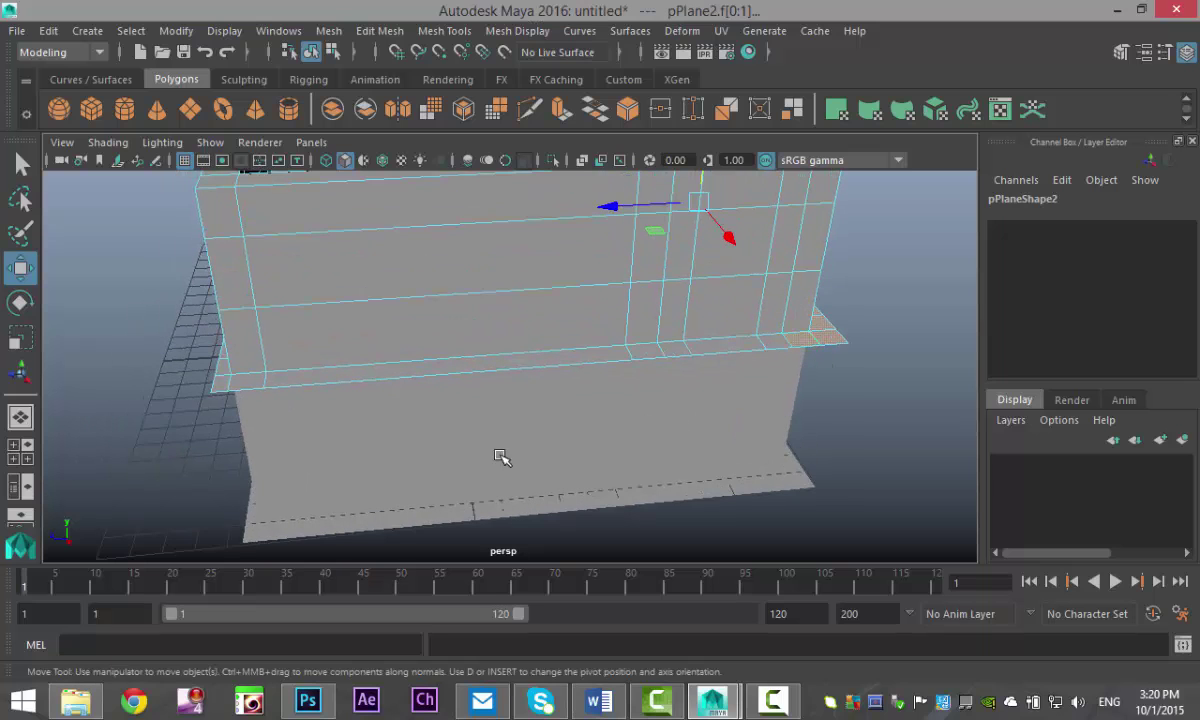
{"action": "double_click", "coordinate": [222, 385], "text": "shift"}
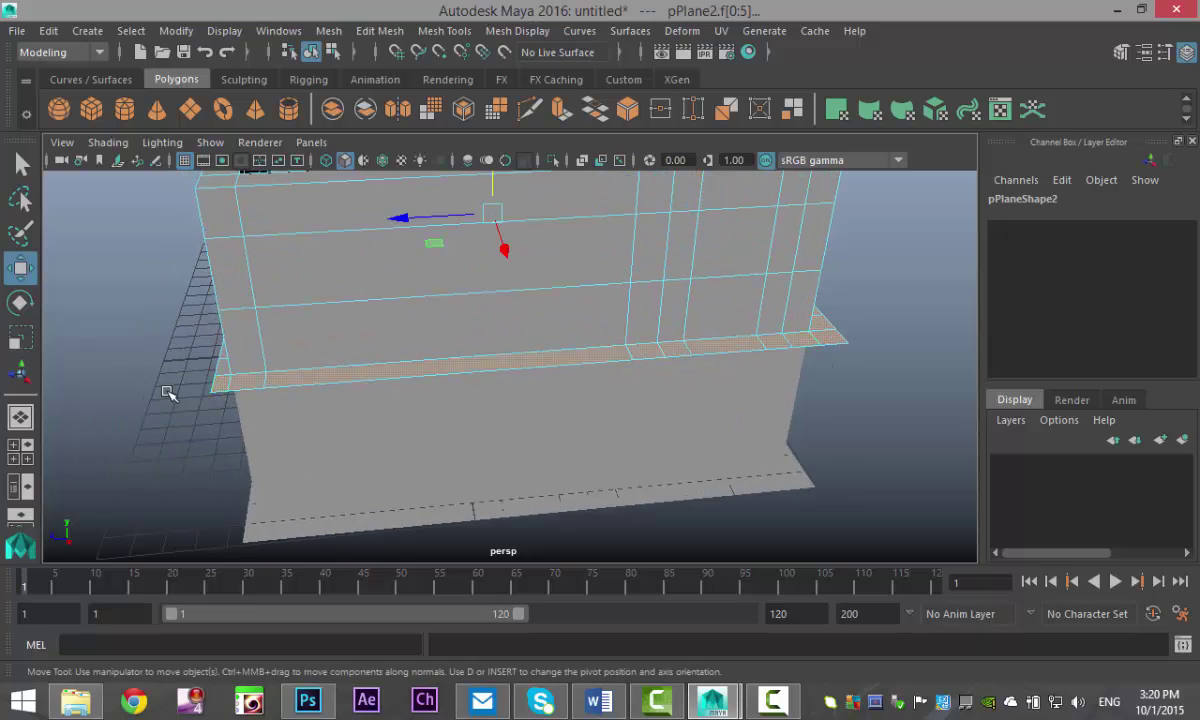
{"action": "left_click_drag", "start_coordinate": [168, 392], "coordinate": [460, 378], "text": "alt"}
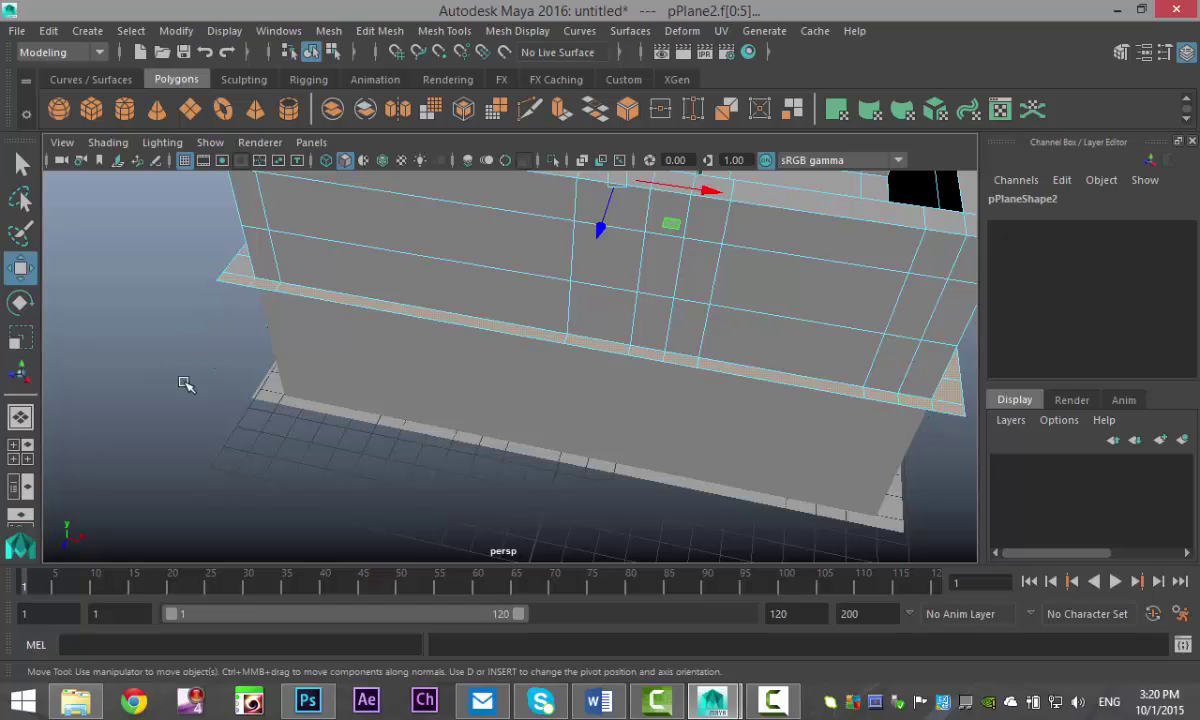
{"action": "left_click_drag", "start_coordinate": [185, 384], "coordinate": [661, 461], "text": "alt"}
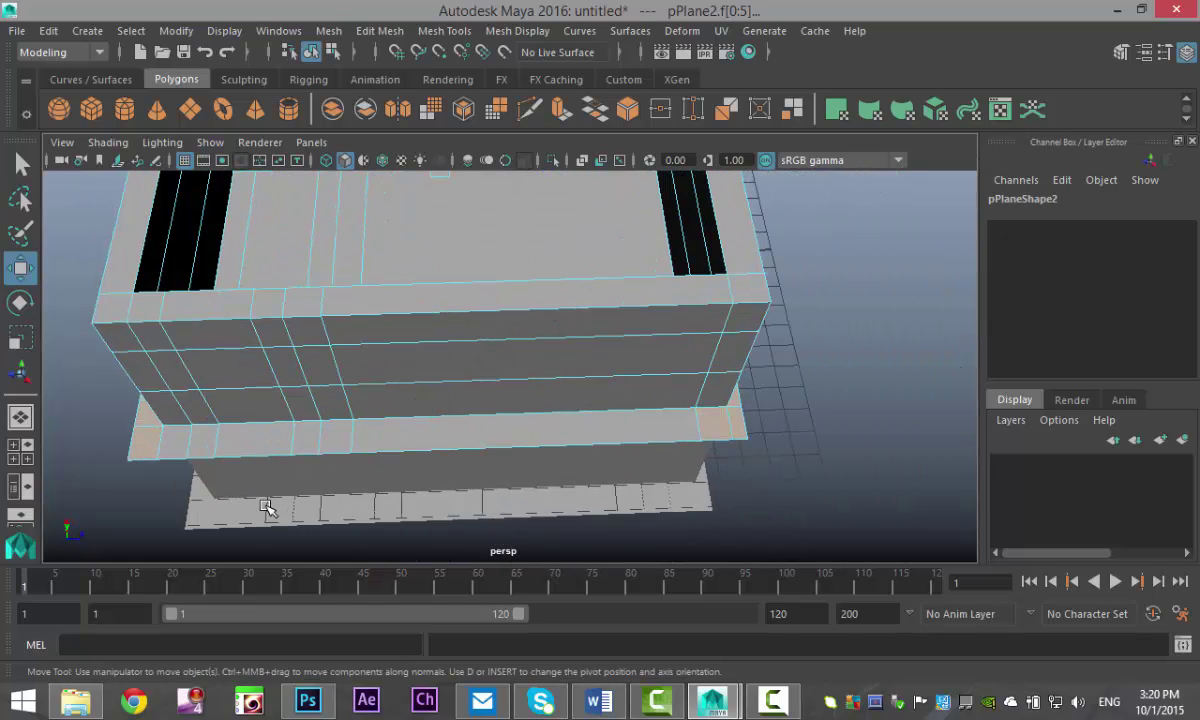
{"action": "left_click", "coordinate": [537, 515]}
{"action": "scroll", "coordinate": [688, 378], "scroll_direction": "down", "scroll_amount": 3}
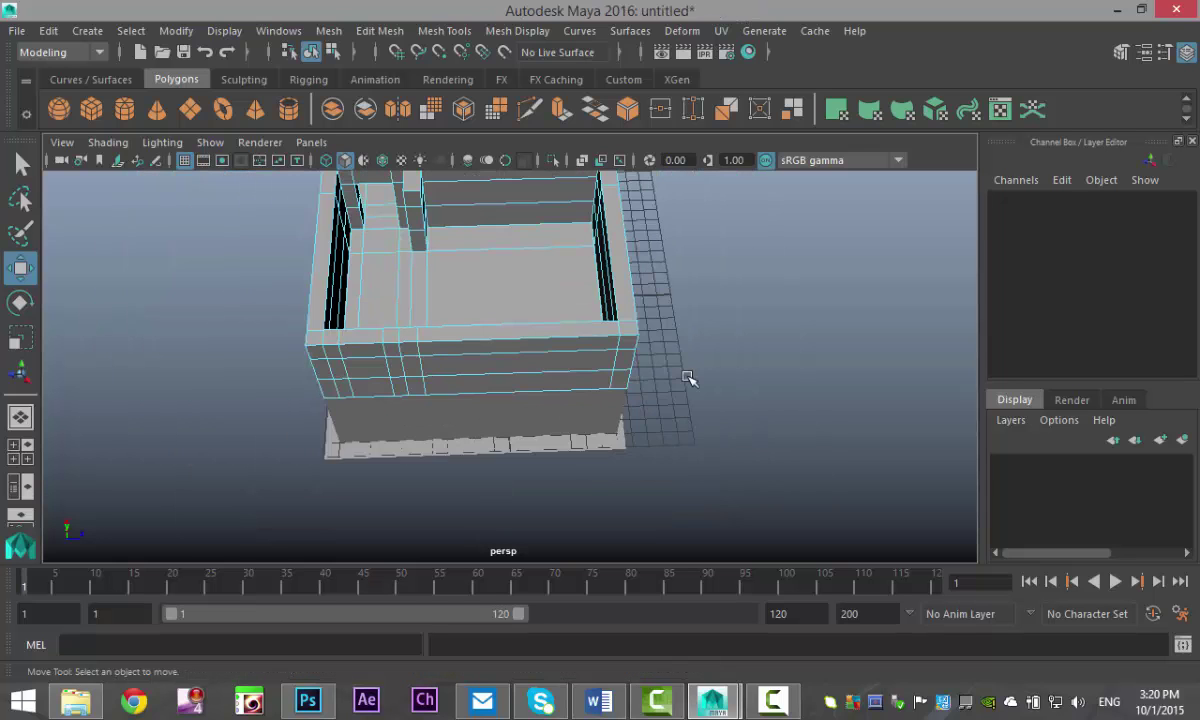
Delete the central floor face of the upper storey's small corner room to open a stairwell.
{"action": "left_click_drag", "start_coordinate": [750, 388], "coordinate": [477, 443], "text": "alt"}
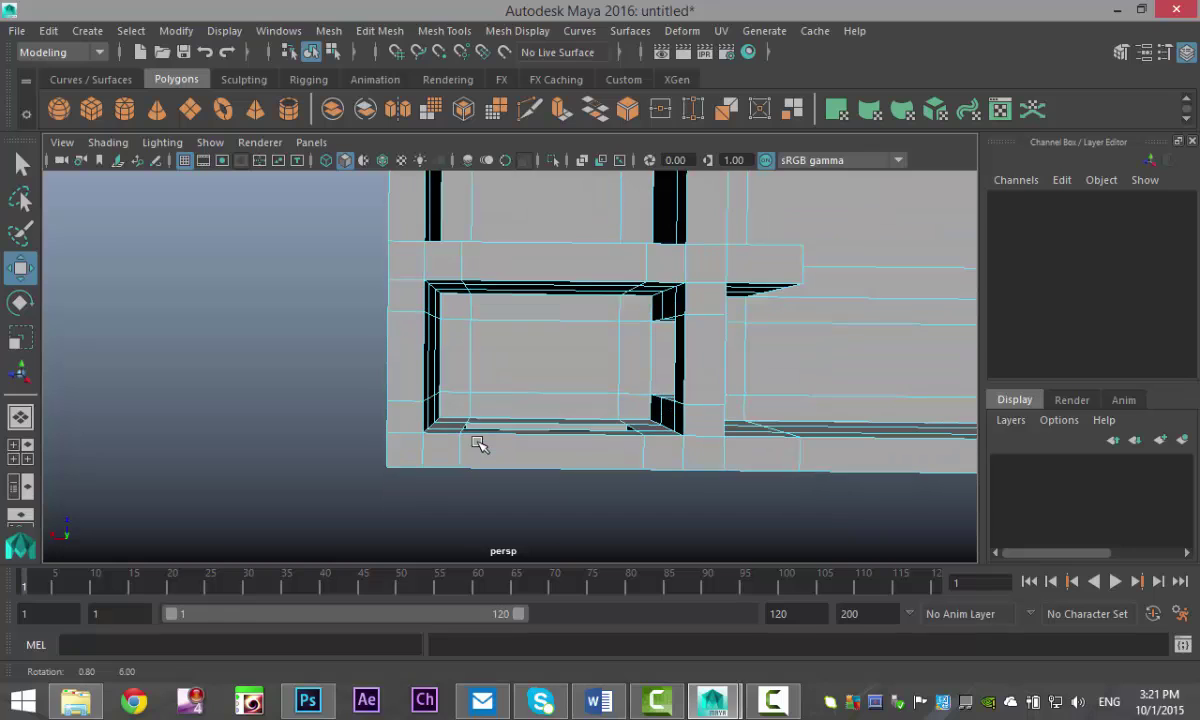
{"action": "left_click", "coordinate": [521, 364]}
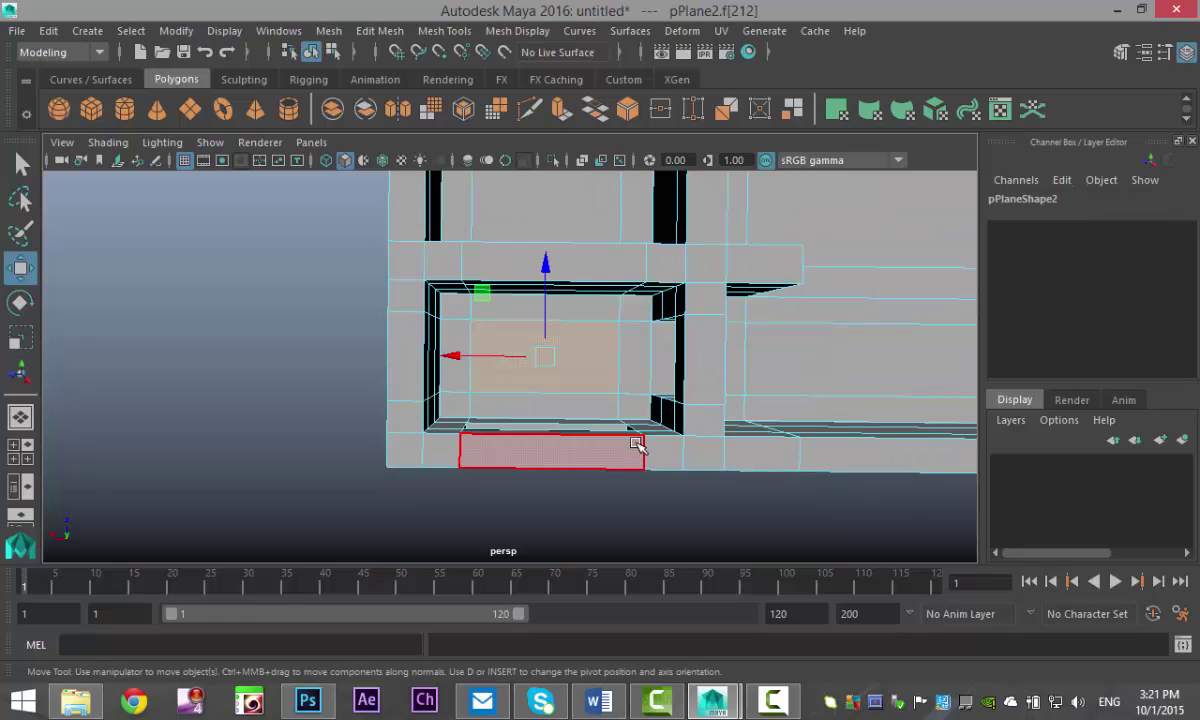
{"action": "key", "text": "Delete"}
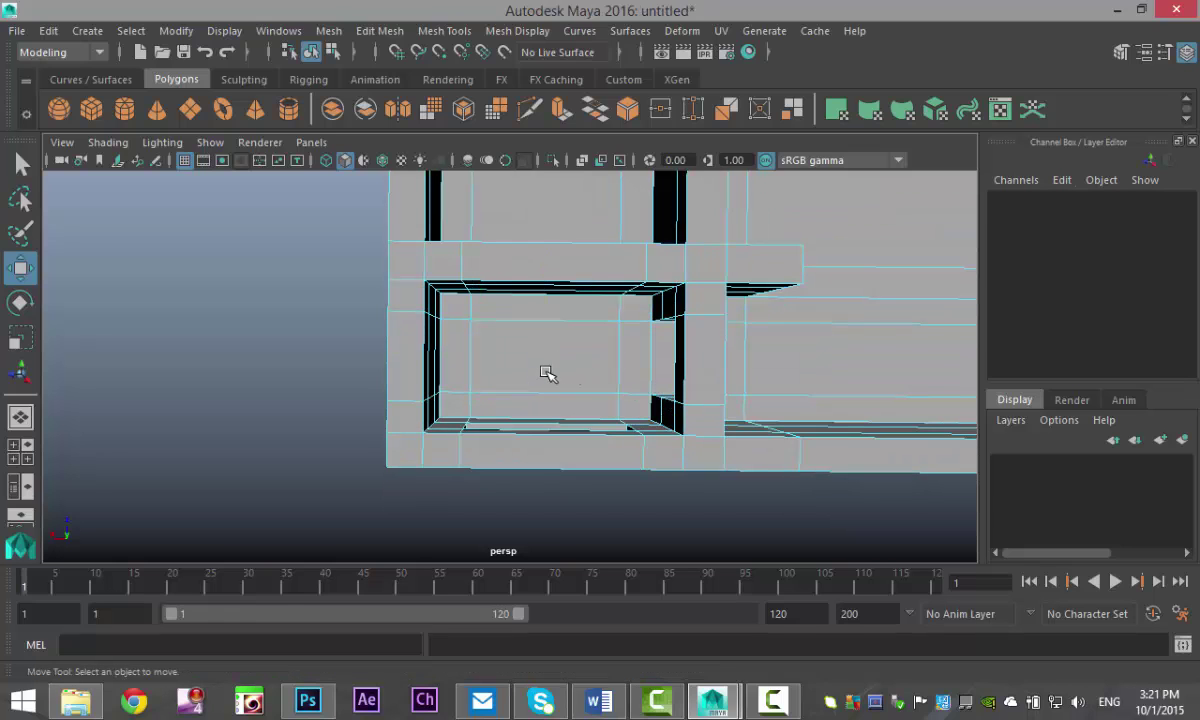
Examine the stairwell opening and the stacked storeys from below, inside and outside the building.
{"action": "left_click_drag", "start_coordinate": [558, 431], "coordinate": [632, 445], "text": "alt"}
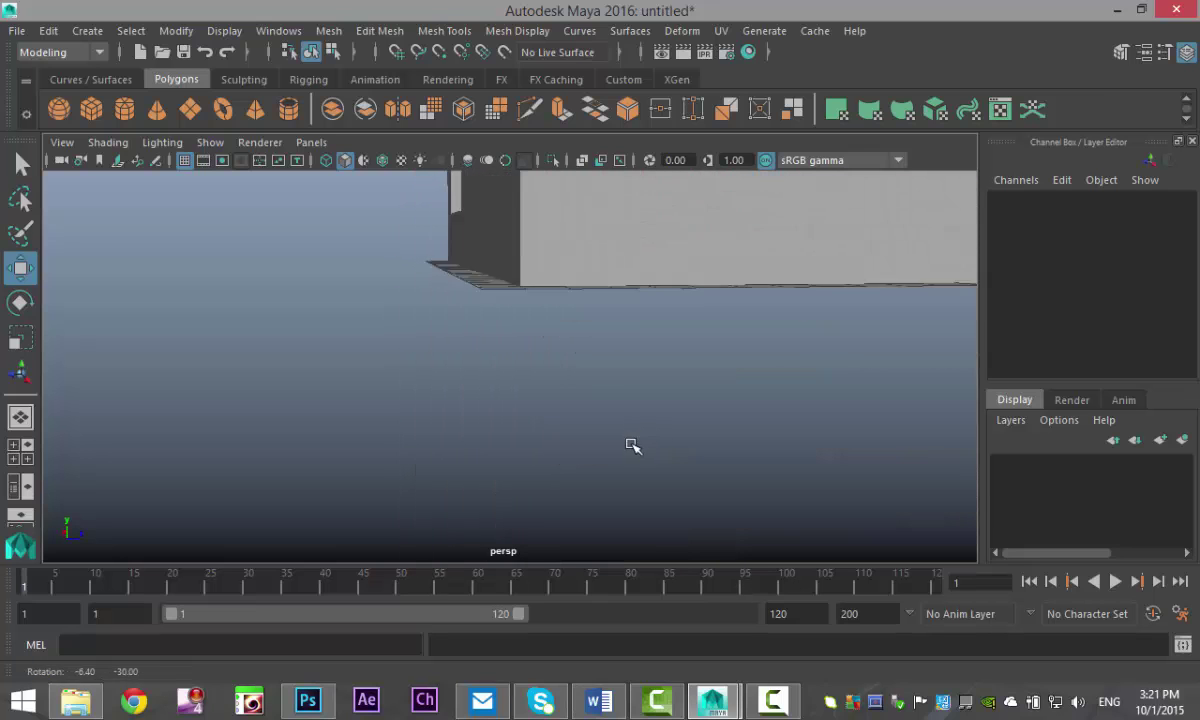
{"action": "scroll", "coordinate": [625, 445], "scroll_direction": "up", "scroll_amount": 10}
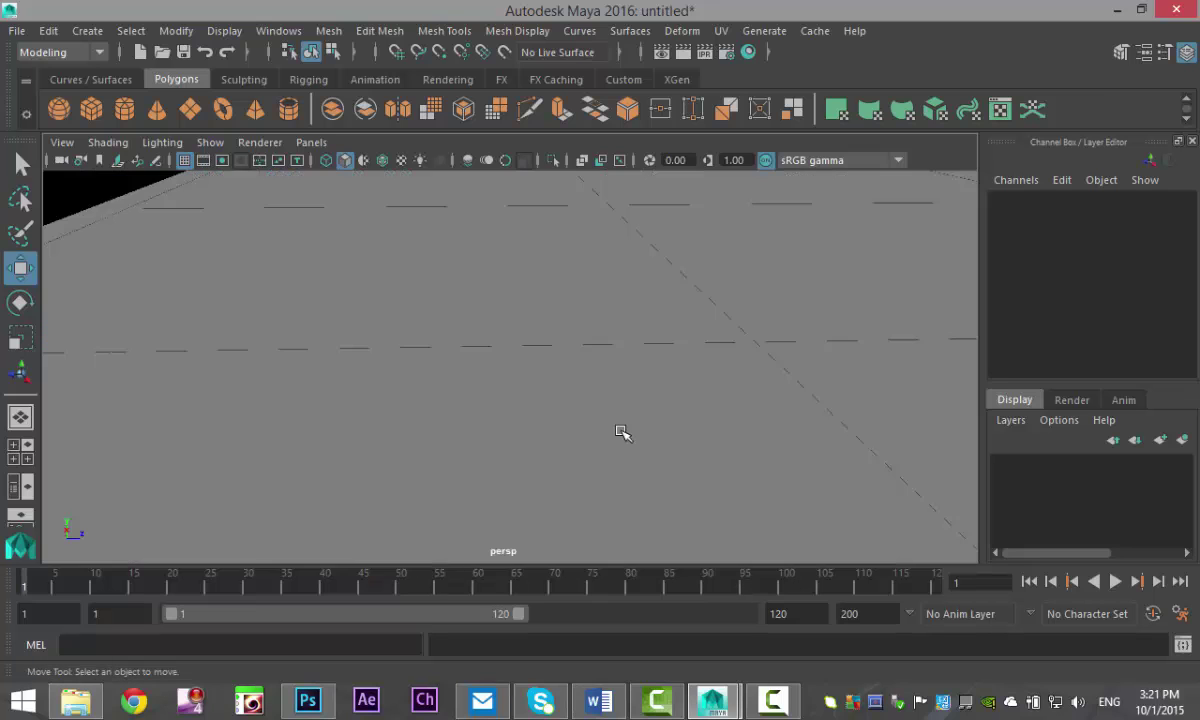
{"action": "scroll", "coordinate": [621, 433], "scroll_direction": "up", "scroll_amount": 2}
{"action": "scroll", "coordinate": [620, 433], "scroll_direction": "down", "scroll_amount": 2}
{"action": "scroll", "coordinate": [604, 425], "scroll_direction": "up", "scroll_amount": 2}
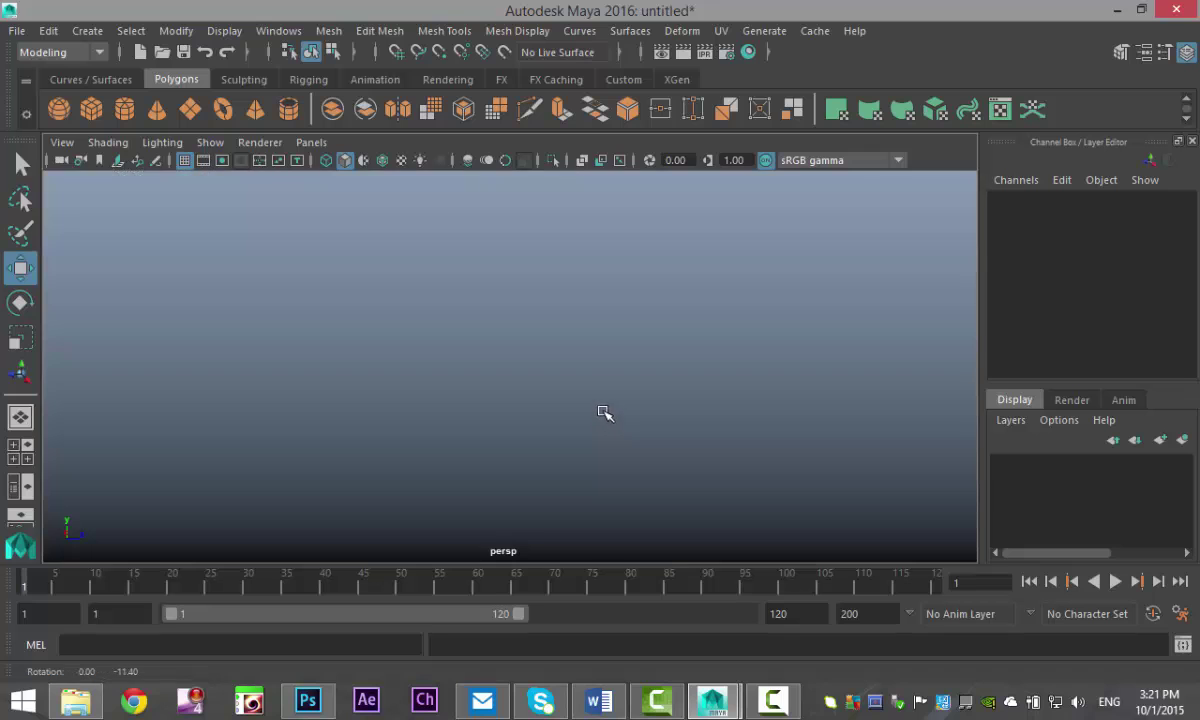
{"action": "scroll", "coordinate": [598, 450], "scroll_direction": "down", "scroll_amount": 5}
{"action": "scroll", "coordinate": [595, 490], "scroll_direction": "up", "scroll_amount": 6}
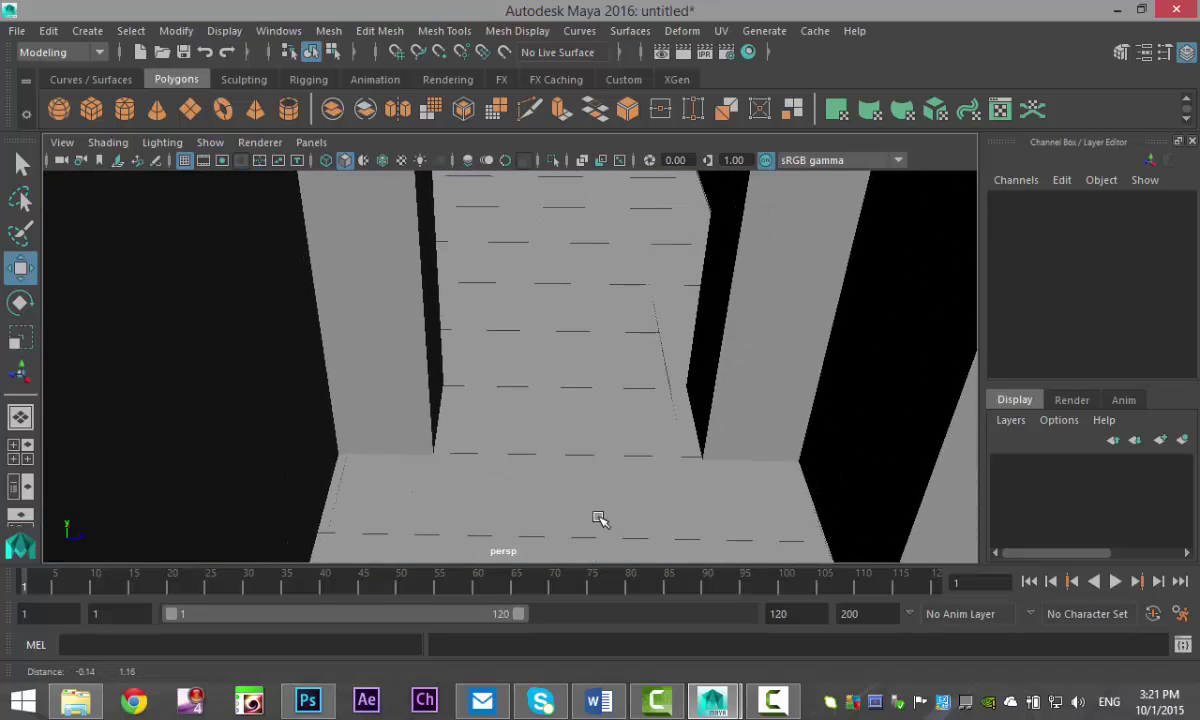
{"action": "scroll", "coordinate": [612, 543], "scroll_direction": "down", "scroll_amount": 2}
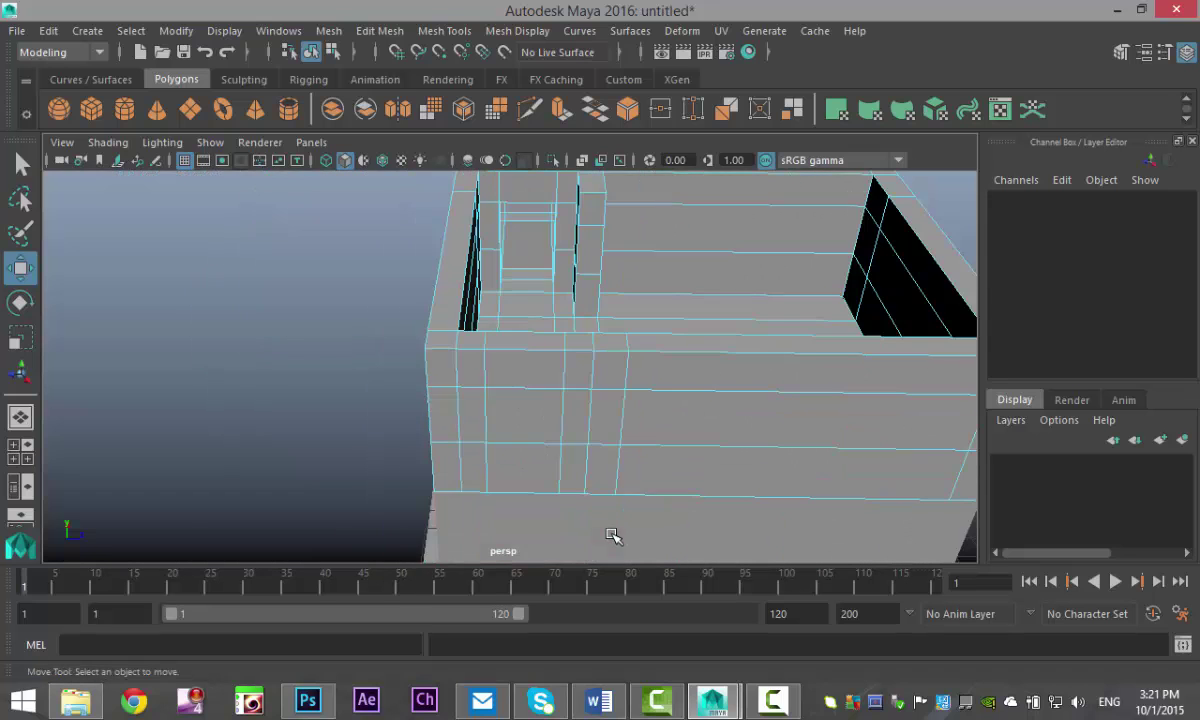
{"action": "scroll", "coordinate": [538, 482], "scroll_direction": "down", "scroll_amount": 3}
{"action": "left_click_drag", "start_coordinate": [490, 420], "coordinate": [520, 490], "text": "alt"}
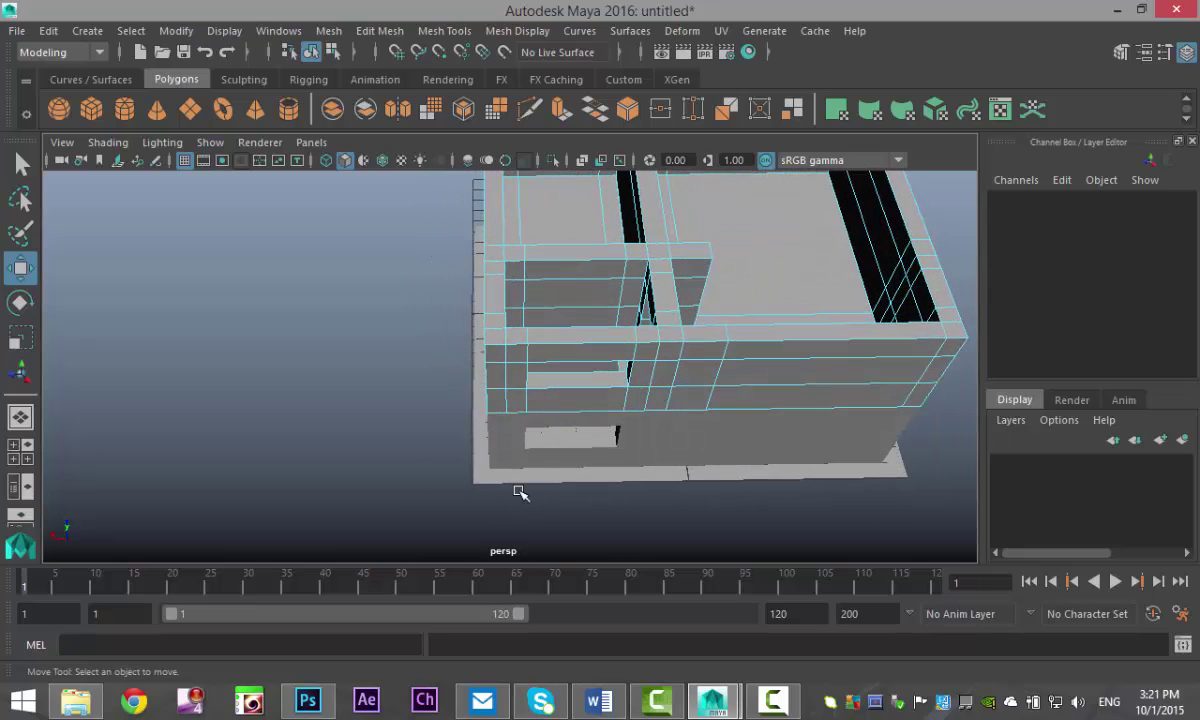
Create a thin upright polygon cube slab at the stairwell and scale it to about 0.54 in Z.
{"action": "left_click", "coordinate": [92, 110]}
{"action": "left_click_drag", "start_coordinate": [340, 401], "coordinate": [330, 305]}
{"action": "left_click_drag", "start_coordinate": [230, 386], "coordinate": [463, 416]}
{"action": "left_click_drag", "start_coordinate": [624, 466], "coordinate": [432, 504], "text": "alt"}
{"action": "key", "text": "r"}
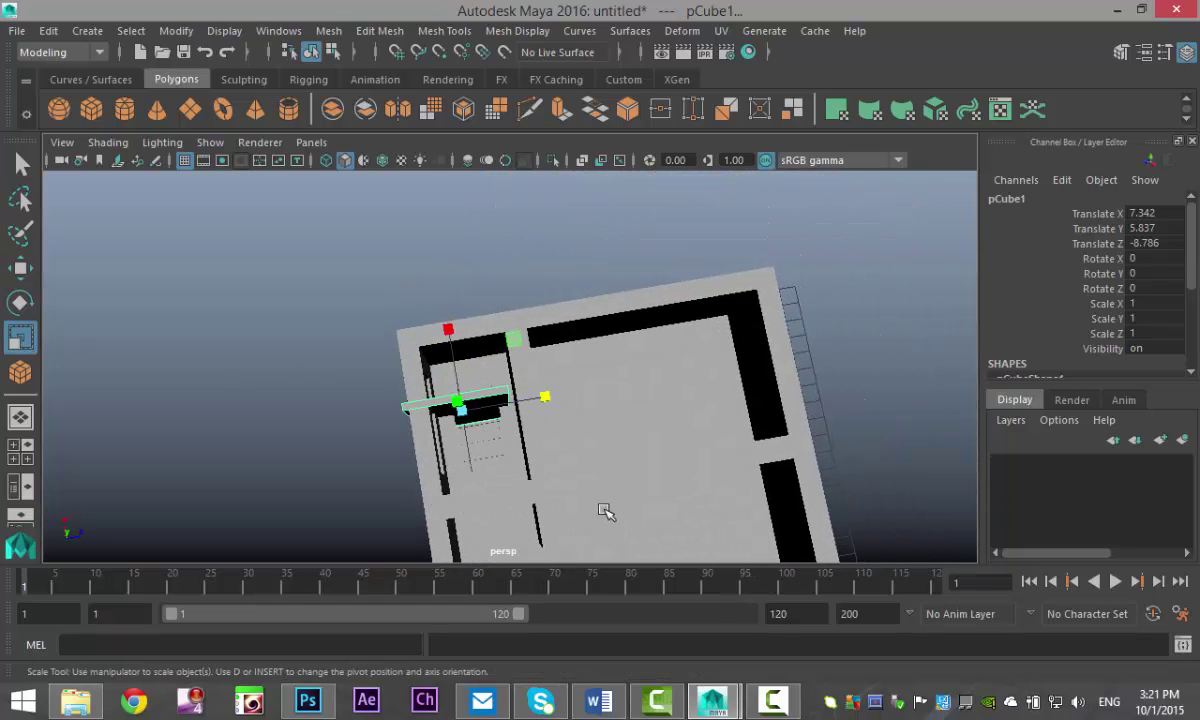
{"action": "mouse_move", "coordinate": [547, 398]}
{"action": "left_mouse_down"}
{"action": "mouse_move", "coordinate": [509, 404]}
{"action": "mouse_move", "coordinate": [566, 398]}
{"action": "left_mouse_up"}
{"action": "key", "text": "w"}
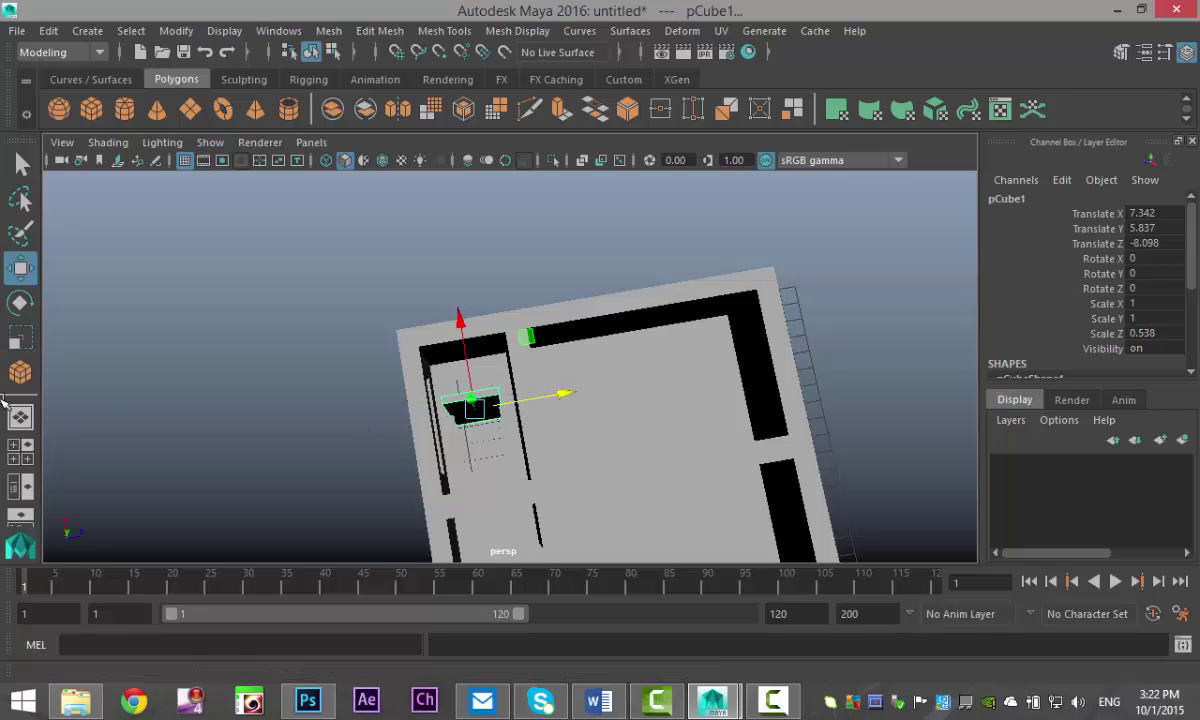
In the top view, move the slab to about -7.89 in Z and pull in its overhanging end vertices to fit the stairwell opening's width.
{"action": "left_click", "coordinate": [20, 452]}
{"action": "key", "text": "space"}
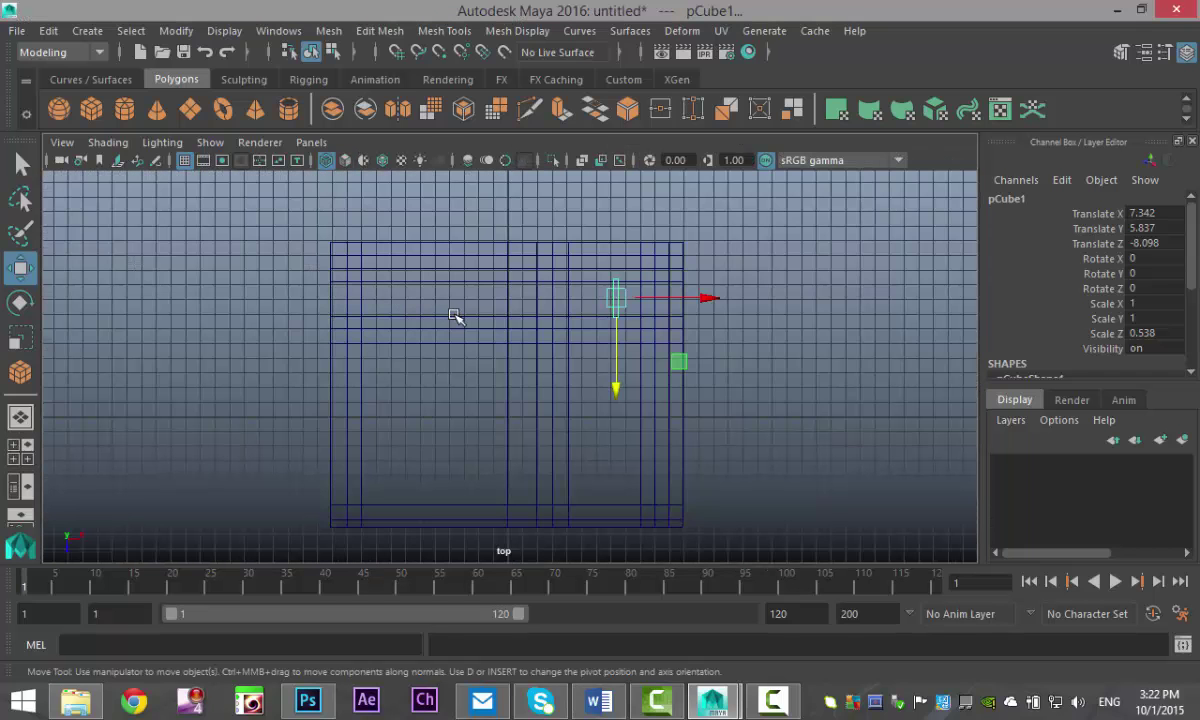
{"action": "key", "text": "f"}
{"action": "scroll", "coordinate": [450, 317], "scroll_direction": "down", "scroll_amount": 4}
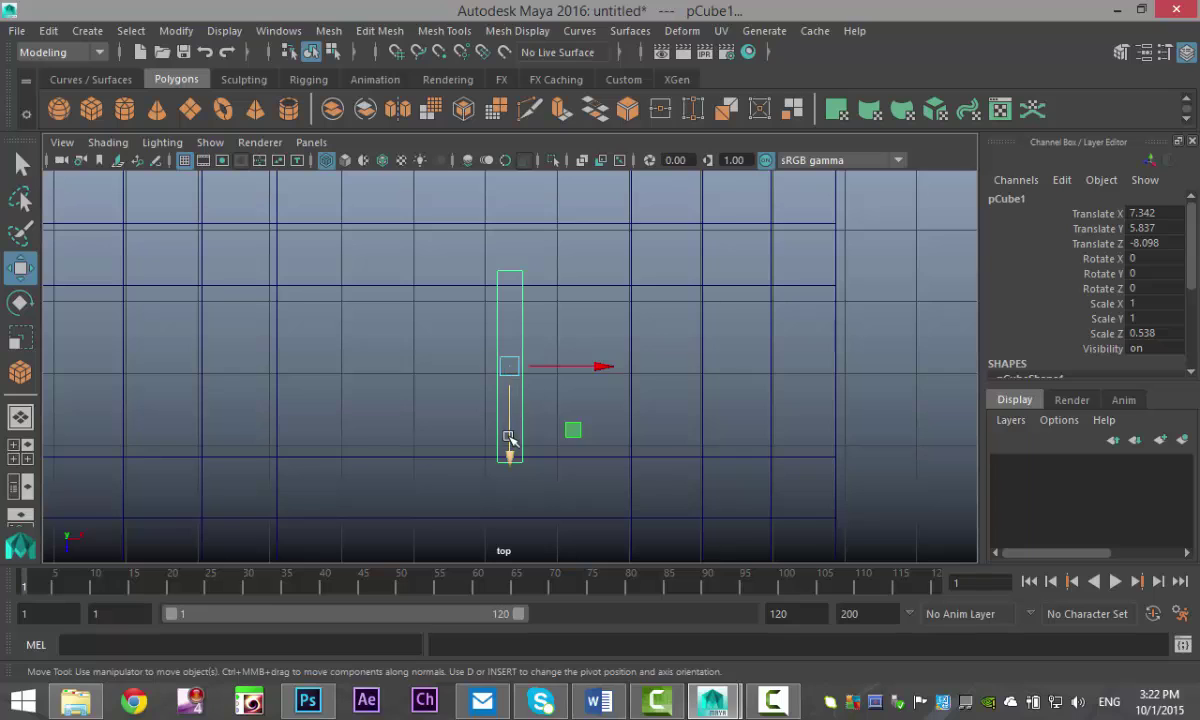
{"action": "left_click_drag", "start_coordinate": [509, 438], "coordinate": [510, 453]}
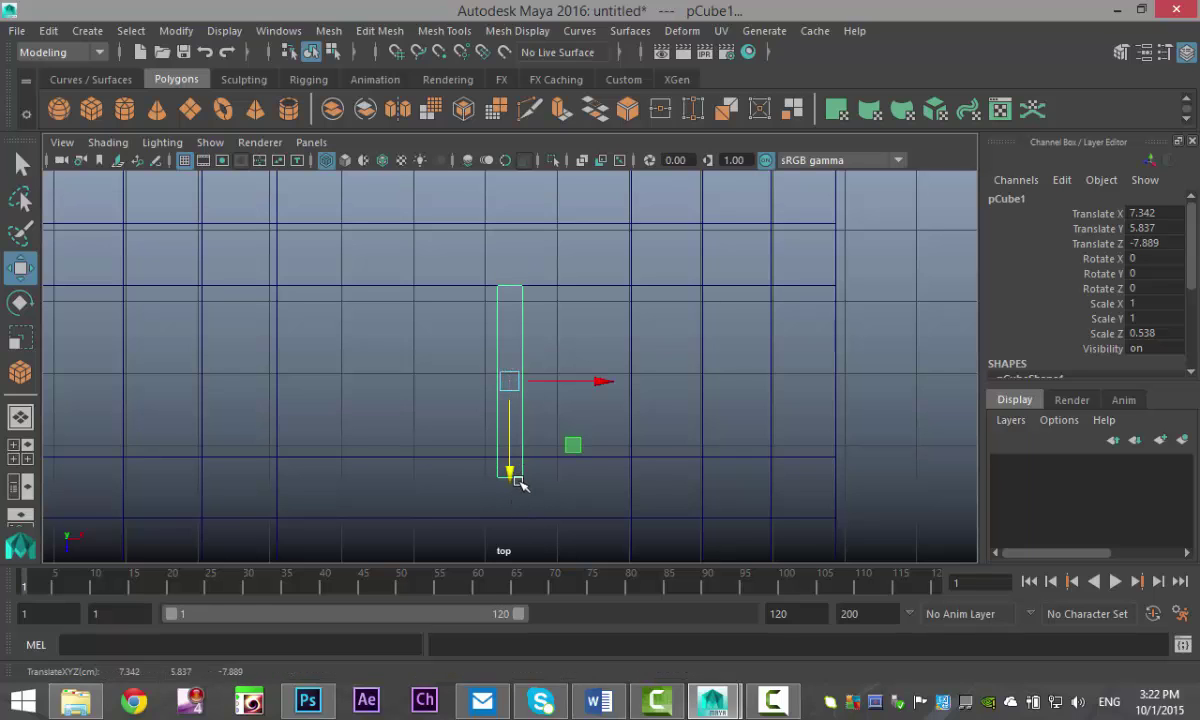
{"action": "right_click_drag", "start_coordinate": [519, 482], "coordinate": [427, 165]}
{"action": "left_click_drag", "start_coordinate": [472, 462], "coordinate": [509, 504]}
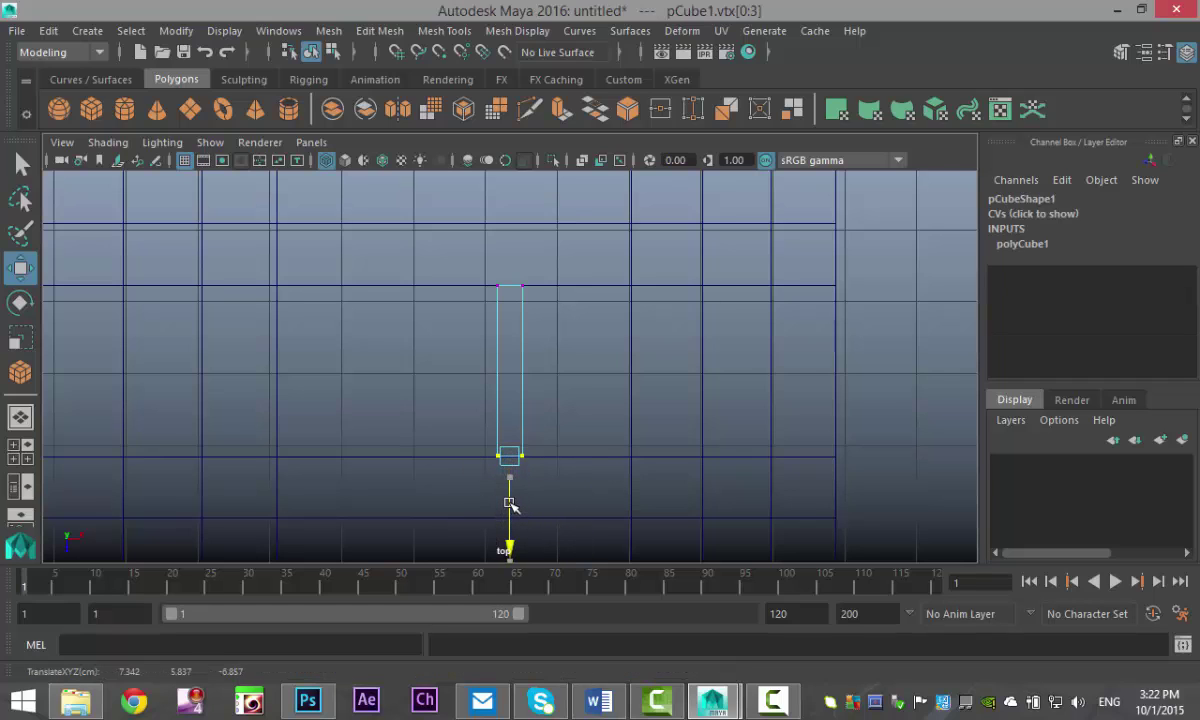
Move the whole slab to about 8.83 in X so it sits against the end edge of the stairwell opening.
{"action": "right_click_drag", "start_coordinate": [513, 378], "coordinate": [600, 131]}
{"action": "left_click_drag", "start_coordinate": [516, 383], "coordinate": [516, 383]}
{"action": "left_click_drag", "start_coordinate": [611, 384], "coordinate": [713, 401]}
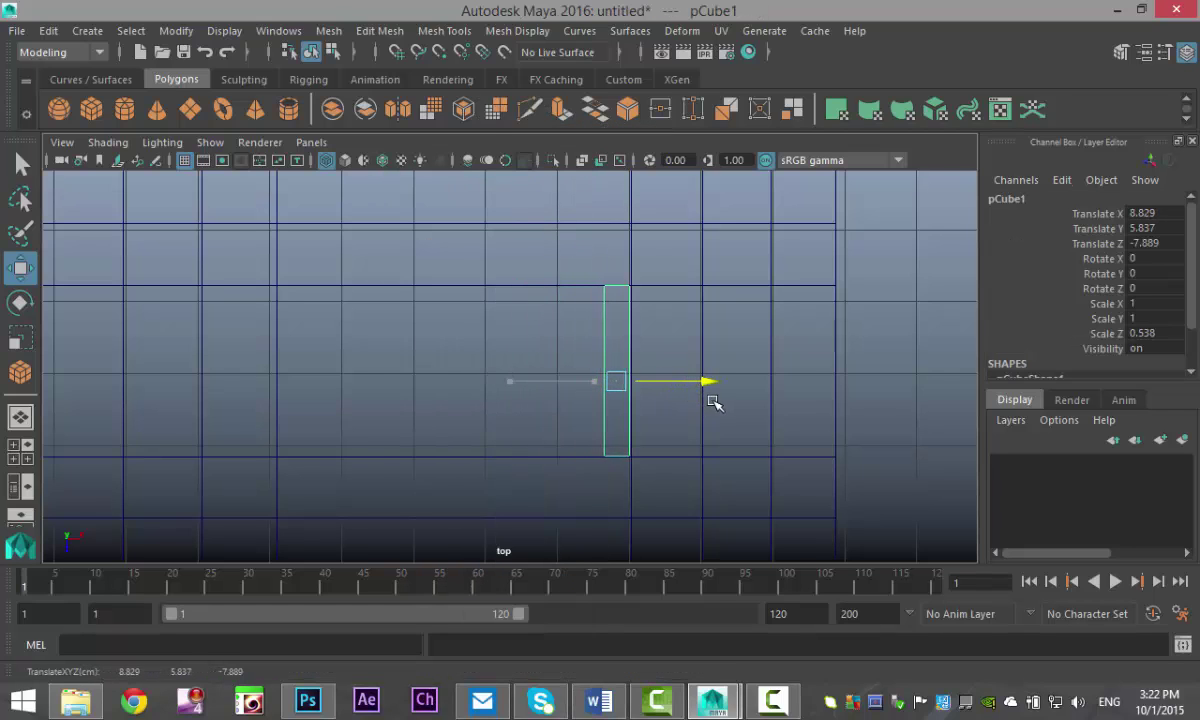
{"action": "left_click", "coordinate": [20, 419]}
{"action": "key", "text": "space"}
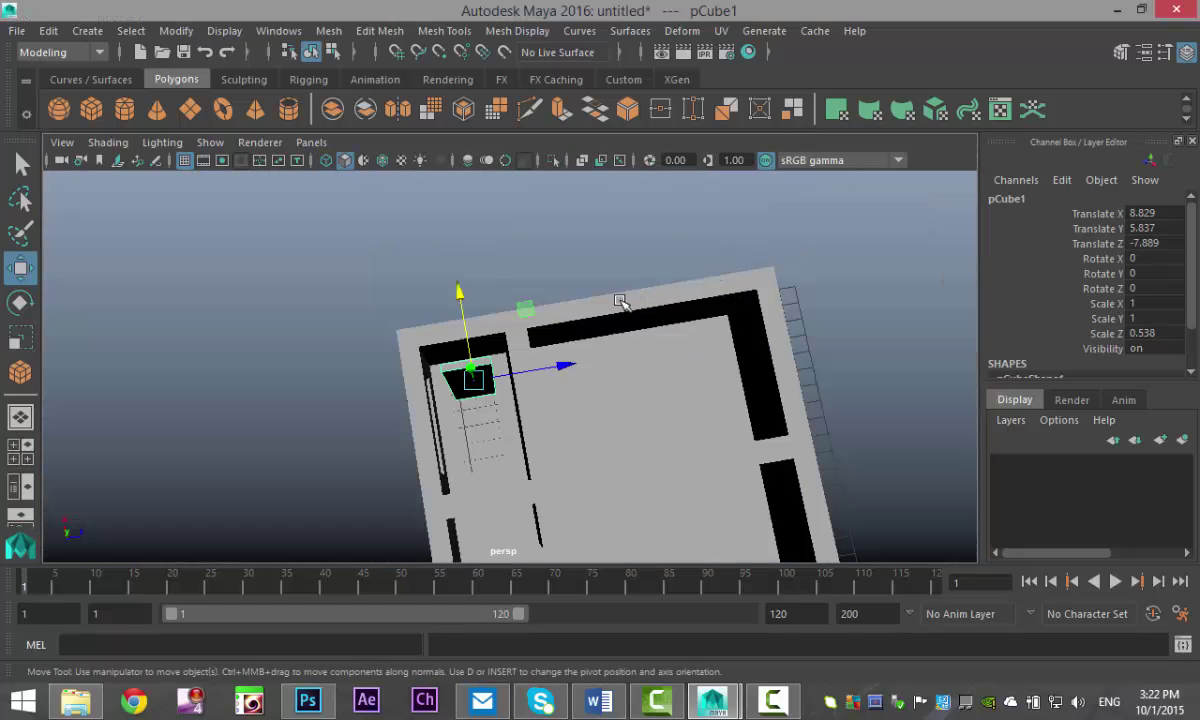
Lower the slab to about 0.07 in Y and raise its bottom vertices to ground-floor level.
{"action": "left_click_drag", "start_coordinate": [545, 393], "coordinate": [508, 440], "text": "alt"}
{"action": "left_click_drag", "start_coordinate": [452, 314], "coordinate": [483, 406]}
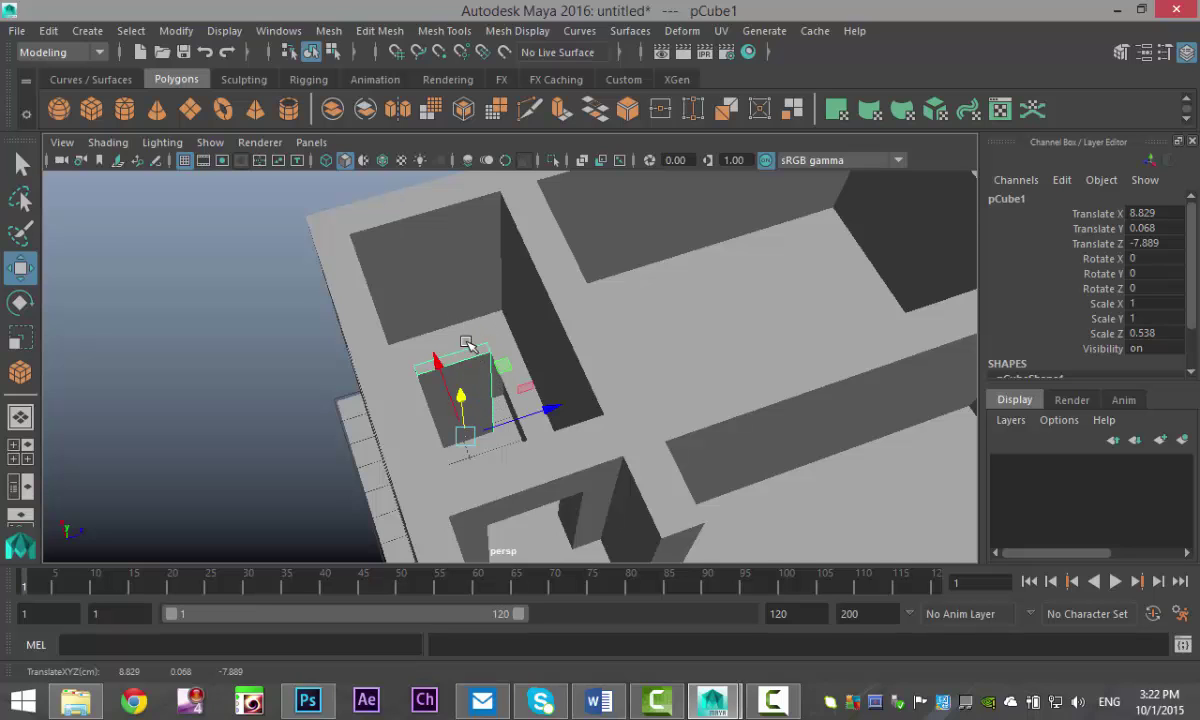
{"action": "left_click_drag", "start_coordinate": [444, 424], "coordinate": [528, 482], "text": "alt"}
{"action": "right_click_drag", "start_coordinate": [530, 160], "coordinate": [428, 156]}
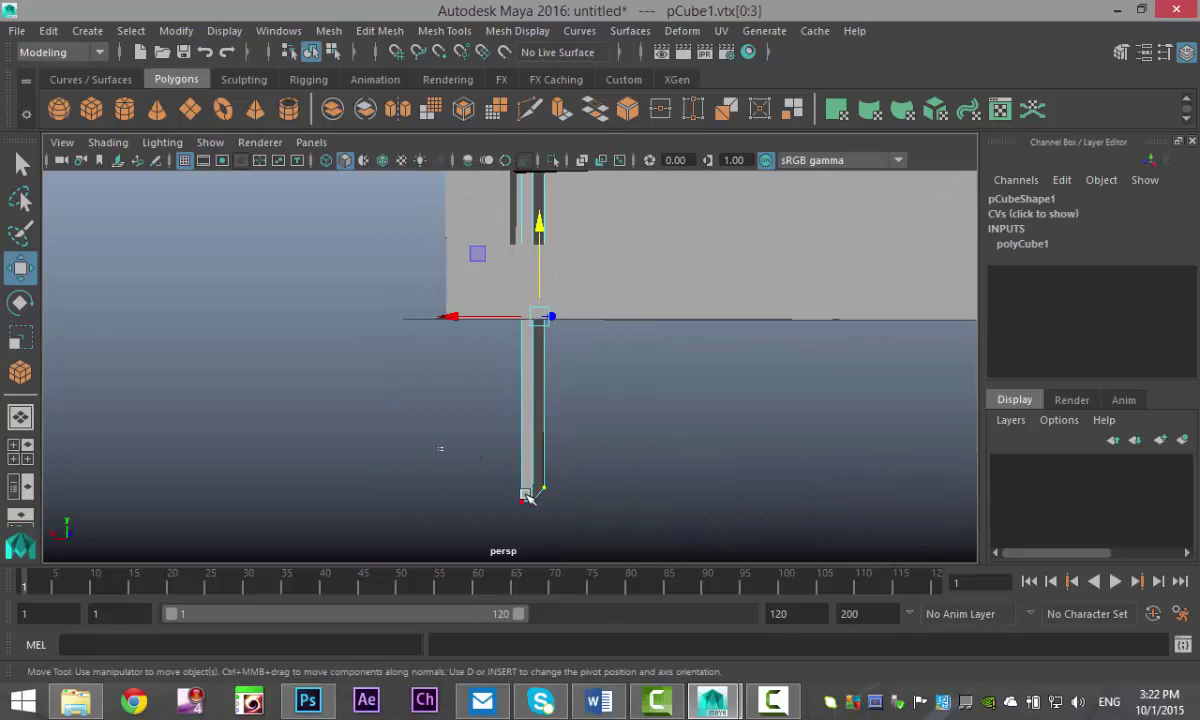
{"action": "left_click_drag", "start_coordinate": [412, 420], "coordinate": [595, 528]}
{"action": "left_click_drag", "start_coordinate": [536, 403], "coordinate": [536, 226]}
Fine-tune the height of the slab's bottom vertices to about -0.01 in Y at the ground floor.
{"action": "left_click_drag", "start_coordinate": [567, 415], "coordinate": [415, 514], "text": "alt"}
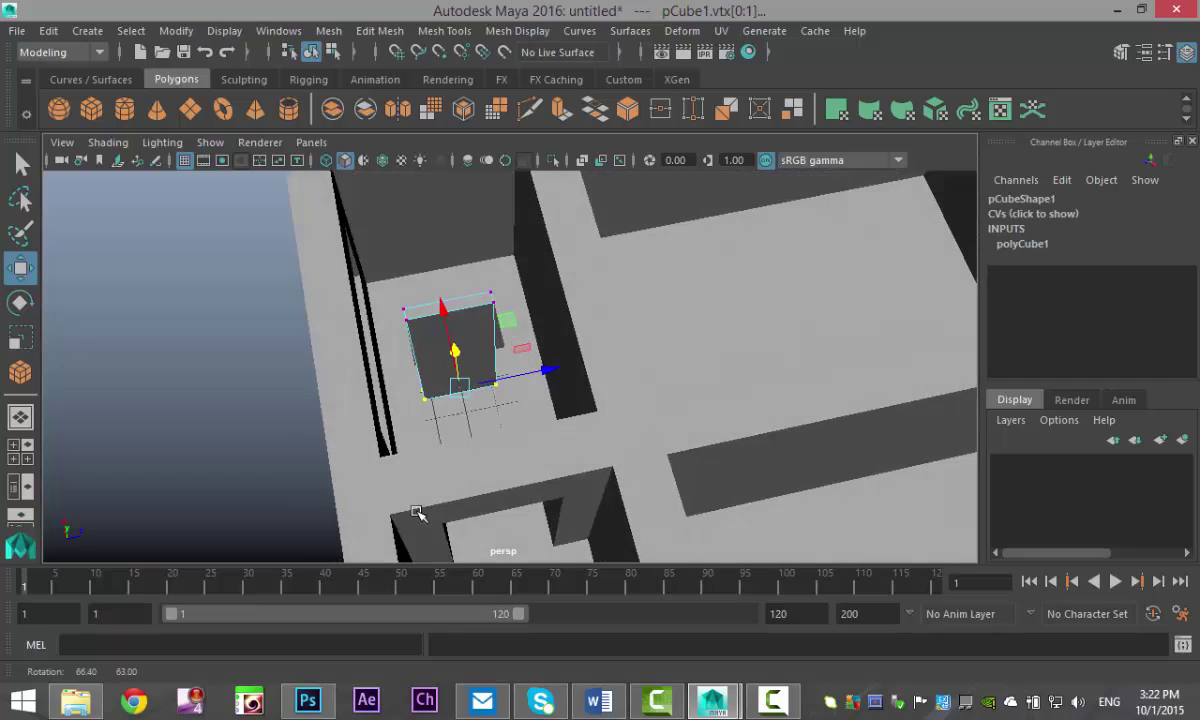
{"action": "left_click_drag", "start_coordinate": [446, 310], "coordinate": [449, 318]}
{"action": "left_click_drag", "start_coordinate": [440, 410], "coordinate": [440, 438], "text": "alt"}
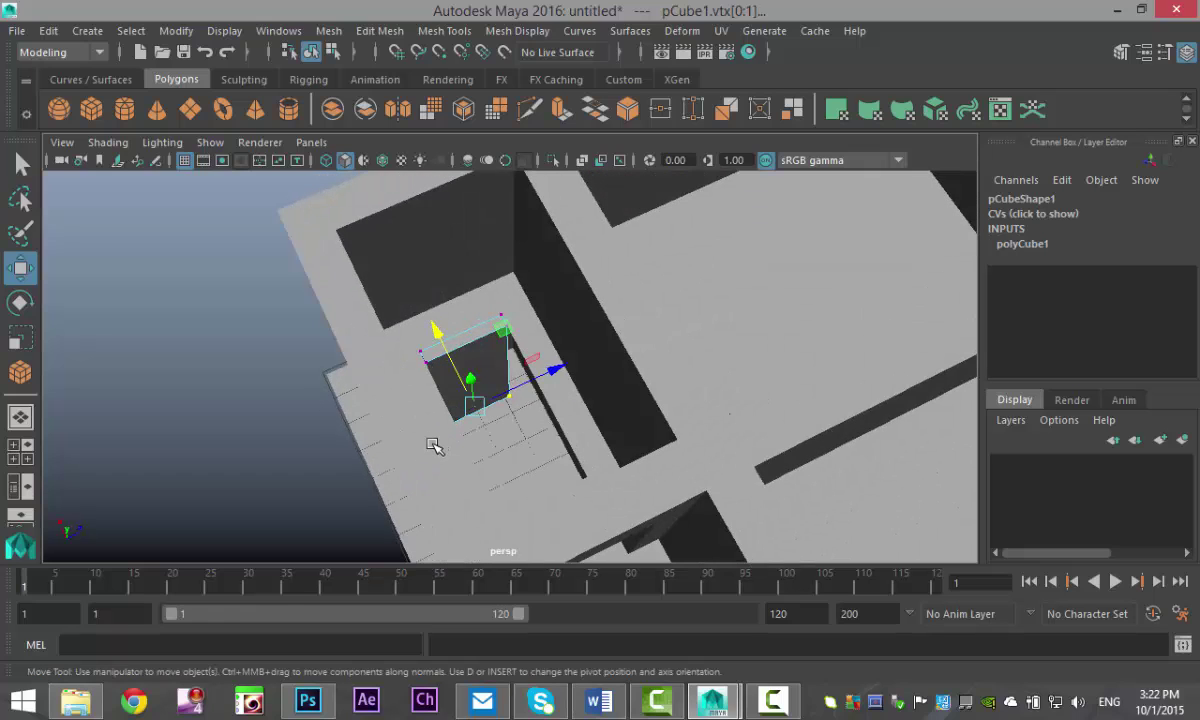
{"action": "key", "text": "ctrl+z"}
{"action": "left_click_drag", "start_coordinate": [470, 372], "coordinate": [470, 377]}
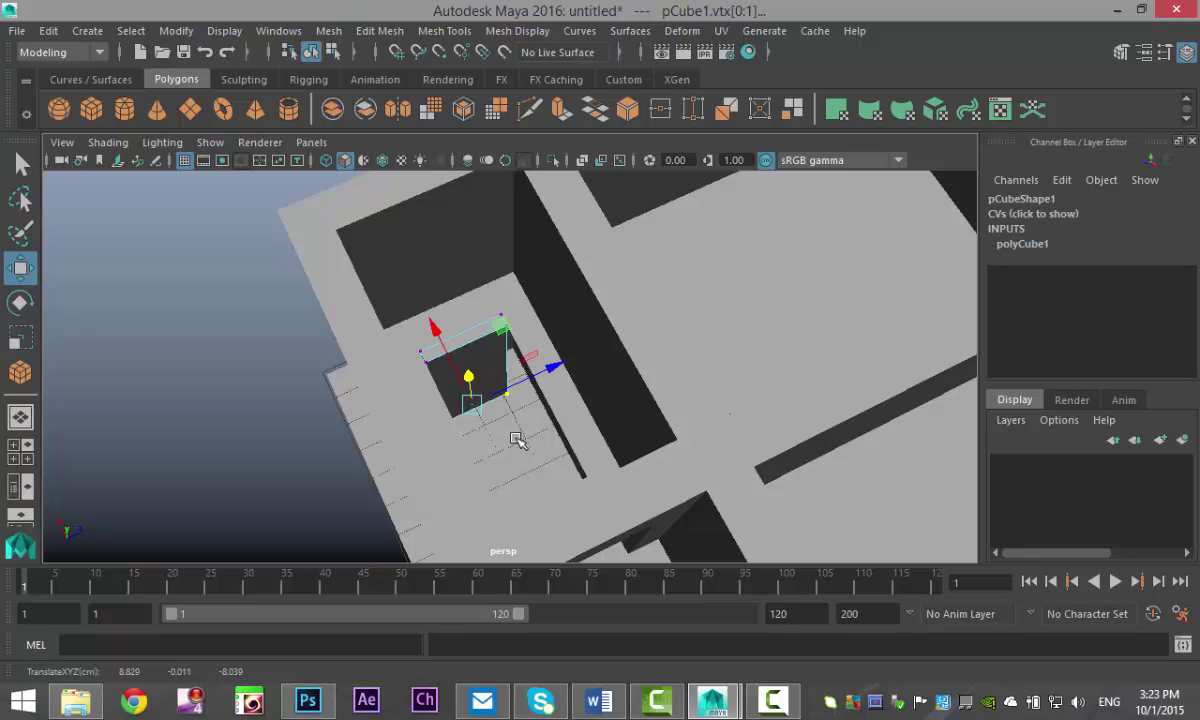
Slide the slab's bottom vertices along X to slant it into a stair ramp across the stairwell, and check its slope in the front view.
{"action": "left_click_drag", "start_coordinate": [488, 521], "coordinate": [589, 525], "text": "alt"}
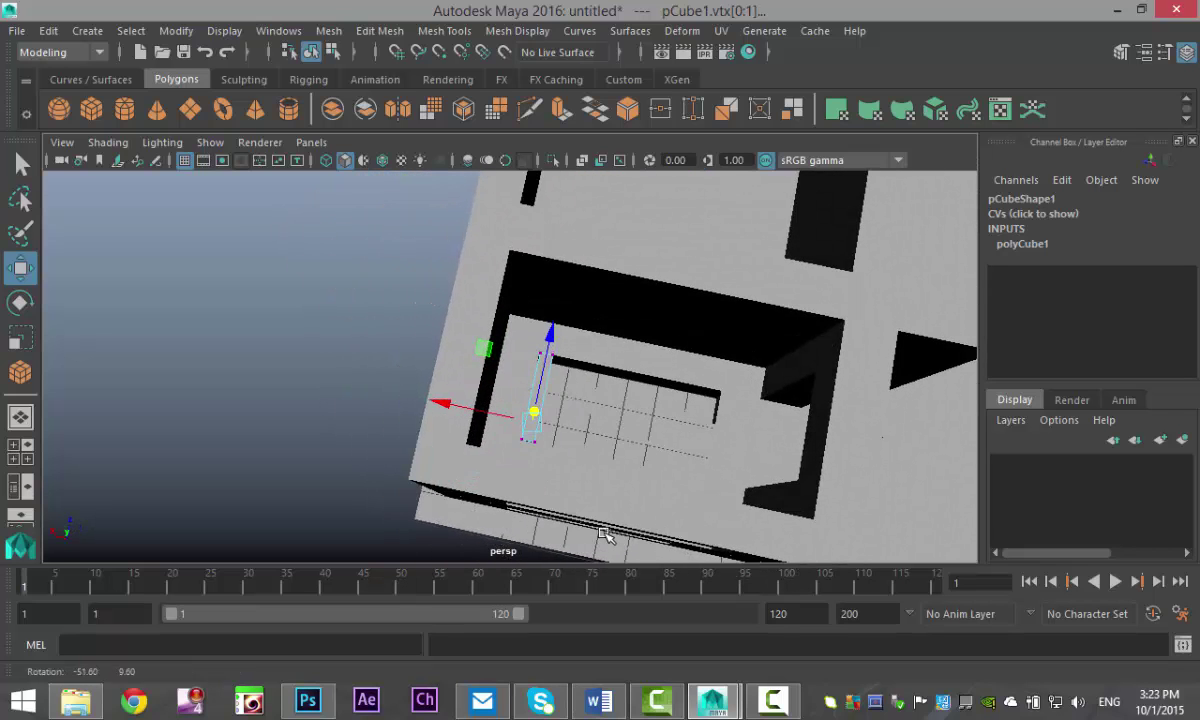
{"action": "left_click_drag", "start_coordinate": [447, 407], "coordinate": [576, 383]}
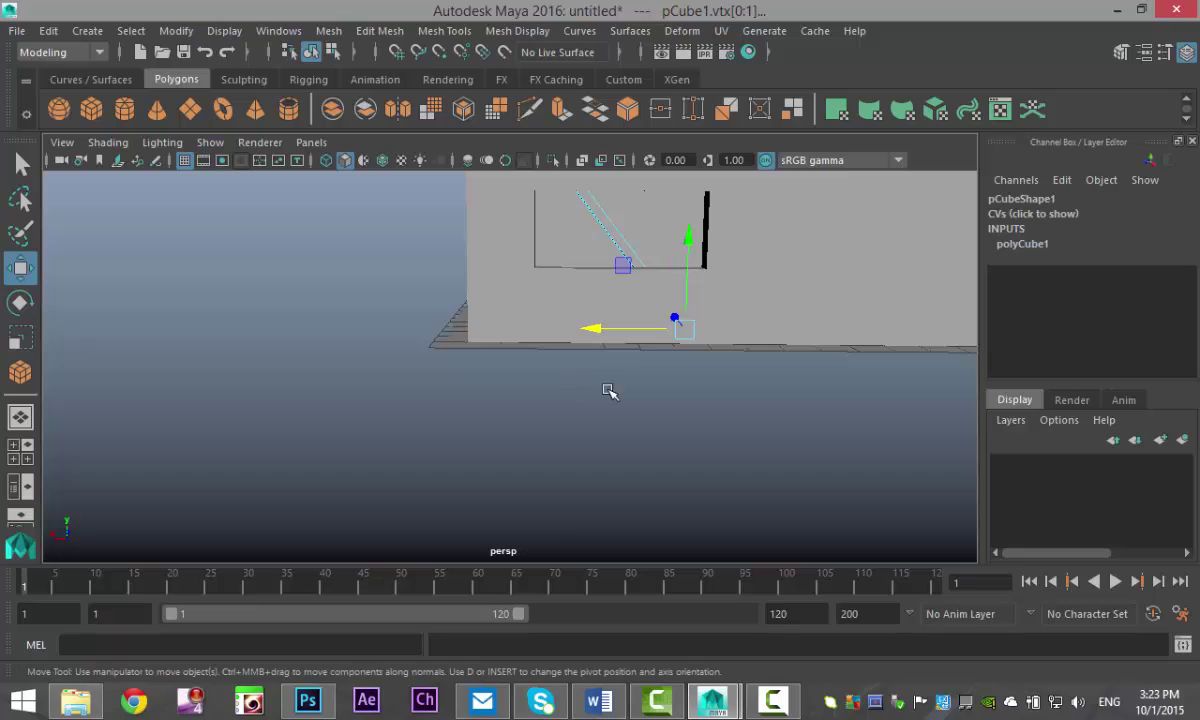
{"action": "left_click", "coordinate": [18, 422]}
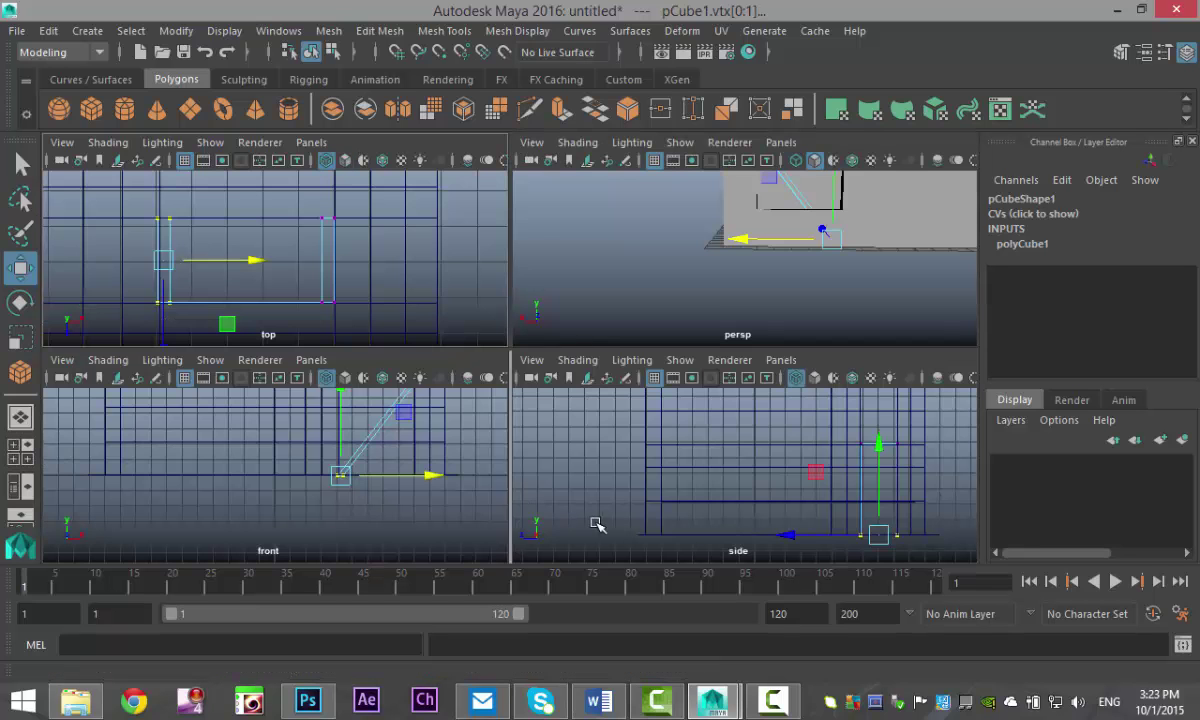
{"action": "key", "text": "space"}
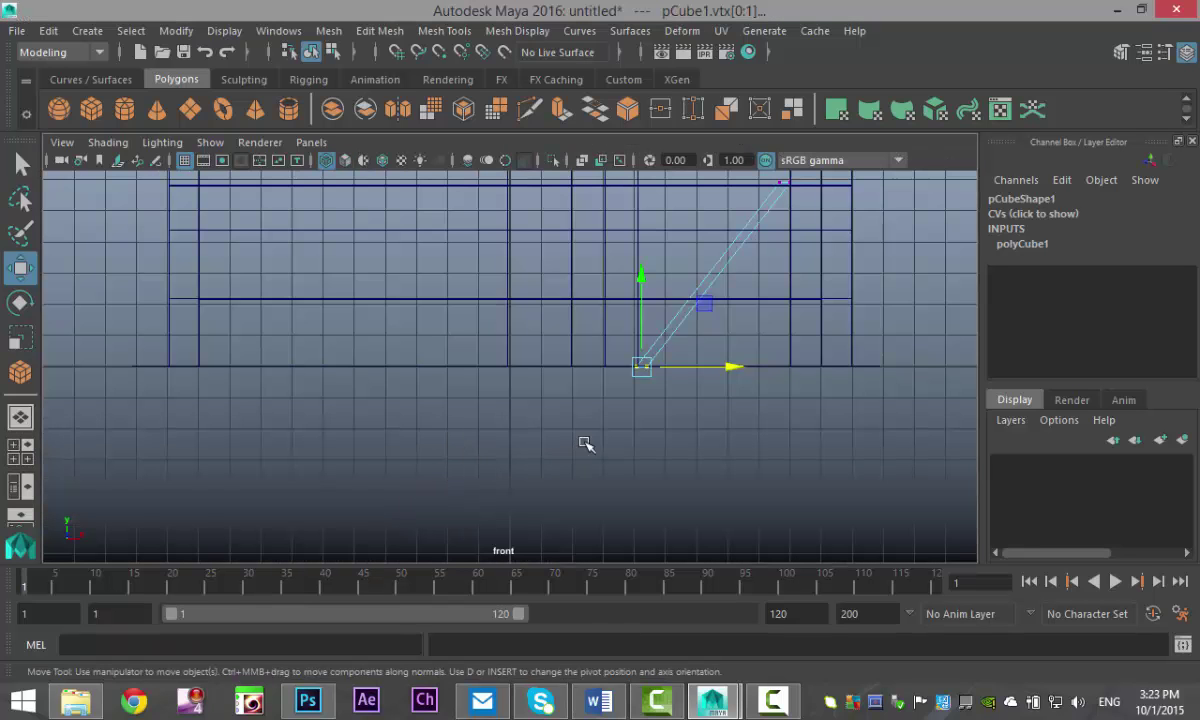
{"action": "middle_click_drag", "start_coordinate": [585, 444], "coordinate": [497, 528], "text": "alt"}
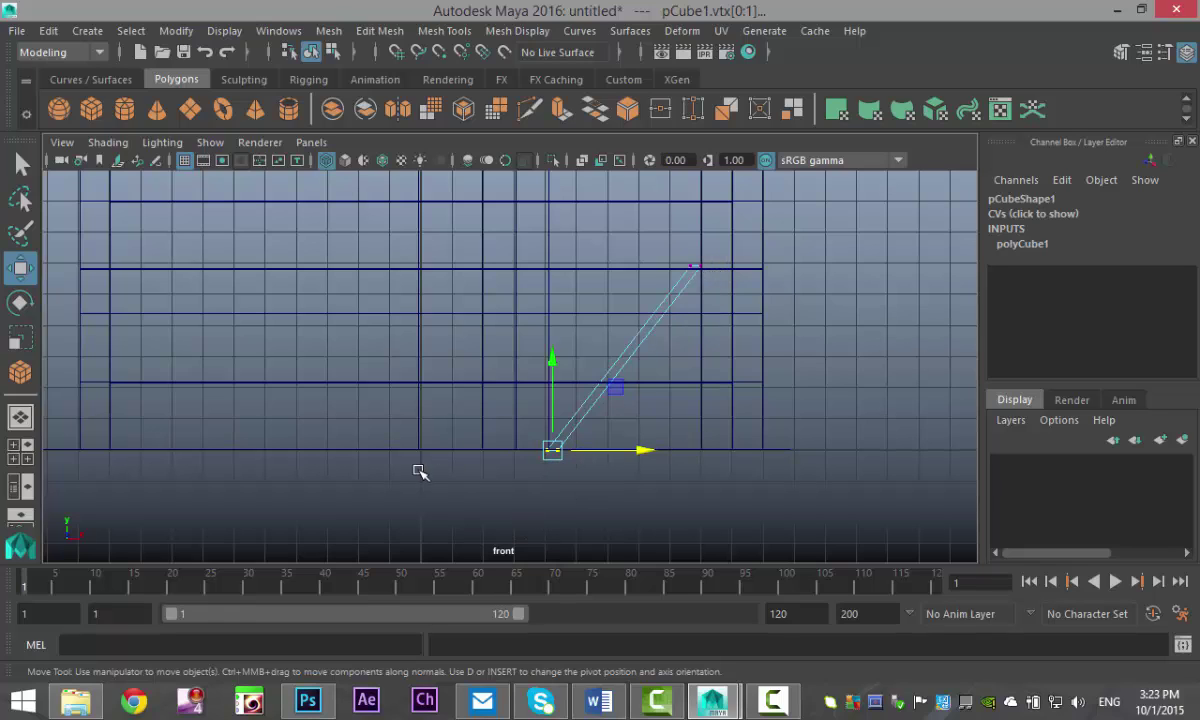
{"action": "left_click", "coordinate": [19, 418]}
{"action": "key", "text": "space"}
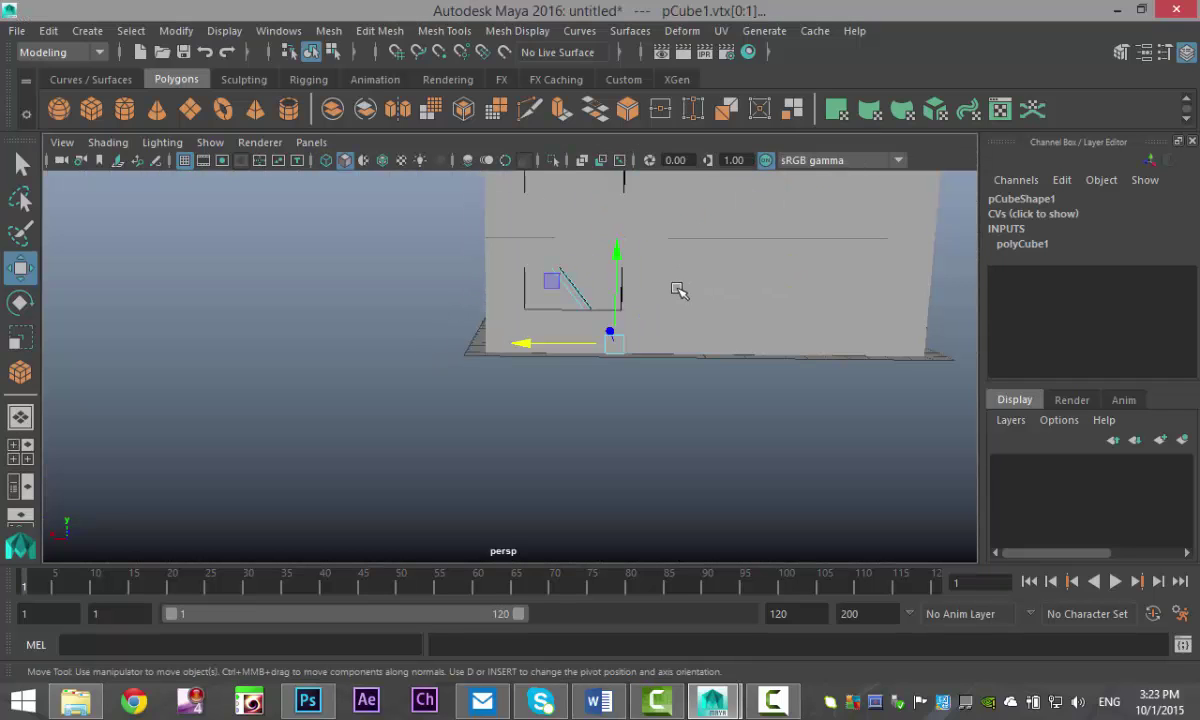
Create a second, small block-shaped cube for a stair tread and move it over the stairwell, to about X 7.38, Y 6.66, Z -7.47.
{"action": "left_click_drag", "start_coordinate": [620, 362], "coordinate": [624, 404], "text": "alt"}
{"action": "left_click_drag", "start_coordinate": [620, 410], "coordinate": [632, 450], "text": "alt"}
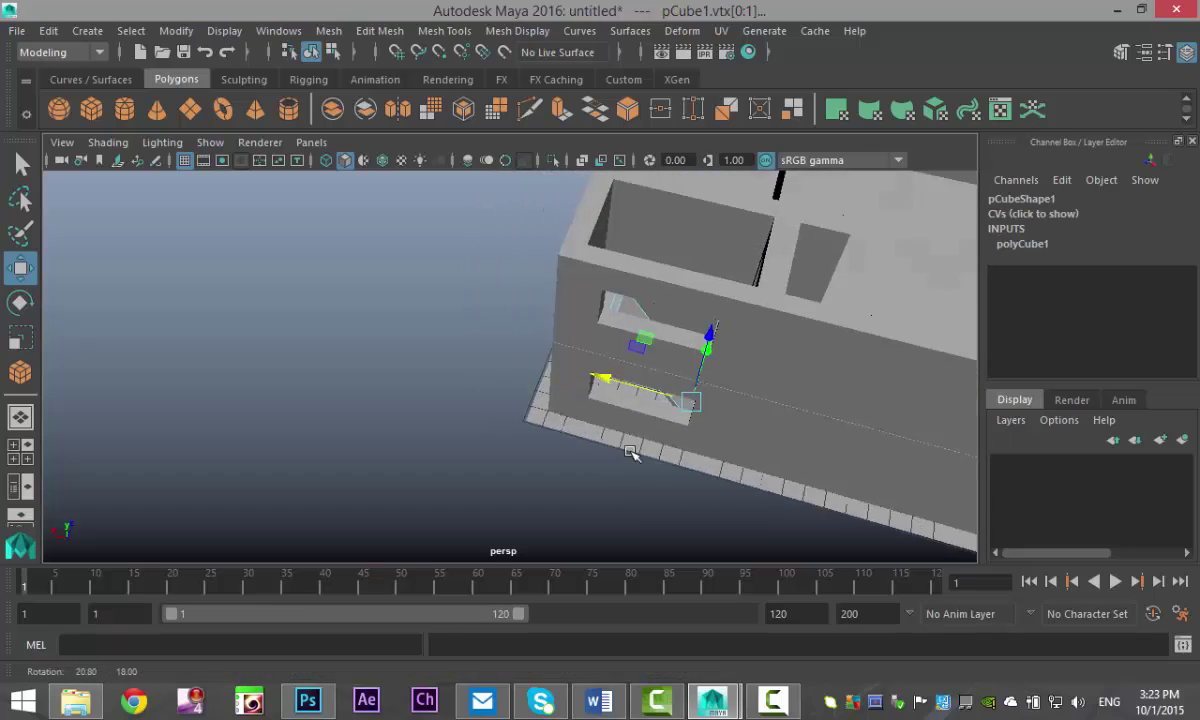
{"action": "left_click", "coordinate": [91, 108]}
{"action": "left_click_drag", "start_coordinate": [455, 458], "coordinate": [402, 504]}
{"action": "key", "text": "w"}
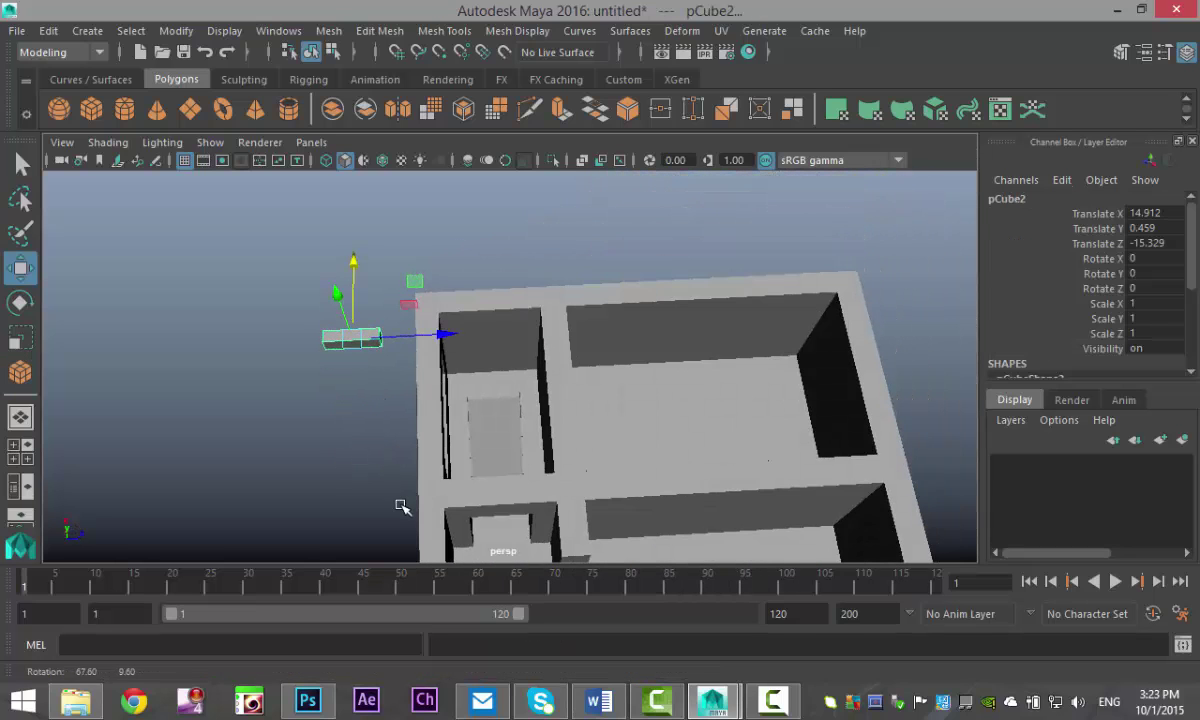
{"action": "left_click_drag", "start_coordinate": [445, 333], "coordinate": [592, 351]}
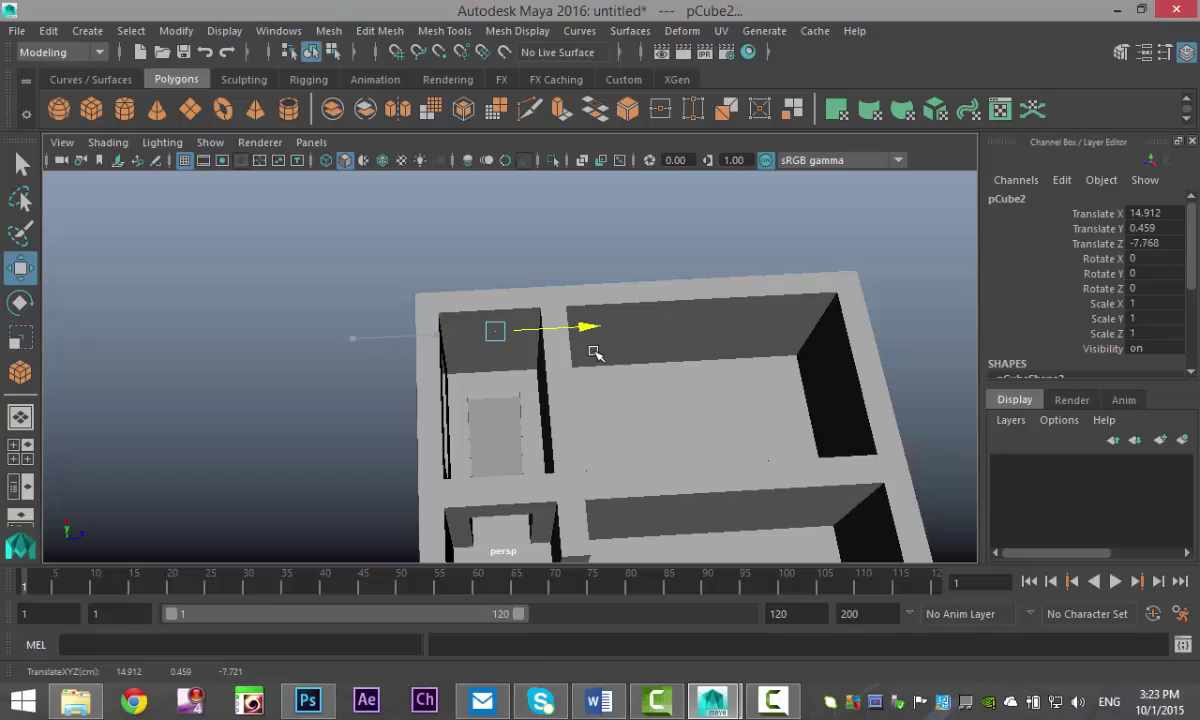
{"action": "left_click_drag", "start_coordinate": [498, 254], "coordinate": [565, 343], "text": "alt"}
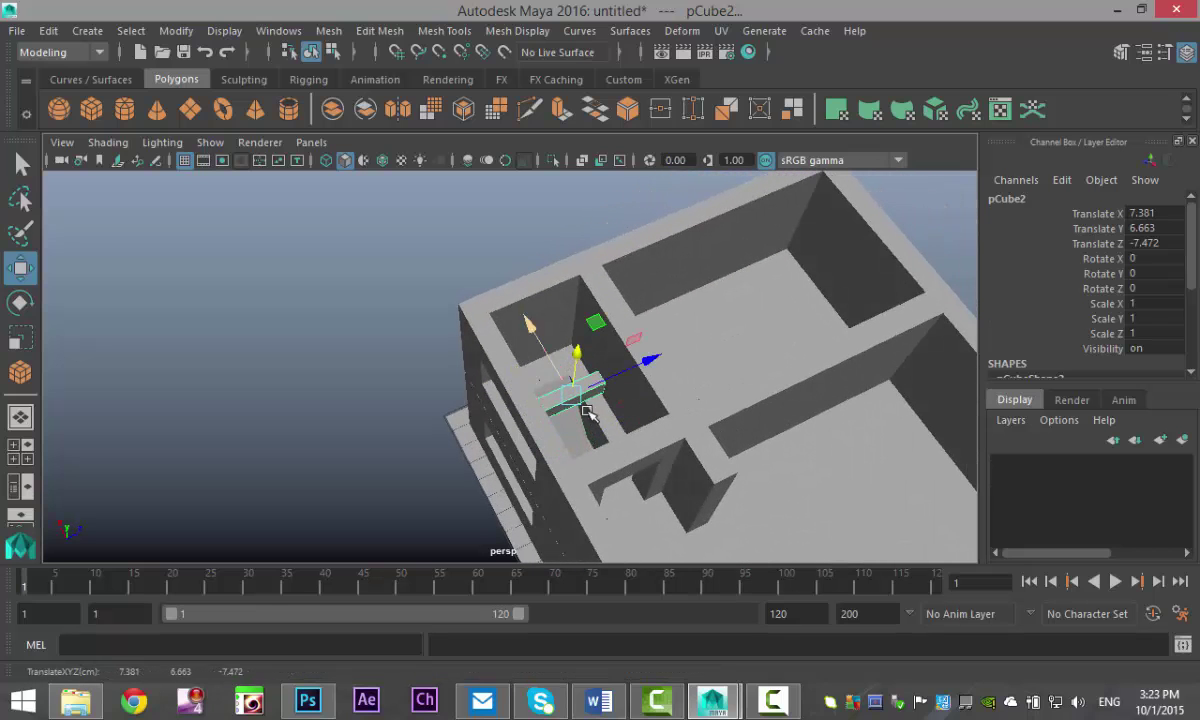
{"action": "left_click_drag", "start_coordinate": [555, 392], "coordinate": [530, 460], "text": "alt"}
In the top view, move the tread block to about -7.73 in Z and pull in its end vertices to match the stairwell's width.
{"action": "left_click", "coordinate": [20, 445]}
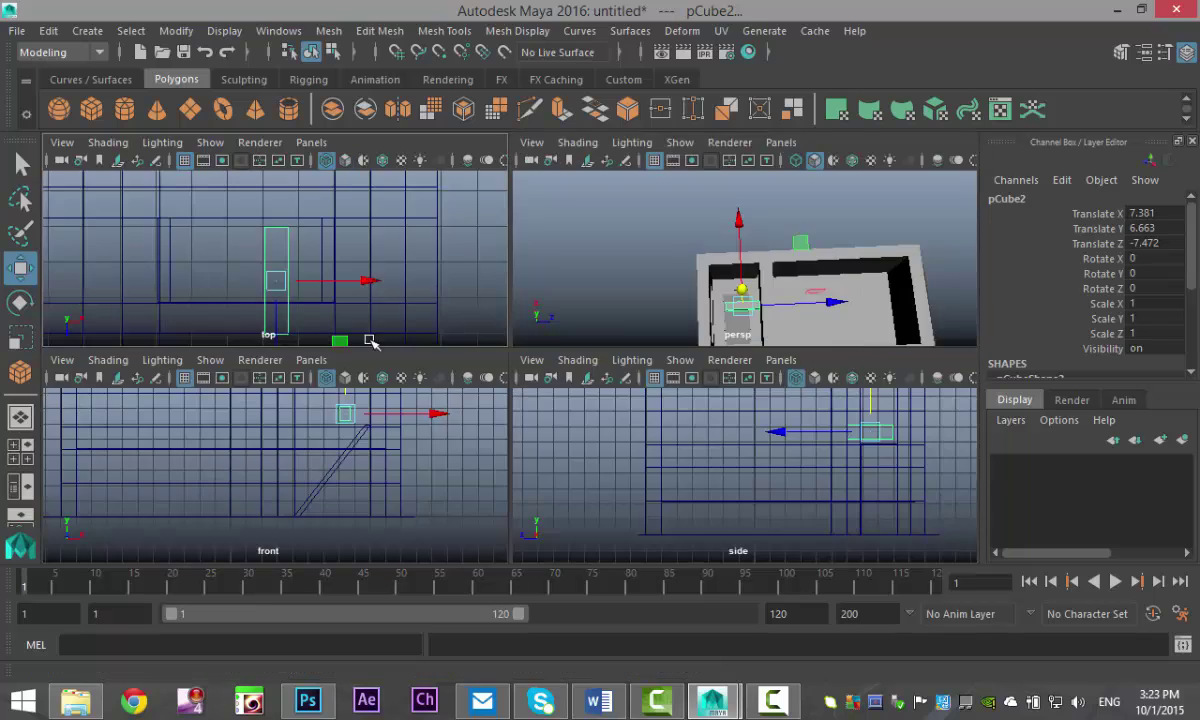
{"action": "key", "text": "space"}
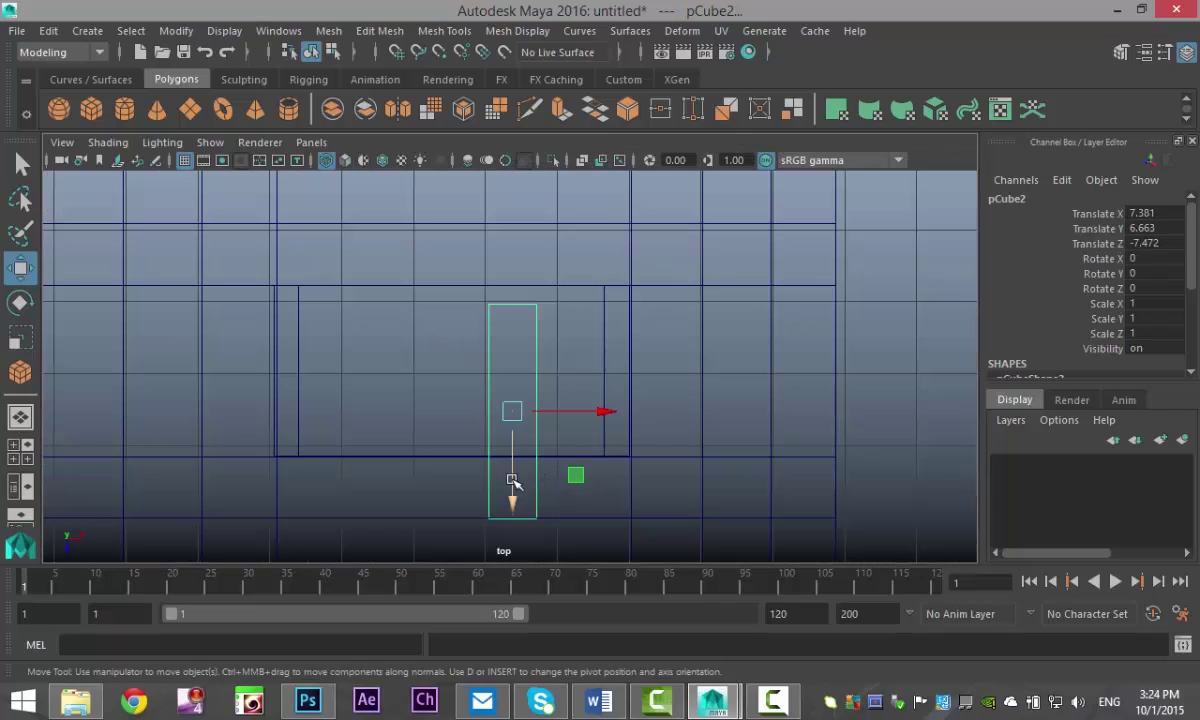
{"action": "left_click_drag", "start_coordinate": [510, 484], "coordinate": [519, 462]}
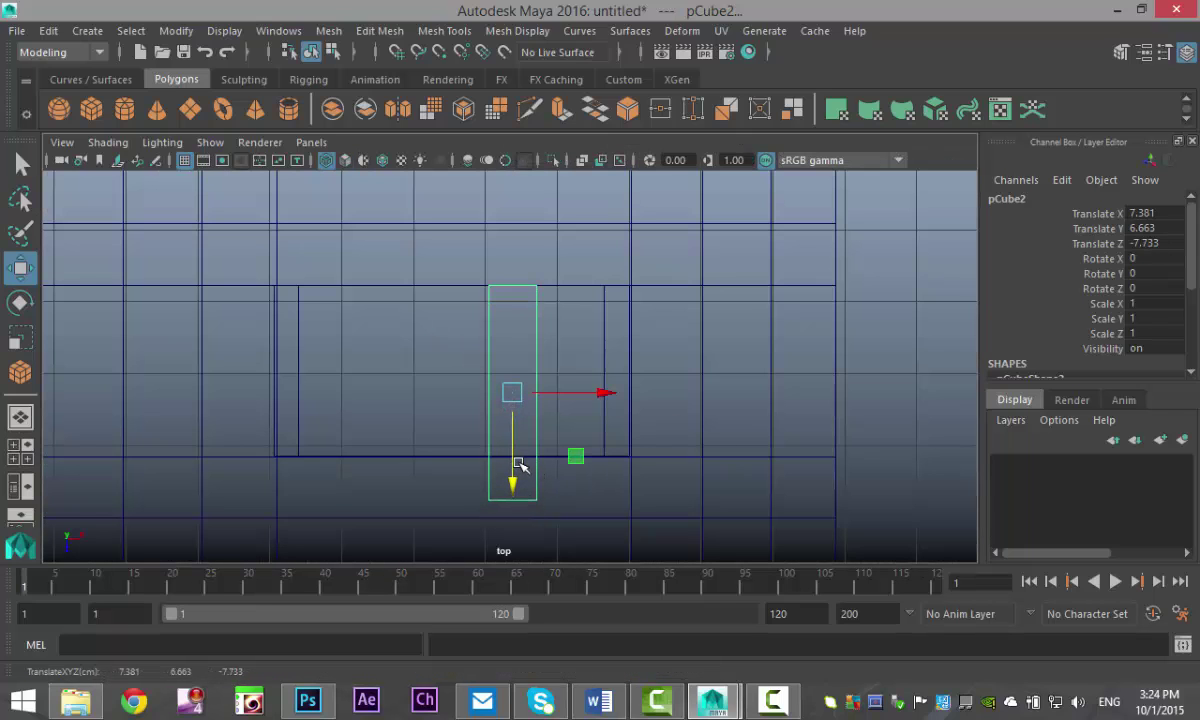
{"action": "right_click", "coordinate": [520, 505]}
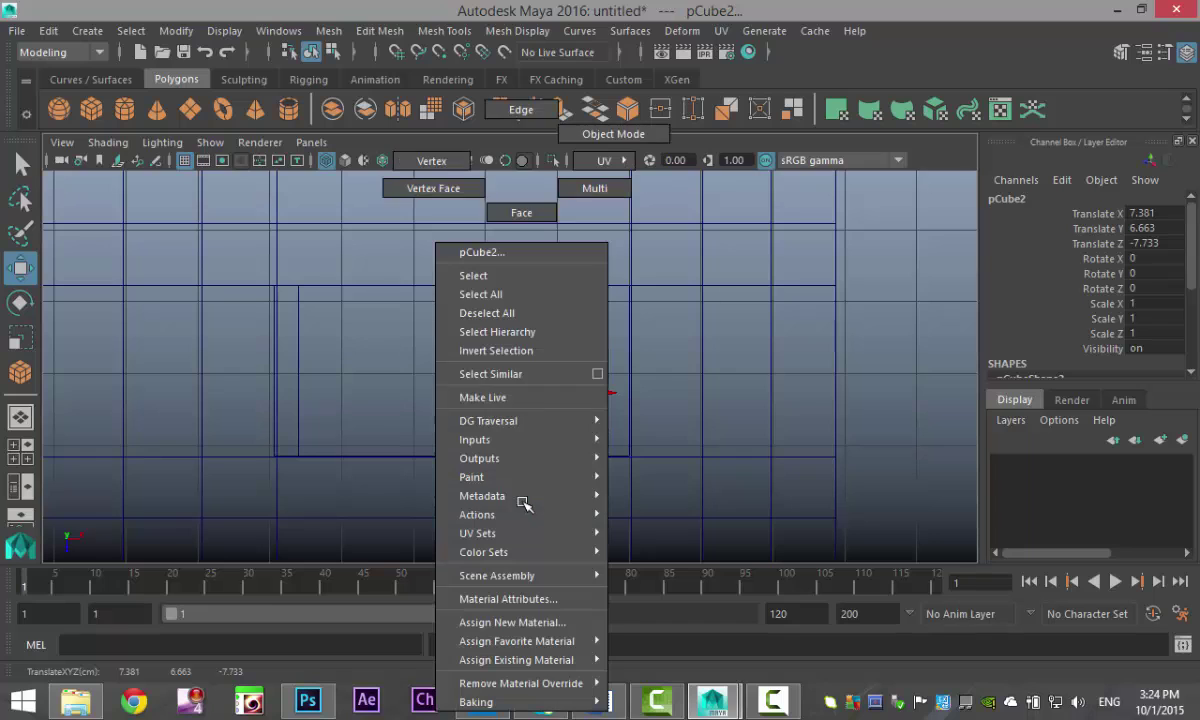
{"action": "left_click", "coordinate": [418, 157]}
{"action": "left_click_drag", "start_coordinate": [471, 484], "coordinate": [520, 493]}
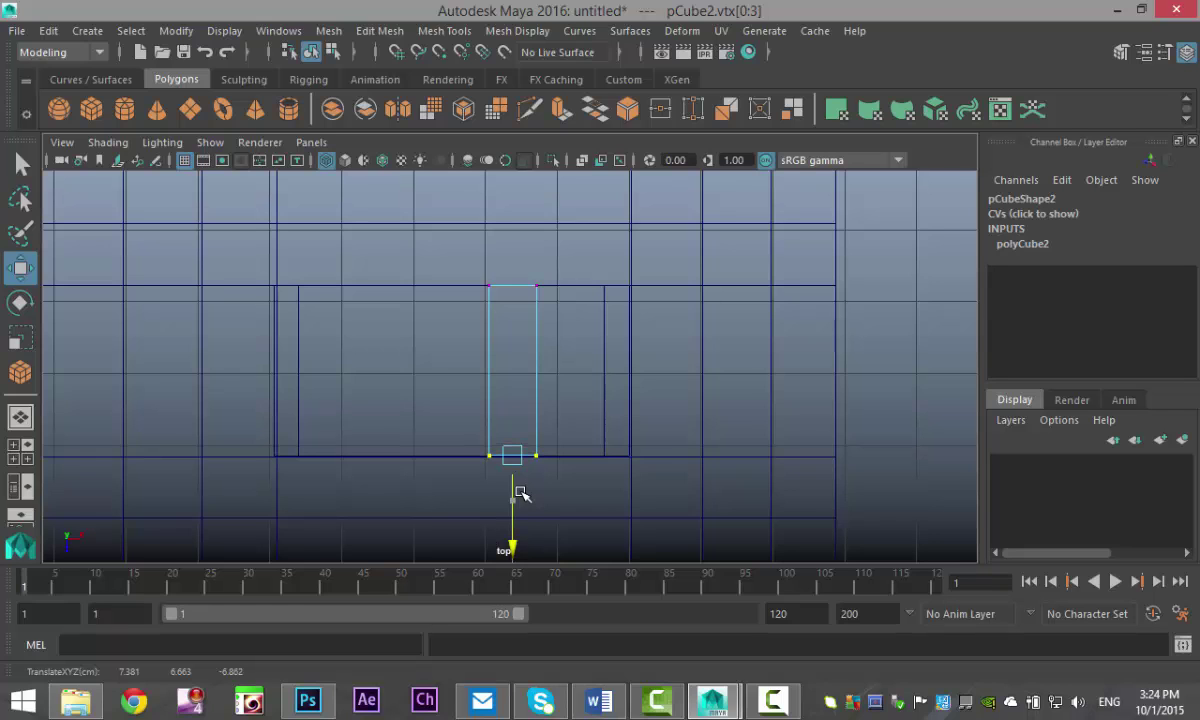
{"action": "left_click", "coordinate": [20, 420]}
{"action": "key", "text": "space"}
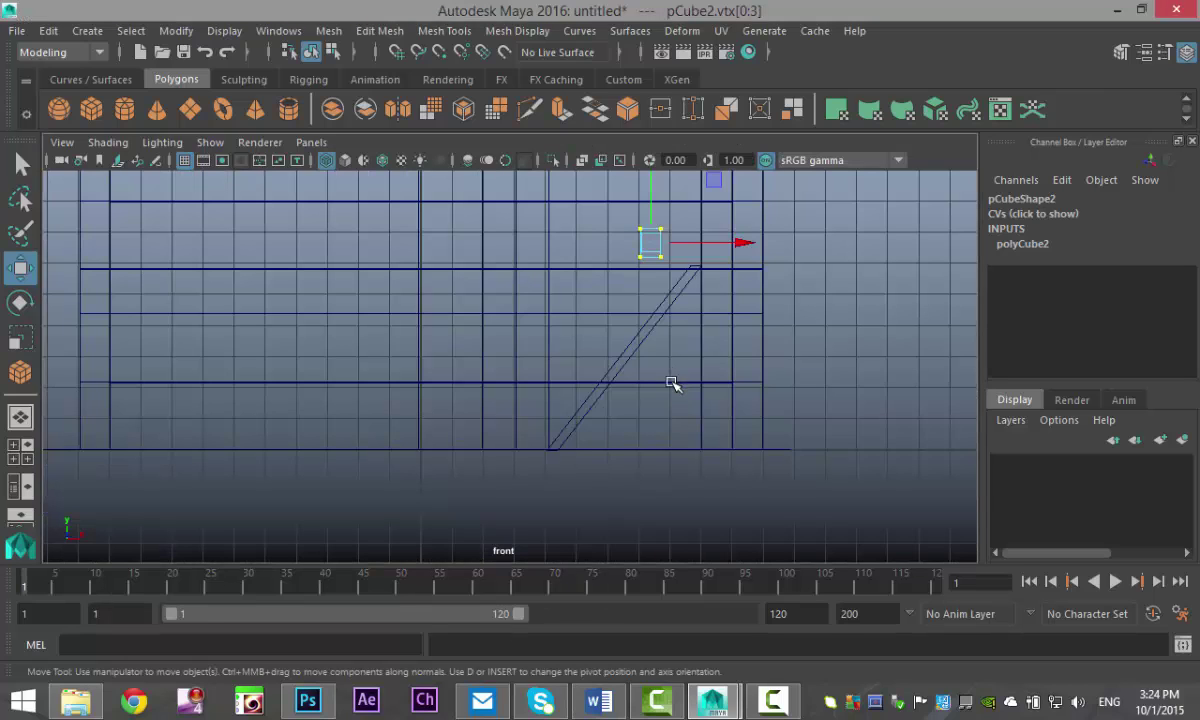
{"action": "key", "text": "r"}
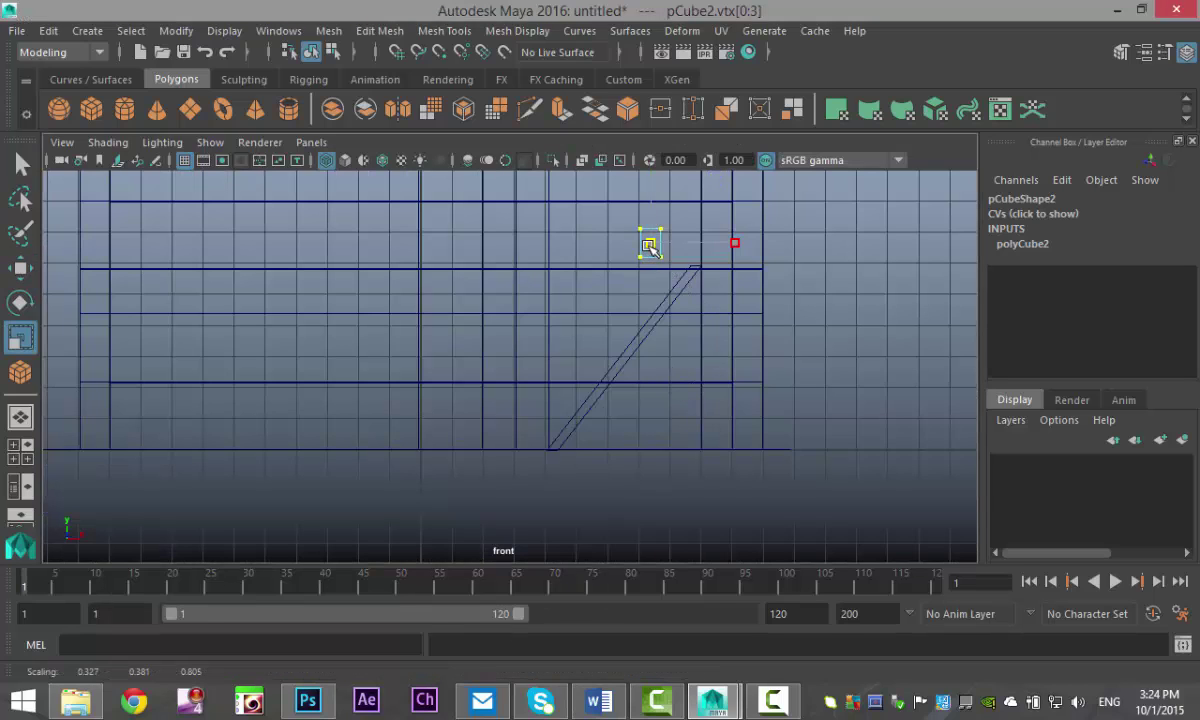
{"action": "left_click_drag", "start_coordinate": [648, 241], "coordinate": [643, 247]}
{"action": "key", "text": "ctrl+z"}
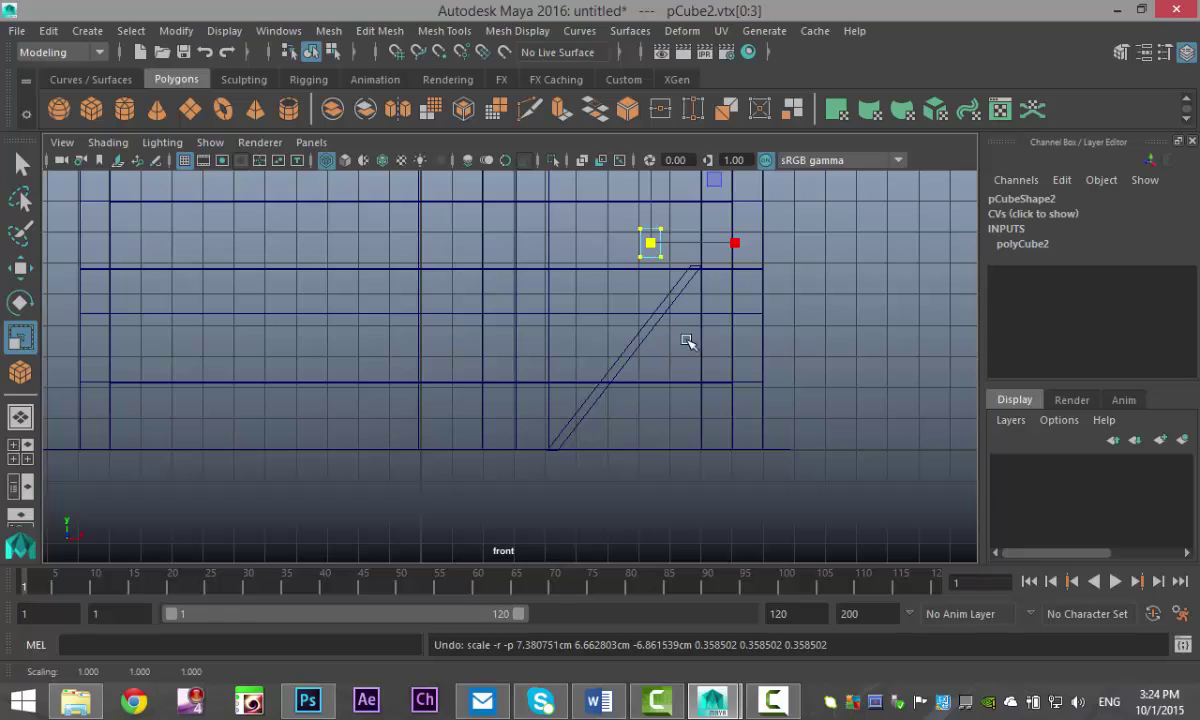
In the front view, move the whole tread block to the upper end of the ramp, at about 8.68 in X and 5.52 in Y.
{"action": "left_click", "coordinate": [686, 227]}
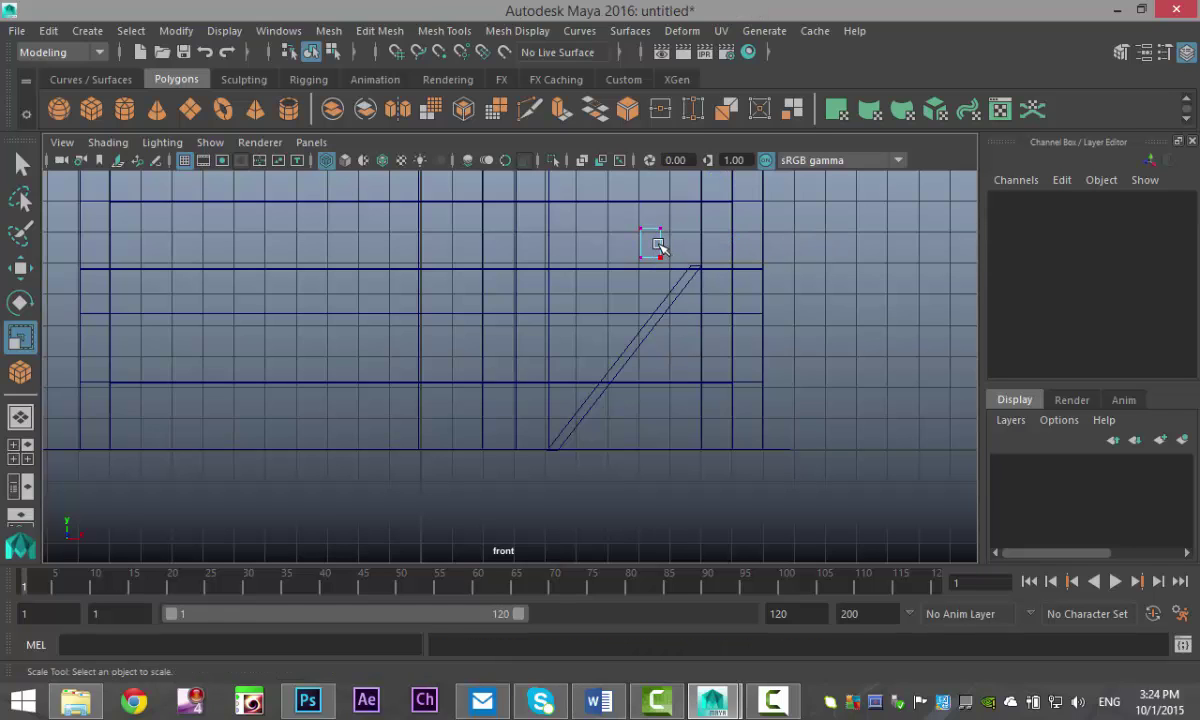
{"action": "right_click_drag", "start_coordinate": [659, 247], "coordinate": [745, 132]}
{"action": "left_click_drag", "start_coordinate": [651, 244], "coordinate": [660, 248]}
{"action": "middle_click_drag", "start_coordinate": [696, 343], "coordinate": [635, 441], "text": "alt"}
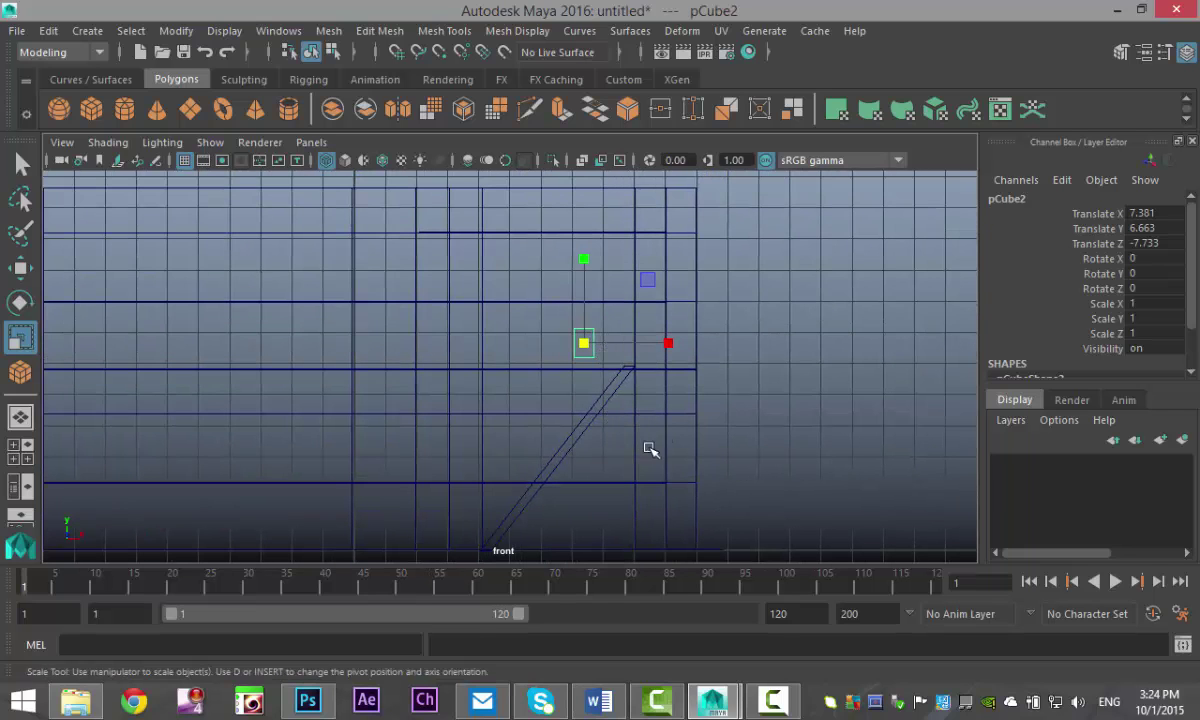
{"action": "key", "text": "w"}
{"action": "left_click_drag", "start_coordinate": [584, 254], "coordinate": [591, 290]}
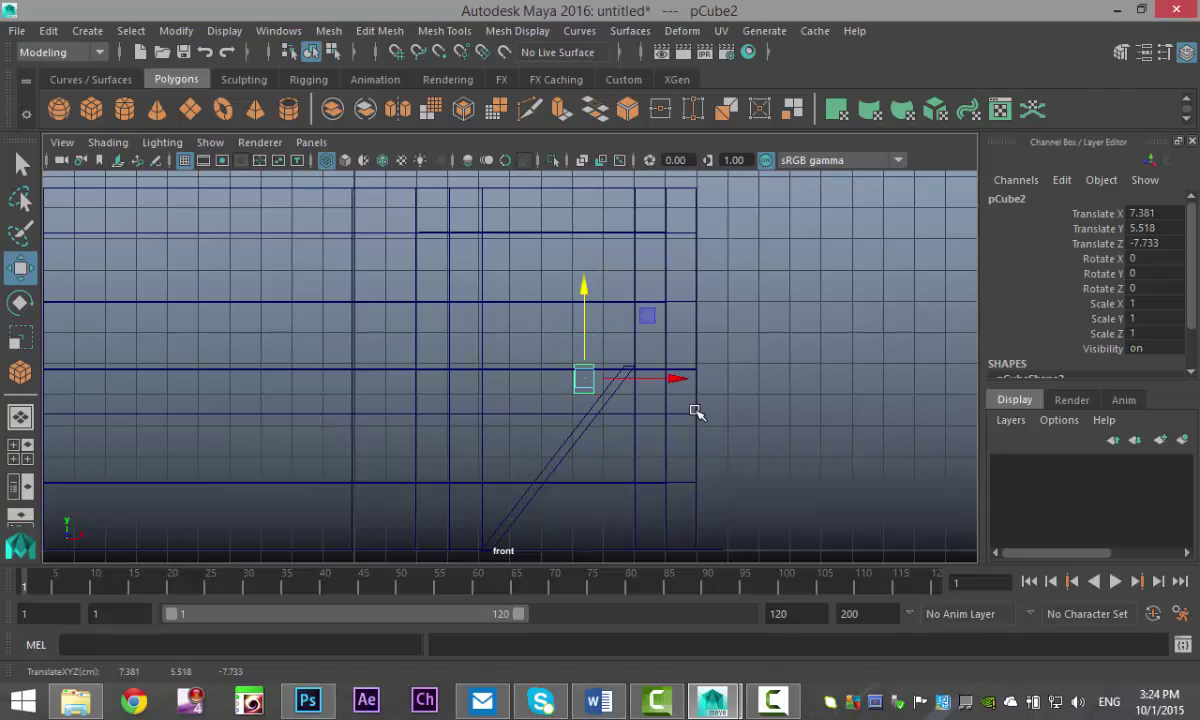
{"action": "left_click_drag", "start_coordinate": [678, 377], "coordinate": [718, 442]}
{"action": "scroll", "coordinate": [718, 442], "scroll_direction": "up", "scroll_amount": 4}
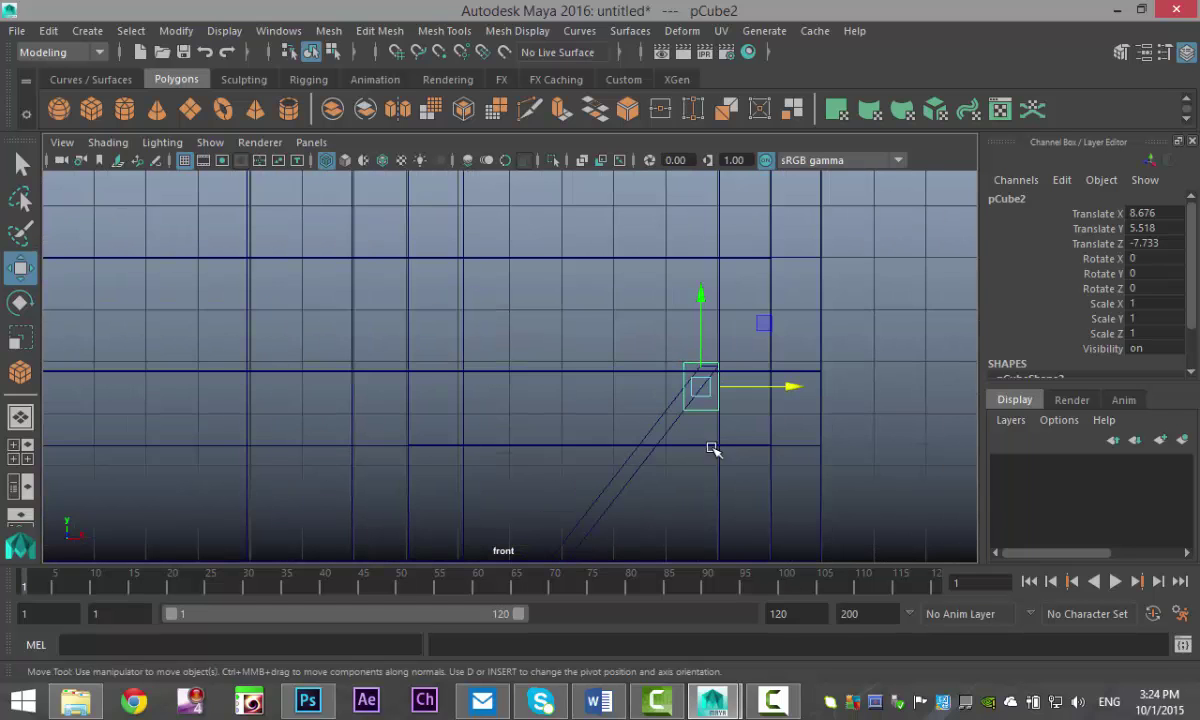
Thin the tread block by raising its bottom vertices, and extend its outer end vertices to about X 8.12.
{"action": "middle_click_drag", "start_coordinate": [724, 463], "coordinate": [638, 362], "text": "alt"}
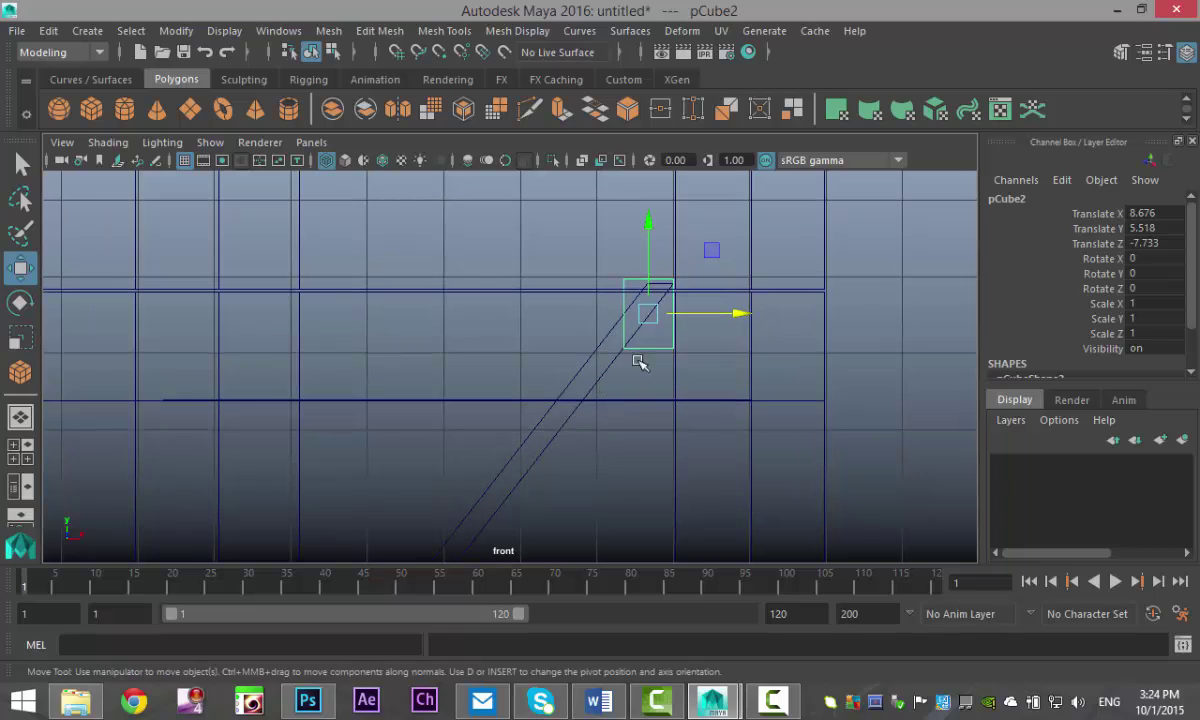
{"action": "right_click_drag", "start_coordinate": [638, 352], "coordinate": [530, 158]}
{"action": "left_click_drag", "start_coordinate": [580, 330], "coordinate": [706, 394]}
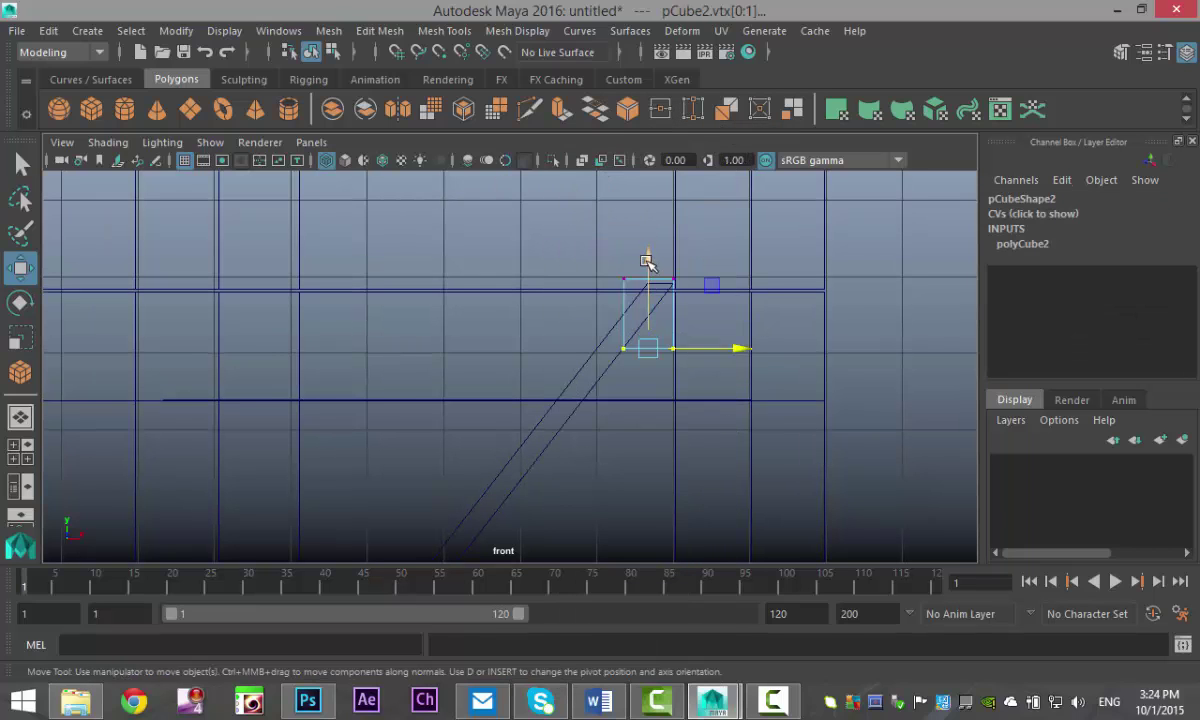
{"action": "left_click_drag", "start_coordinate": [648, 252], "coordinate": [646, 215]}
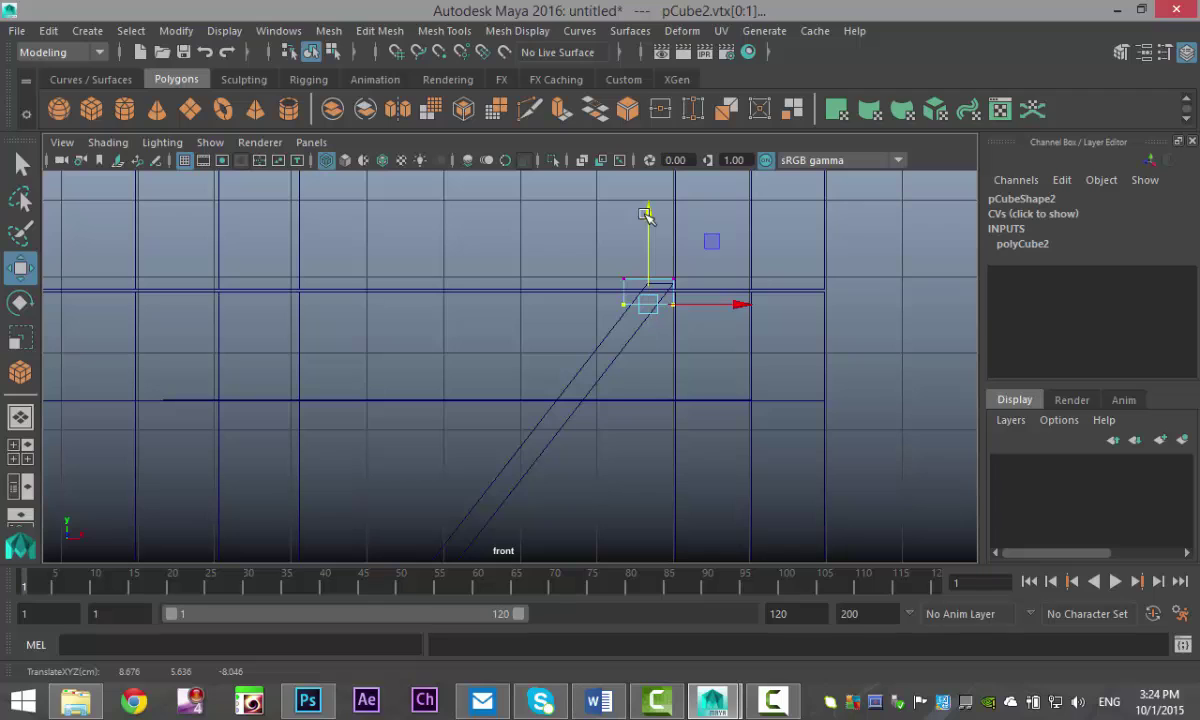
{"action": "left_click_drag", "start_coordinate": [621, 271], "coordinate": [651, 351]}
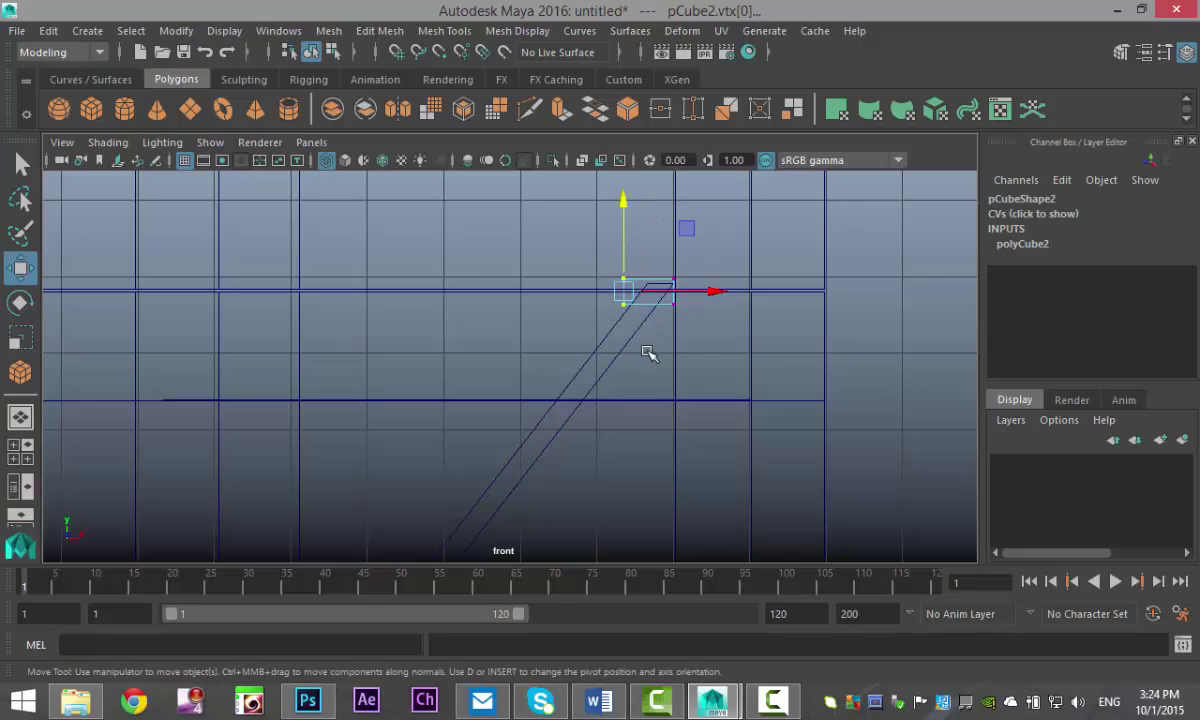
{"action": "left_click_drag", "start_coordinate": [723, 288], "coordinate": [702, 295]}
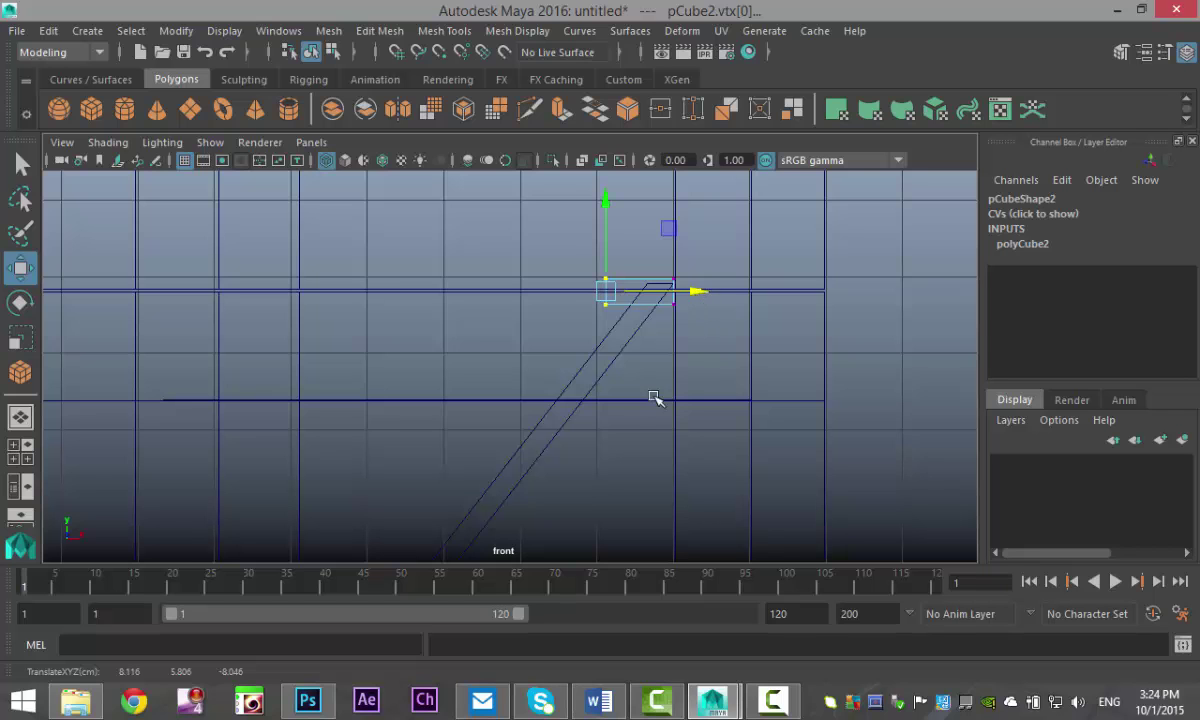
Lower the tread block's bottom vertices slightly to make the step a little thicker.
{"action": "middle_click_drag", "start_coordinate": [630, 442], "coordinate": [684, 302], "text": "alt"}
{"action": "scroll", "coordinate": [670, 335], "scroll_direction": "down", "scroll_amount": 3}
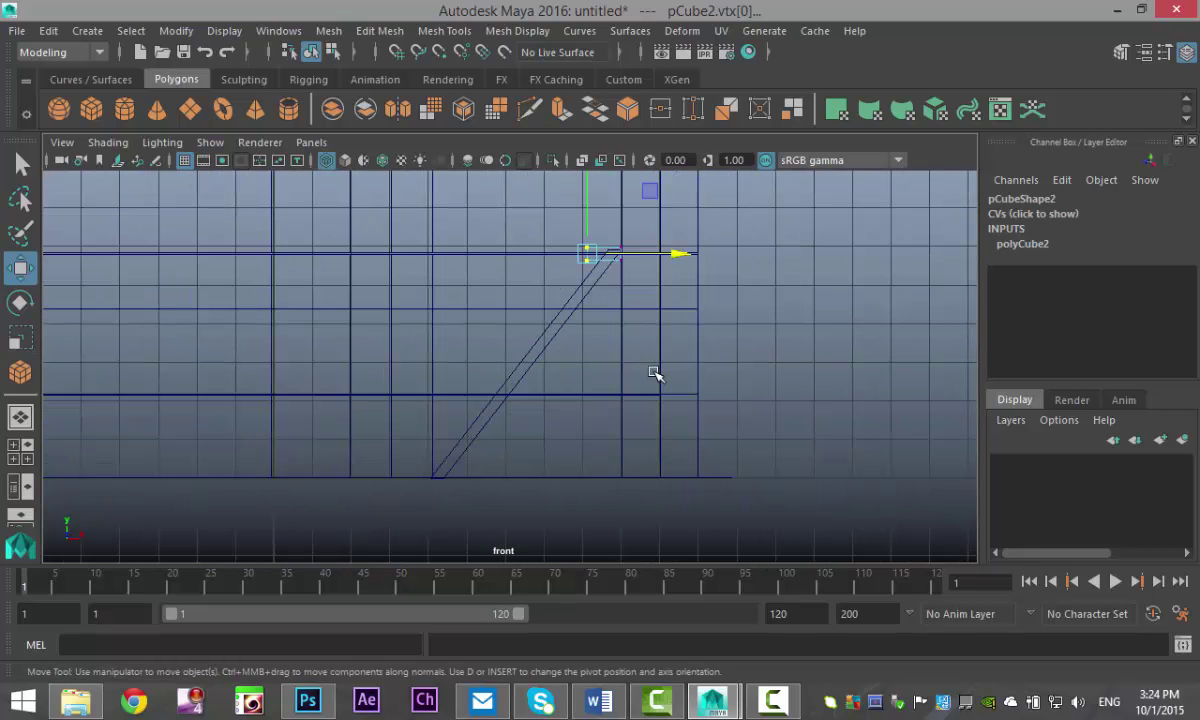
{"action": "scroll", "coordinate": [654, 478], "scroll_direction": "up", "scroll_amount": 5}
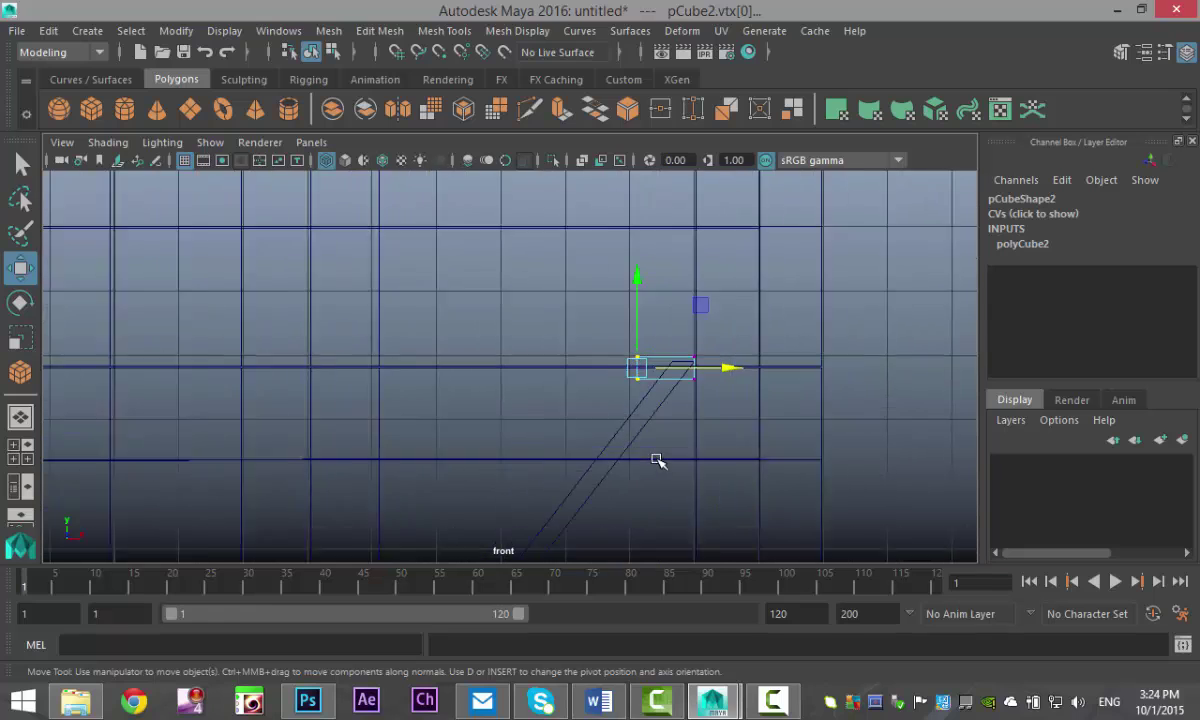
{"action": "left_click_drag", "start_coordinate": [621, 375], "coordinate": [775, 419]}
{"action": "mouse_move", "coordinate": [689, 311]}
{"action": "left_mouse_down"}
{"action": "mouse_move", "coordinate": [688, 287]}
{"action": "mouse_move", "coordinate": [687, 306]}
{"action": "left_mouse_up"}
Return the tread block to object mode and center its pivot.
{"action": "right_click_drag", "start_coordinate": [667, 354], "coordinate": [755, 134]}
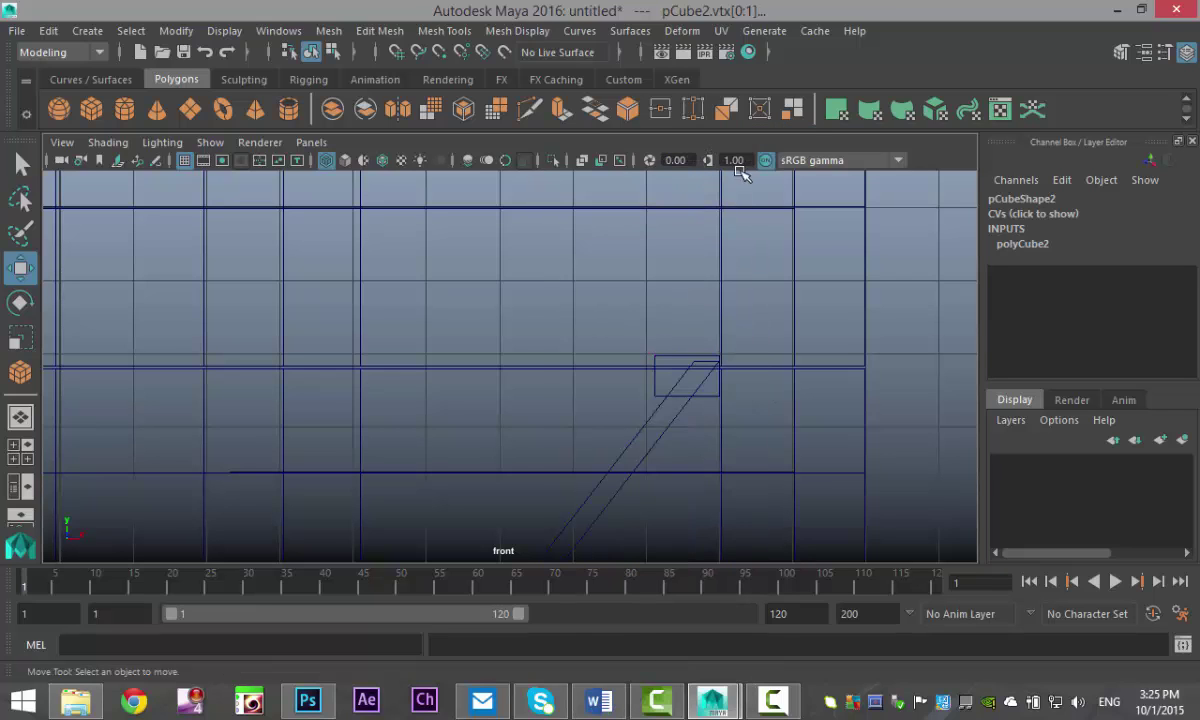
{"action": "left_click", "coordinate": [669, 356]}
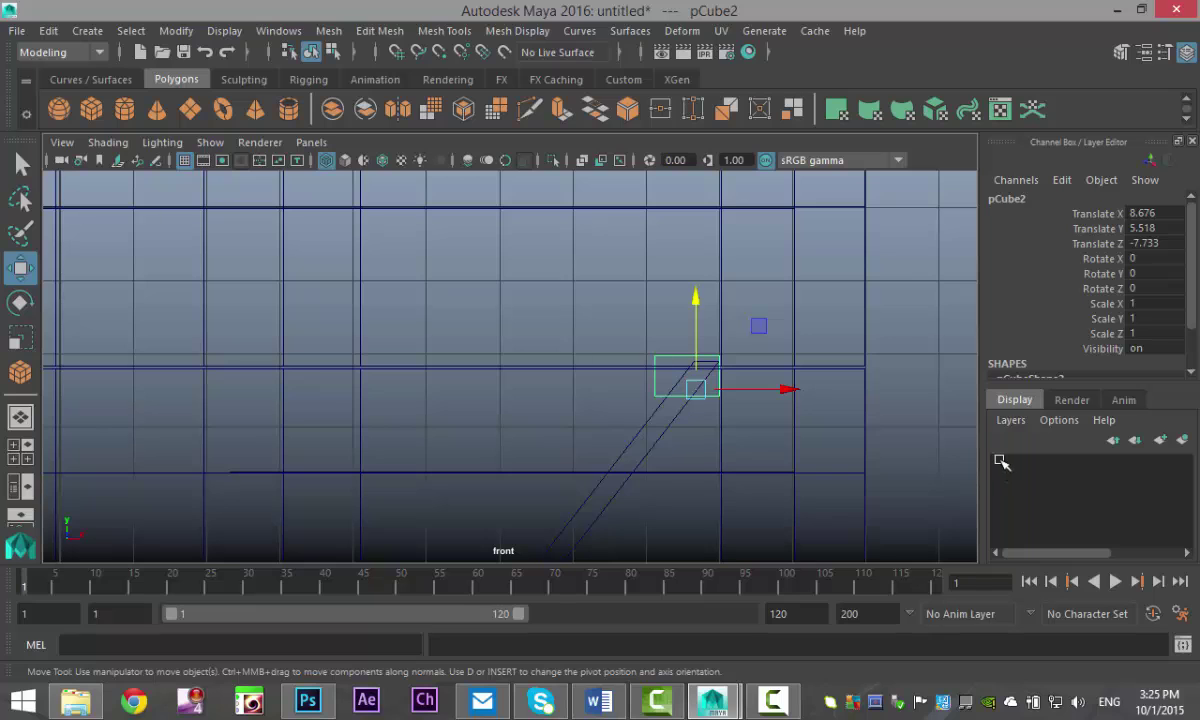
{"action": "left_click", "coordinate": [176, 31]}
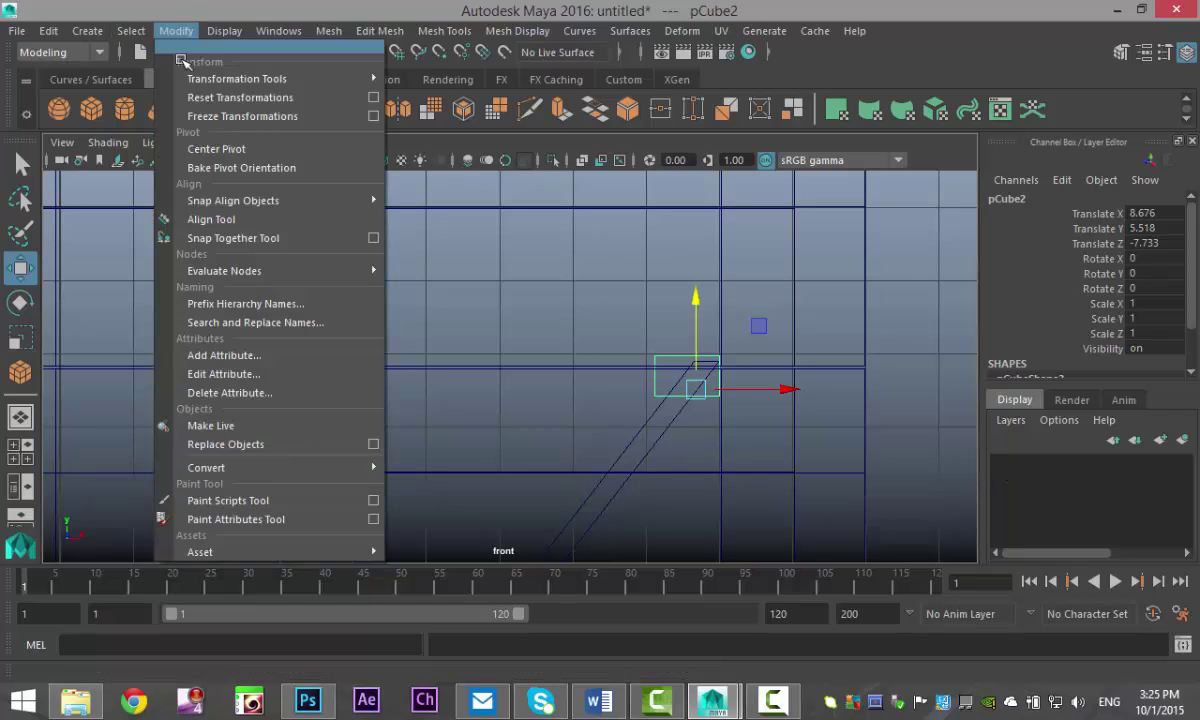
{"action": "left_click", "coordinate": [216, 148]}
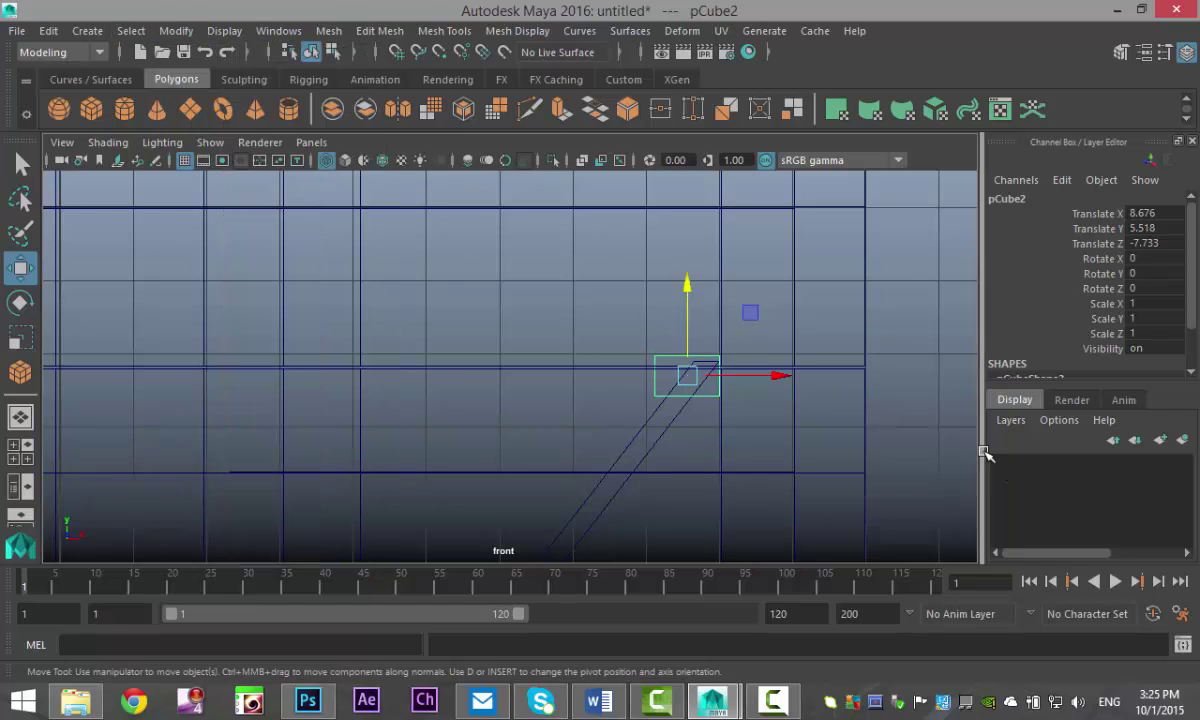
Duplicate the tread and place the copy one step down the ramp, at about X 7.86, Y 4.96.
{"action": "key", "text": "ctrl+d"}
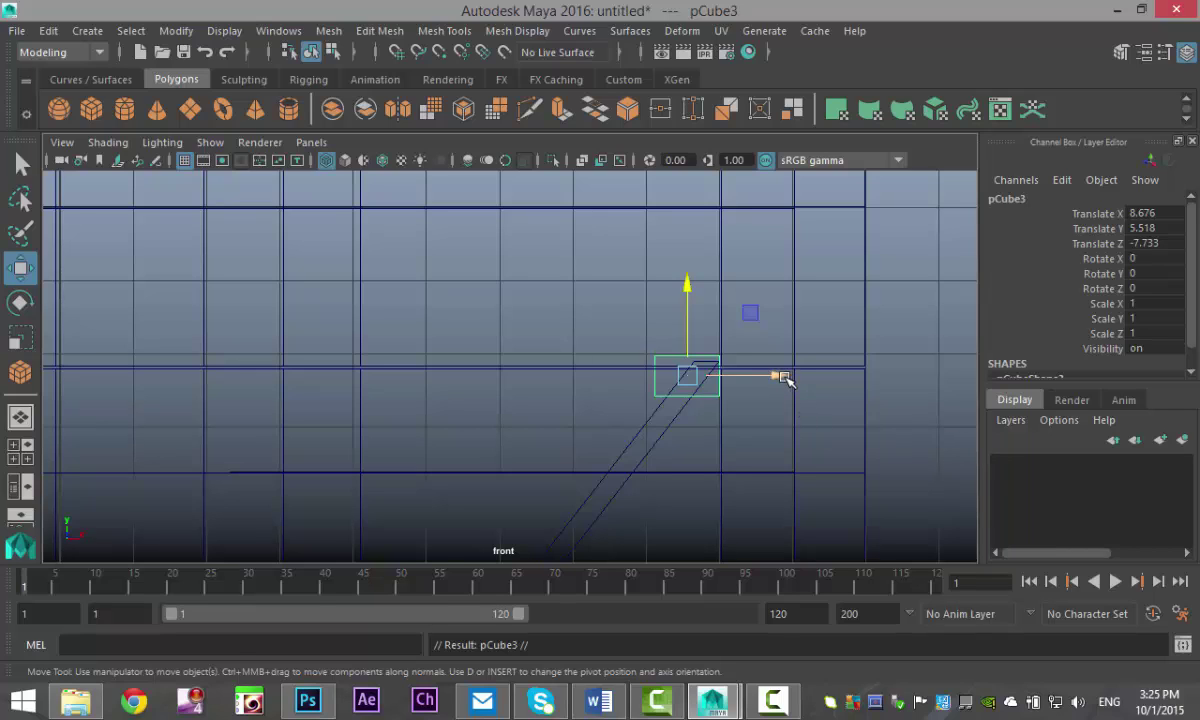
{"action": "left_click_drag", "start_coordinate": [782, 378], "coordinate": [713, 376]}
{"action": "left_click_drag", "start_coordinate": [625, 285], "coordinate": [626, 323]}
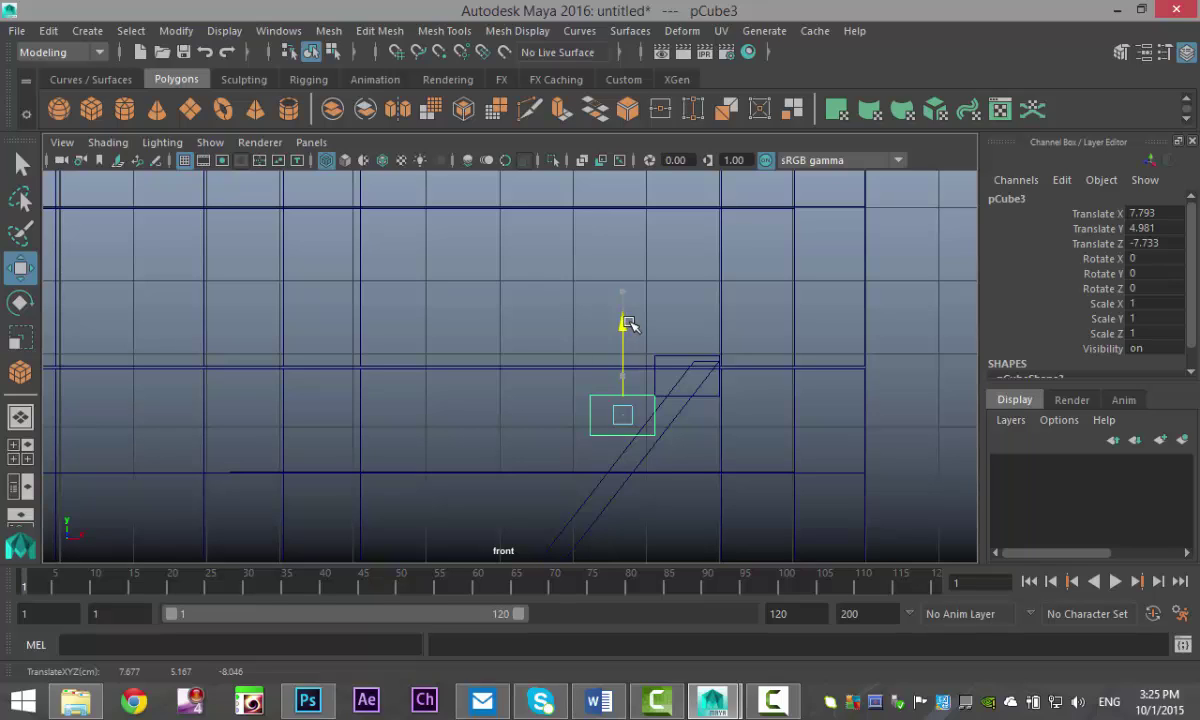
{"action": "left_click_drag", "start_coordinate": [627, 323], "coordinate": [630, 330]}
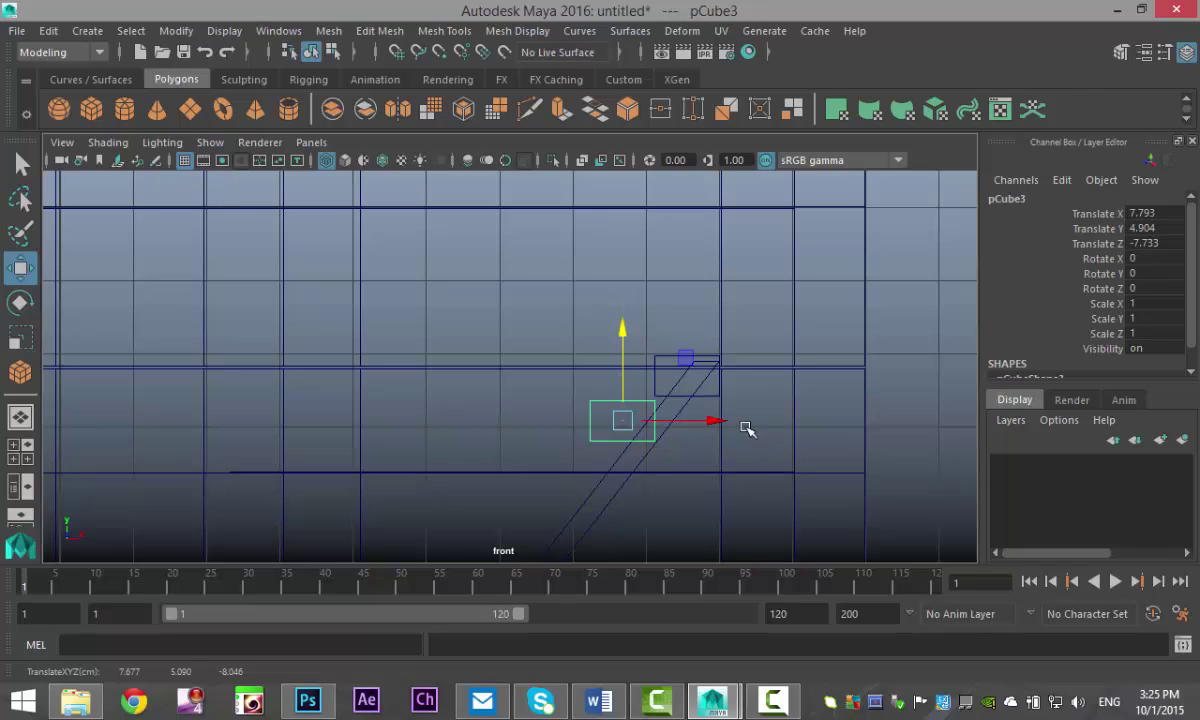
{"action": "left_click_drag", "start_coordinate": [716, 420], "coordinate": [724, 421]}
{"action": "left_click_drag", "start_coordinate": [628, 334], "coordinate": [627, 325]}
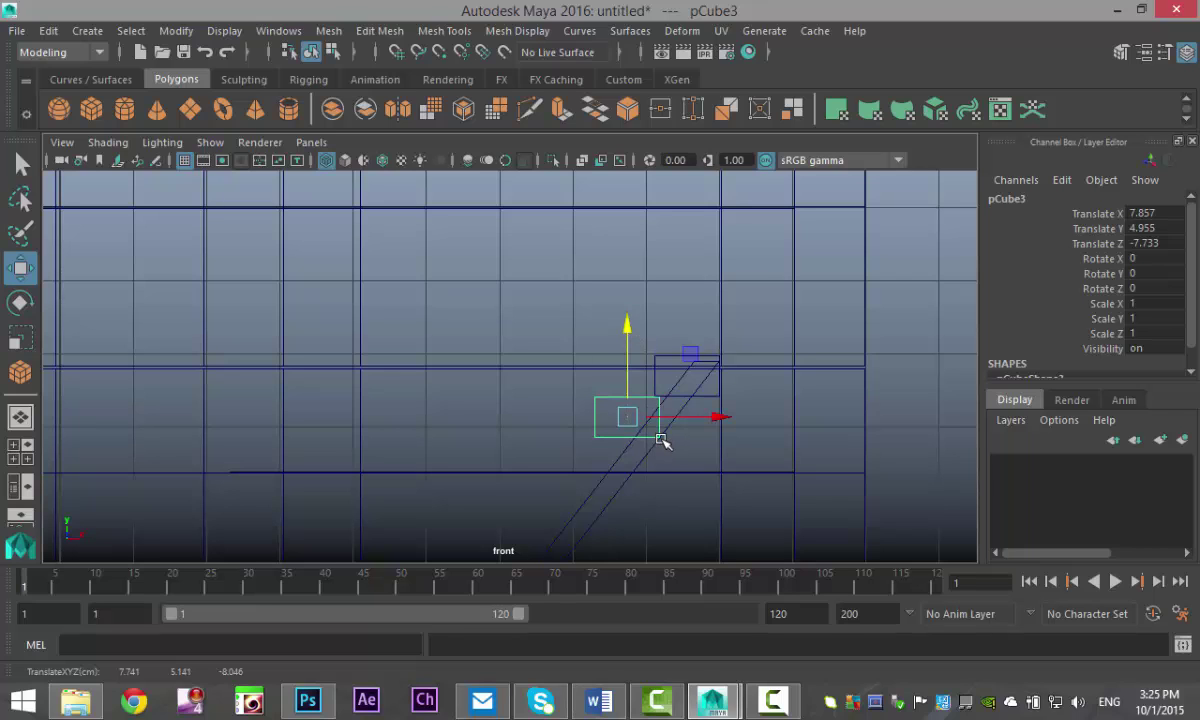
Duplicate the second tread down to about X 7.44, Y 4.41, and shift the top tread to about X 8.28 for even spacing.
{"action": "scroll", "coordinate": [700, 446], "scroll_direction": "down", "scroll_amount": 5}
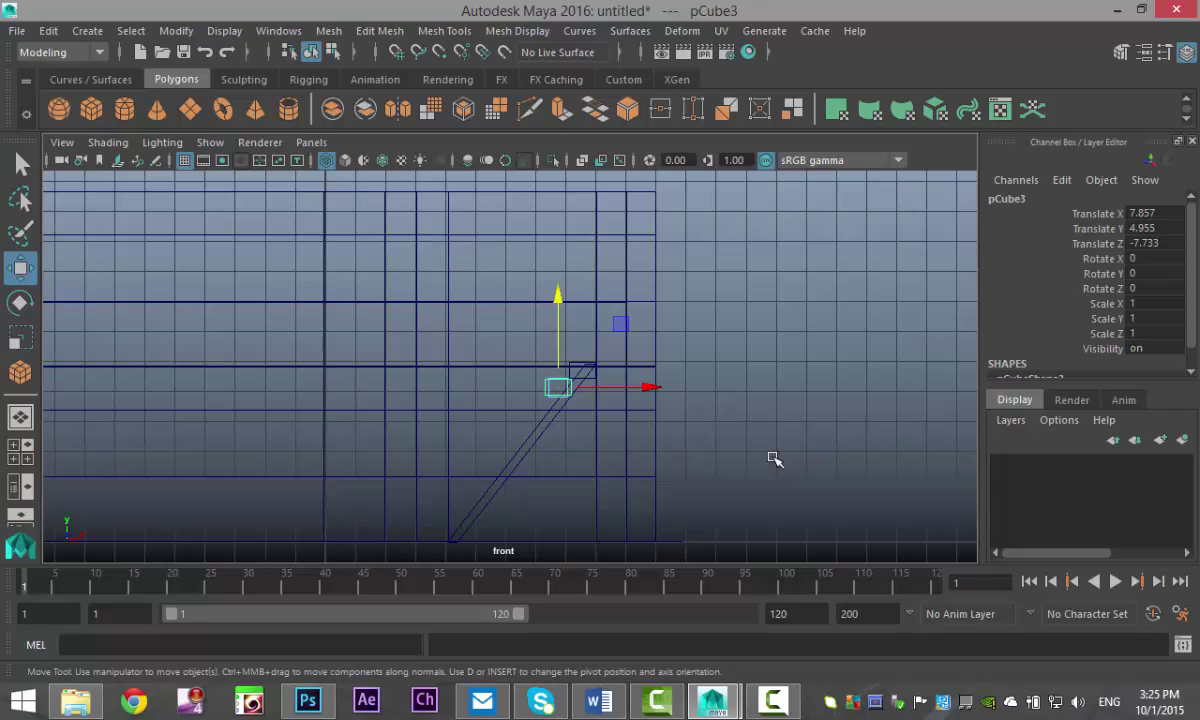
{"action": "key", "text": "ctrl+d"}
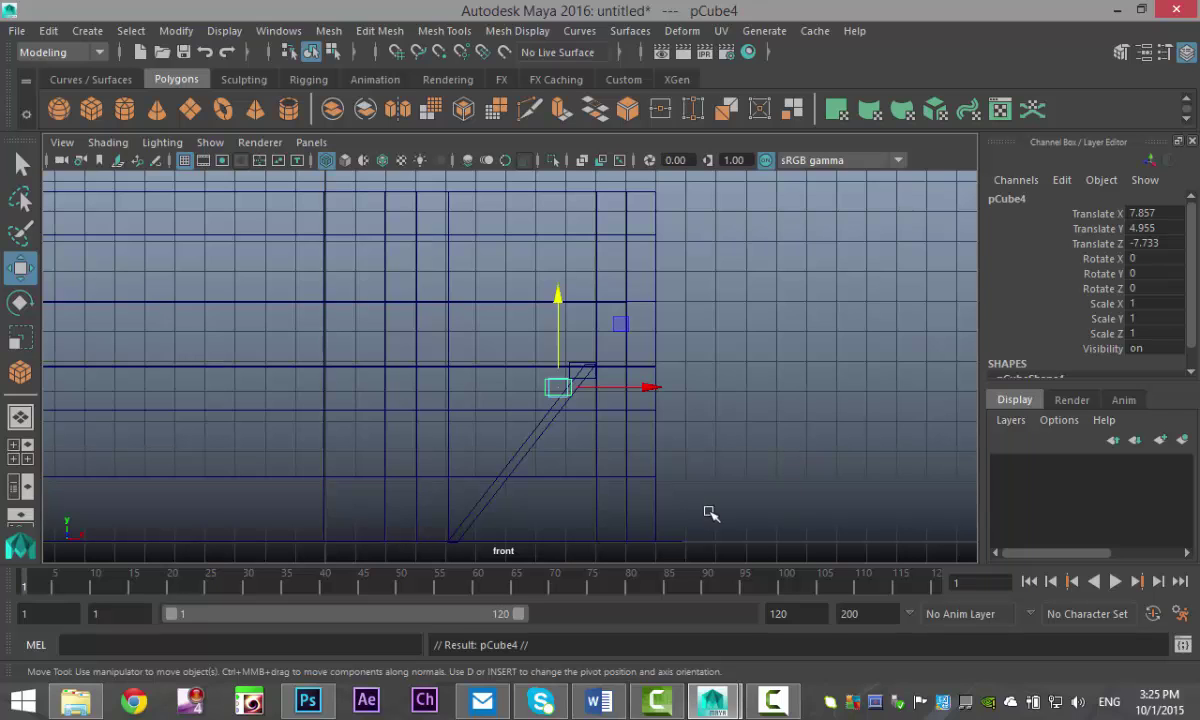
{"action": "scroll", "coordinate": [643, 485], "scroll_direction": "up", "scroll_amount": 3}
{"action": "scroll", "coordinate": [610, 455], "scroll_direction": "up", "scroll_amount": 3}
{"action": "left_click_drag", "start_coordinate": [627, 327], "coordinate": [632, 366]}
{"action": "left_click_drag", "start_coordinate": [724, 460], "coordinate": [692, 462]}
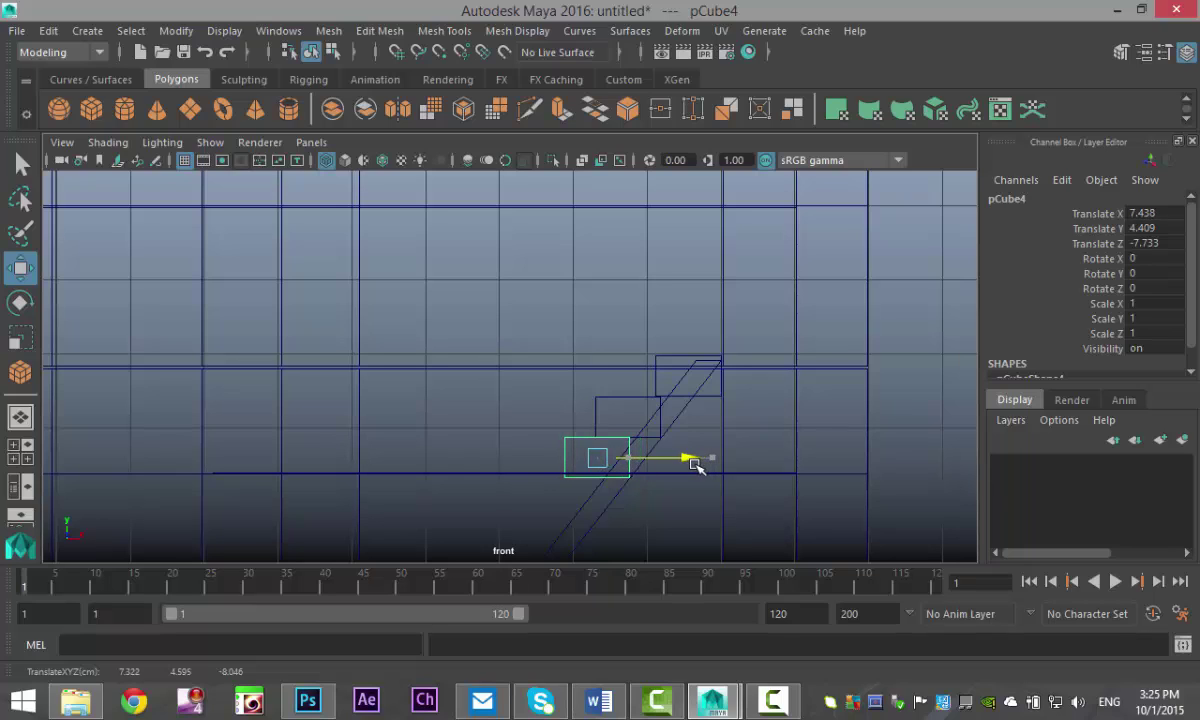
{"action": "left_click", "coordinate": [678, 357]}
{"action": "left_click_drag", "start_coordinate": [782, 379], "coordinate": [752, 381]}
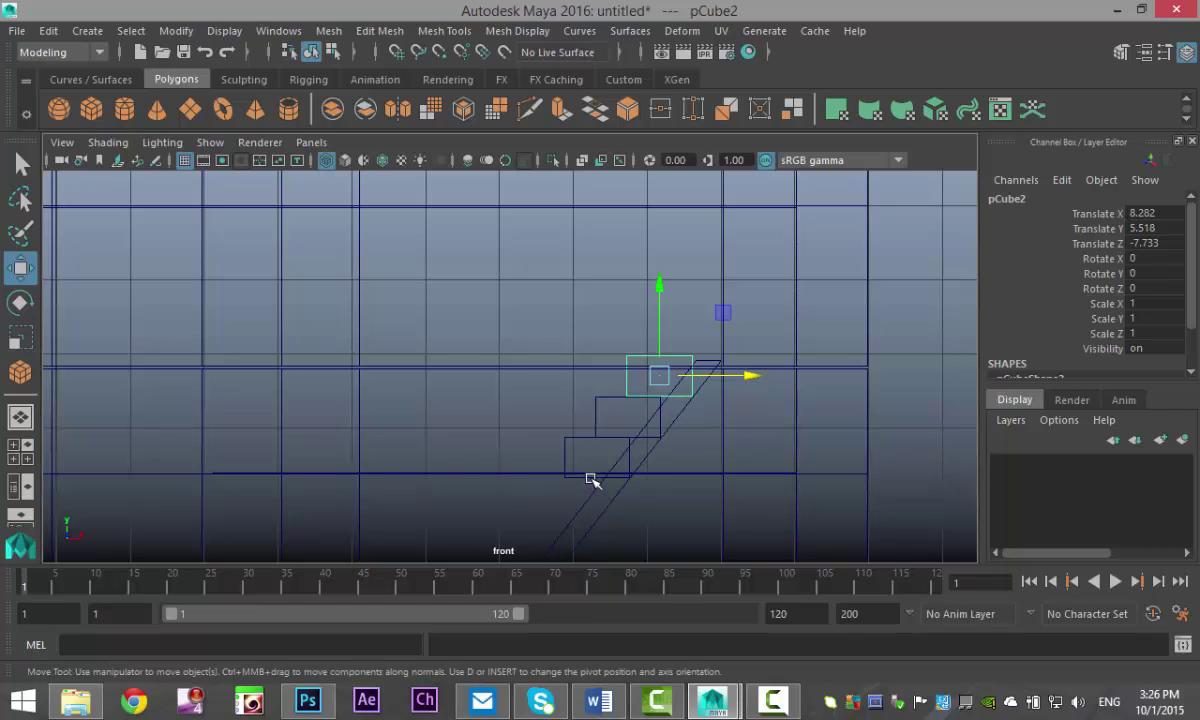
Duplicate the third tread and set the copy one step lower on the ramp, at about X 7.02, Y 3.85.
{"action": "left_click", "coordinate": [590, 480]}
{"action": "middle_click_drag", "start_coordinate": [687, 501], "coordinate": [805, 332], "text": "alt"}
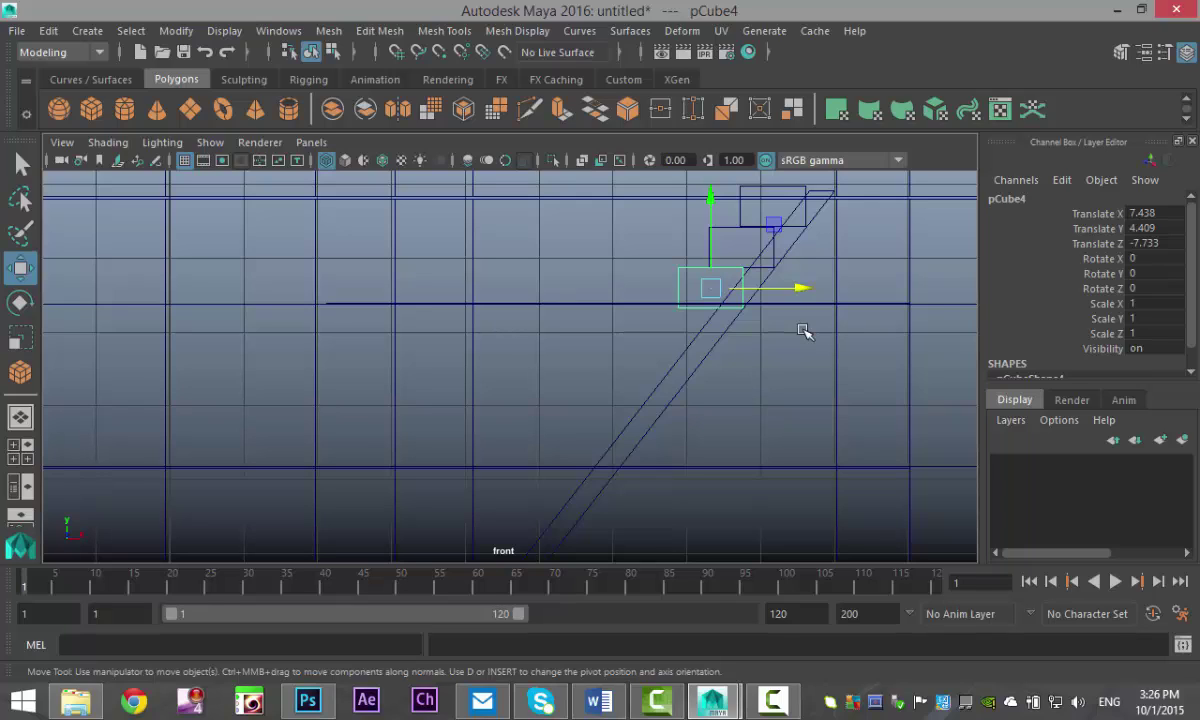
{"action": "key", "text": "ctrl+d"}
{"action": "key", "text": "ctrl+z"}
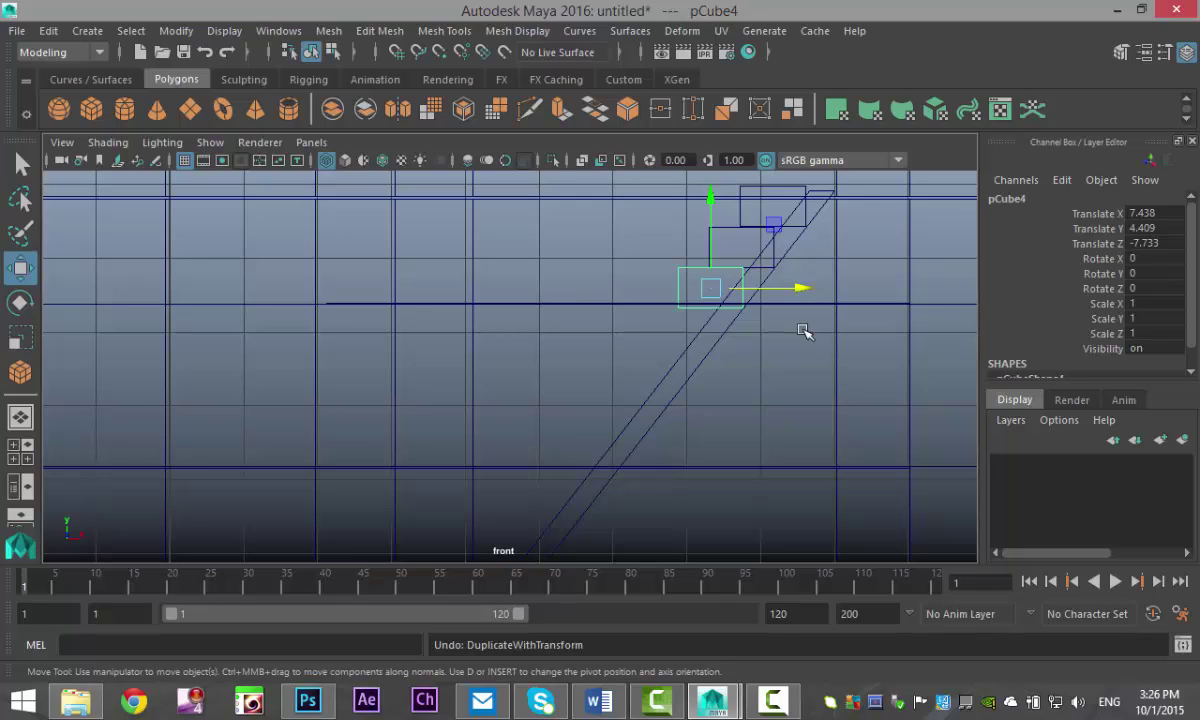
{"action": "key", "text": "ctrl+d"}
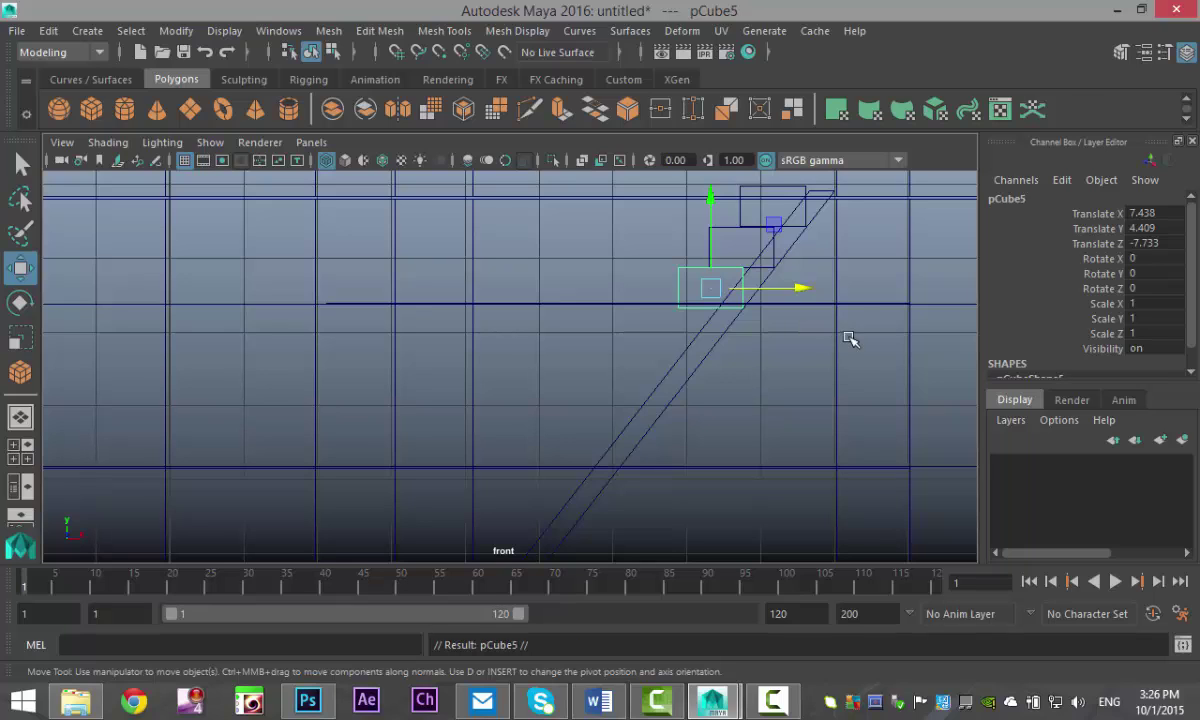
{"action": "left_click_drag", "start_coordinate": [712, 197], "coordinate": [715, 236]}
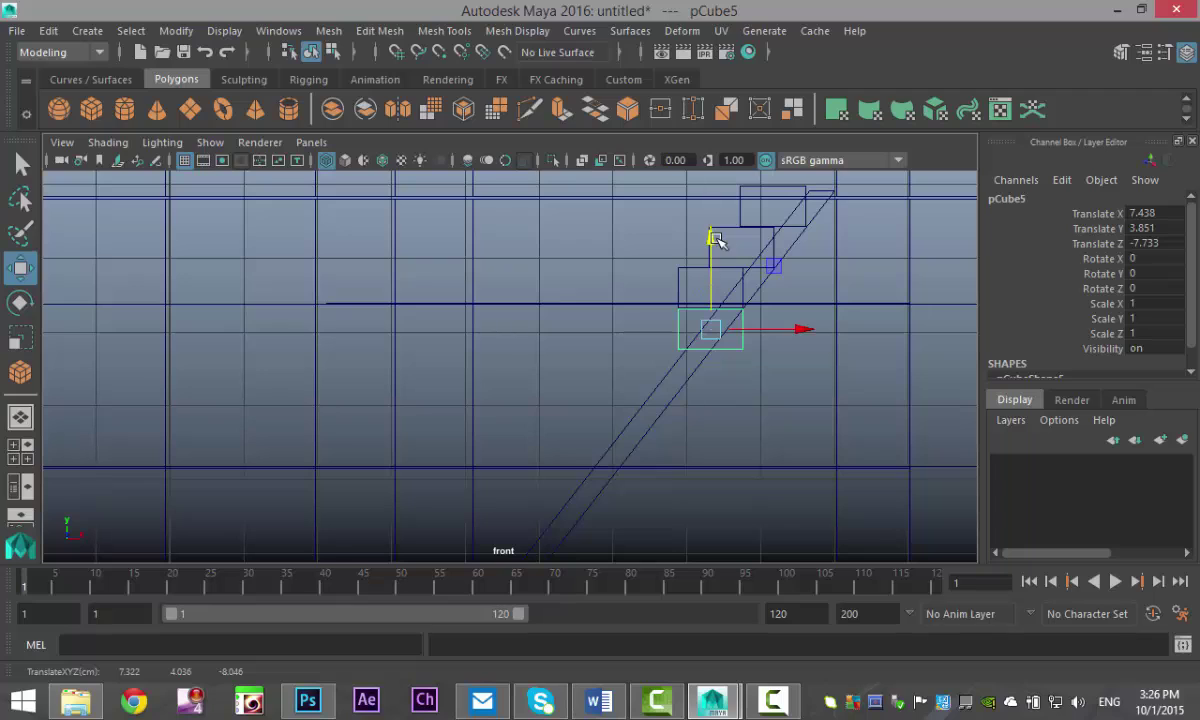
{"action": "left_click_drag", "start_coordinate": [798, 331], "coordinate": [775, 331]}
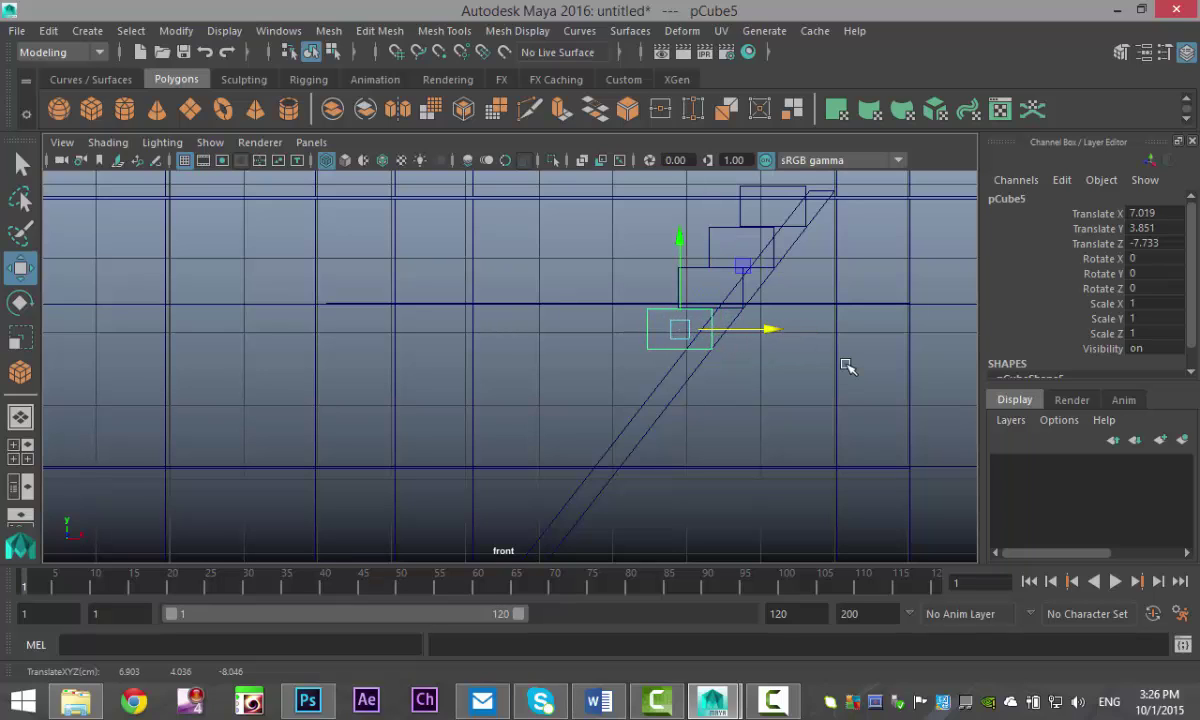
Repeat Duplicate with Transform on the lowest tread seven times to continue the stairs down to the floor.
{"action": "key", "text": "shift+d"}
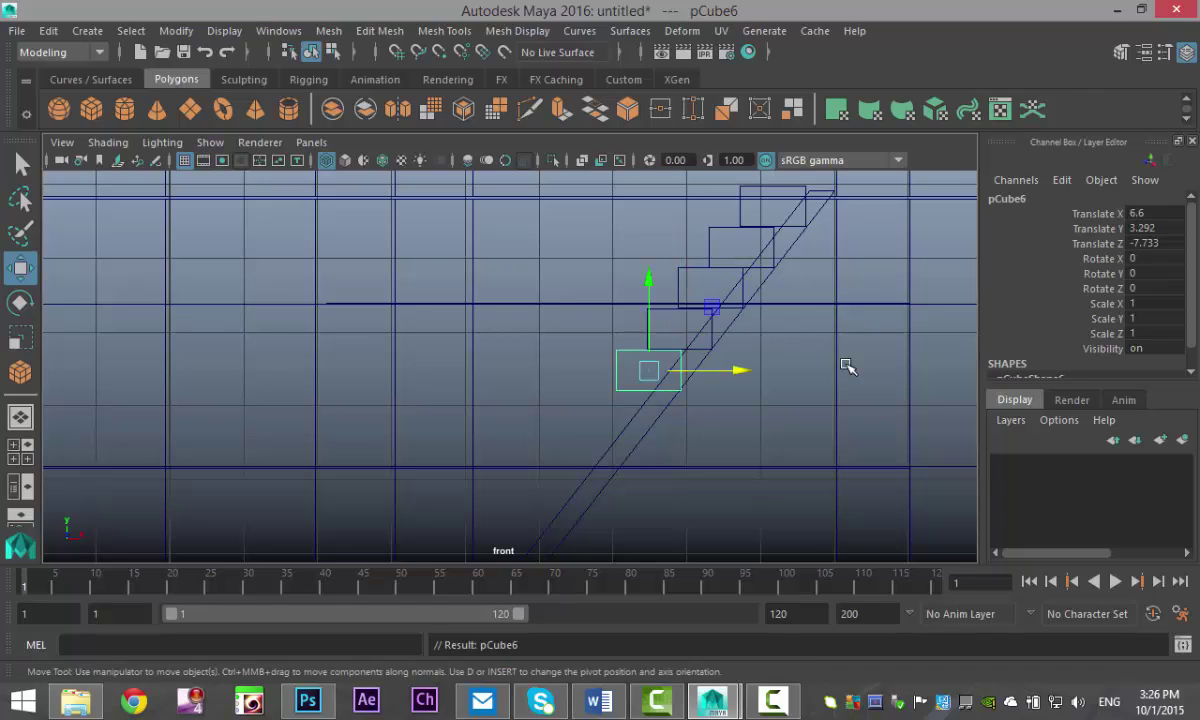
{"action": "key", "text": "shift+d"}
{"action": "key", "text": "shift+d"}
{"action": "key", "text": "shift+d"}
{"action": "key", "text": "shift+d"}
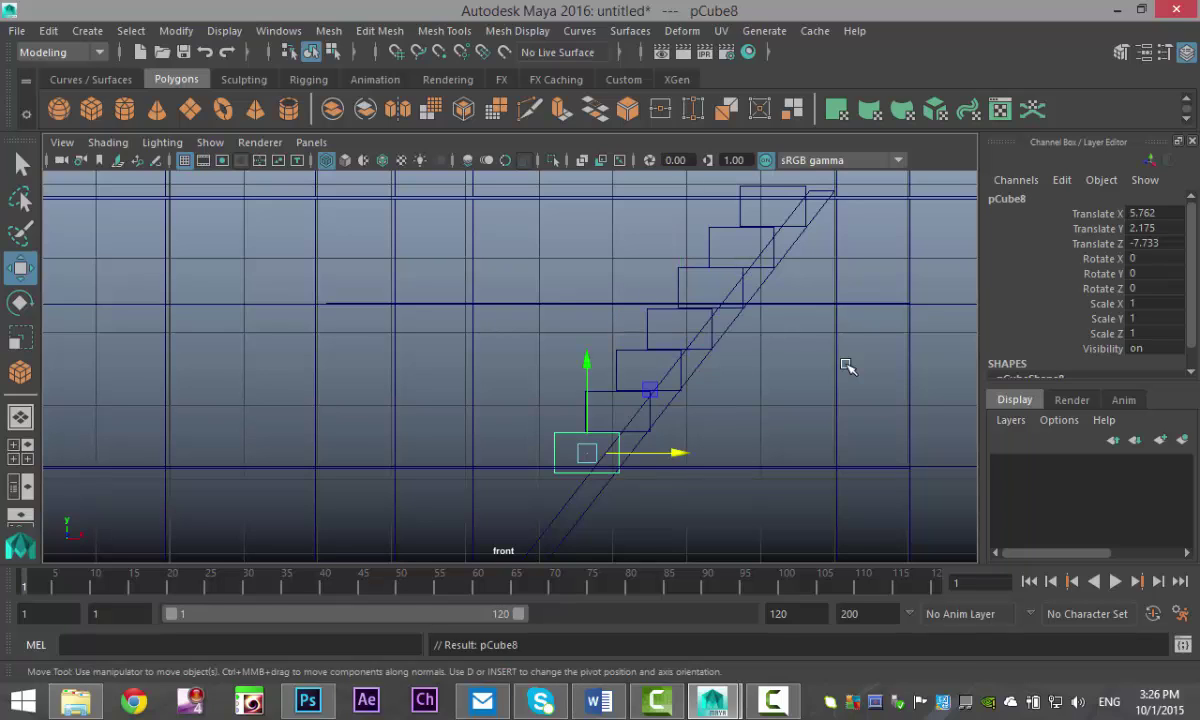
{"action": "scroll", "coordinate": [835, 356], "scroll_direction": "down", "scroll_amount": 2}
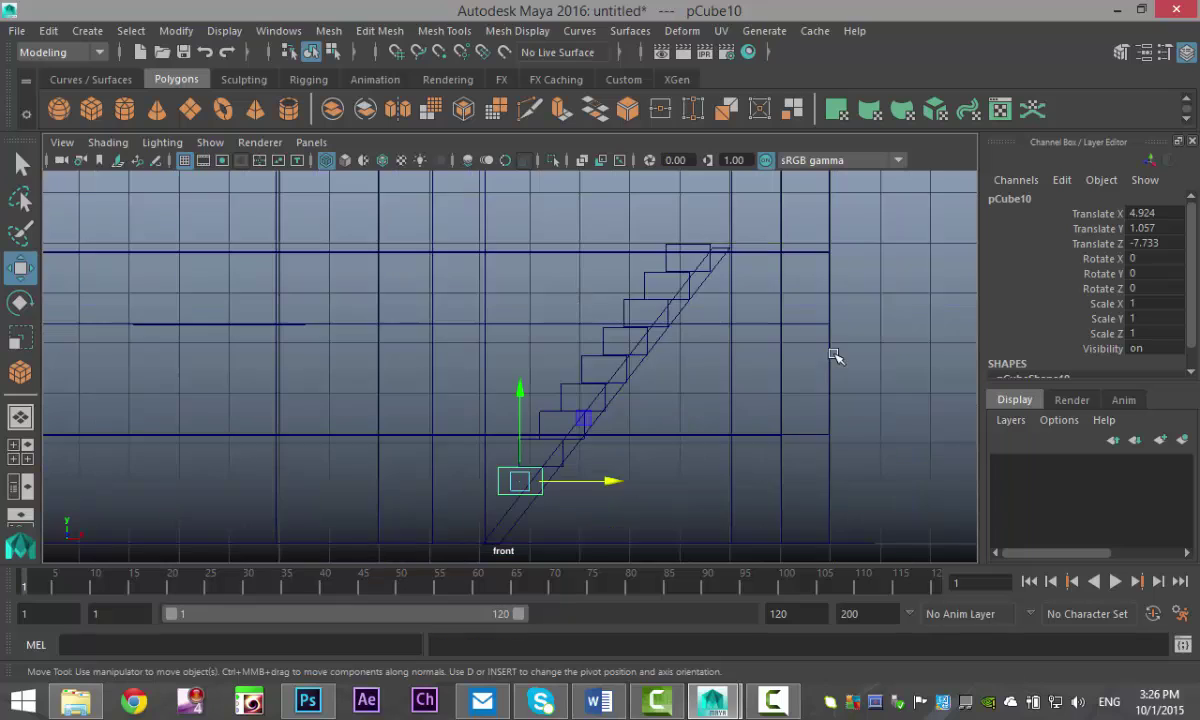
{"action": "scroll", "coordinate": [820, 346], "scroll_direction": "down", "scroll_amount": 2}
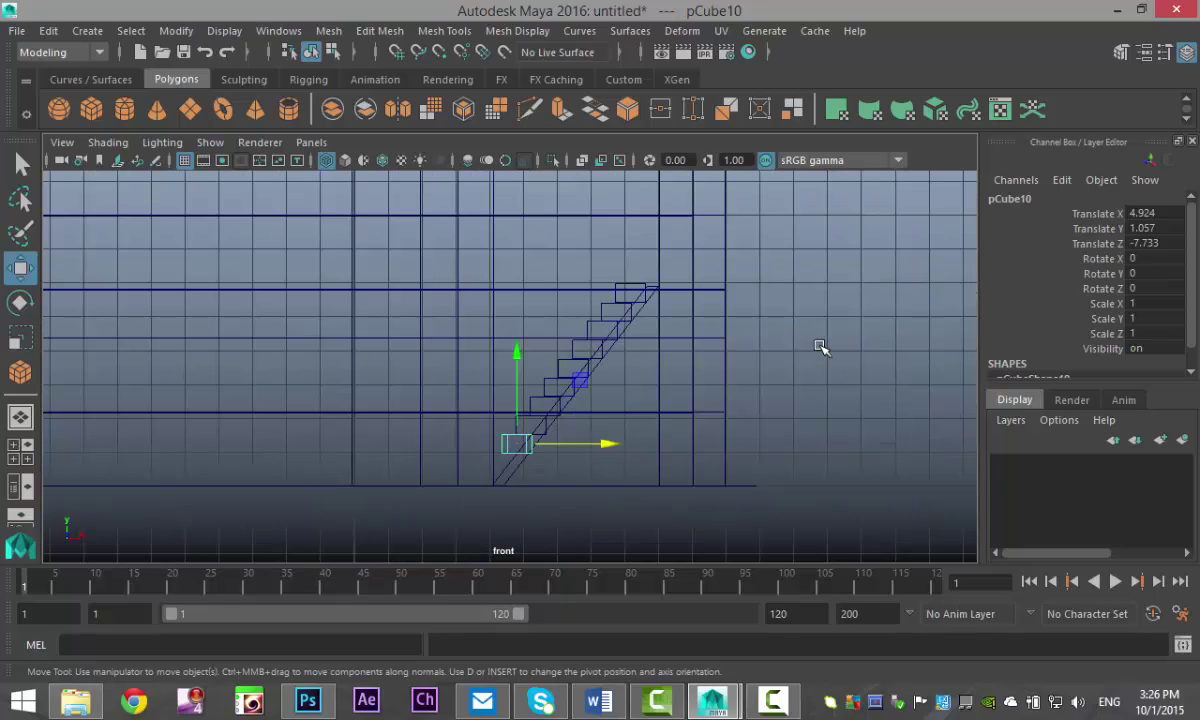
{"action": "key", "text": "shift+d"}
{"action": "key", "text": "shift+d"}
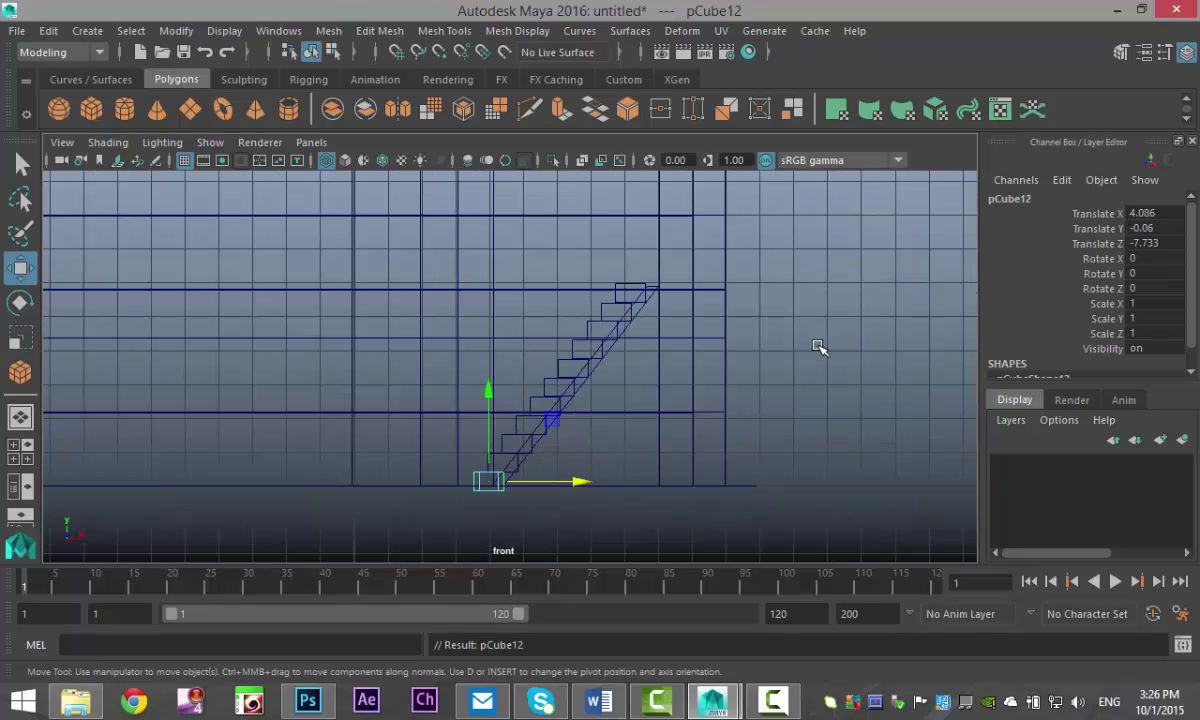
Raise the lowest tread's bottom vertices to floor level.
{"action": "scroll", "coordinate": [742, 410], "scroll_direction": "up", "scroll_amount": 2}
{"action": "middle_click_drag", "start_coordinate": [648, 498], "coordinate": [669, 407], "text": "alt"}
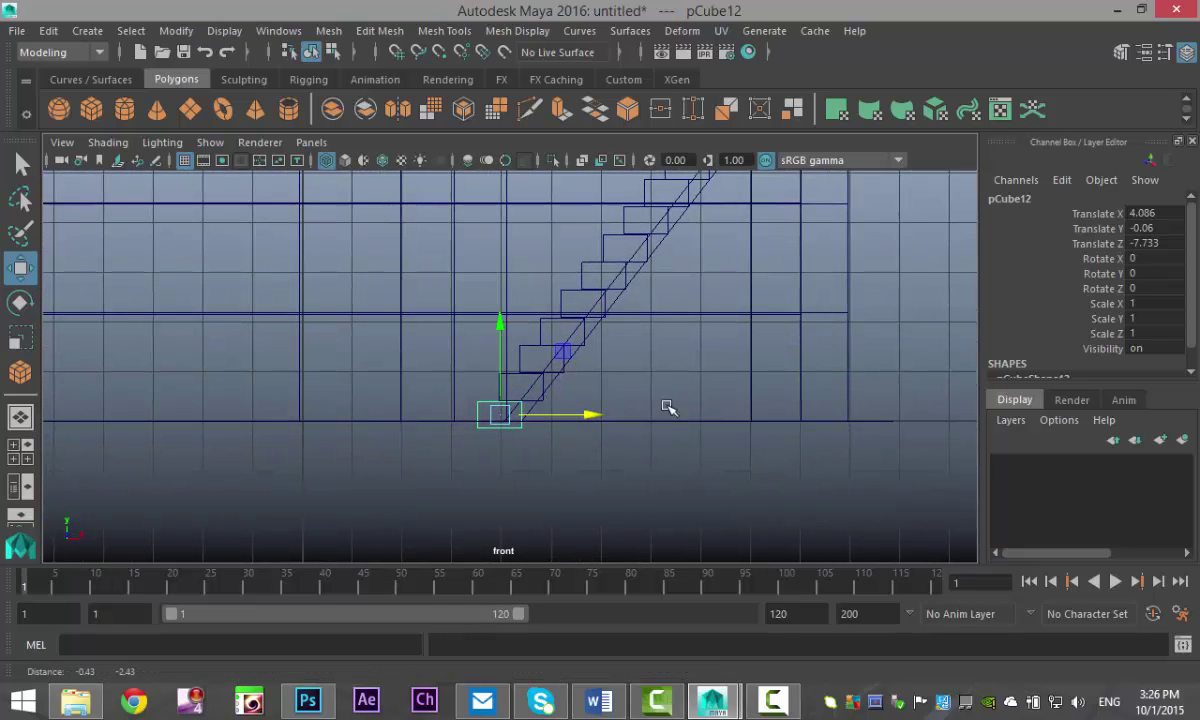
{"action": "scroll", "coordinate": [635, 485], "scroll_direction": "up", "scroll_amount": 4}
{"action": "right_click_drag", "start_coordinate": [470, 486], "coordinate": [527, 488]}
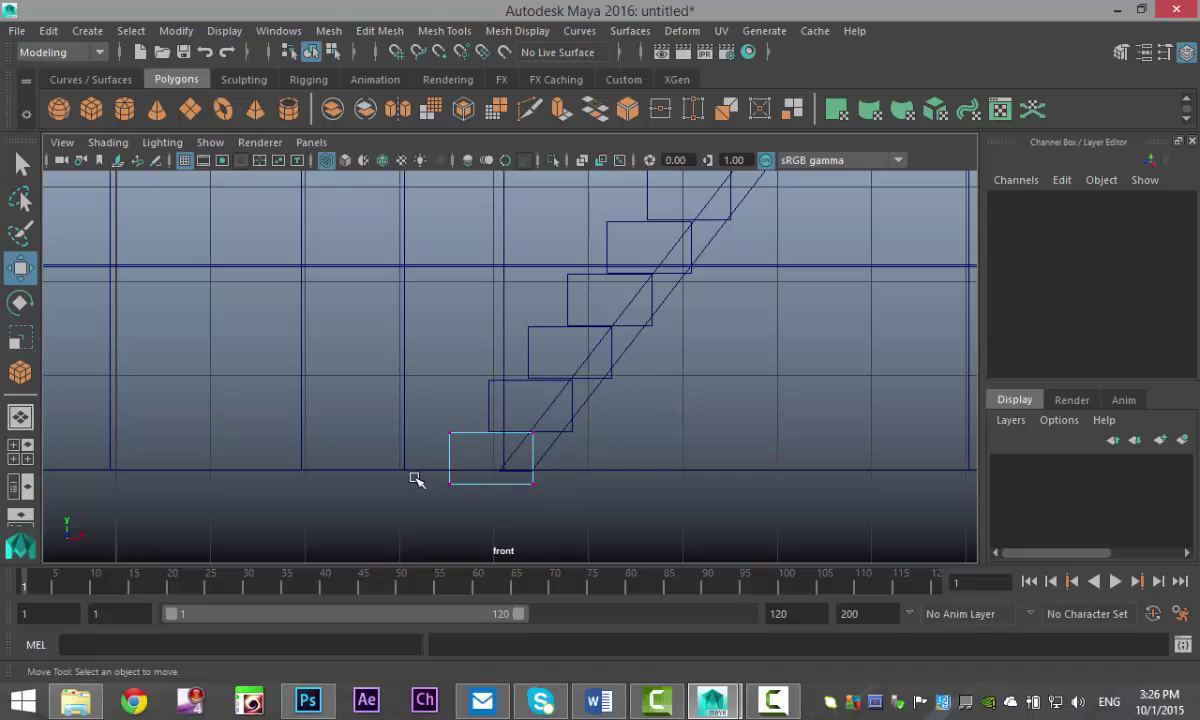
{"action": "left_click_drag", "start_coordinate": [416, 479], "coordinate": [635, 552]}
{"action": "left_click_drag", "start_coordinate": [492, 391], "coordinate": [490, 378]}
Extend the top tread's inner end vertices along X to the stairwell wall, at about X 9.02.
{"action": "middle_click_drag", "start_coordinate": [801, 327], "coordinate": [840, 477], "text": "alt"}
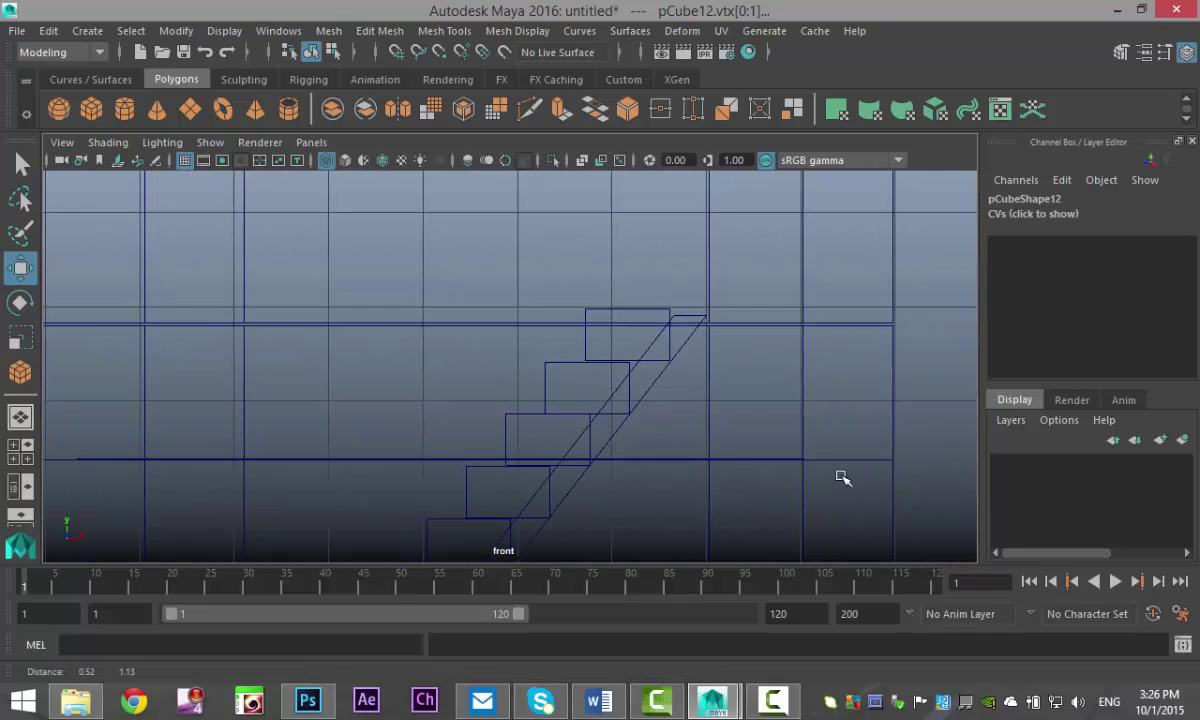
{"action": "scroll", "coordinate": [830, 480], "scroll_direction": "up", "scroll_amount": 5}
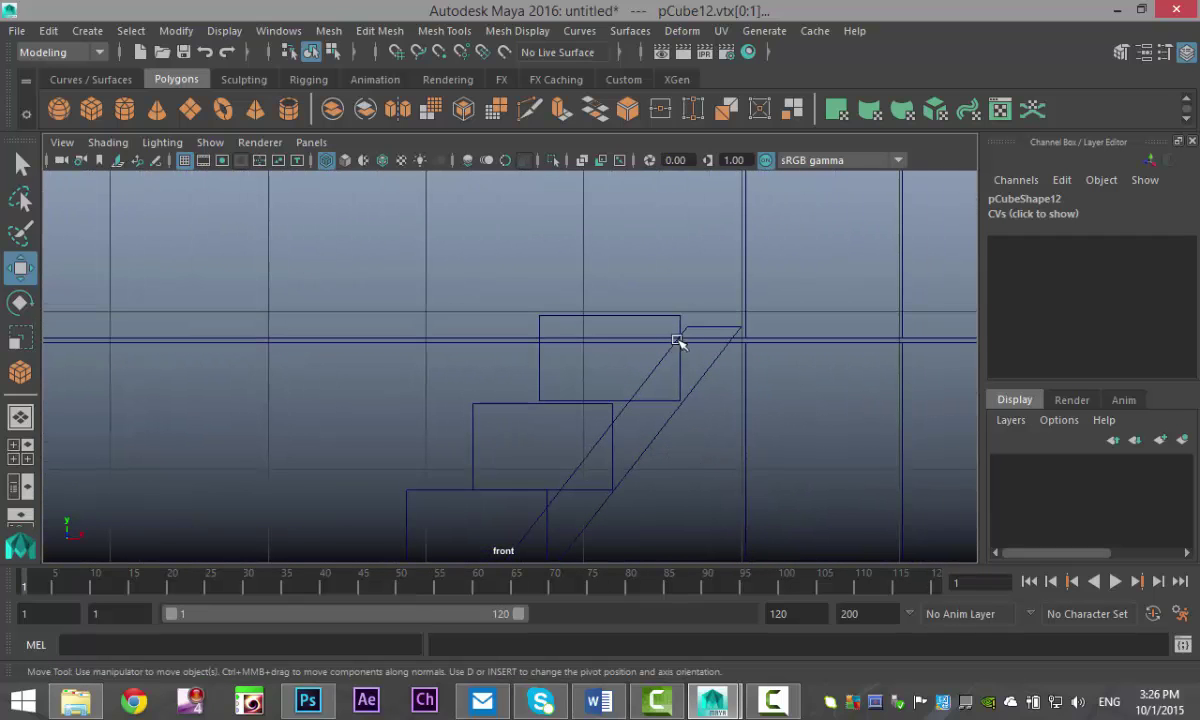
{"action": "left_click", "coordinate": [679, 320]}
{"action": "right_click_drag", "start_coordinate": [679, 320], "coordinate": [590, 168]}
{"action": "left_click_drag", "start_coordinate": [666, 291], "coordinate": [723, 483]}
{"action": "left_click_drag", "start_coordinate": [772, 356], "coordinate": [838, 370]}
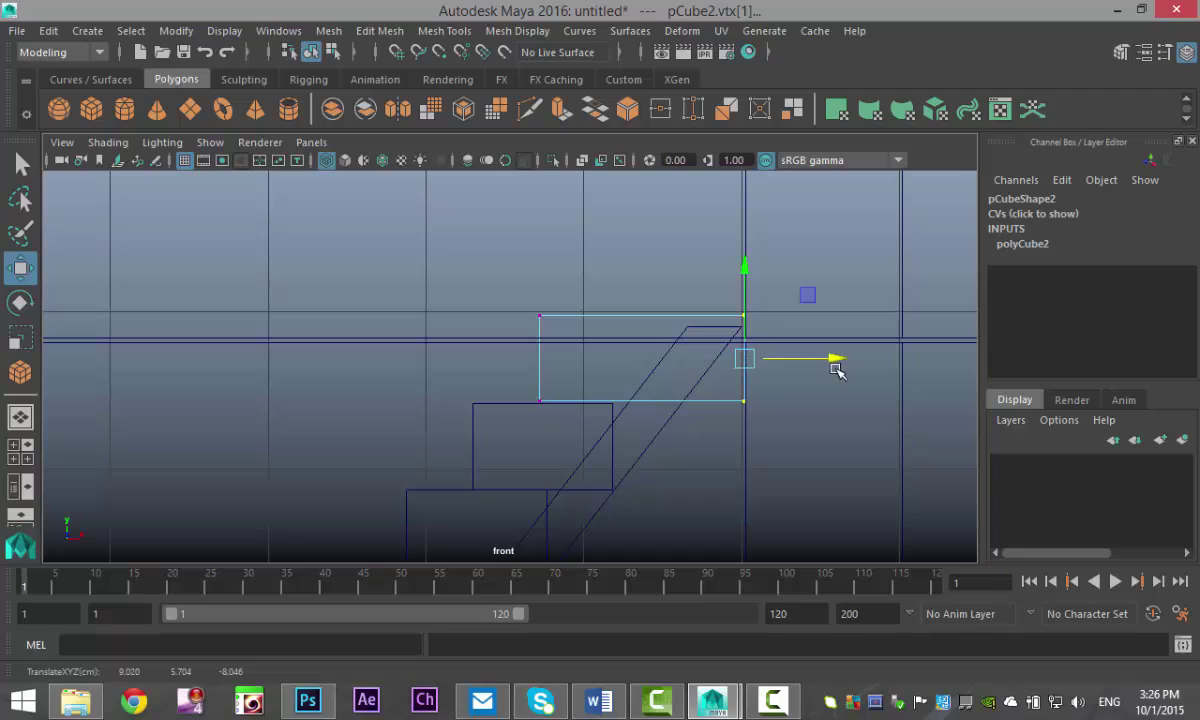
Delete the slanted guide ramp behind the stair treads.
{"action": "left_click", "coordinate": [645, 449]}
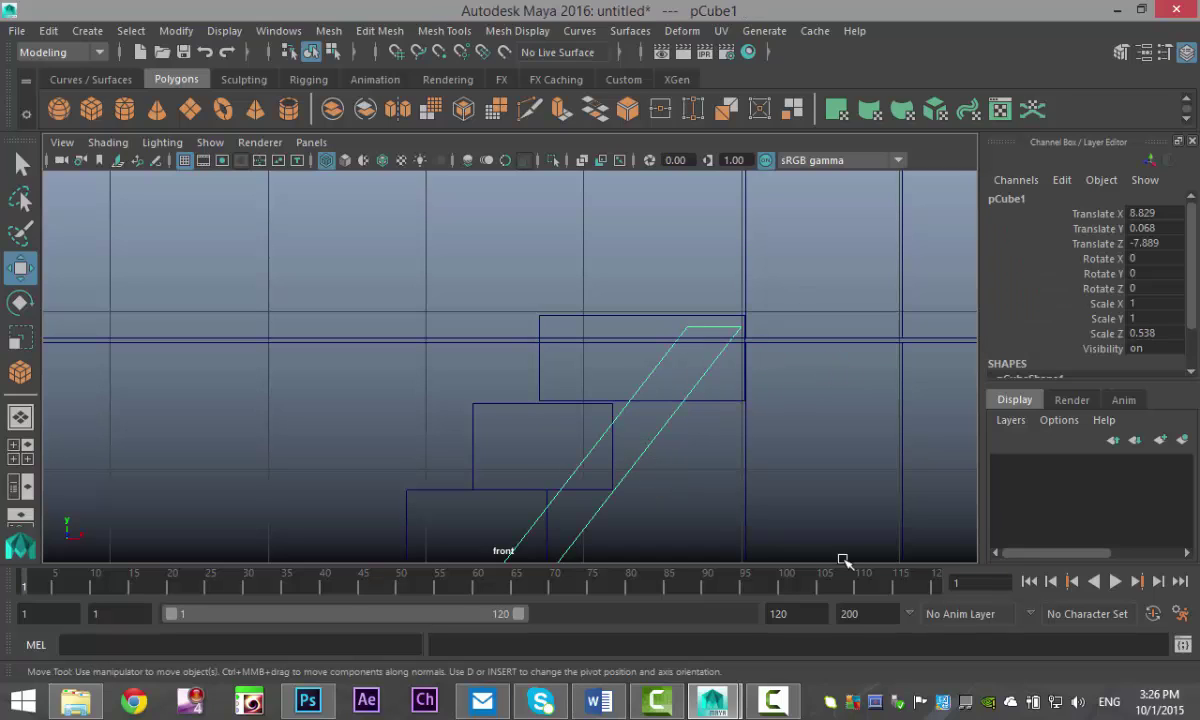
{"action": "key", "text": "Delete"}
Examine the whole building in perspective from several sides, including the window openings and the stairwell.
{"action": "left_click", "coordinate": [22, 458]}
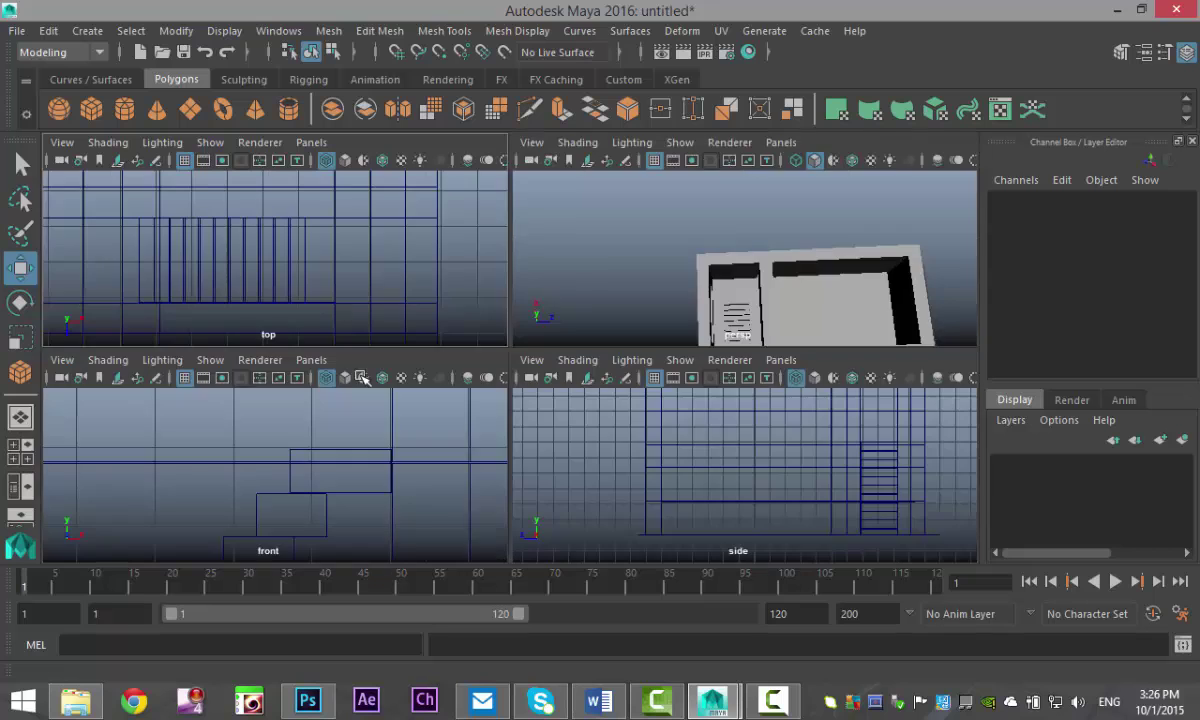
{"action": "key", "text": "space"}
{"action": "left_click_drag", "start_coordinate": [557, 318], "coordinate": [640, 317], "text": "alt"}
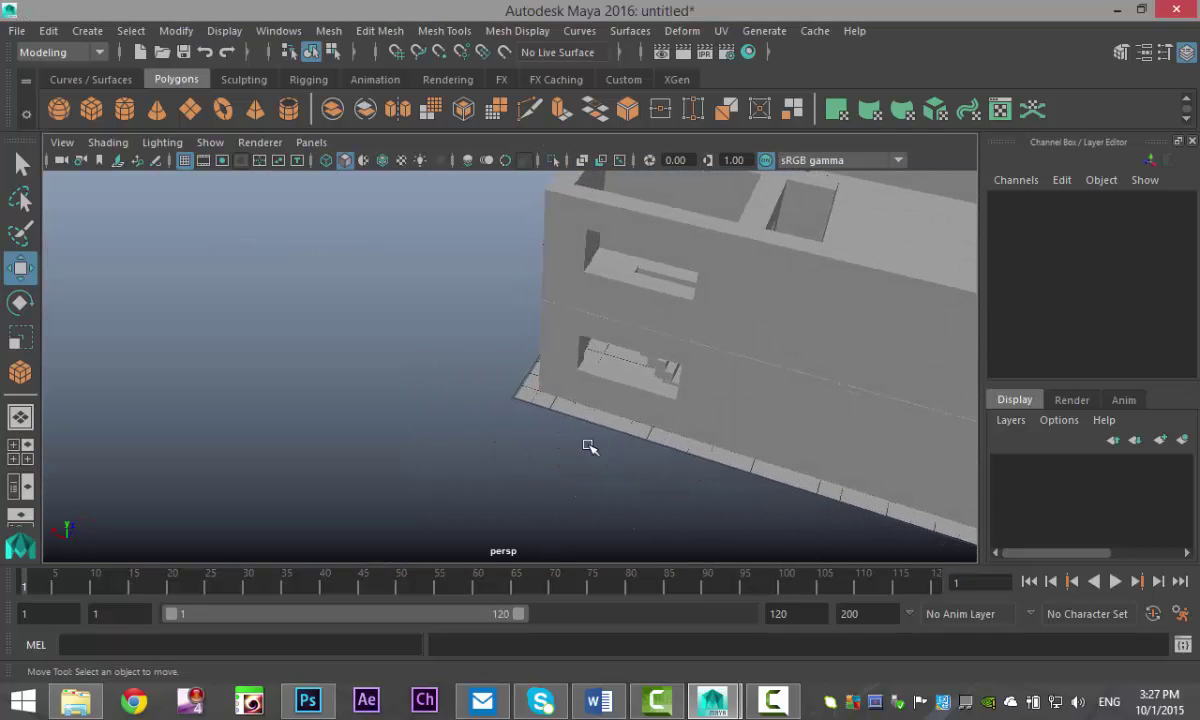
{"action": "left_click_drag", "start_coordinate": [590, 447], "coordinate": [773, 404], "text": "alt"}
{"action": "middle_click_drag", "start_coordinate": [760, 413], "coordinate": [591, 517], "text": "alt"}
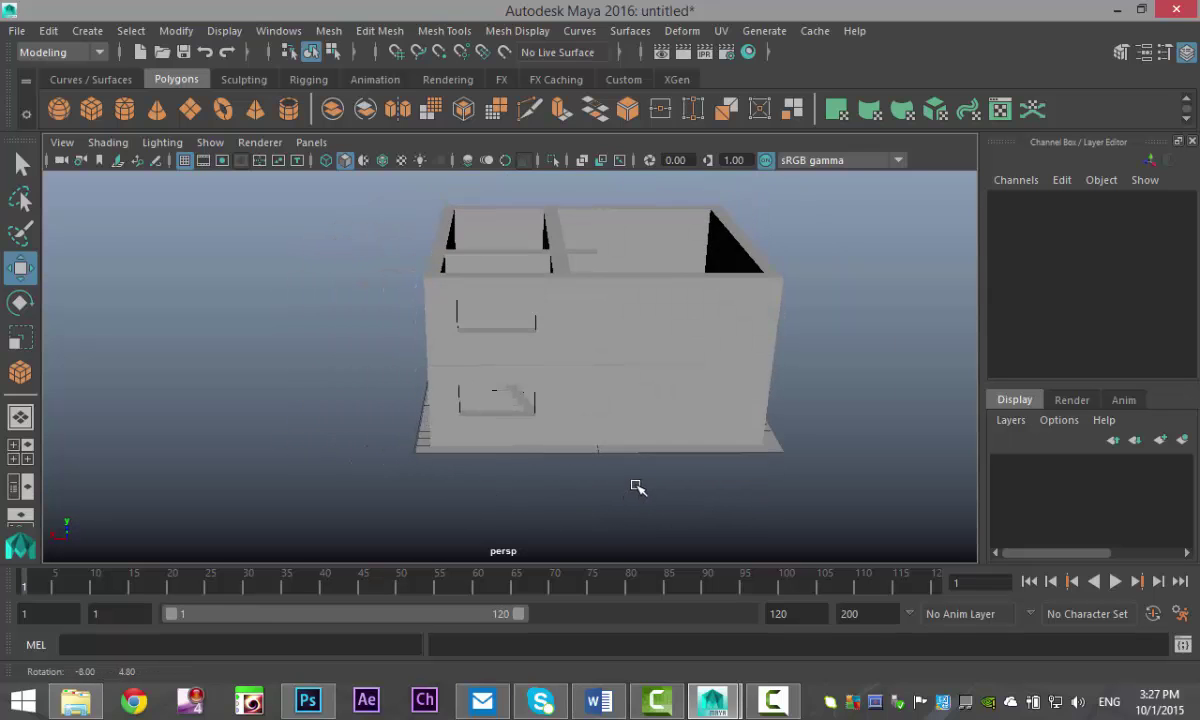
{"action": "left_click_drag", "start_coordinate": [436, 480], "coordinate": [587, 475], "text": "alt"}
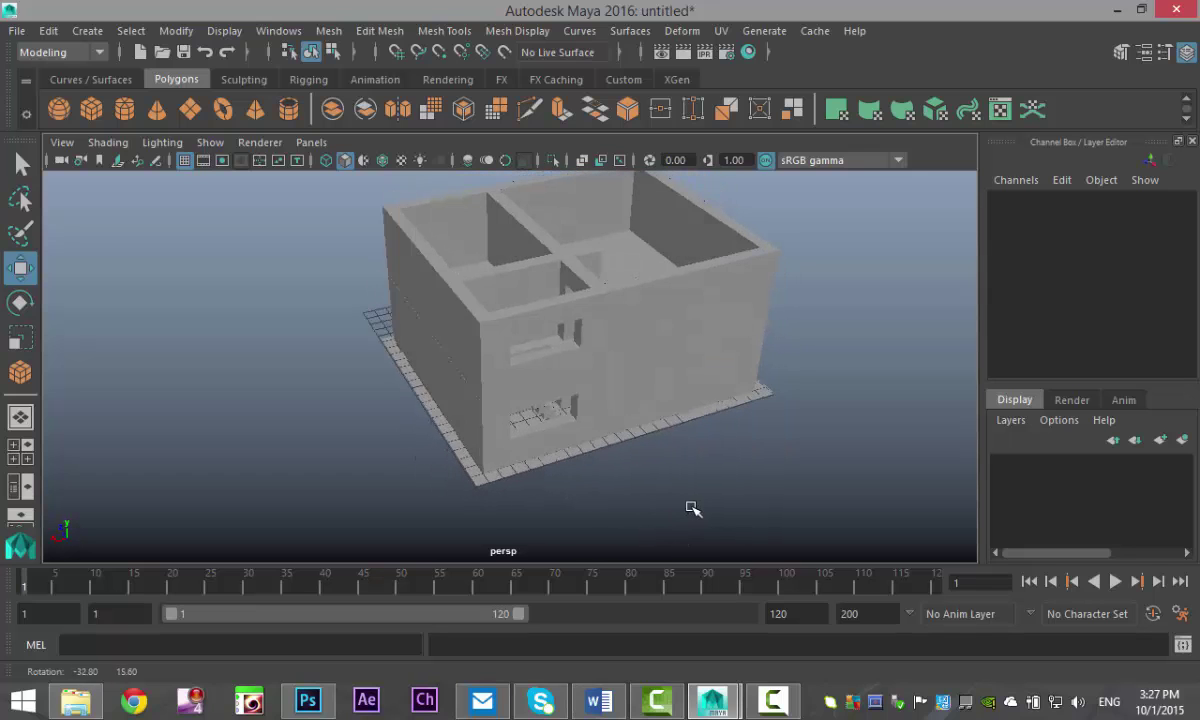
{"action": "left_click_drag", "start_coordinate": [651, 540], "coordinate": [628, 570], "text": "alt"}
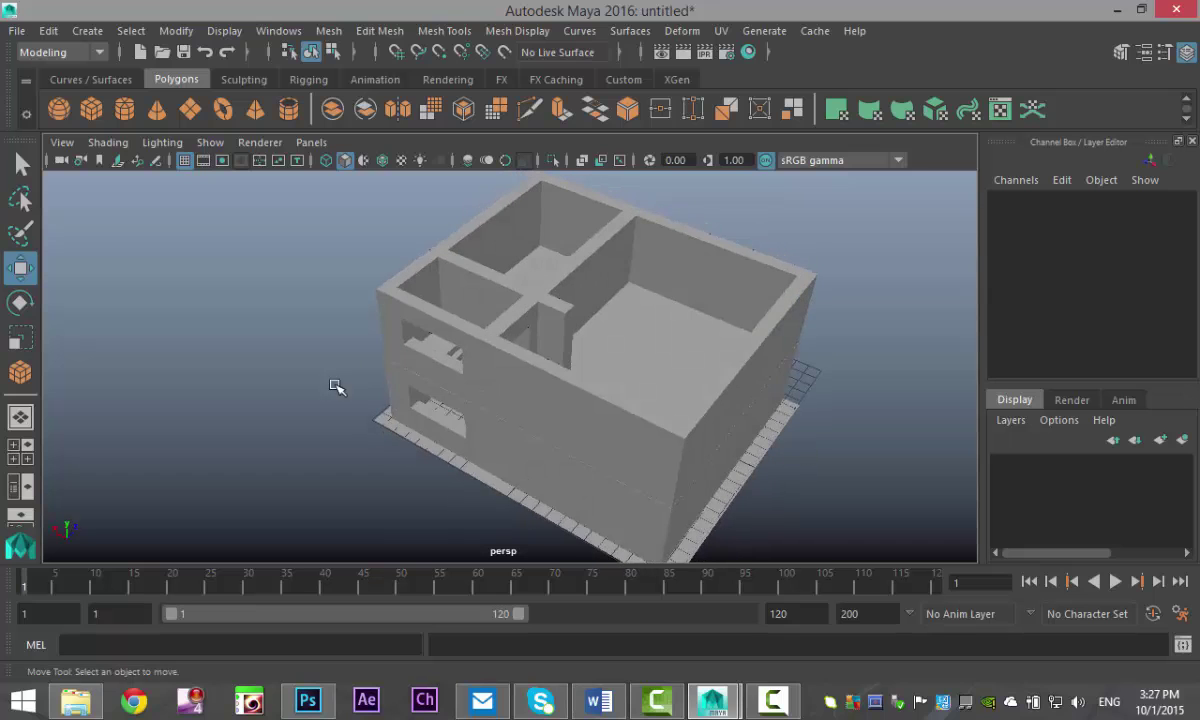
{"action": "left_click_drag", "start_coordinate": [706, 404], "coordinate": [567, 411], "text": "alt"}
{"action": "left_click_drag", "start_coordinate": [413, 414], "coordinate": [466, 449], "text": "alt"}
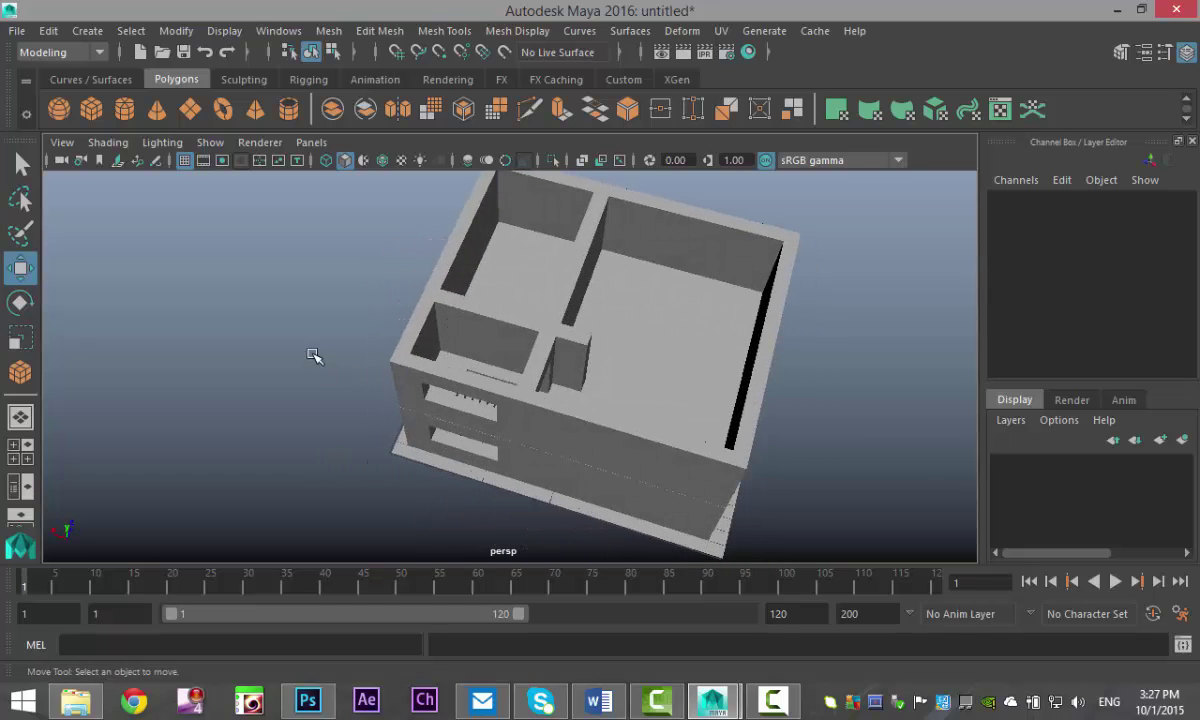
{"action": "left_click_drag", "start_coordinate": [313, 356], "coordinate": [255, 333], "text": "alt"}
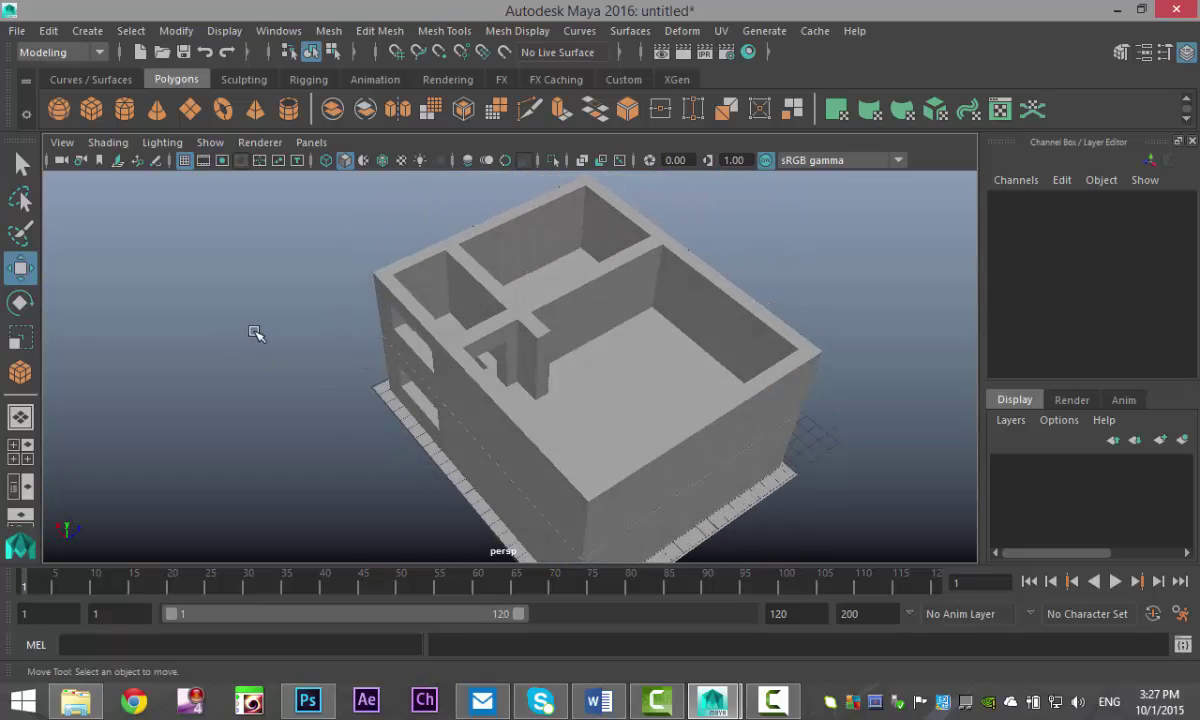
Raise the upper floor mesh straight up to about Translate Y 11.45, clear of the ground floor and its staircase.
{"action": "middle_click_drag", "start_coordinate": [333, 377], "coordinate": [251, 401], "text": "alt"}
{"action": "left_click_drag", "start_coordinate": [272, 401], "coordinate": [312, 379], "text": "alt"}
{"action": "left_click", "coordinate": [465, 390]}
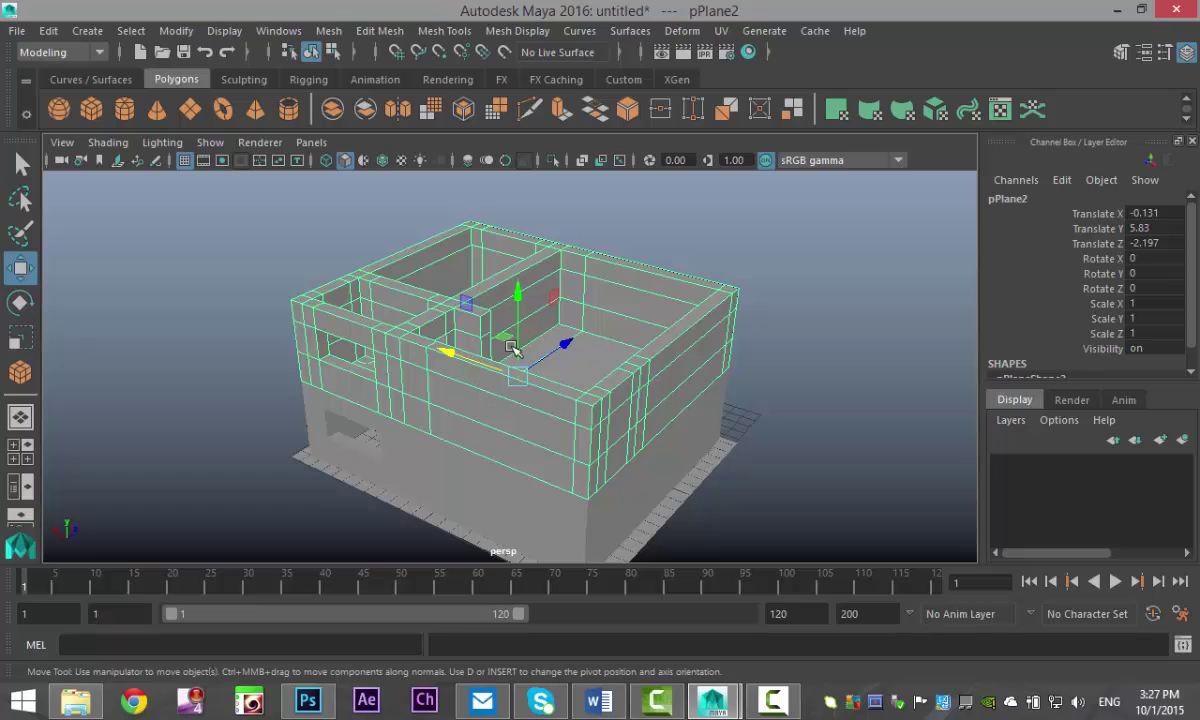
{"action": "left_click_drag", "start_coordinate": [517, 280], "coordinate": [525, 203]}
{"action": "mouse_move", "coordinate": [413, 433]}
{"action": "left_mouse_down", "text": "alt"}
{"action": "mouse_move", "coordinate": [413, 461]}
{"action": "mouse_move", "coordinate": [445, 450]}
{"action": "mouse_move", "coordinate": [434, 426]}
{"action": "mouse_move", "coordinate": [425, 451]}
{"action": "left_mouse_up", "text": "alt"}
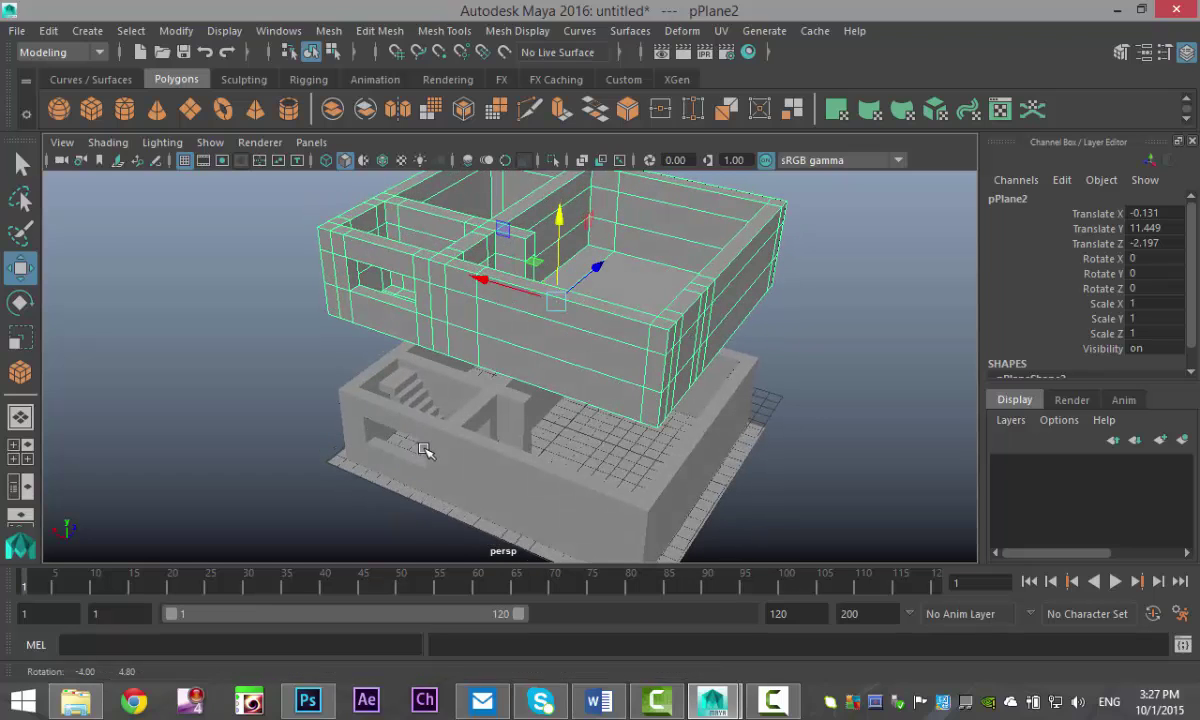